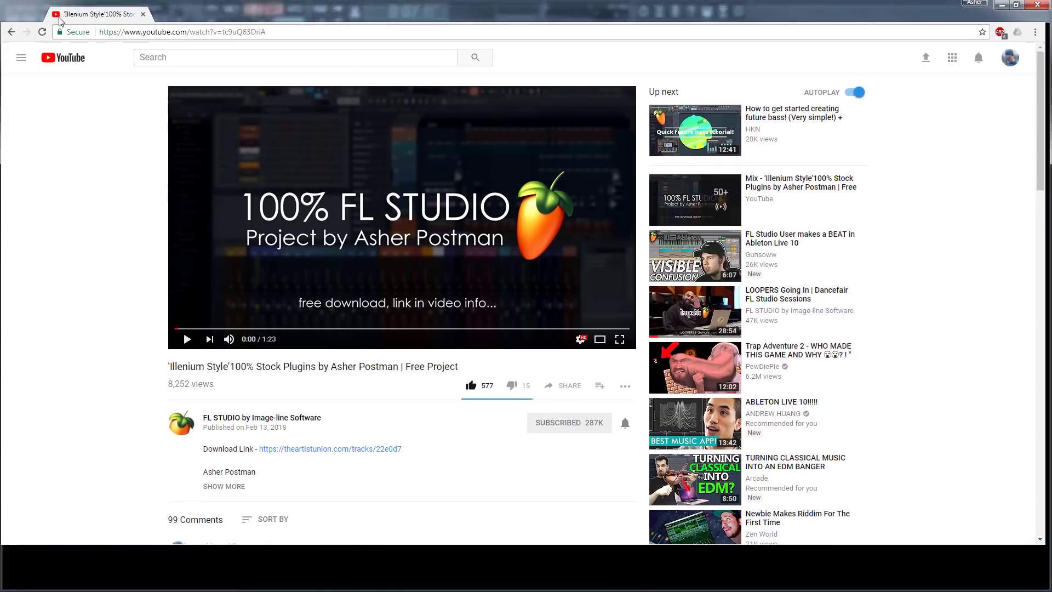
- Open the FL project's download link from the video description and request the free download by connecting with SoundCloud
scroll(187, 317, "down", 1)
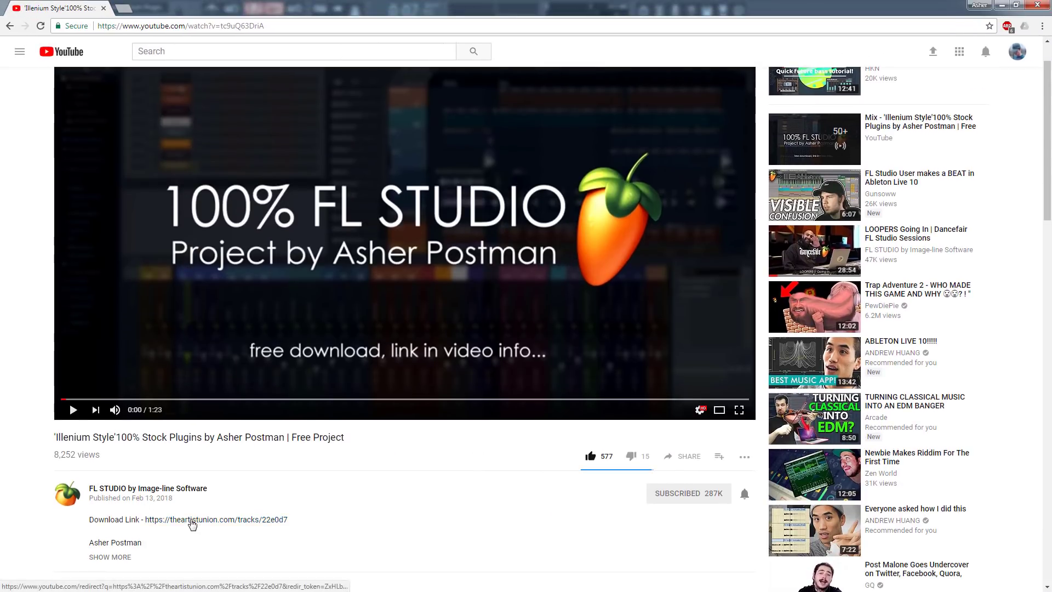
left_click(192, 521)
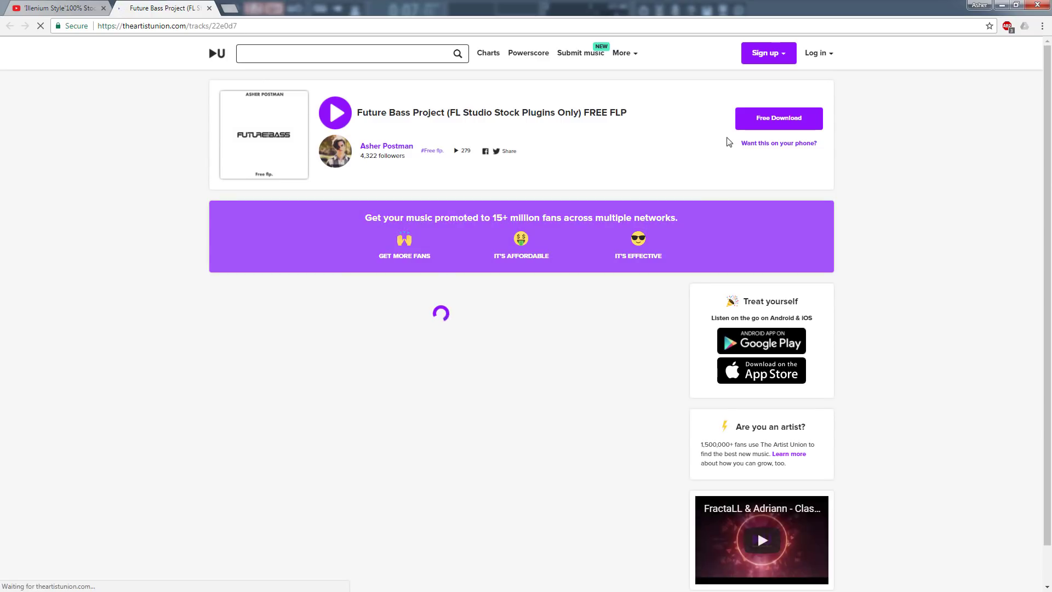
left_click(772, 126)
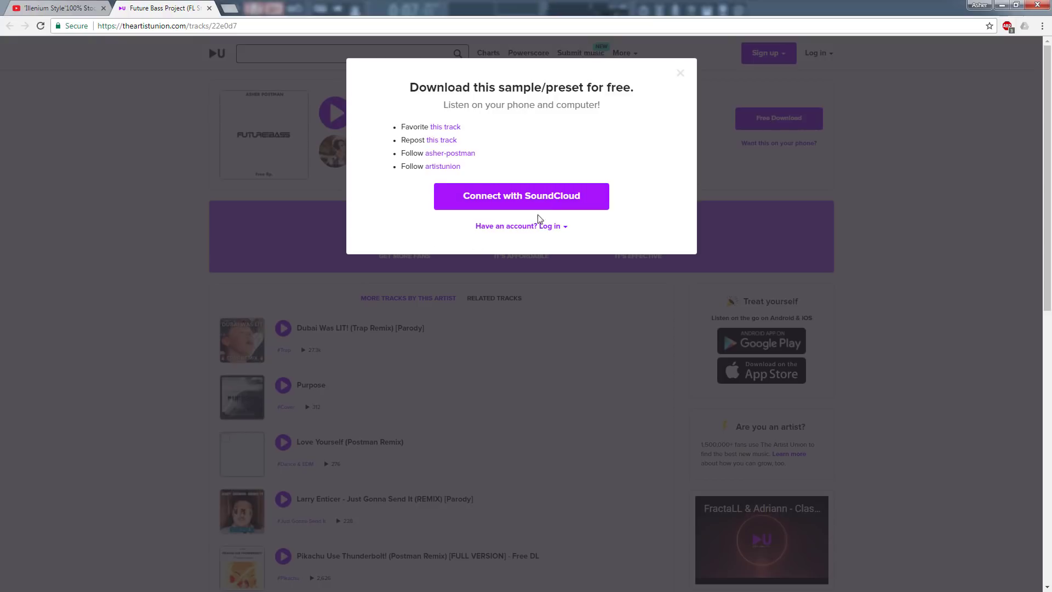
left_click(525, 199)
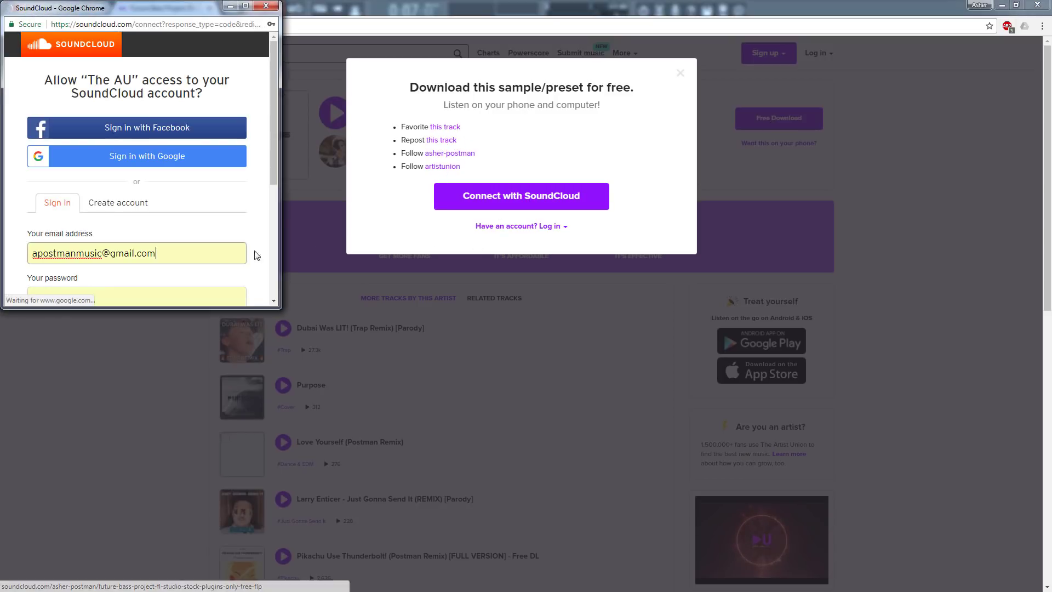
- Look over the SoundCloud sign-in form, then close it and the free download dialog
scroll(141, 210, "down", 2)
scroll(142, 209, "up", 2)
left_click(270, 7)
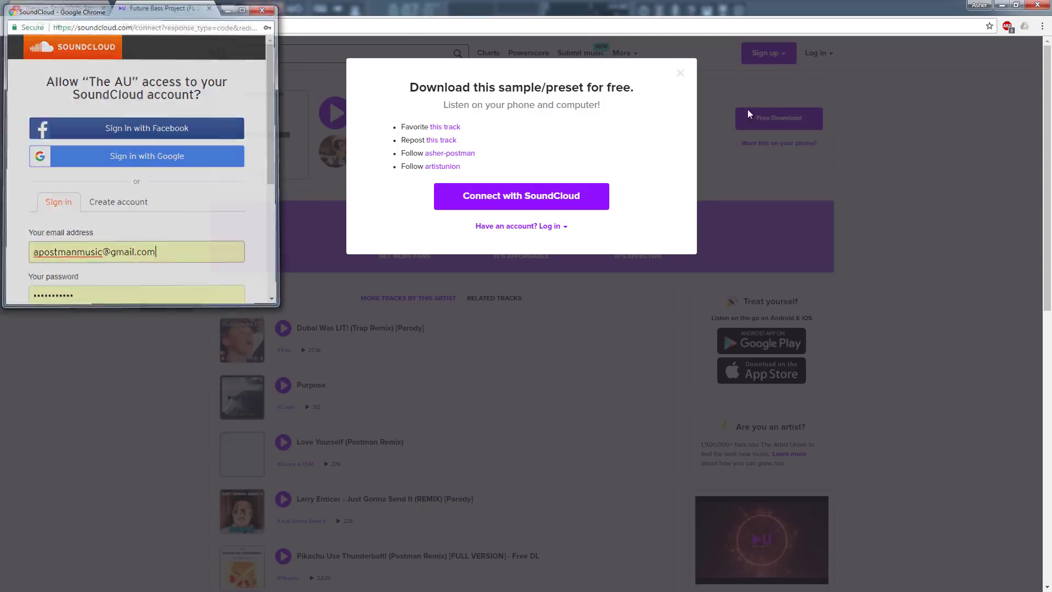
left_click(680, 74)
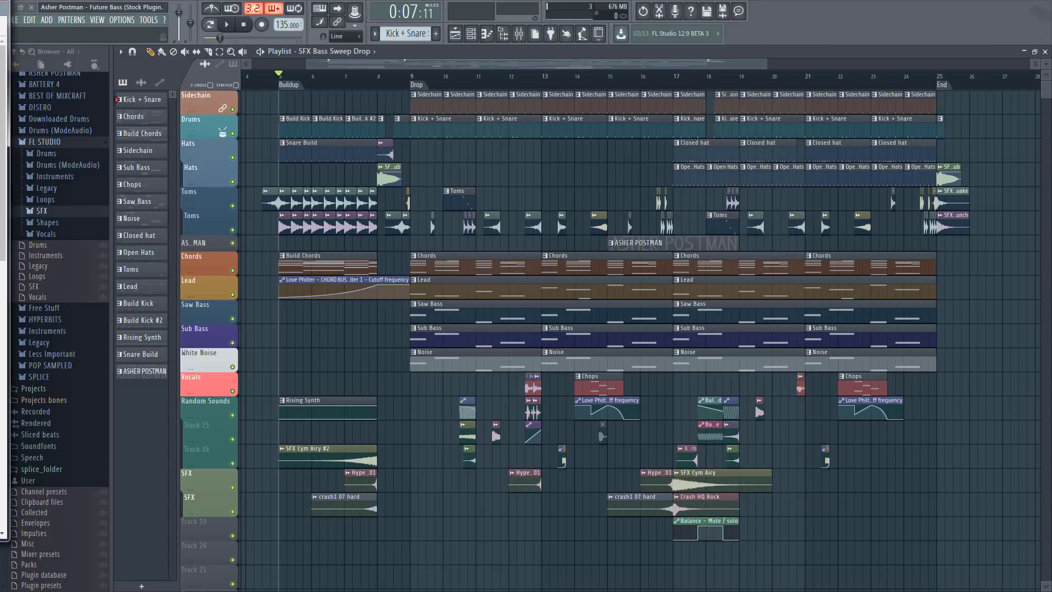
- Switch to the FL Studio project and open the first Kick + Snare pattern of the drop in the channel rack
scroll(334, 83, "up", 4)
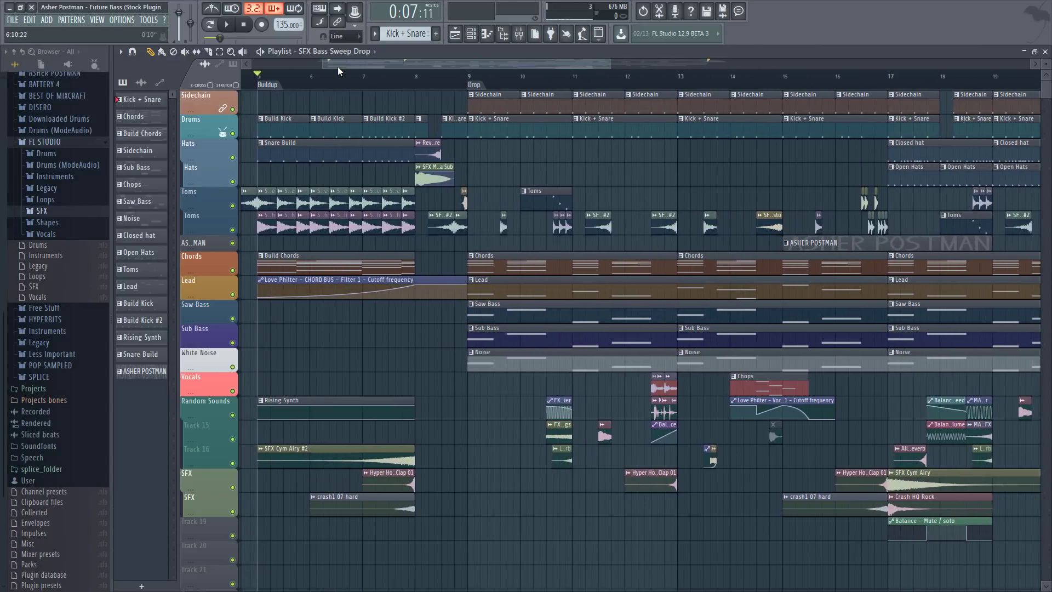
left_click_drag(338, 67, 333, 67)
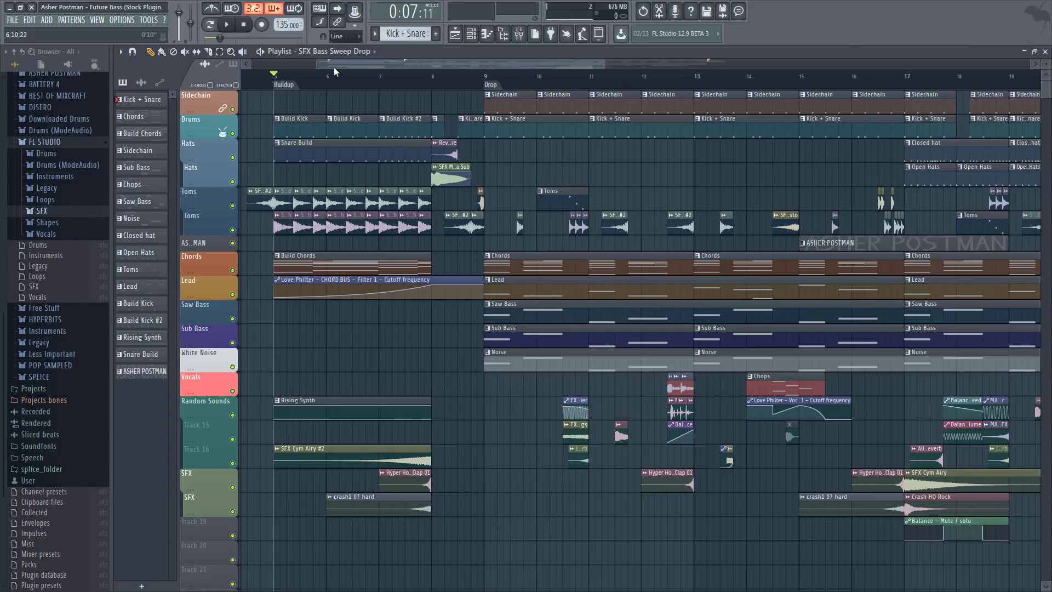
left_click_drag(322, 66, 336, 67)
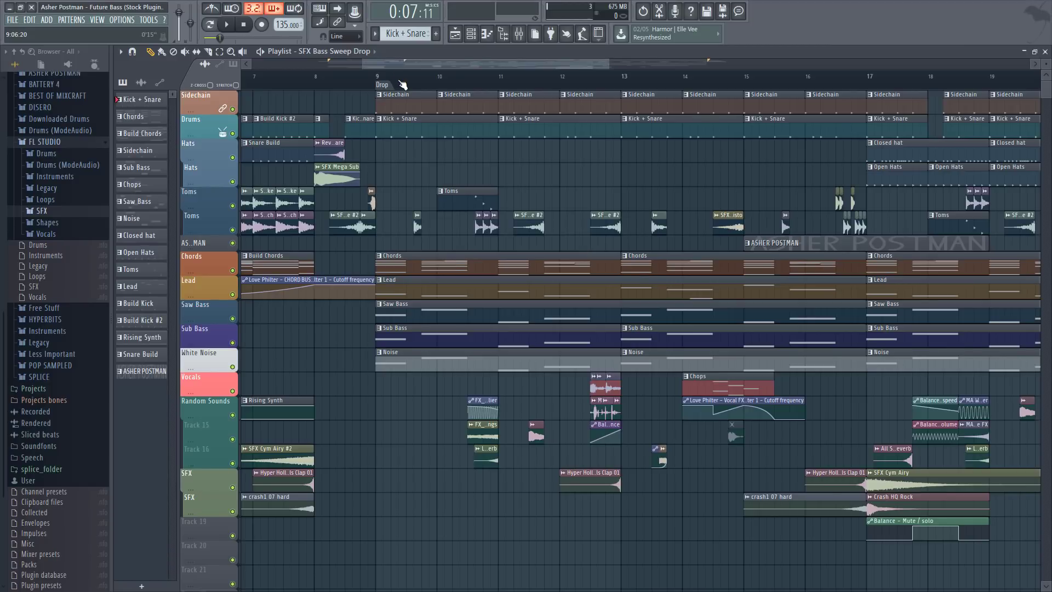
scroll(400, 93, "up", 5)
double_click(389, 123)
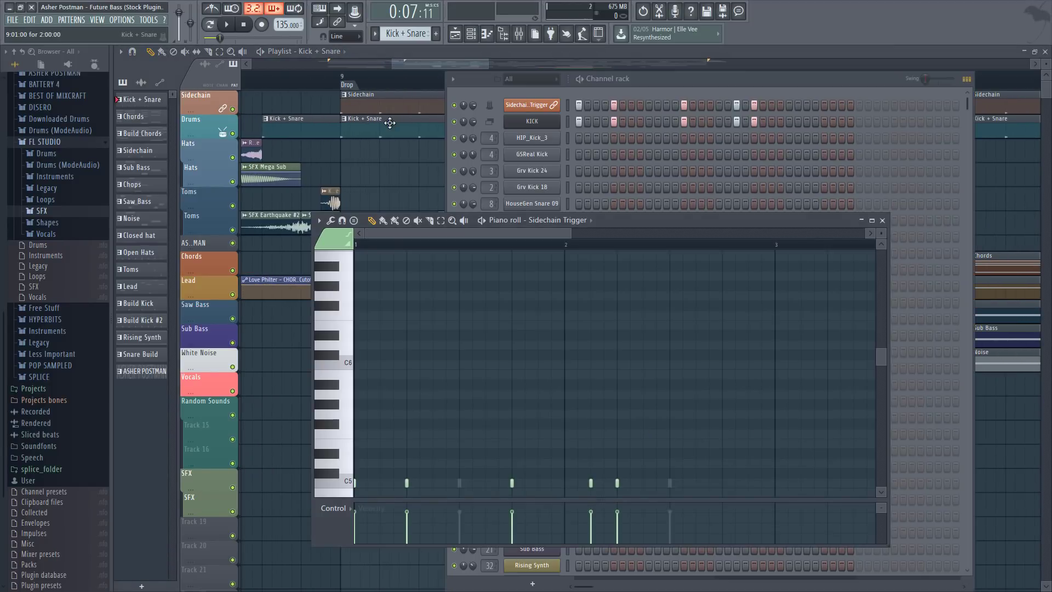
left_click_drag(637, 90, 493, 90)
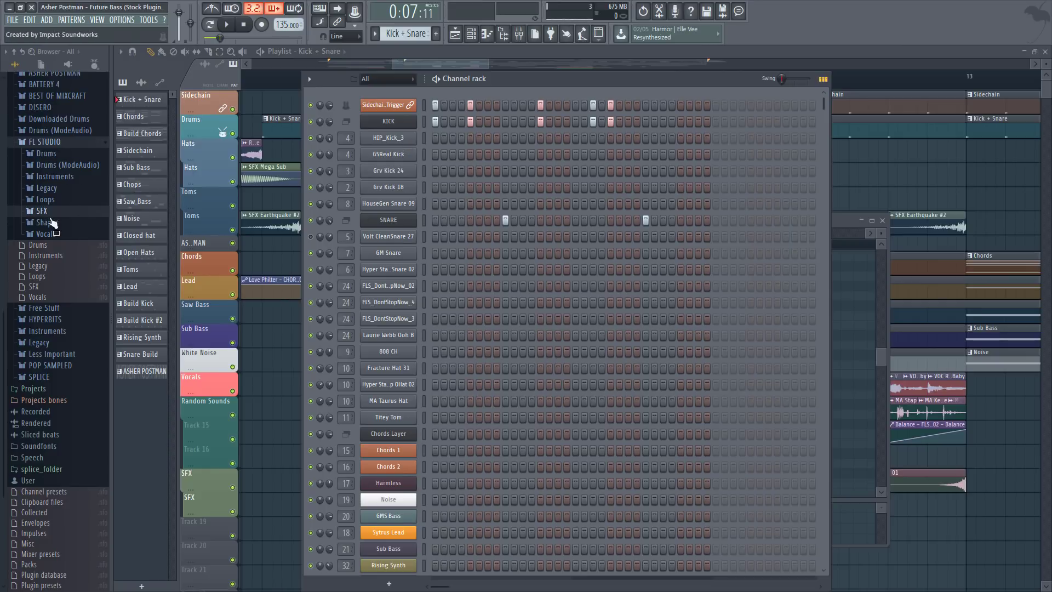
- Reveal the sample subfolders of the FL STUDIO pack in the browser
left_click(48, 142)
left_click(57, 213)
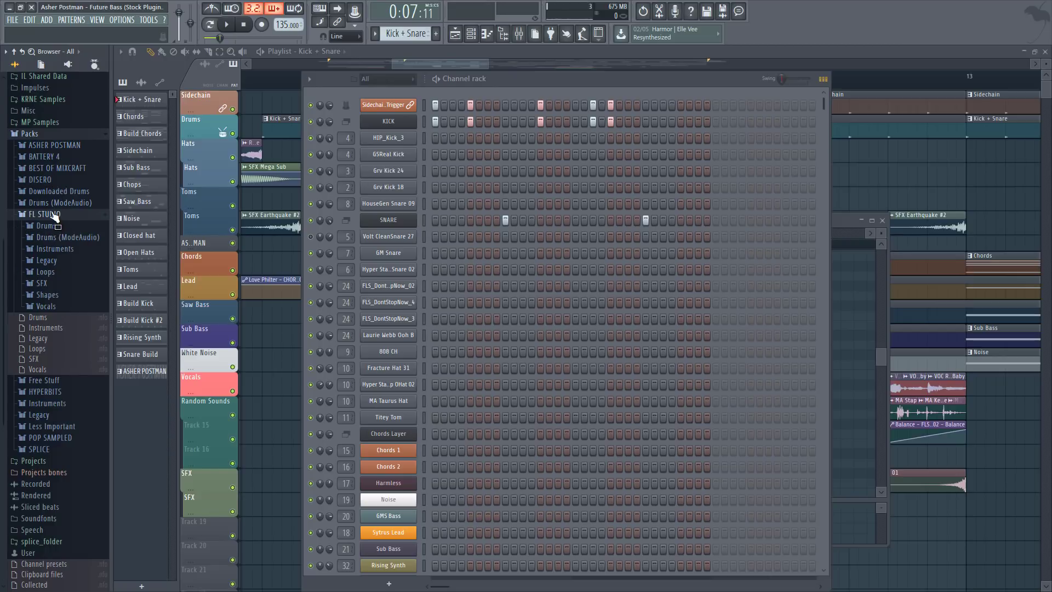
- Audition the KICK layer and the Grv Kick 24 sample with the mixer open
left_click(398, 126)
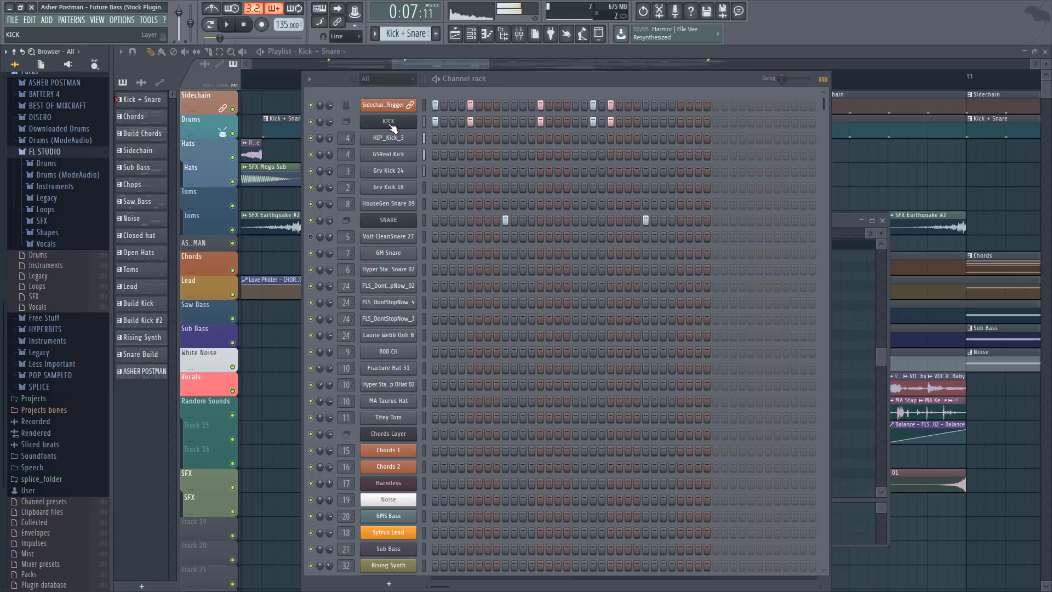
left_click(519, 34)
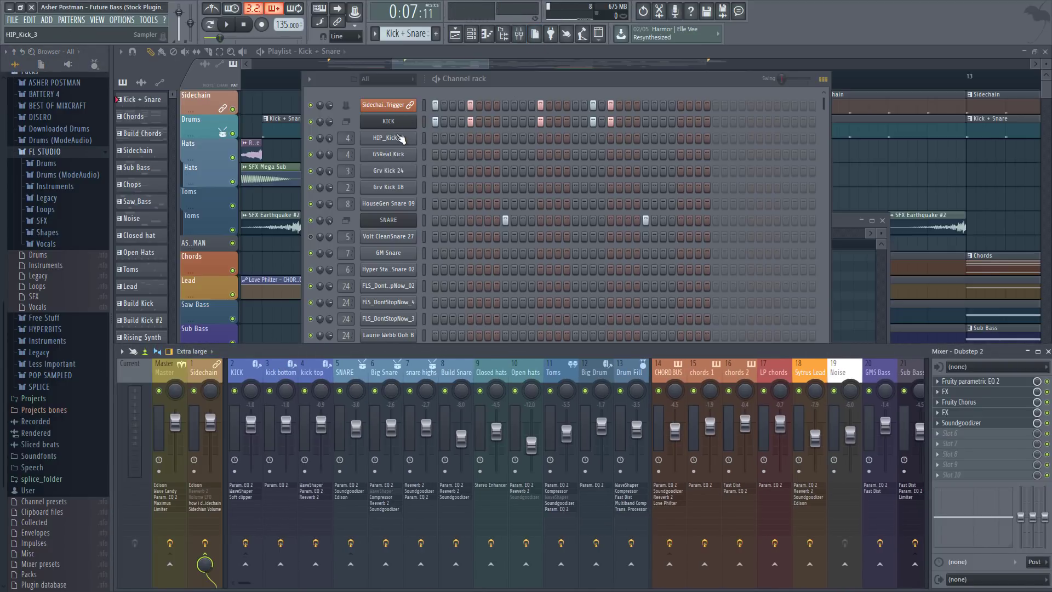
left_click(400, 173)
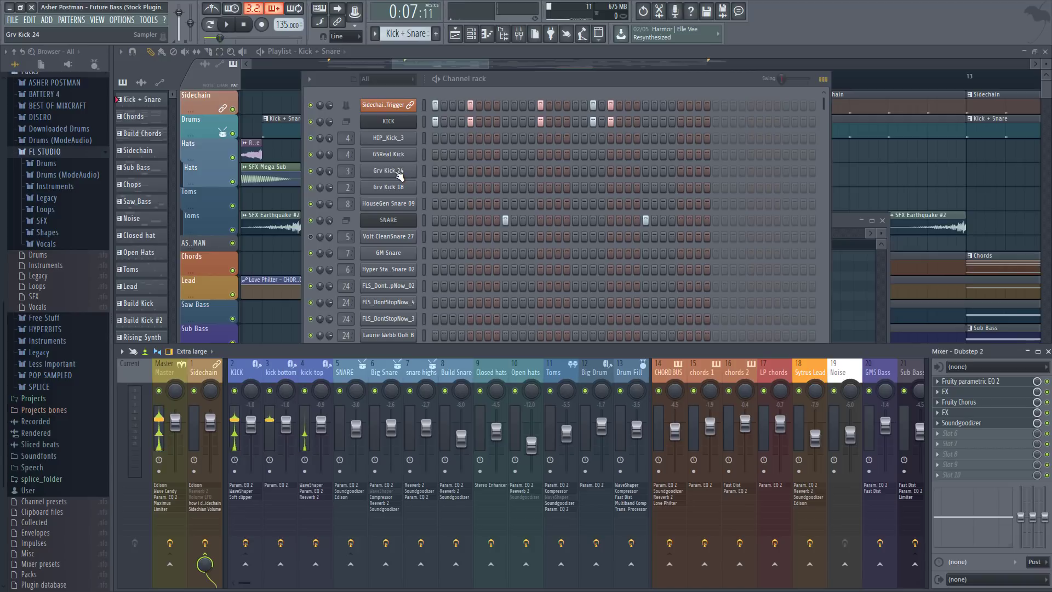
- Open the sample settings of Grv Kick 24 and play its waveform
left_click(399, 171)
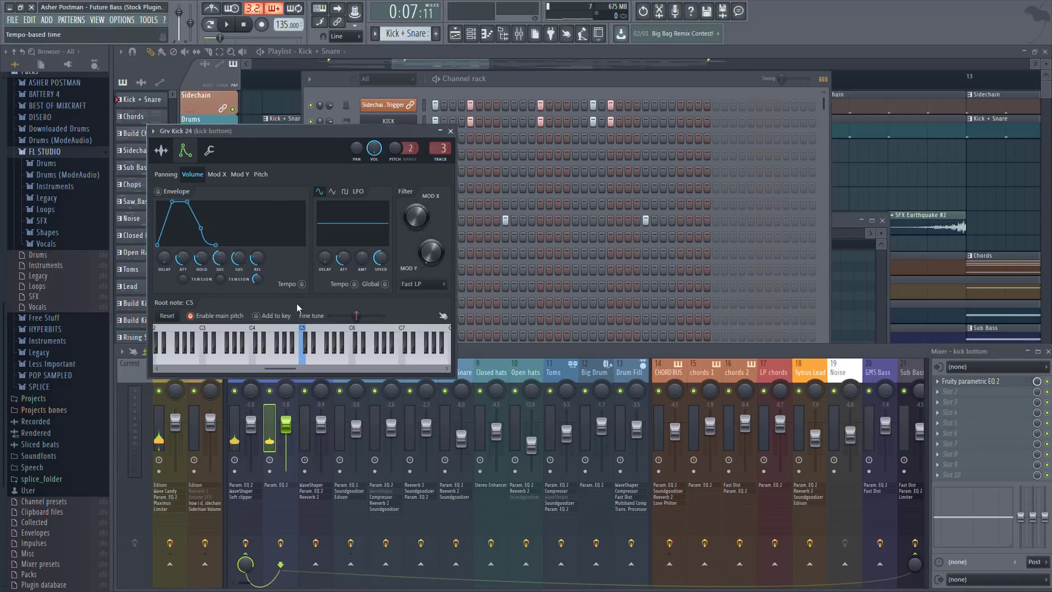
left_click(161, 150)
left_click(273, 355)
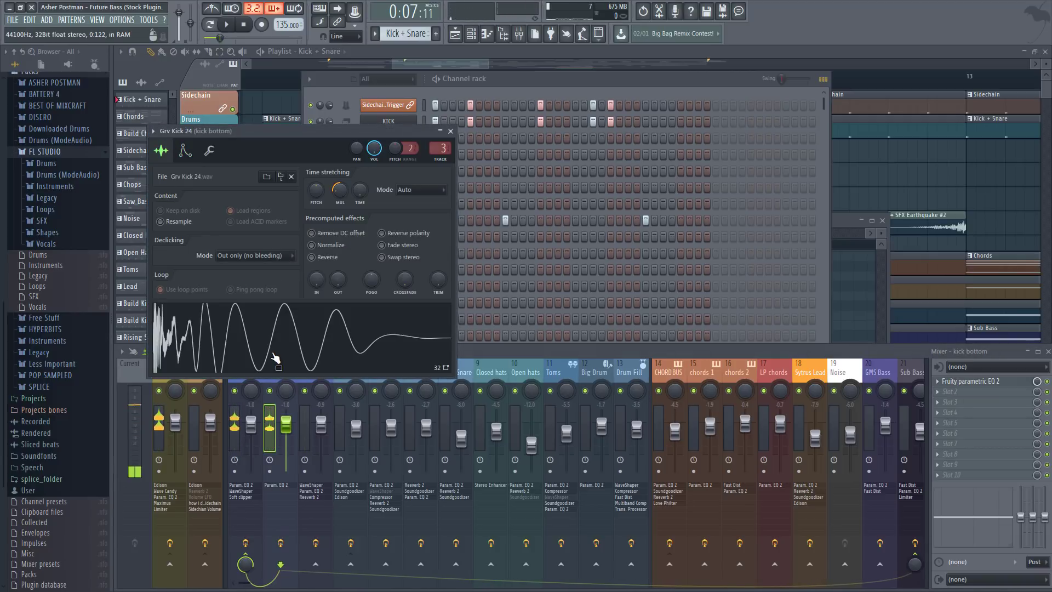
- Adjust the time-stretch multiplier and the Mod X filter frequency of Grv Kick 24
left_click_drag(248, 132, 378, 113)
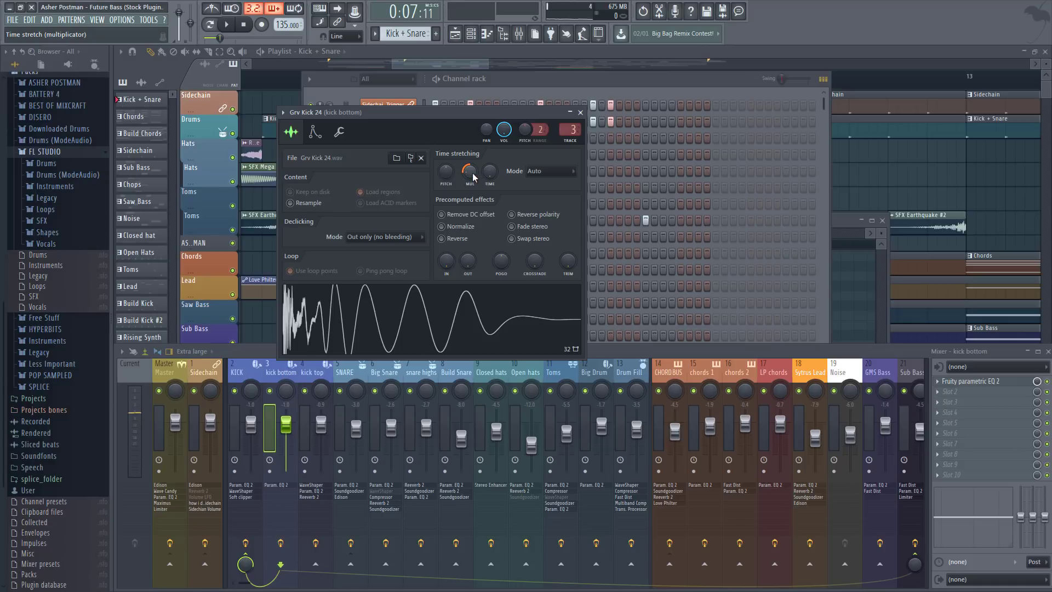
left_click_drag(475, 177, 465, 191)
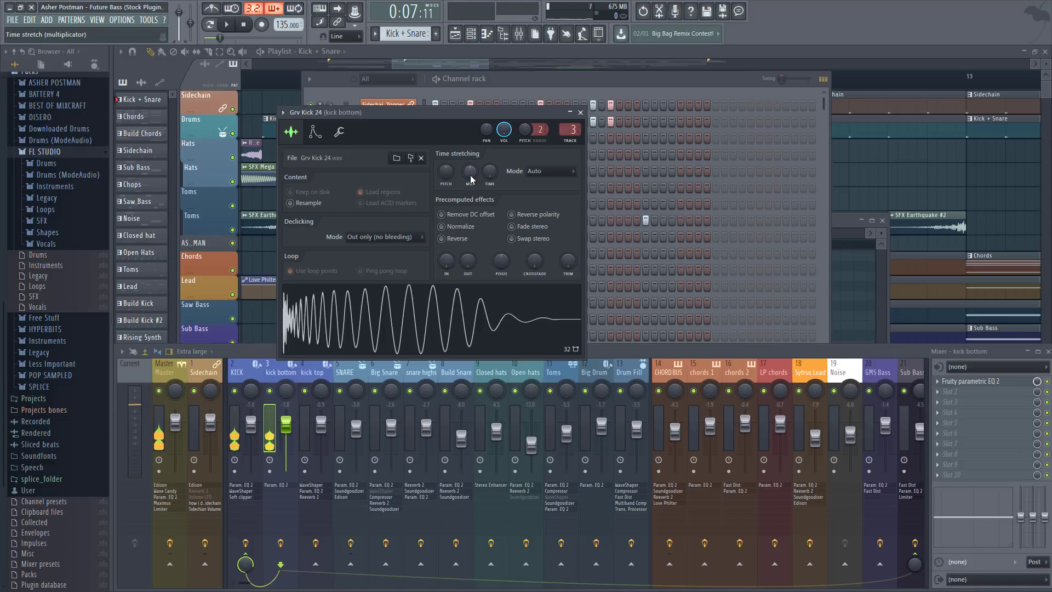
left_click(316, 132)
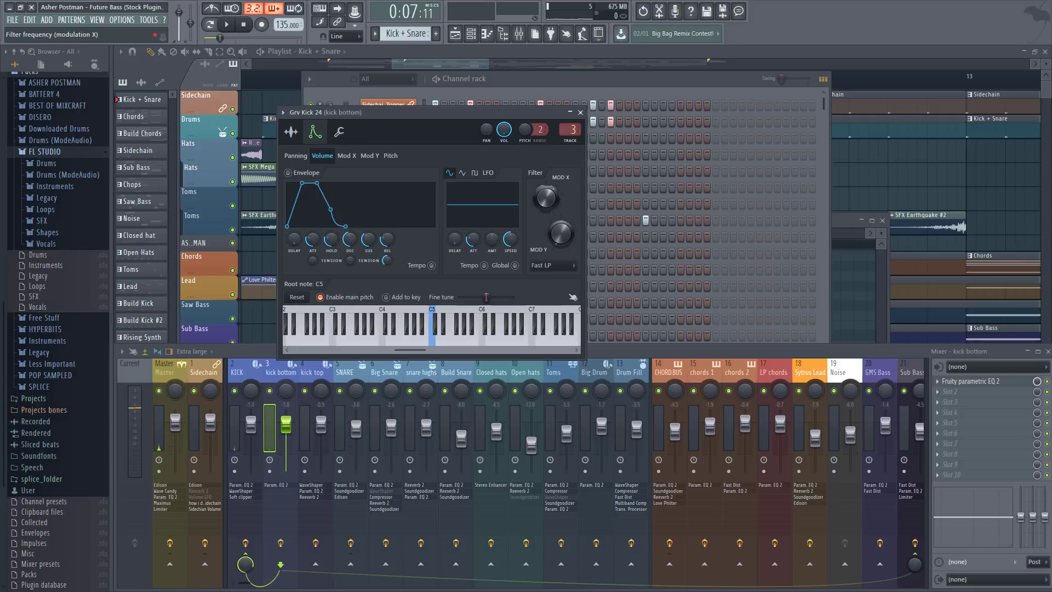
left_click(547, 201)
left_click(291, 131)
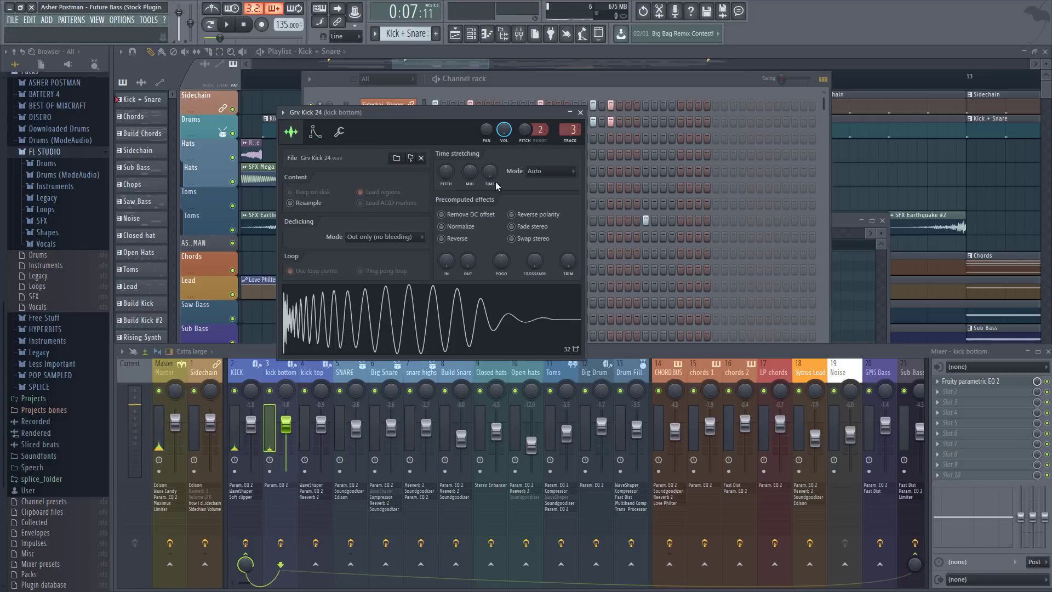
left_click_drag(468, 170, 468, 178)
left_click(315, 132)
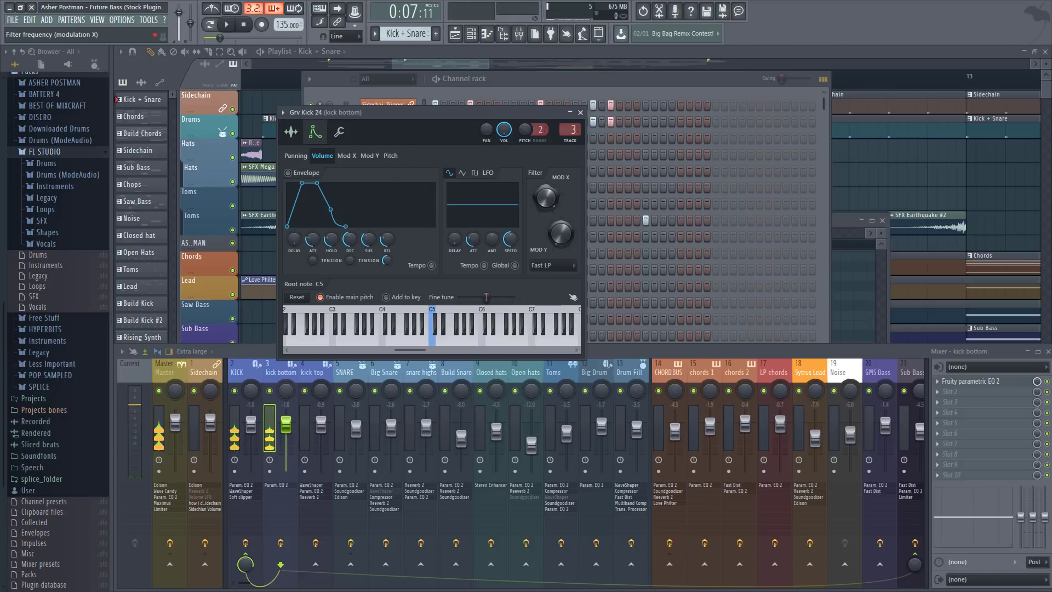
left_click_drag(542, 198, 542, 211)
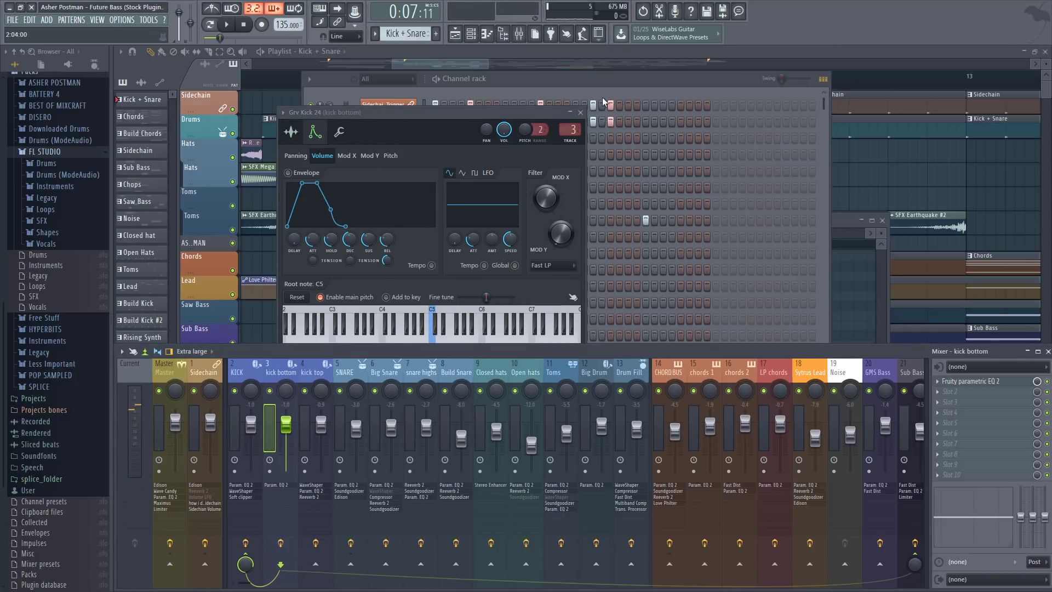
- Open Fruity parametric EQ 2 on the kick bottom track and move band 7 to a slightly higher frequency
left_click(1006, 384)
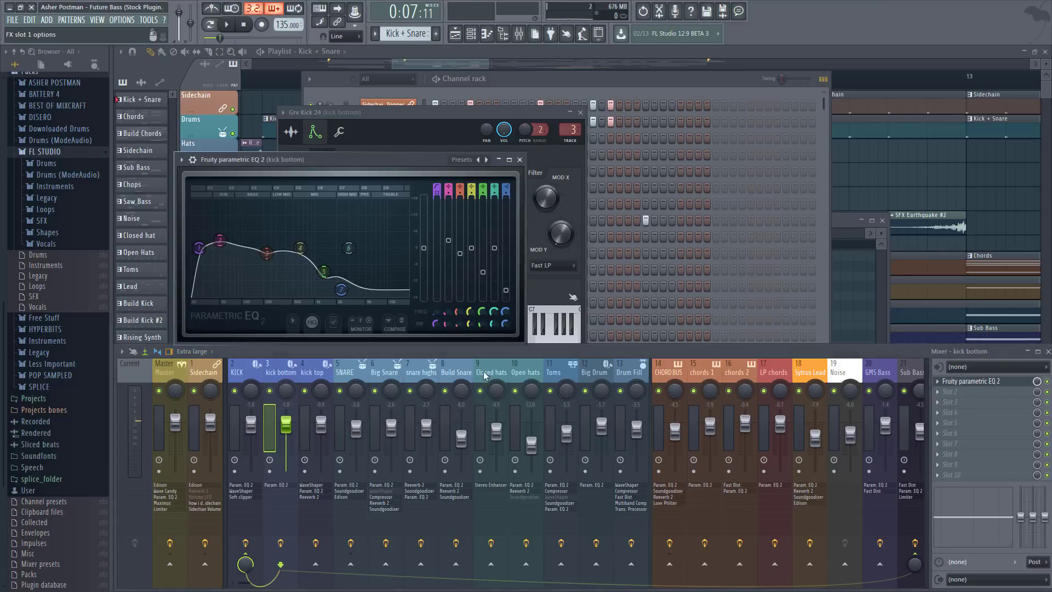
mouse_move(341, 289)
left_mouse_down()
mouse_move(345, 231)
mouse_move(345, 288)
left_mouse_up()
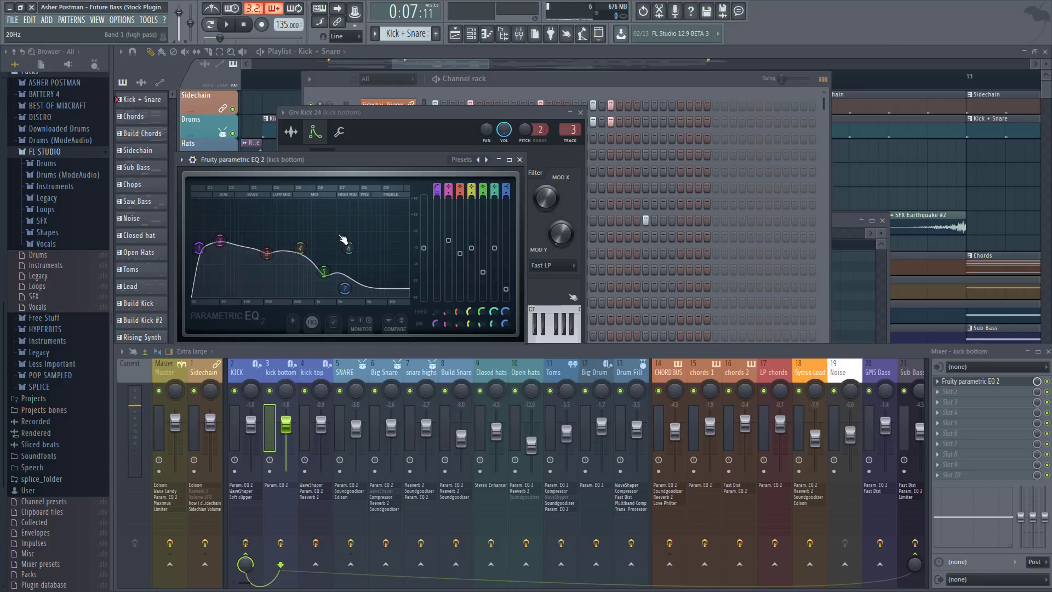
- Play the Kick + Snare pattern and isolate the kick top mixer track with kick bottom muted
left_click(531, 73)
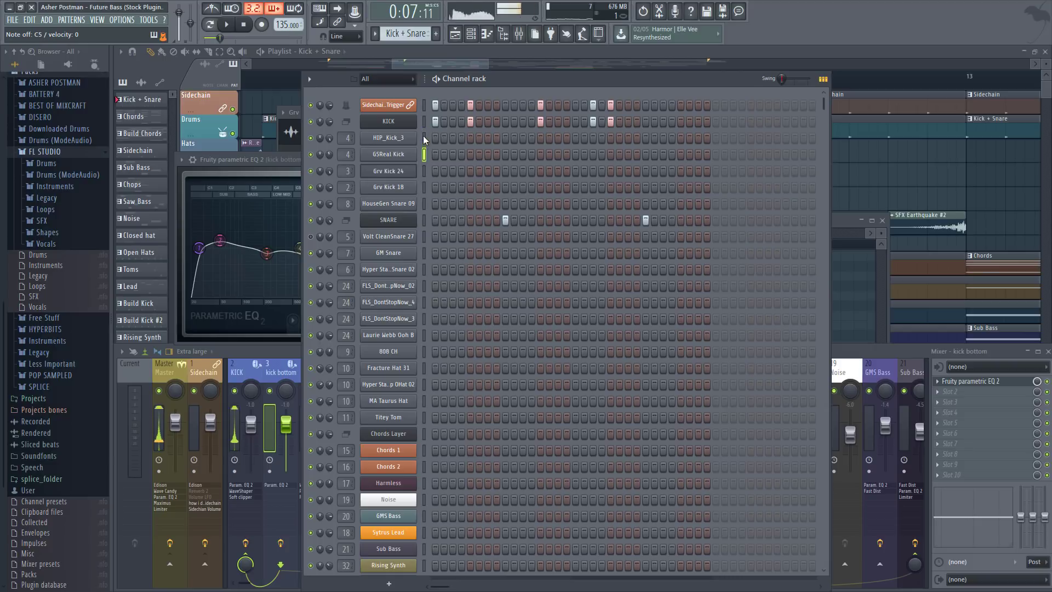
left_click(437, 80)
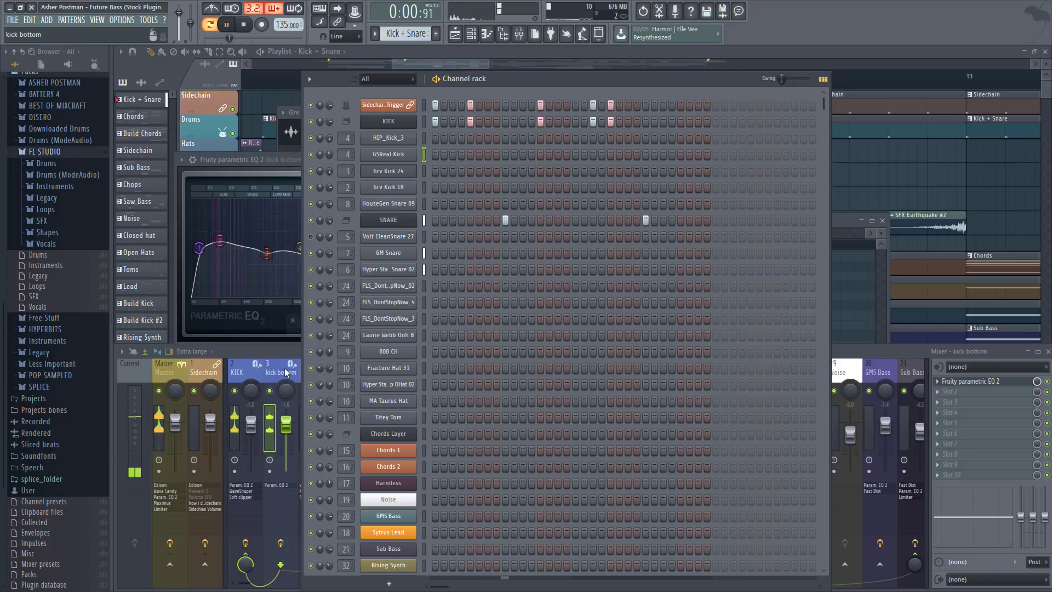
left_click(293, 391)
right_click(305, 391)
key("space")
left_click(310, 382)
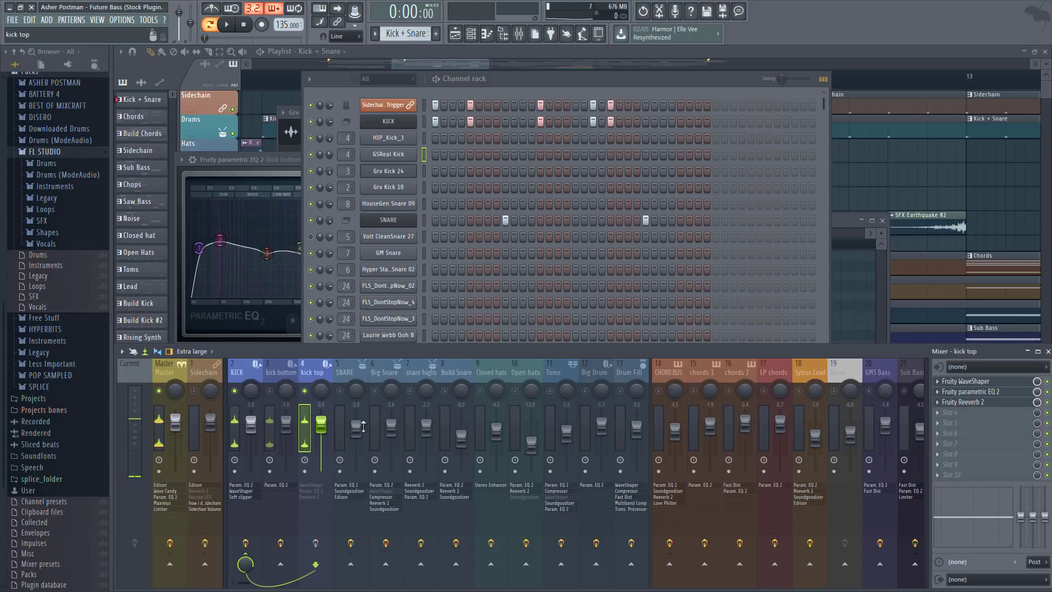
- Open kick top's Fruity parametric EQ 2 and Fruity WaveShaper and audition the kick with only the WaveShaper active
key("space")
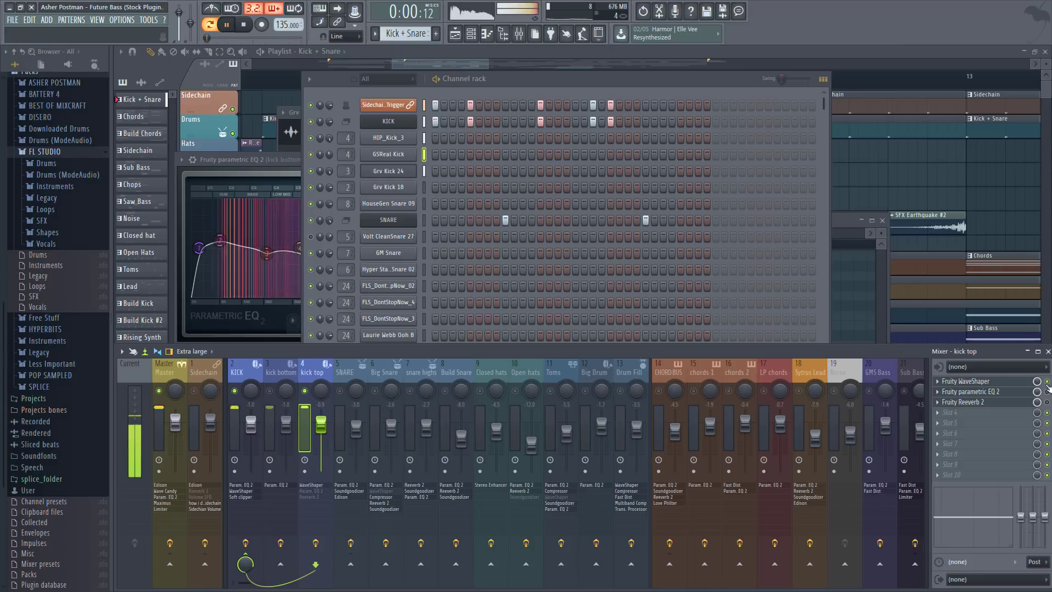
key("space")
left_click(992, 391)
left_click(991, 383)
key("space")
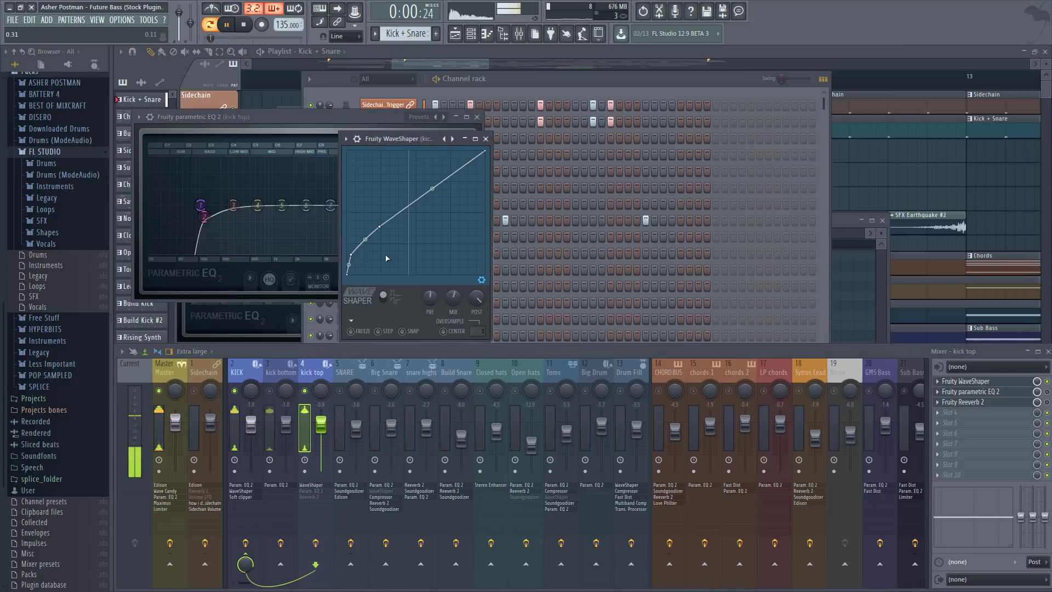
key("space")
key("space")
key("space")
- Enable Fruity parametric EQ 2 on the kick top track, bring its window forward and audition the result
left_click(1047, 392)
key("space")
key("space")
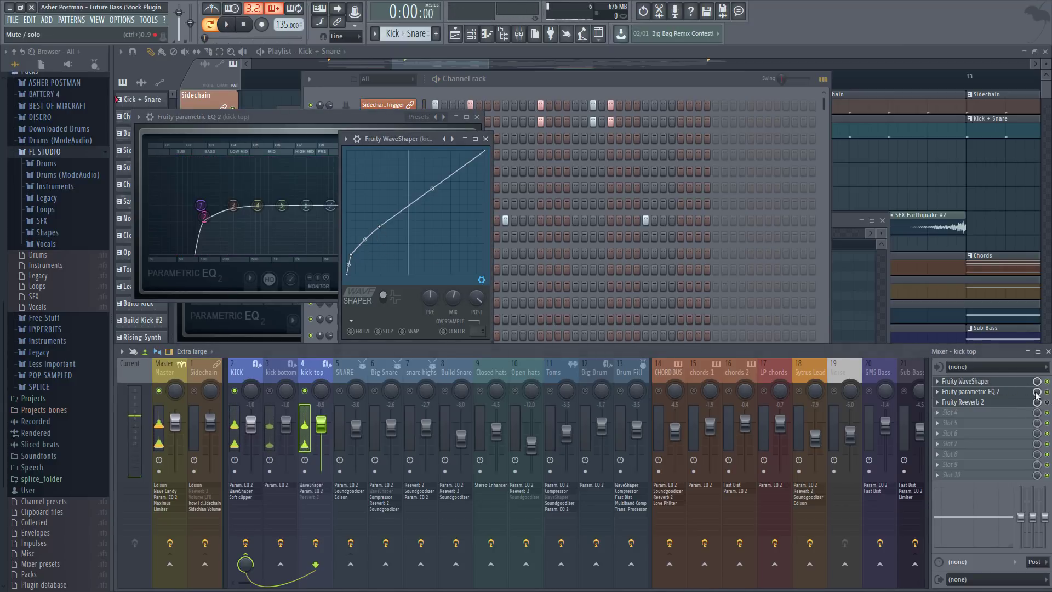
left_click(227, 142)
key("space")
key("space")
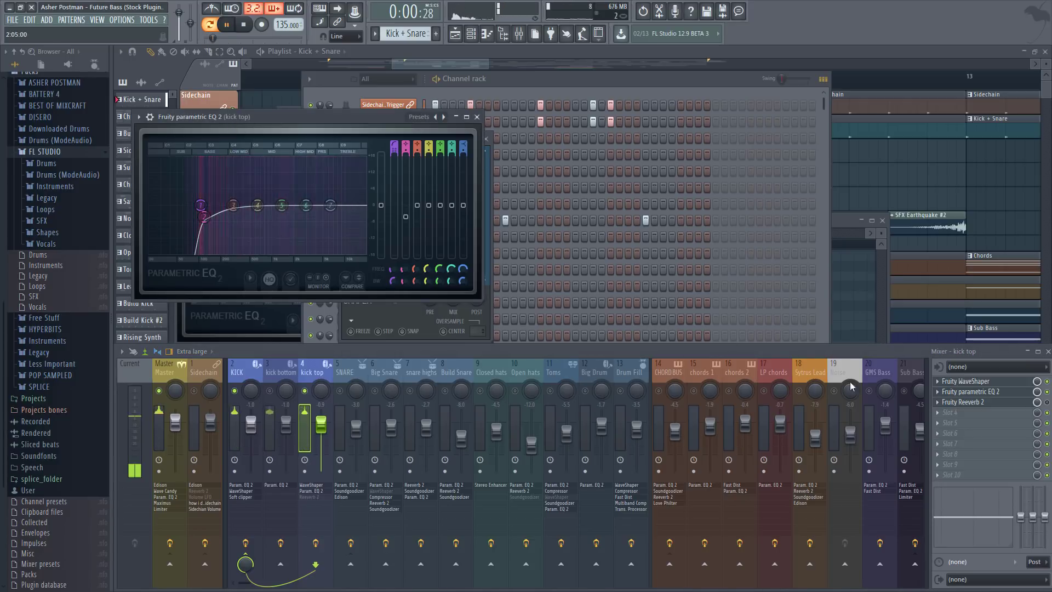
- Enable Fruity Reeverb 2 on the kick top track and audition the result
left_click(1047, 403)
key("space")
key("space")
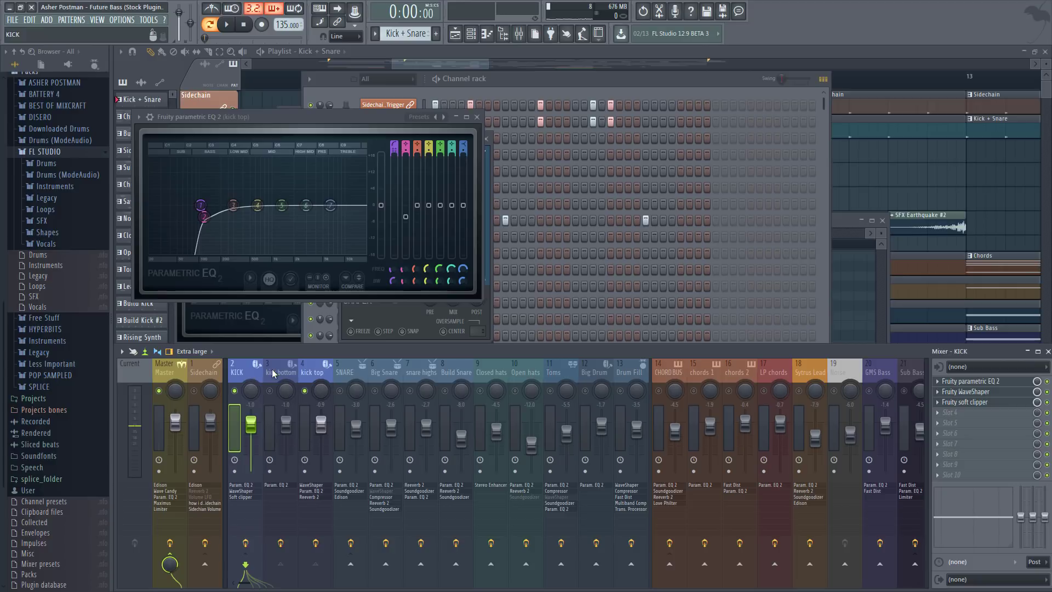
- Unmute the kick bottom track and select the KICK bus in the mixer
left_click(282, 375)
left_click(270, 391)
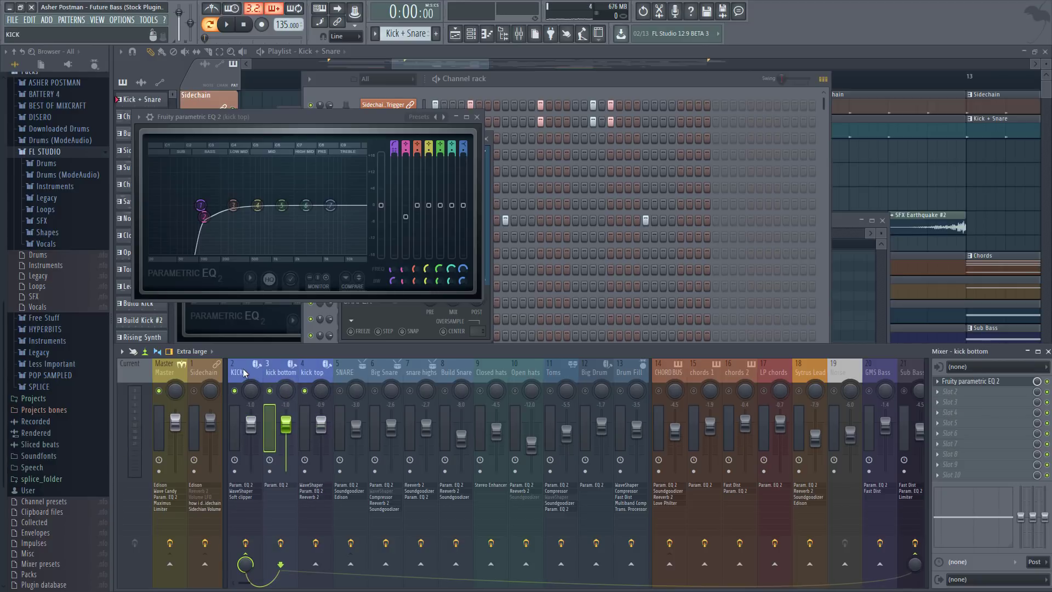
left_click(237, 373)
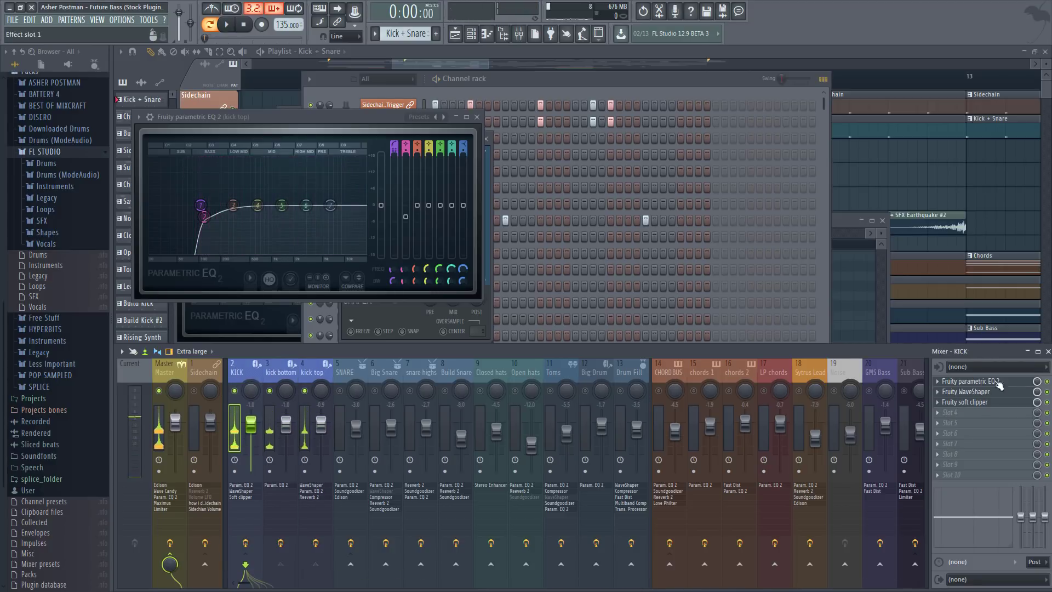
- Open Fruity parametric EQ 2 and Fruity WaveShaper on the KICK bus and audition the kick
left_click(1016, 390)
left_click(1016, 381)
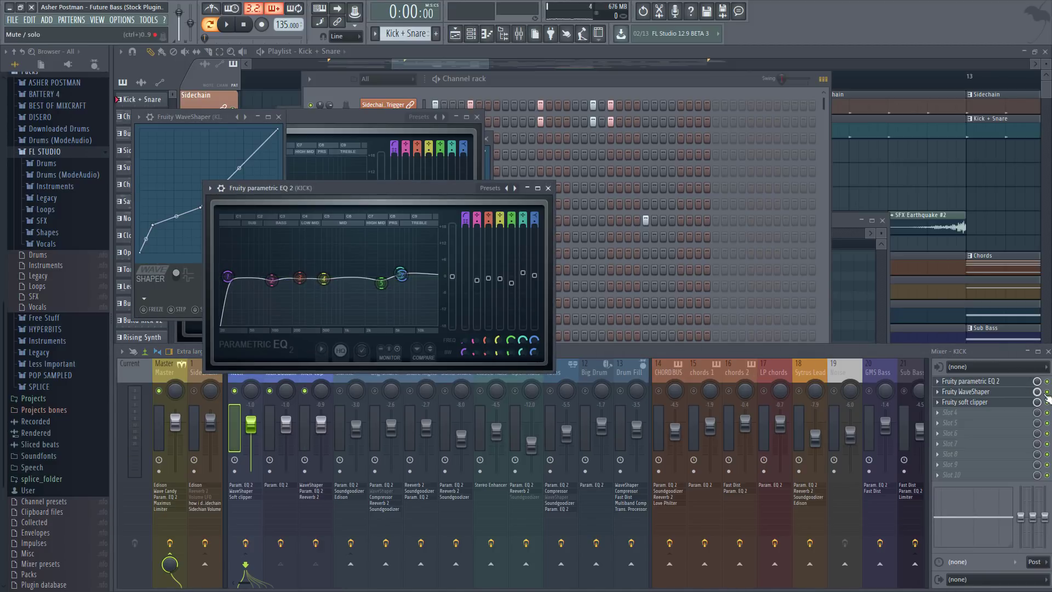
left_click(1024, 397)
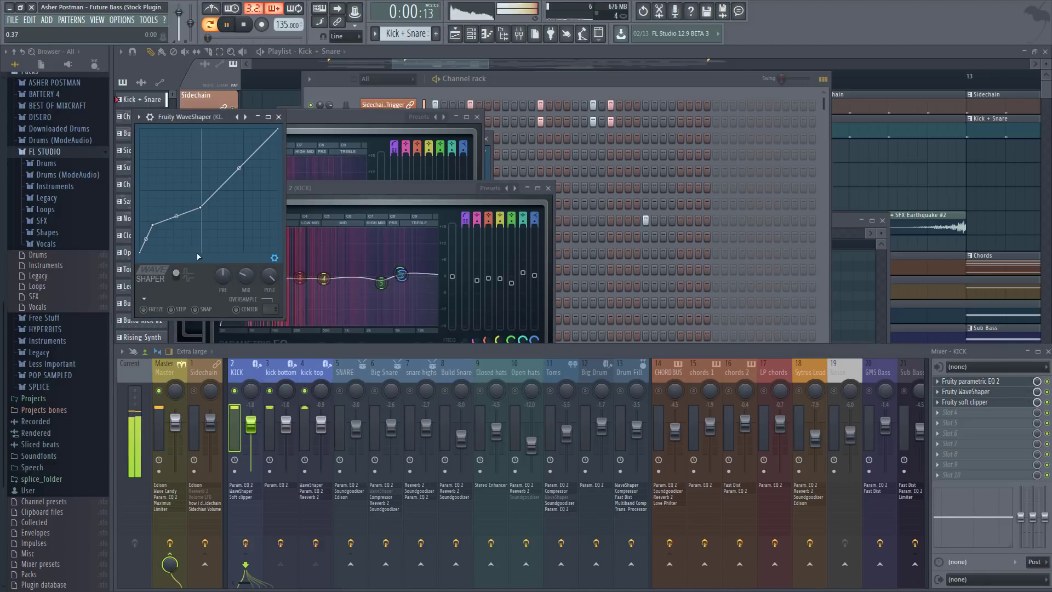
key("space")
key("space")
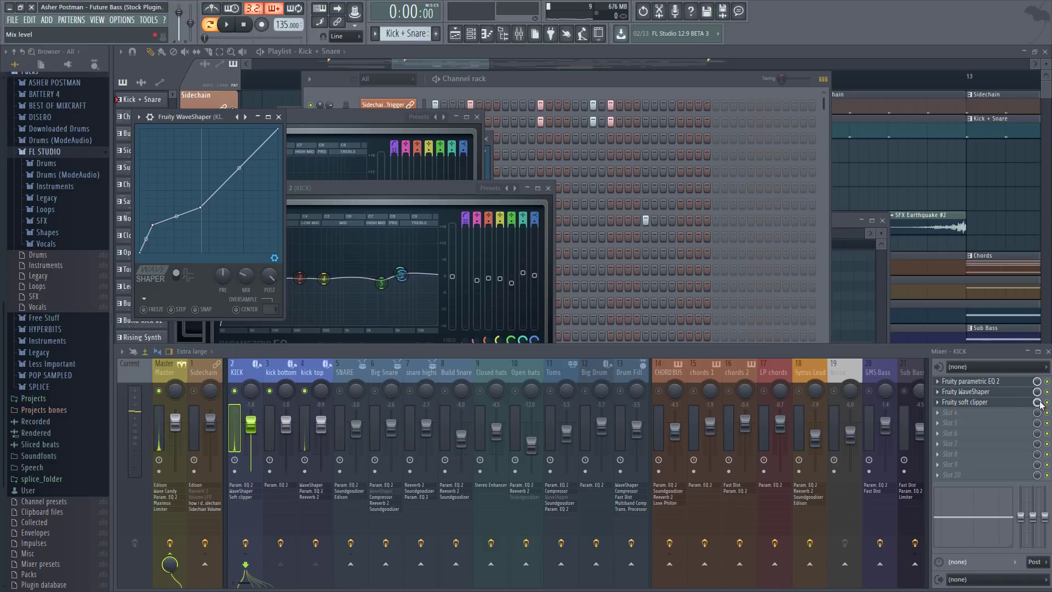
- Open Fruity soft clipper on the KICK bus and audition the kick
left_click(1019, 404)
key("space")
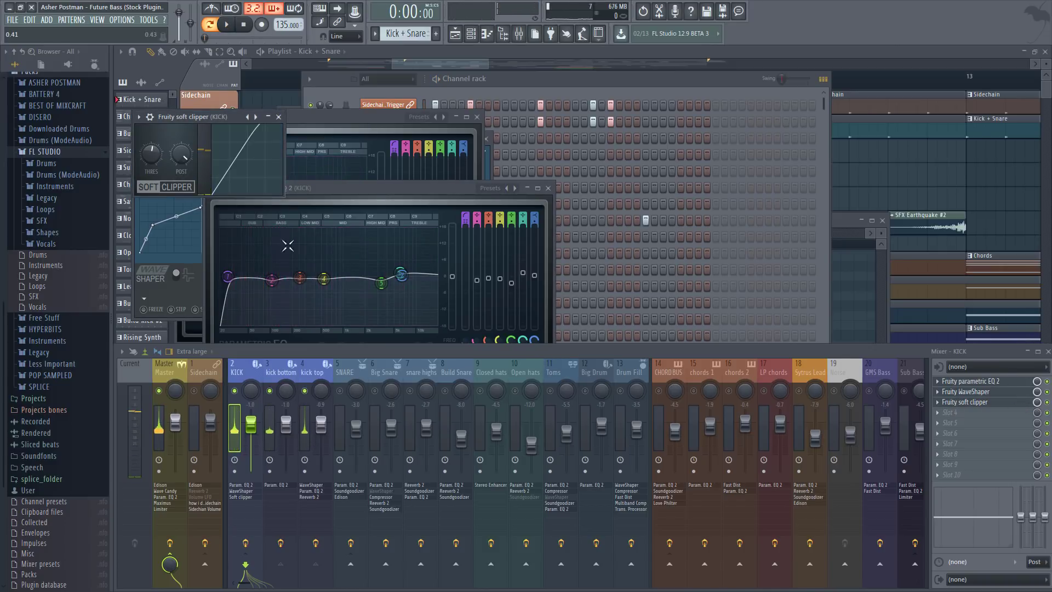
key("space")
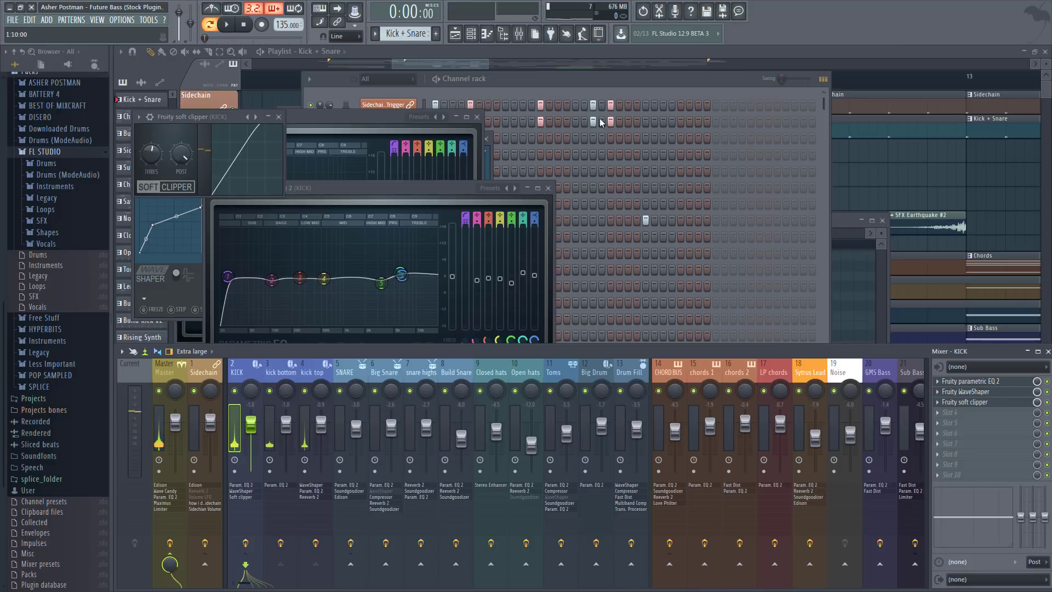
- Examine the kick samples available in the Drums (ModeAudio) Kicks folder, then collapse the folder
left_click(538, 84)
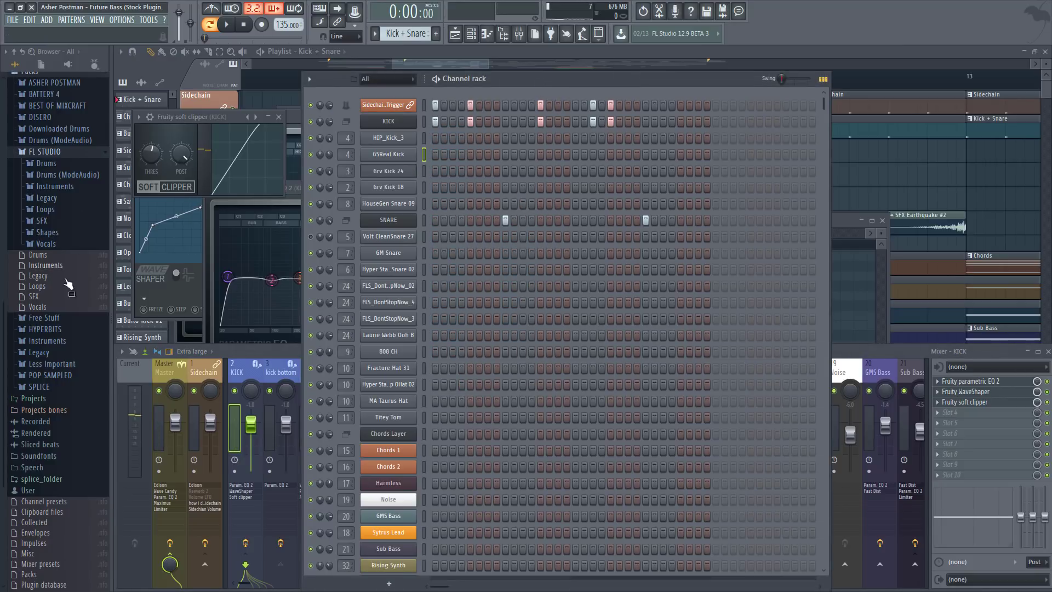
left_click(64, 176)
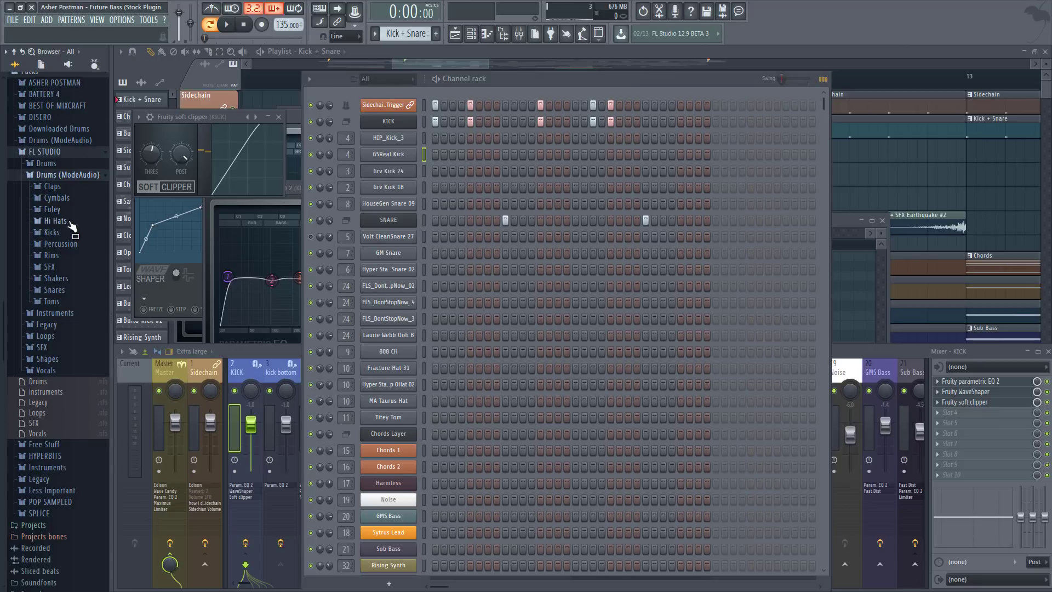
left_click(61, 231)
scroll(60, 257, "down", 15)
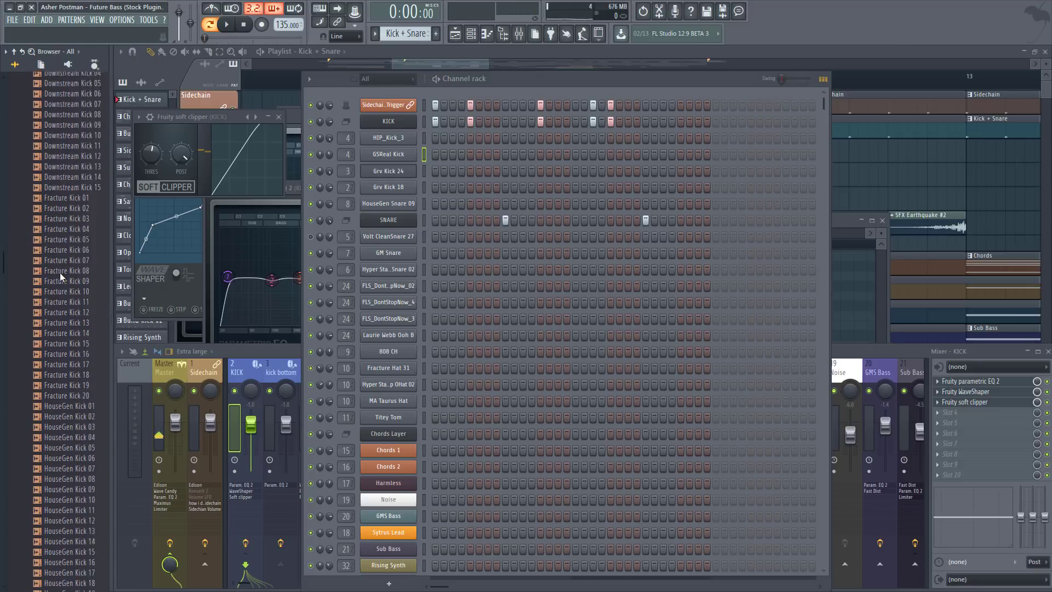
scroll(65, 271, "up", 20)
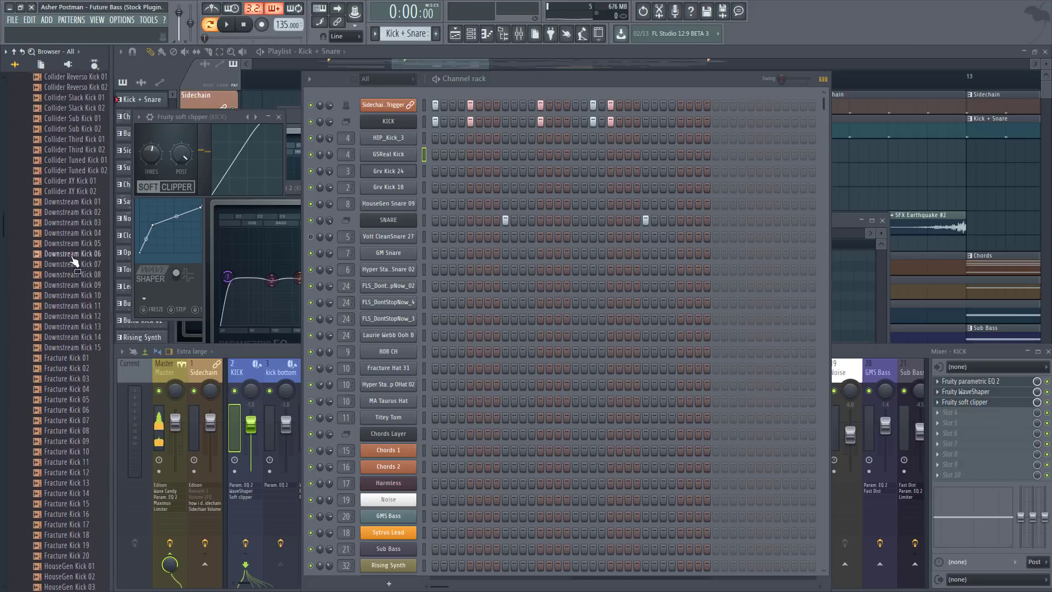
scroll(70, 255, "up", 15)
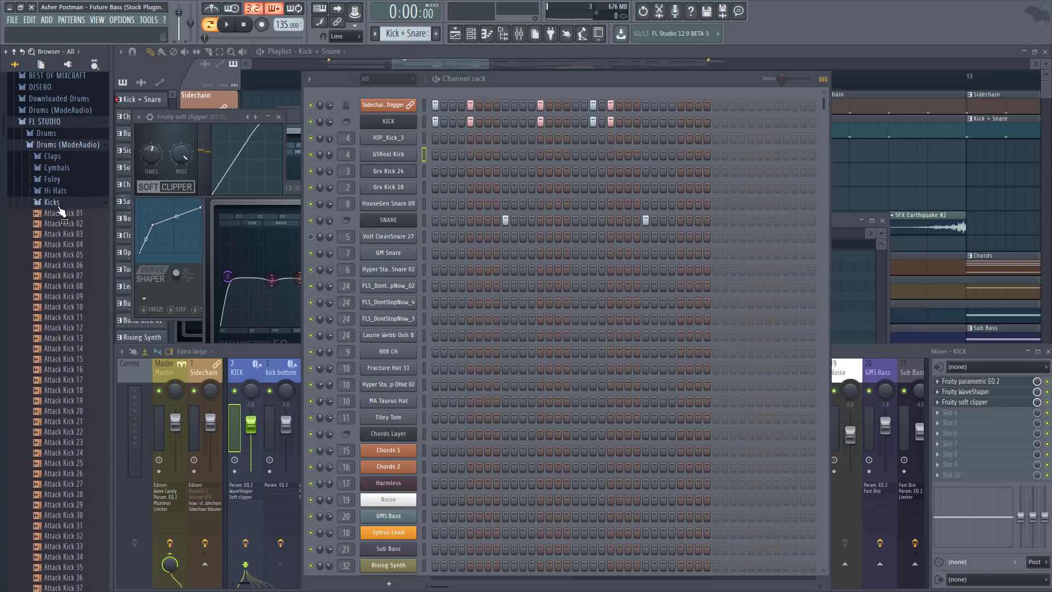
left_click(52, 202)
left_click(58, 146)
- Audition the Kick + Snare pattern and bring the mixer back in front of the channel rack
key("space")
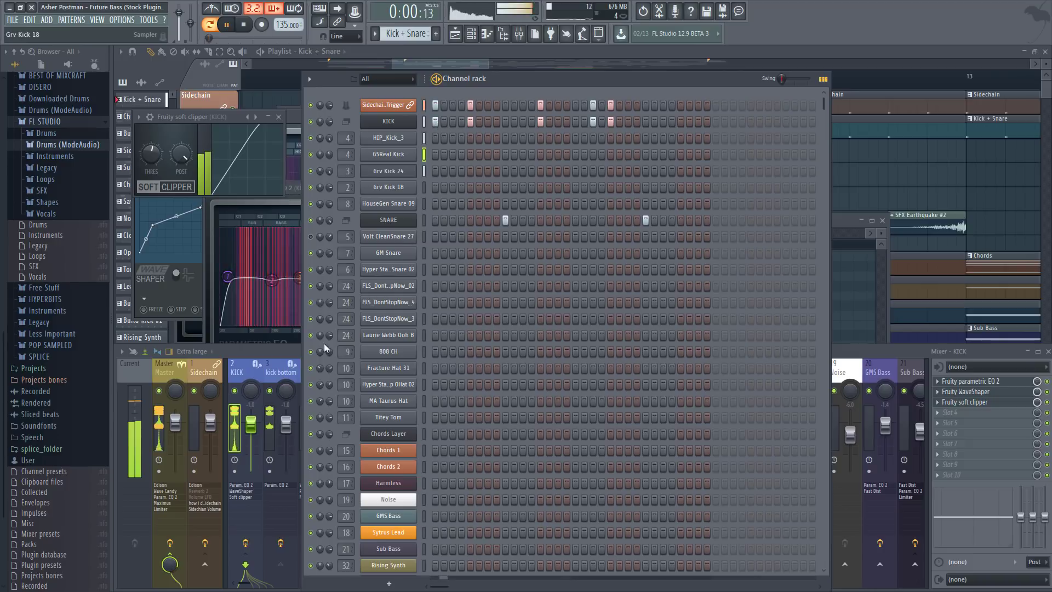
key("space")
left_click(278, 353)
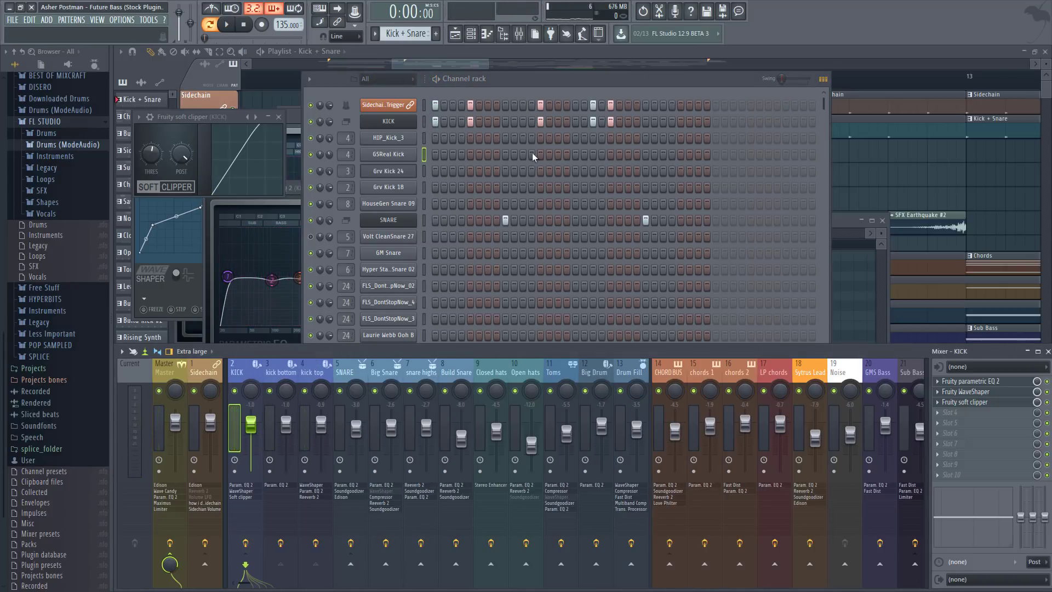
- Preview the SNARE layer and open the GM Snare channel's sampler settings alongside the mixer
scroll(511, 160, "down", 3)
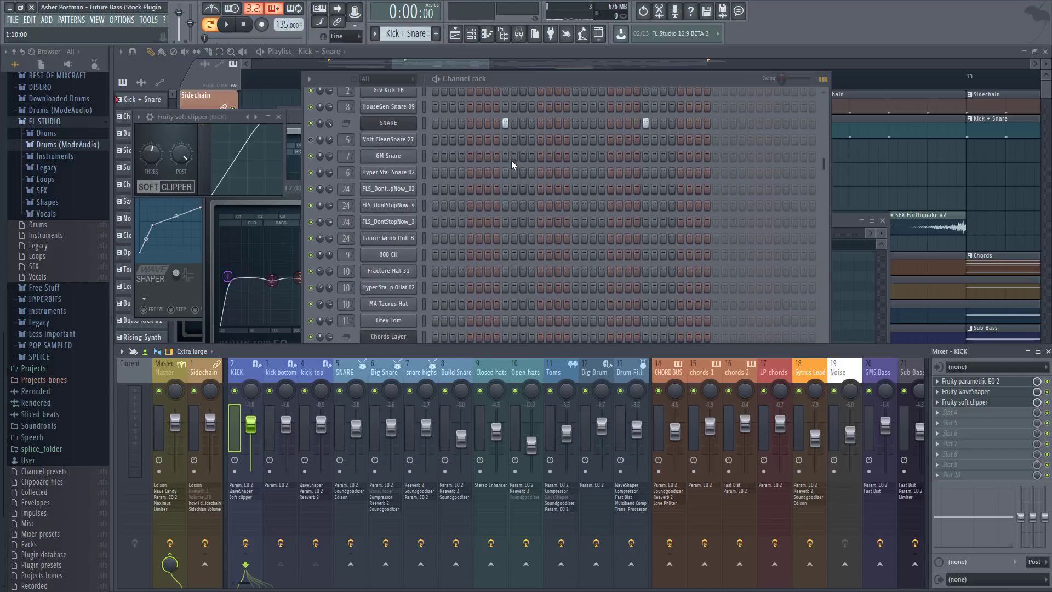
left_click(389, 171)
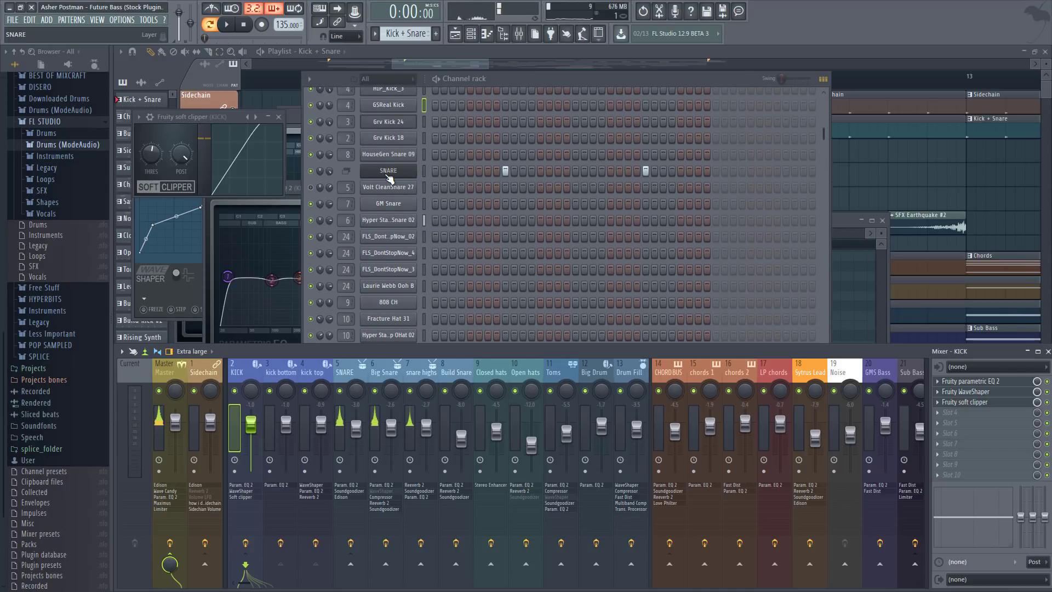
left_click(394, 207)
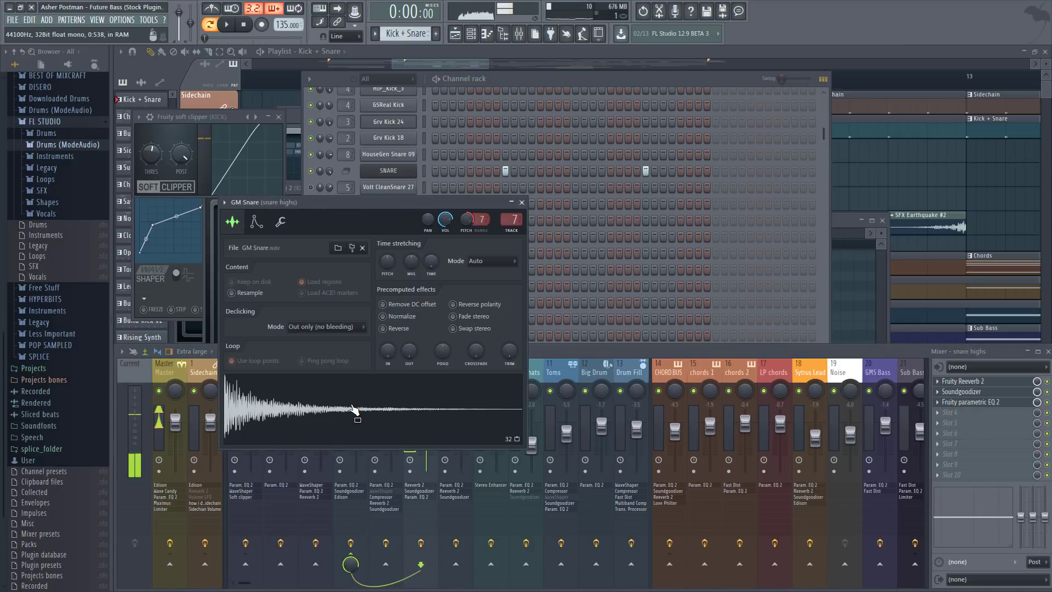
left_click(504, 76)
left_click(402, 207)
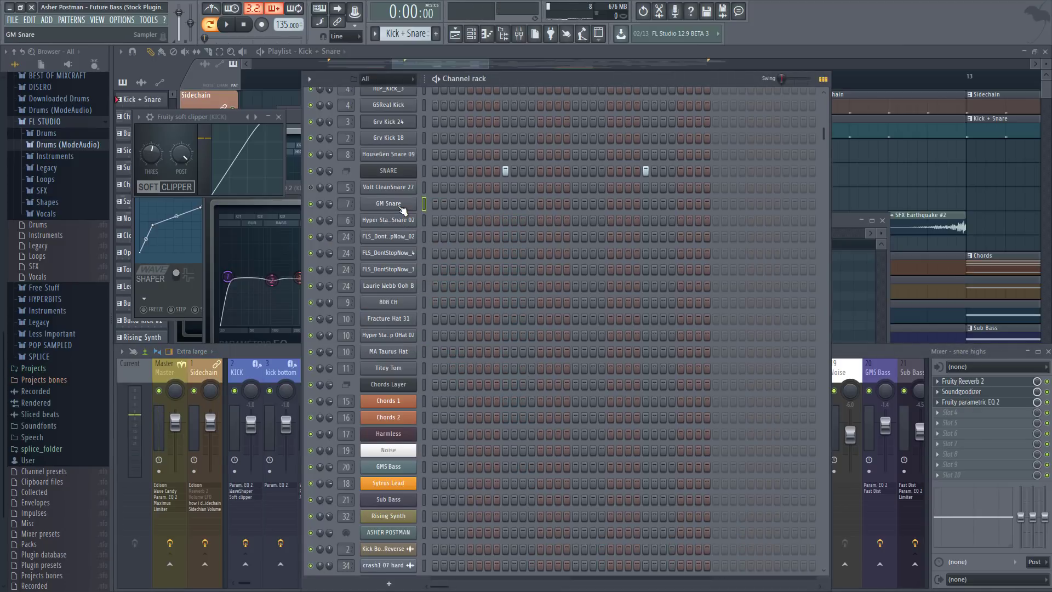
left_click(403, 210)
left_click(880, 347)
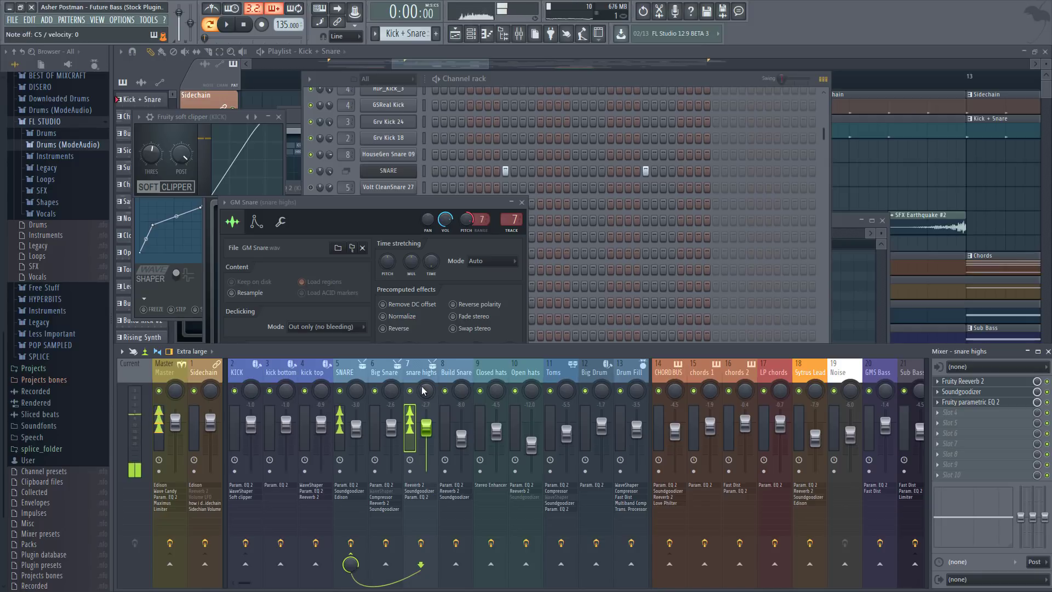
- Move the GM Snare window clear of the mixer and check its envelope page before returning to its sample settings
left_click_drag(377, 205, 435, 134)
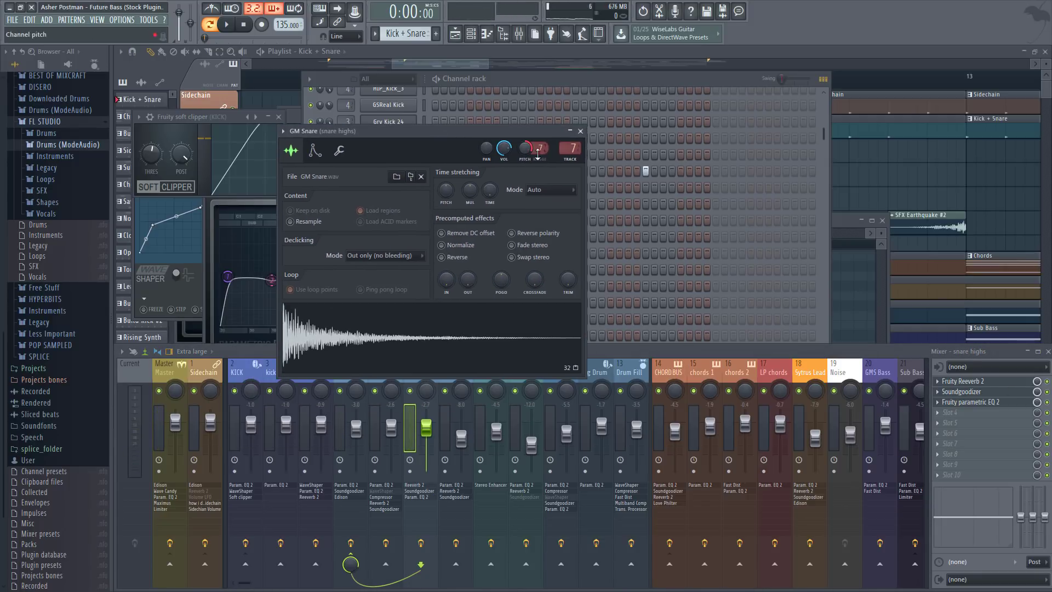
left_click(309, 153)
left_click(295, 153)
- Open Fruity Reeverb 2 on the snare highs track and compare the GM Snare with the track's effects bypassed and re-enabled
left_click(897, 353)
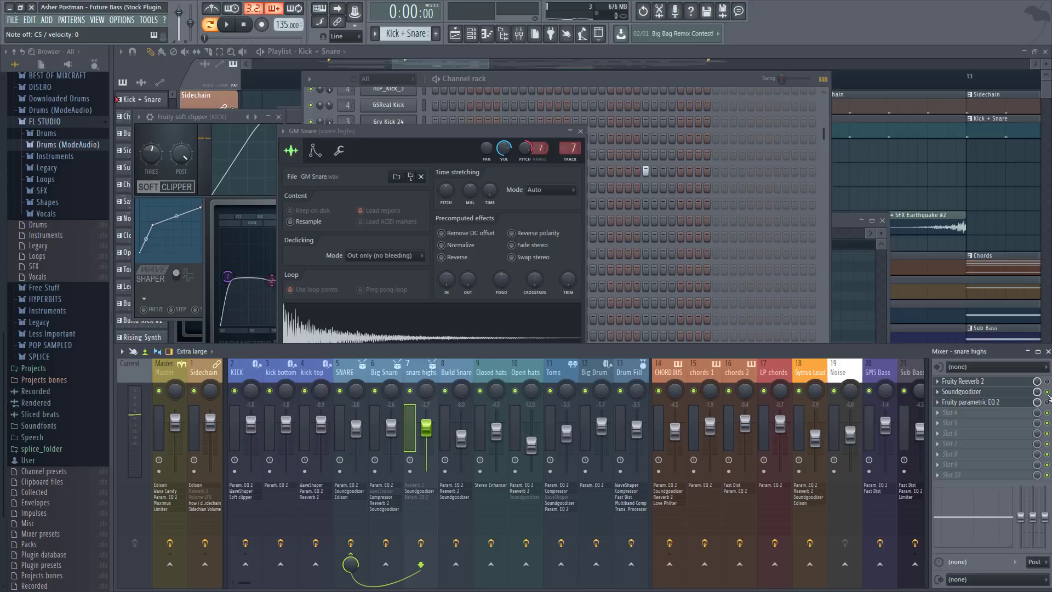
left_click(1047, 403)
scroll(1047, 404, "down", 2)
scroll(1048, 404, "up", 1)
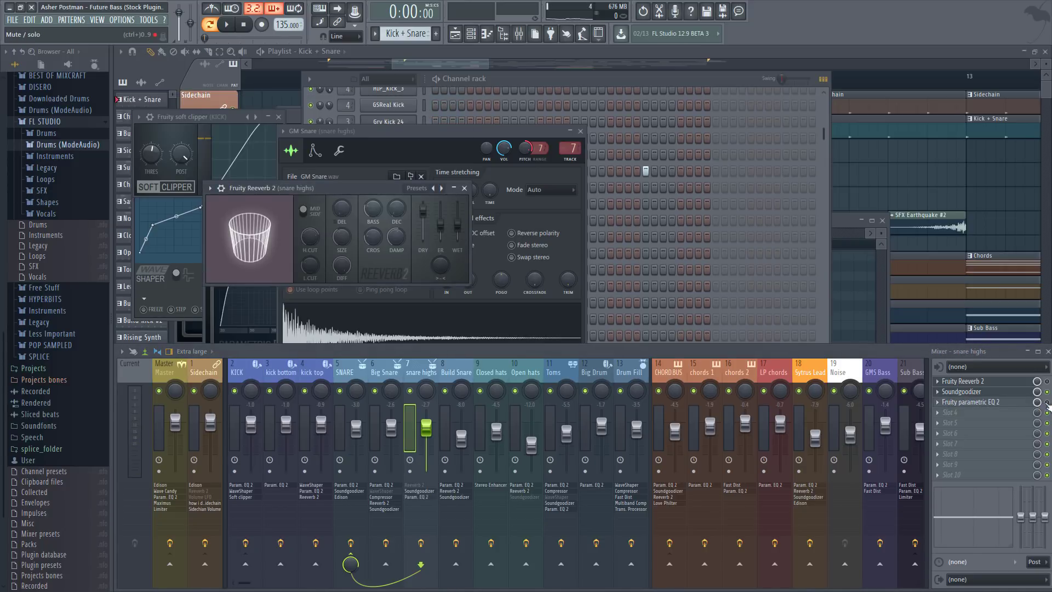
left_click(1047, 381)
- Preview the Hyper StadiumHop Snare 02 channel in the channel rack and open its sampler settings
left_click(512, 83)
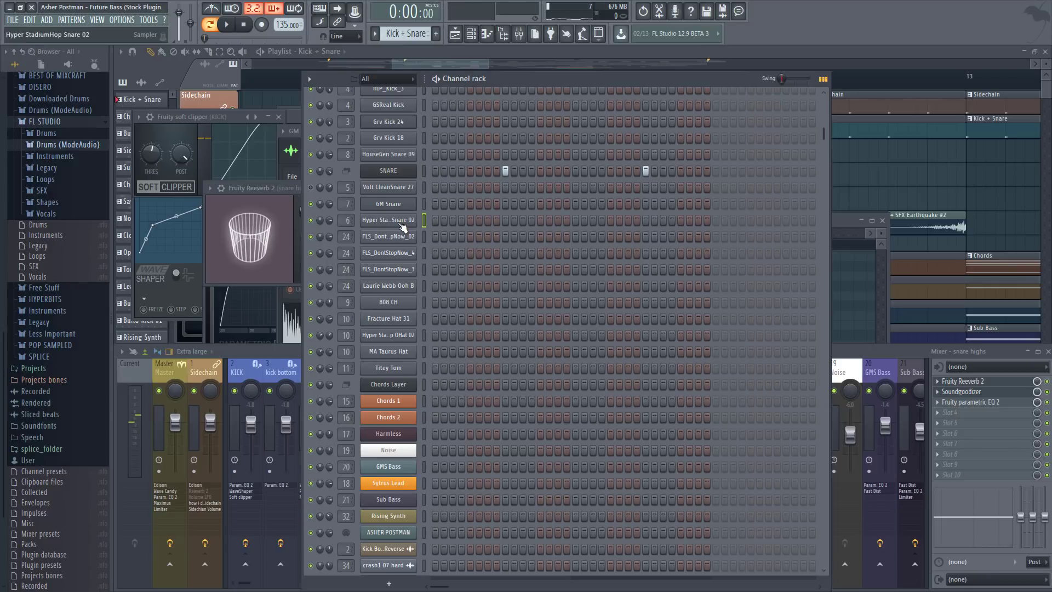
left_click(400, 224)
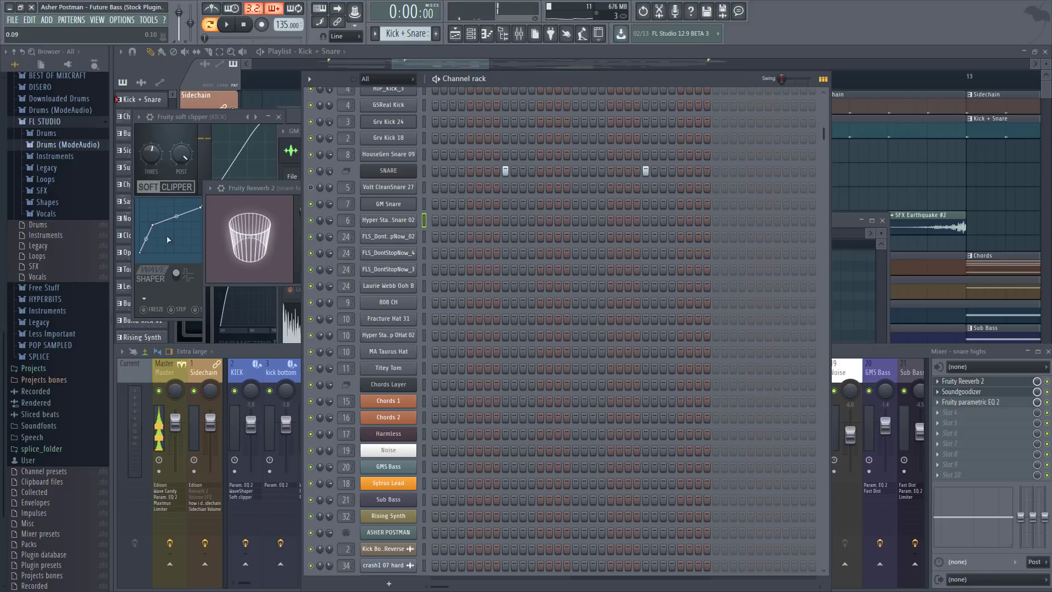
left_click(377, 226)
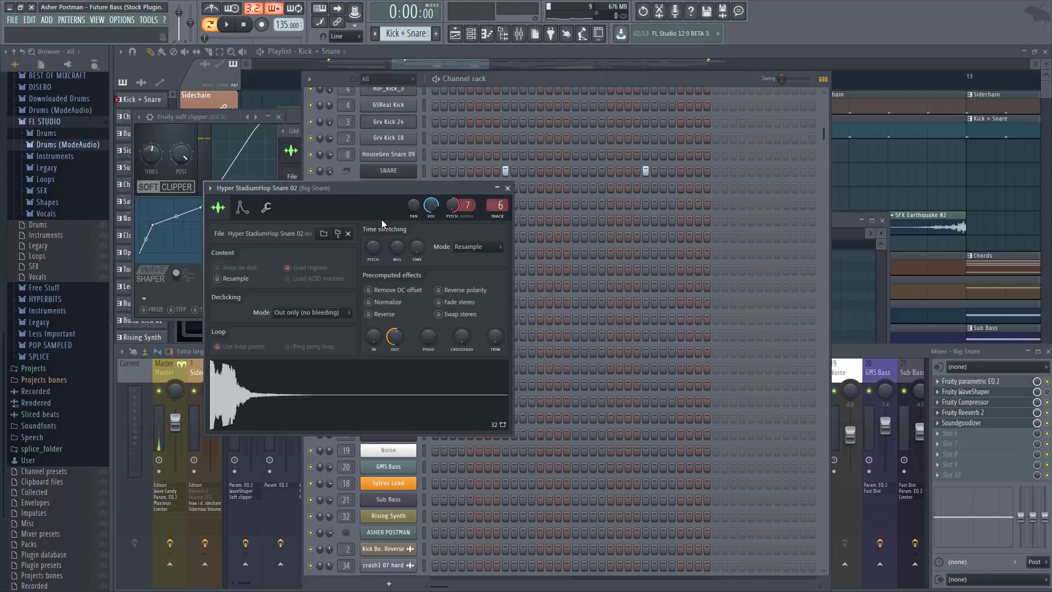
- Expand the Drums (ModeAudio) folder and check the Out fade of Hyper StadiumHop Snare 02
left_click(73, 146)
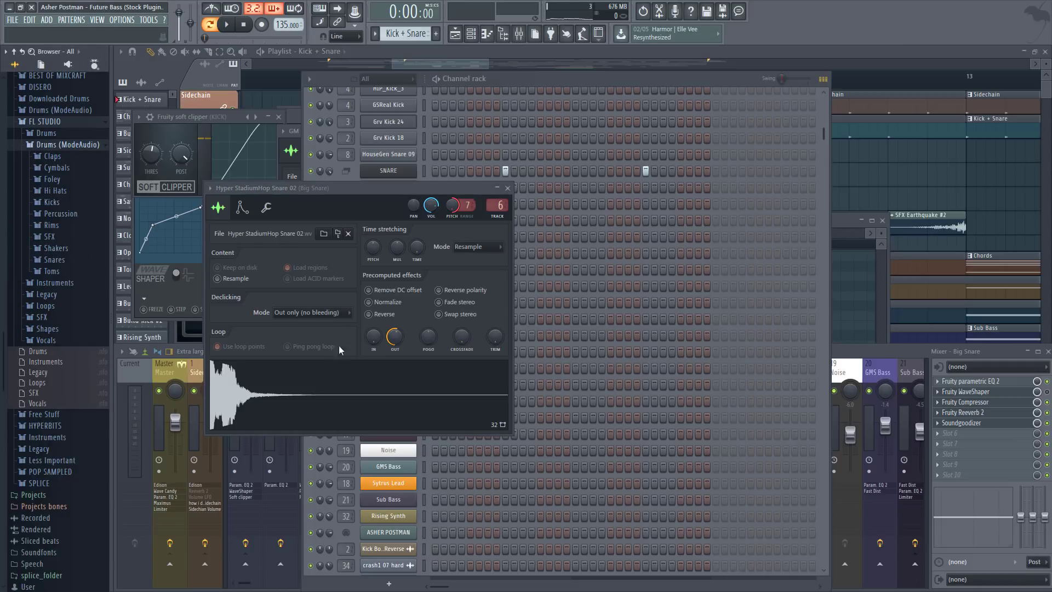
left_click(394, 339)
left_click_drag(395, 339, 395, 338)
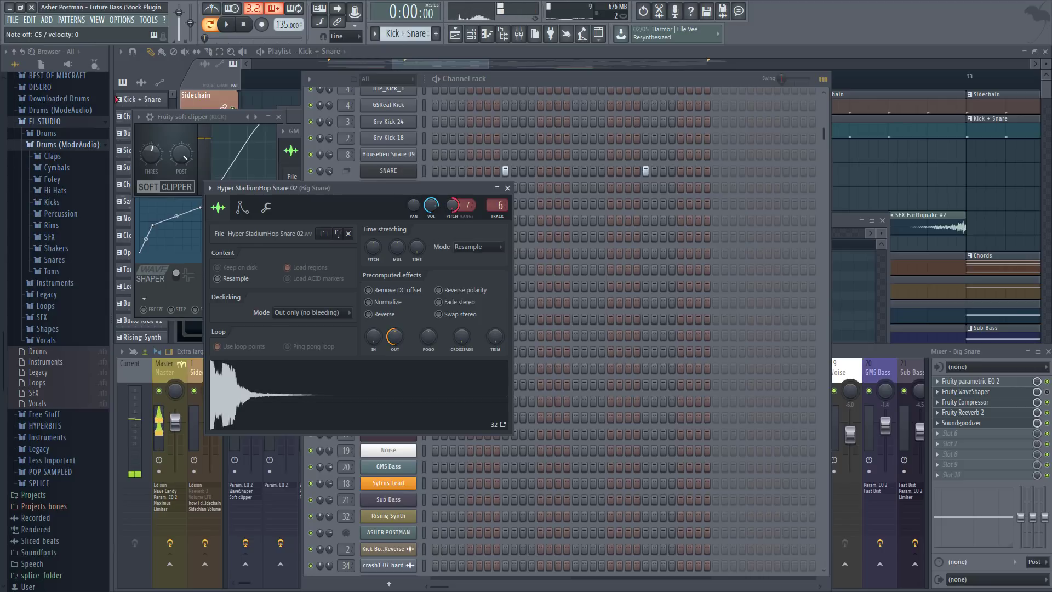
- Open Fruity Reeverb 2 on the Big Snare track and compare the snare with all track effects bypassed and re-enabled
left_click(857, 359)
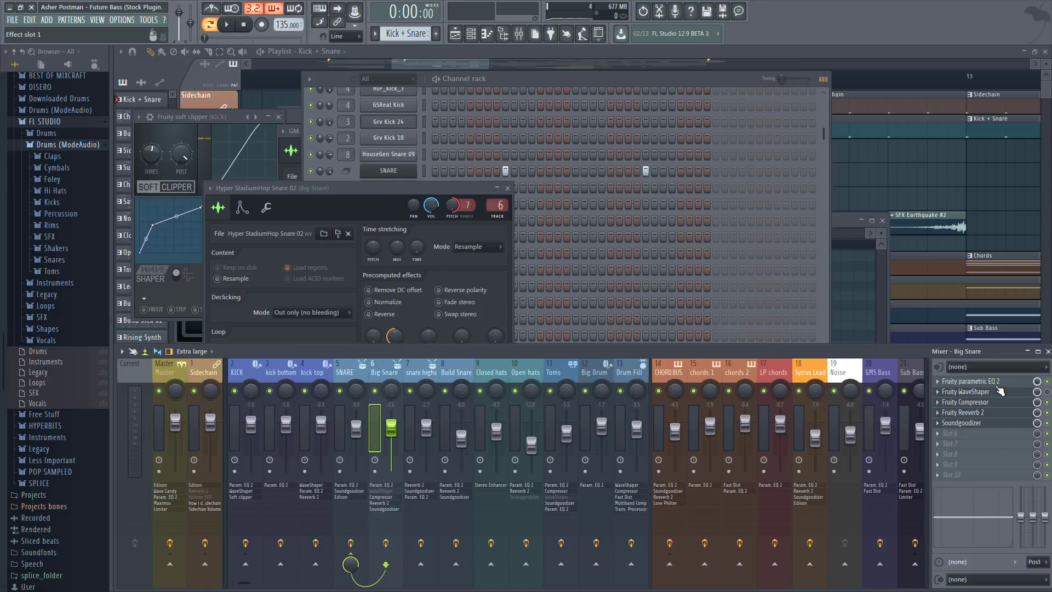
left_click(990, 412)
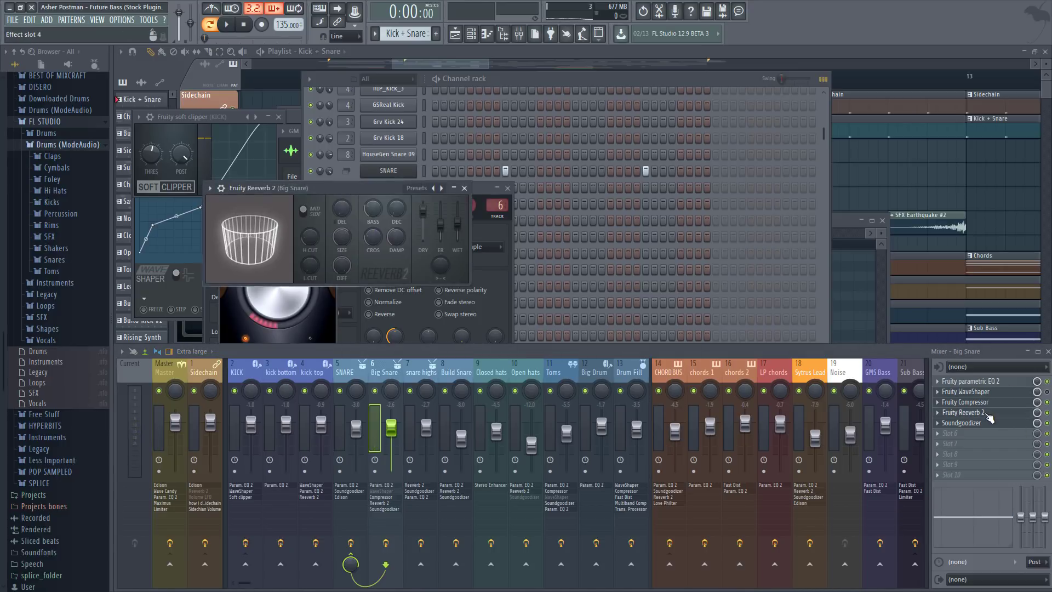
left_click(387, 544)
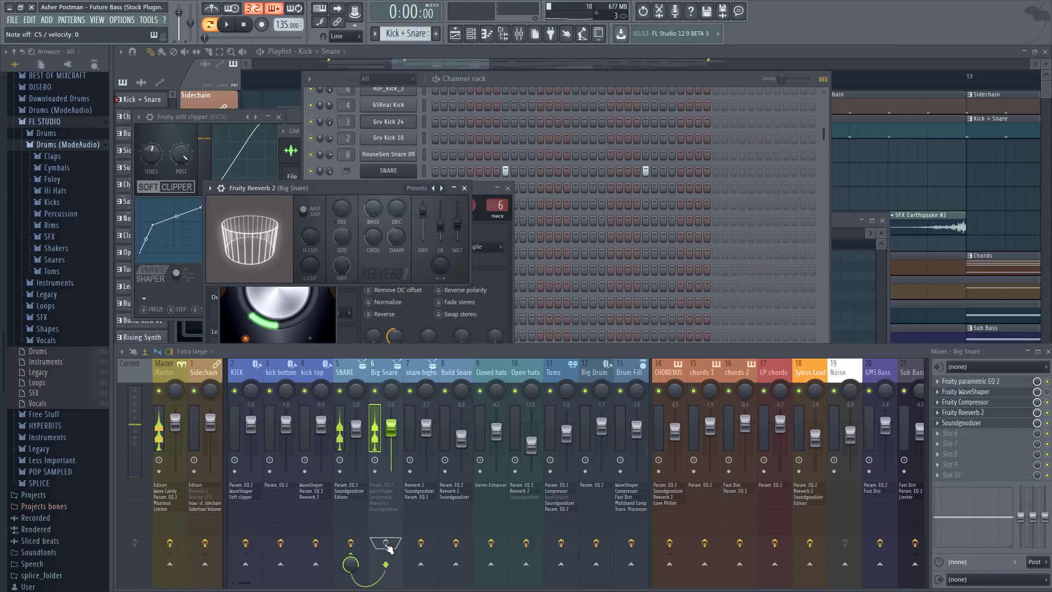
left_click(387, 544)
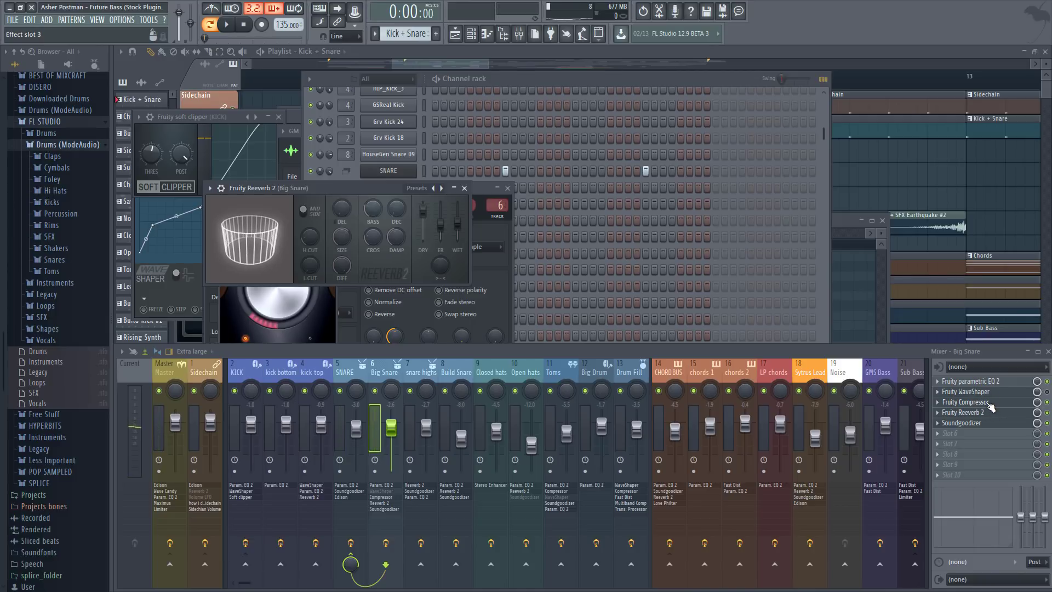
- Audition the pattern with only the snare tracks soloed and select the SNARE bus in the mixer
key("space")
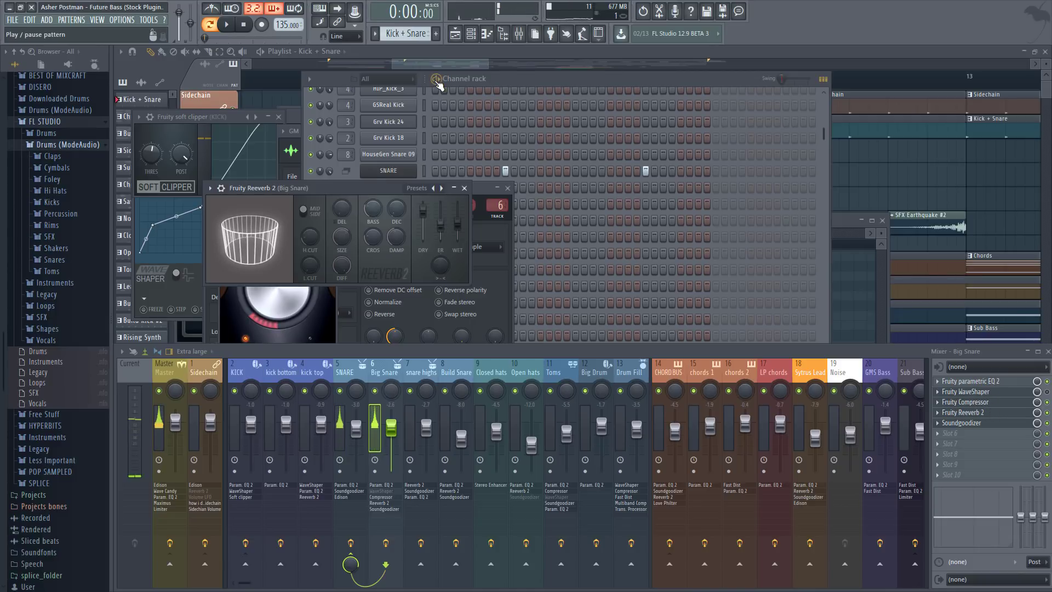
left_click(434, 80)
left_click(276, 353)
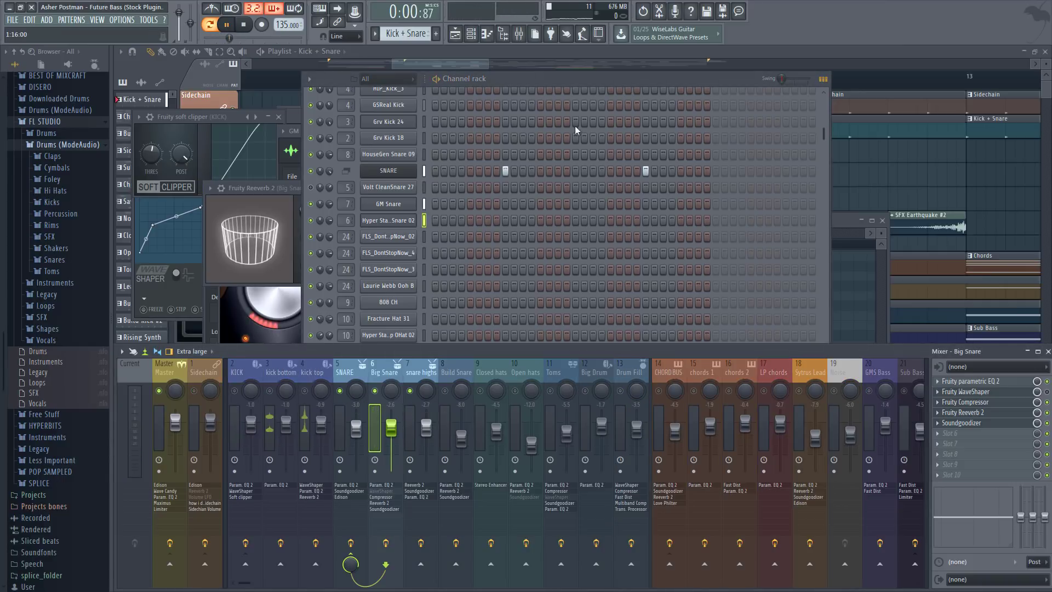
left_click(347, 376)
key("space")
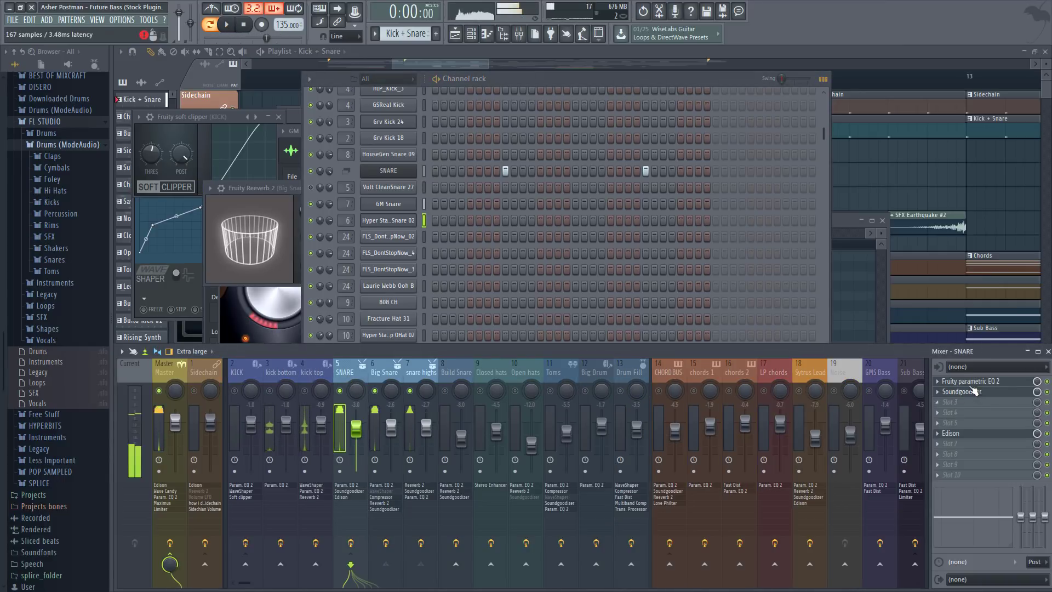
- Open Fruity parametric EQ 2, Soundgoodizer and Edison on the SNARE bus to examine its processing
left_click(973, 391)
left_click(970, 382)
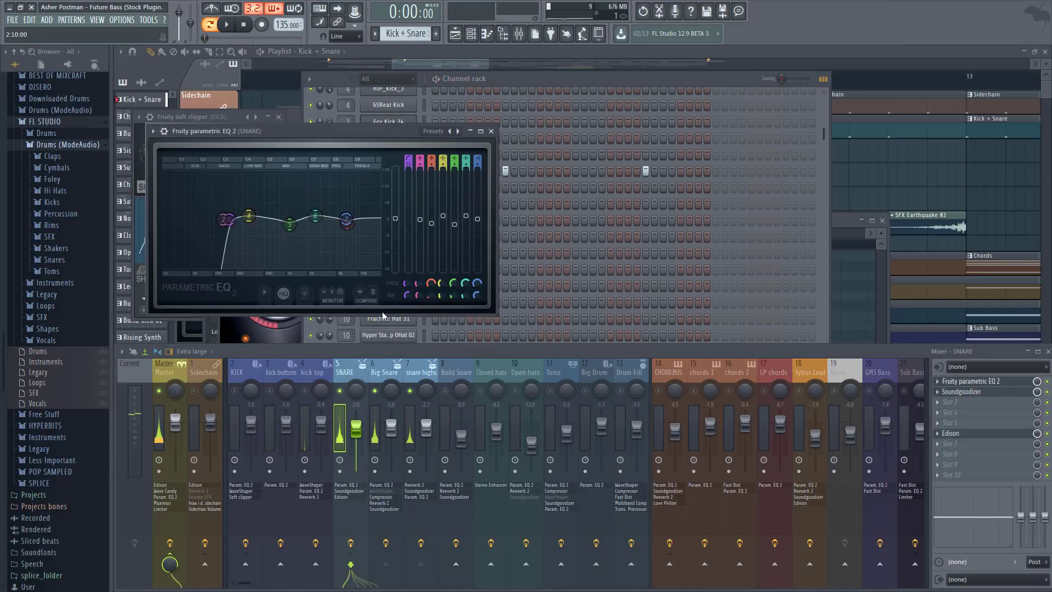
left_click(984, 393)
left_click(984, 392)
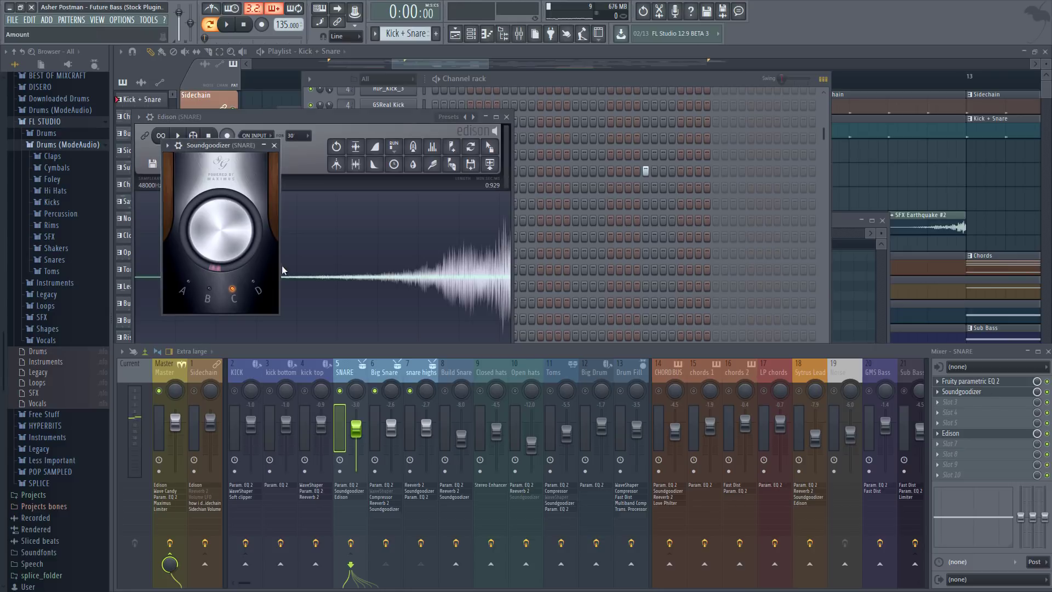
left_click(378, 369)
left_click(365, 370)
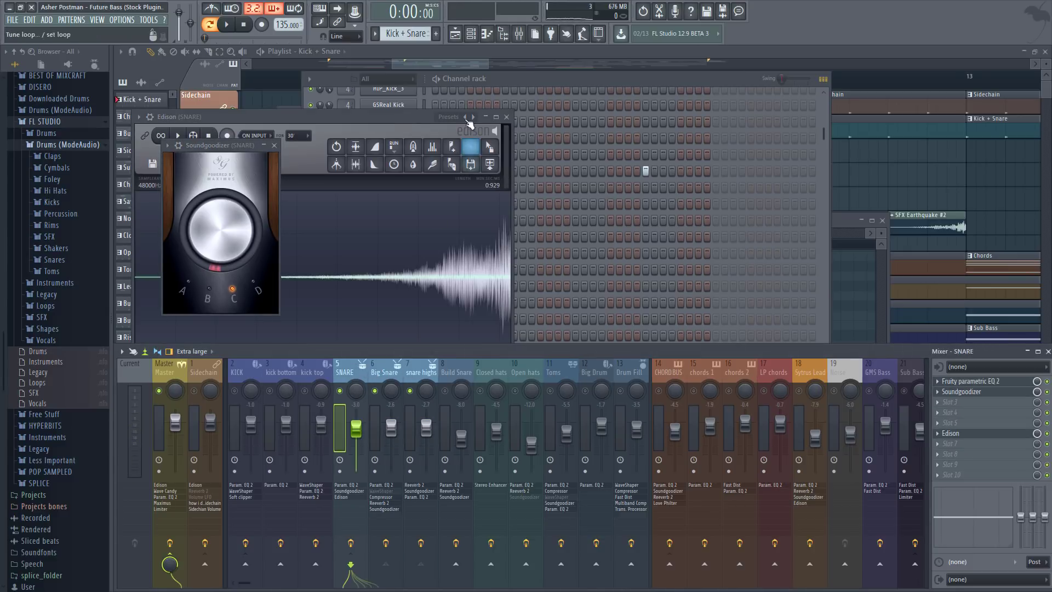
- Play the Kick + Snare pattern with all mixer tracks unsoloed and bring the drop's arrangement into view in the playlist
left_click(503, 83)
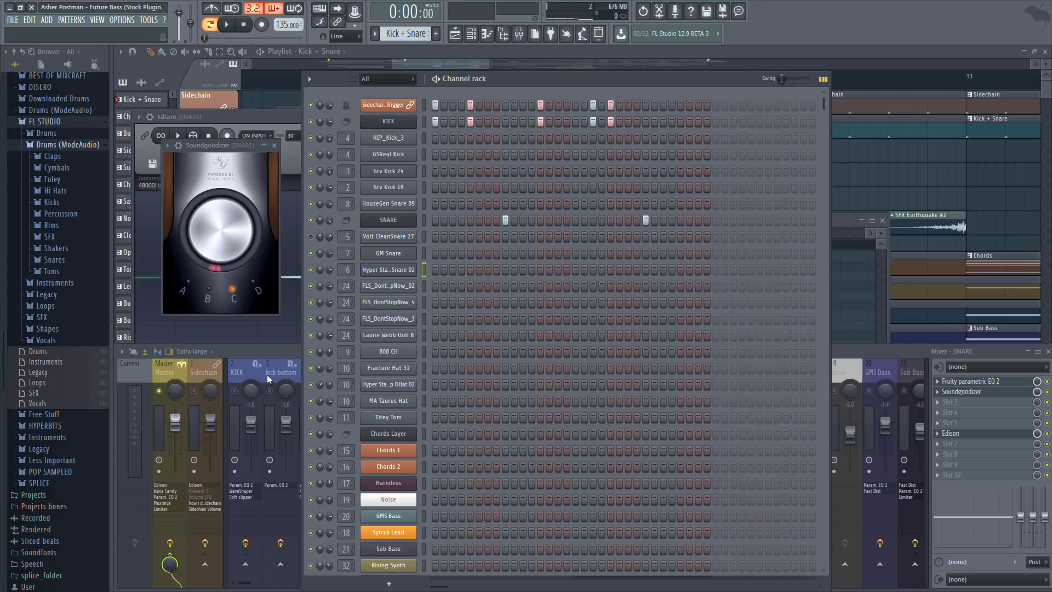
left_click(269, 374)
key("space")
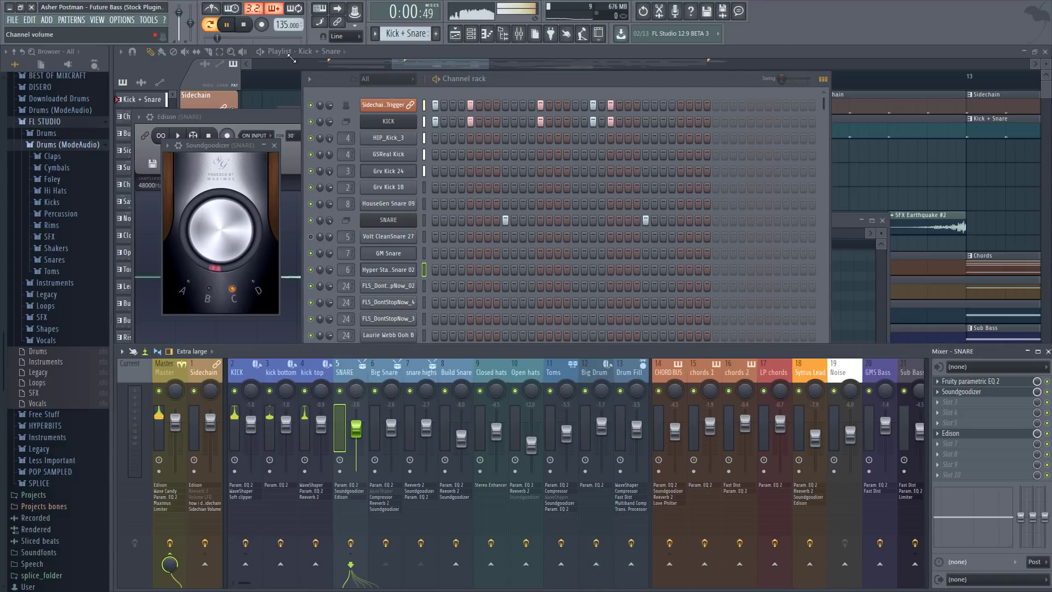
left_click(415, 61)
scroll(415, 61, "down", 4)
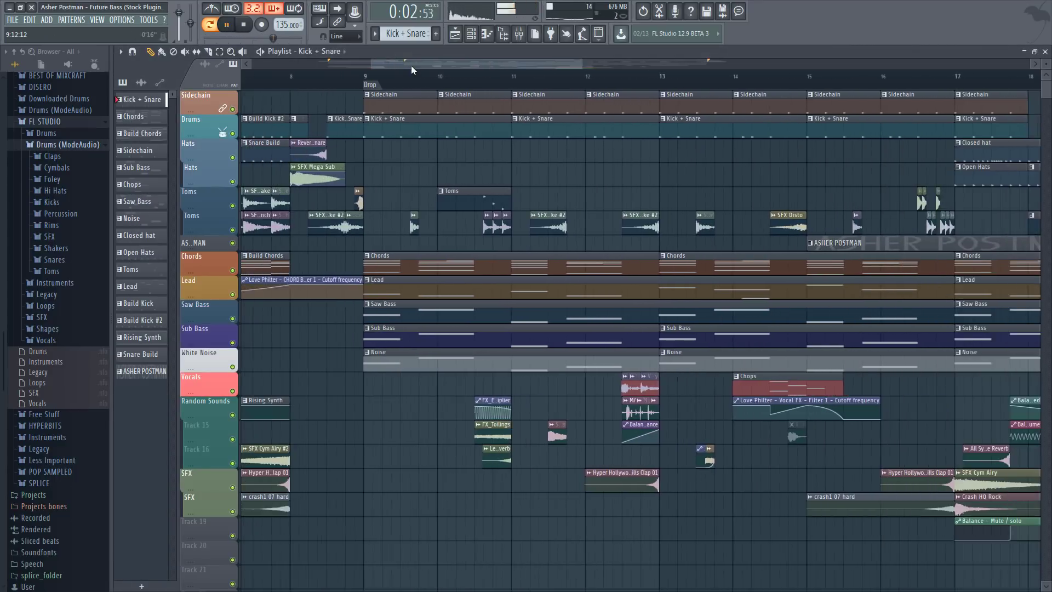
key("space")
scroll(382, 87, "up", 3)
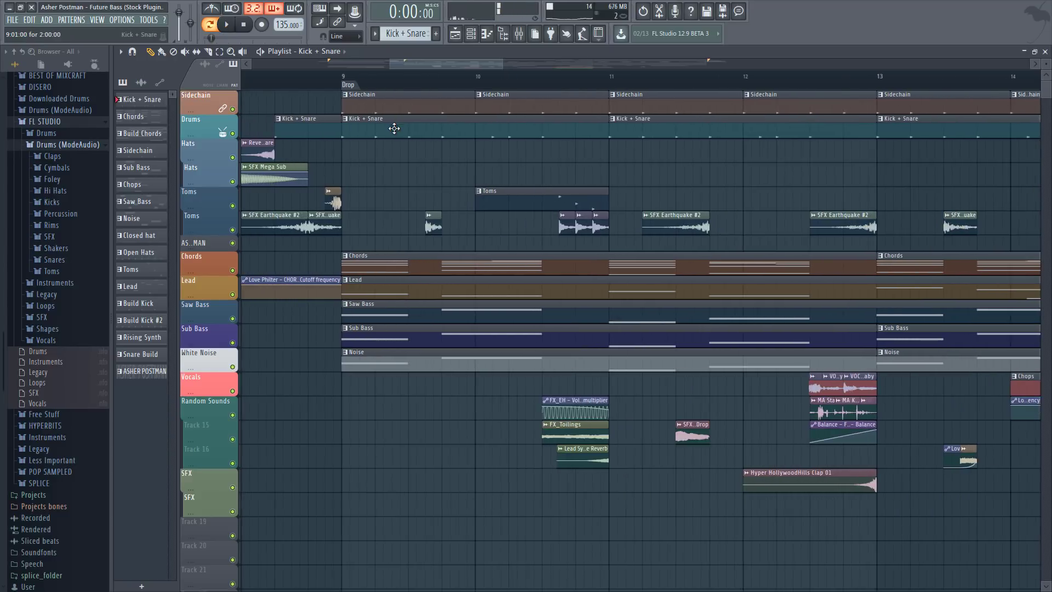
- Open the KICK layer's settings from the Kick + Snare pattern and select the HIP_Kick_3, GSReal Kick and Grv Kick 24 channels
double_click(393, 127)
left_click(533, 80)
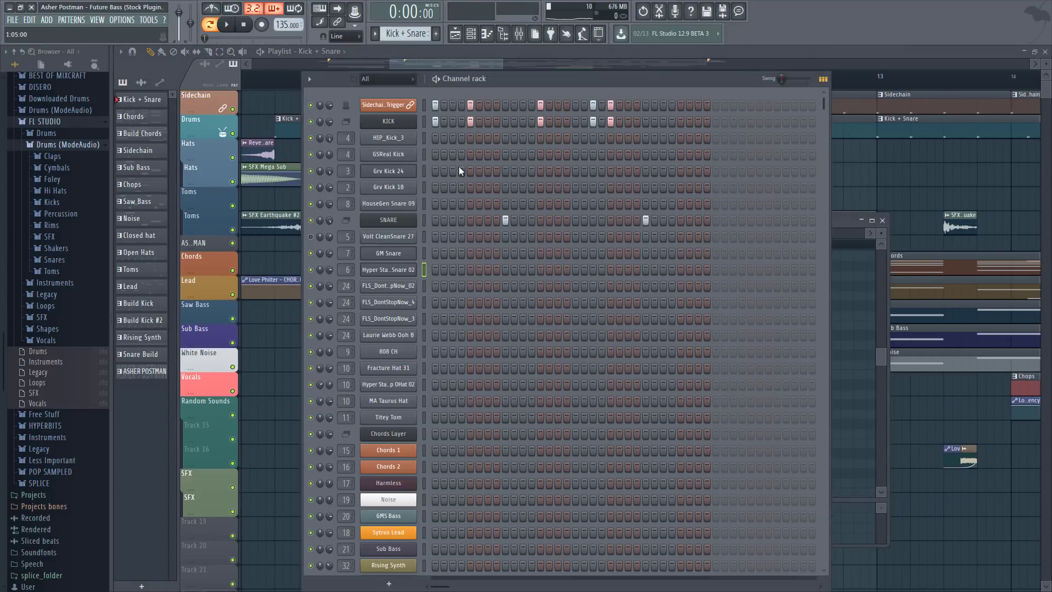
left_click(405, 125)
left_click_drag(483, 296, 612, 103)
left_click_drag(427, 141, 427, 159)
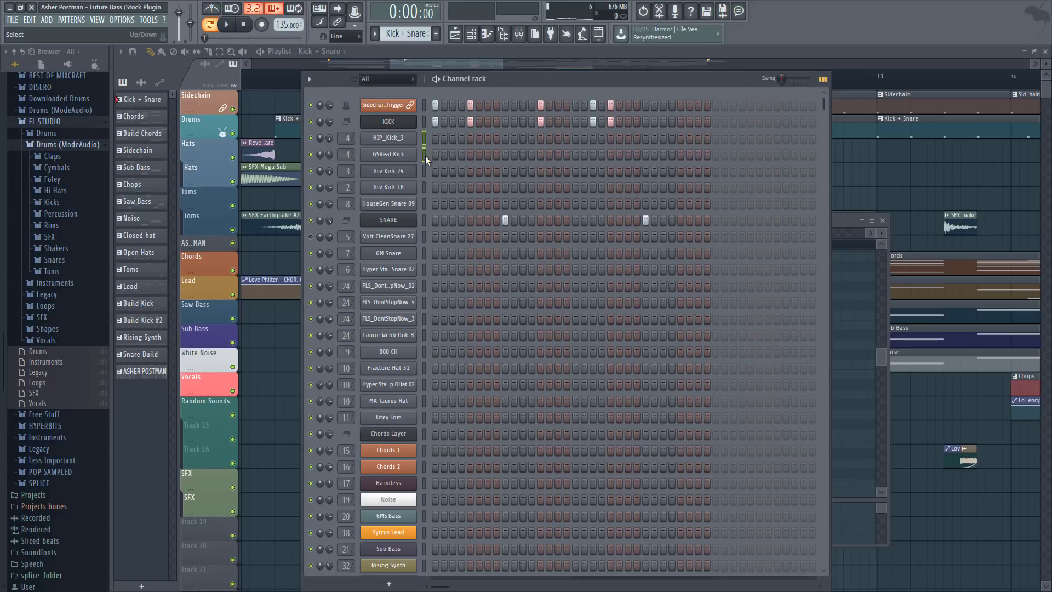
left_click(427, 141)
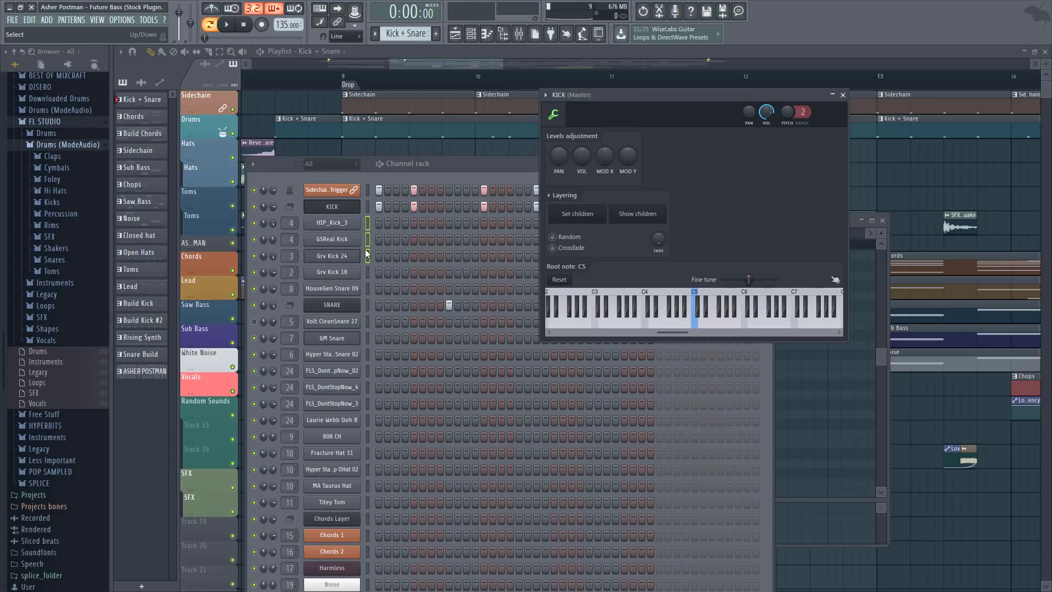
left_click(458, 175)
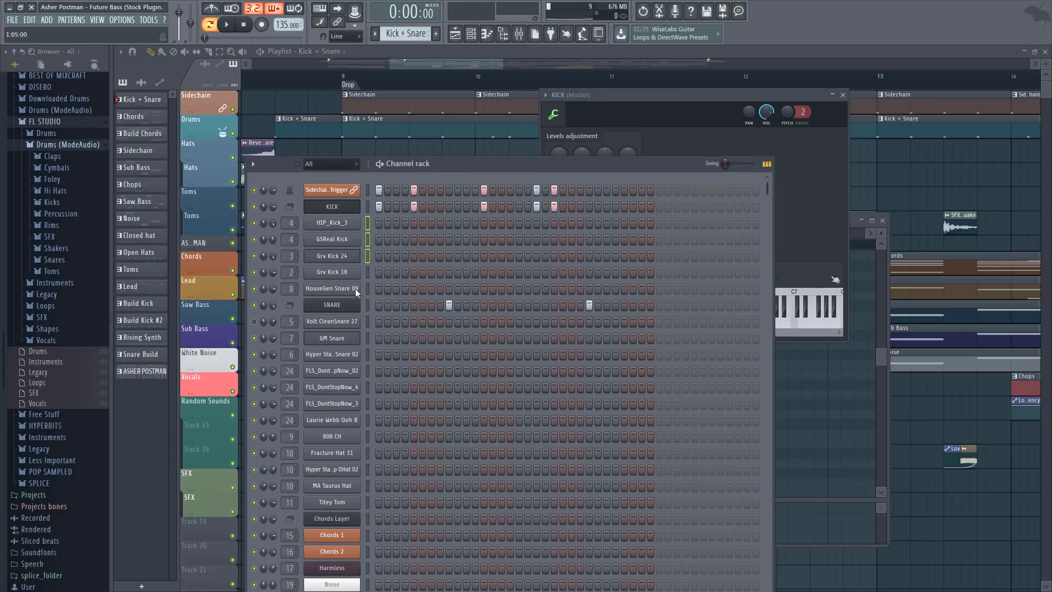
- Return to the playlist and play the arrangement in song mode from the drop at bar 9
left_click(431, 61)
scroll(425, 68, "down", 4)
scroll(419, 78, "up", 2)
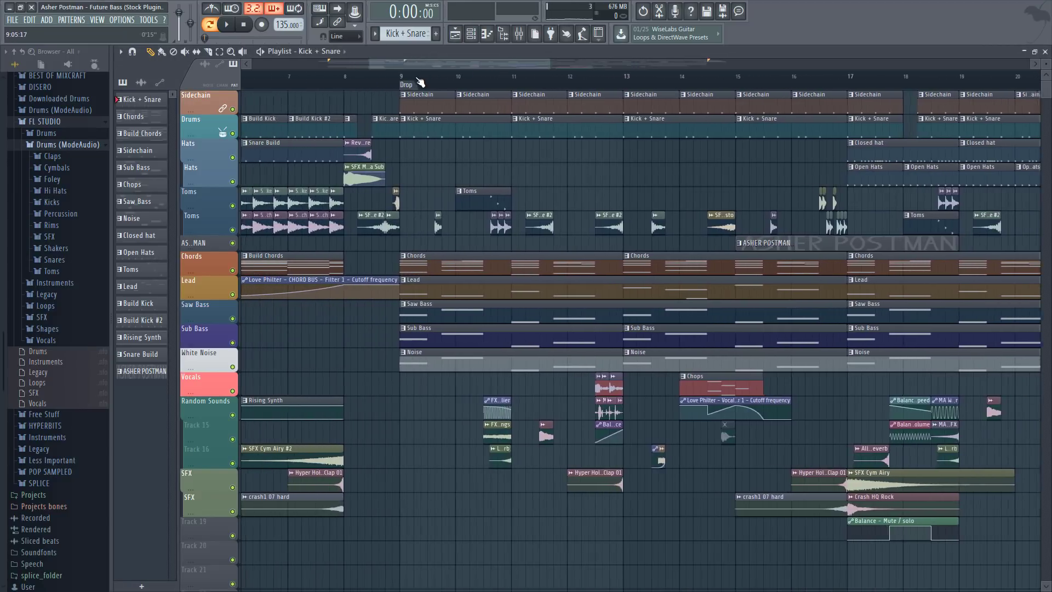
scroll(420, 83, "up", 2)
key("space")
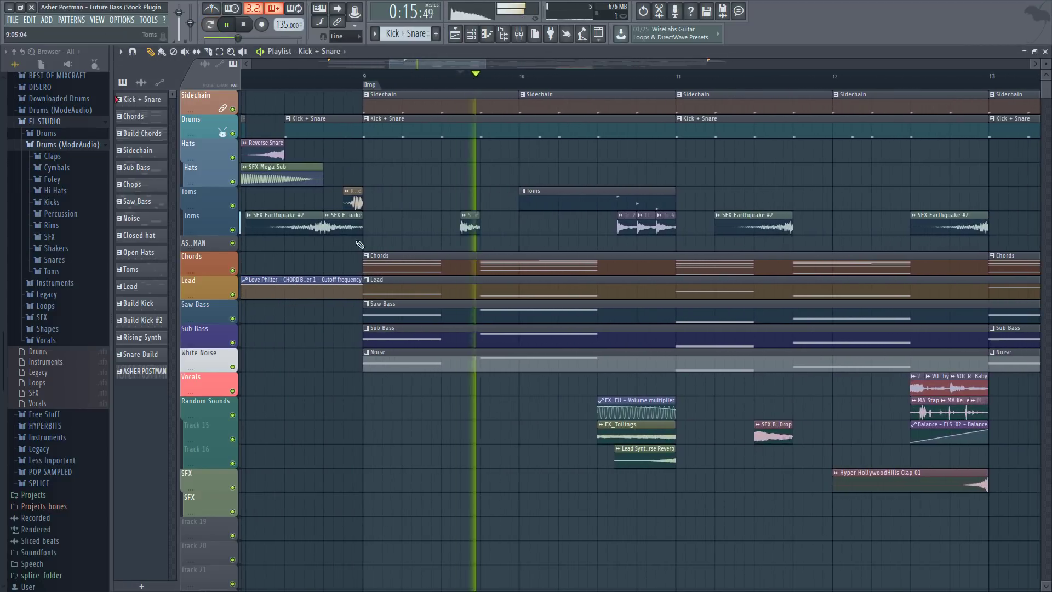
key("space")
- Solo the lower Toms playlist track and audition its clips from bar 8 leading into the drop
right_click(233, 230)
key("space")
key("space")
scroll(442, 86, "down", 2)
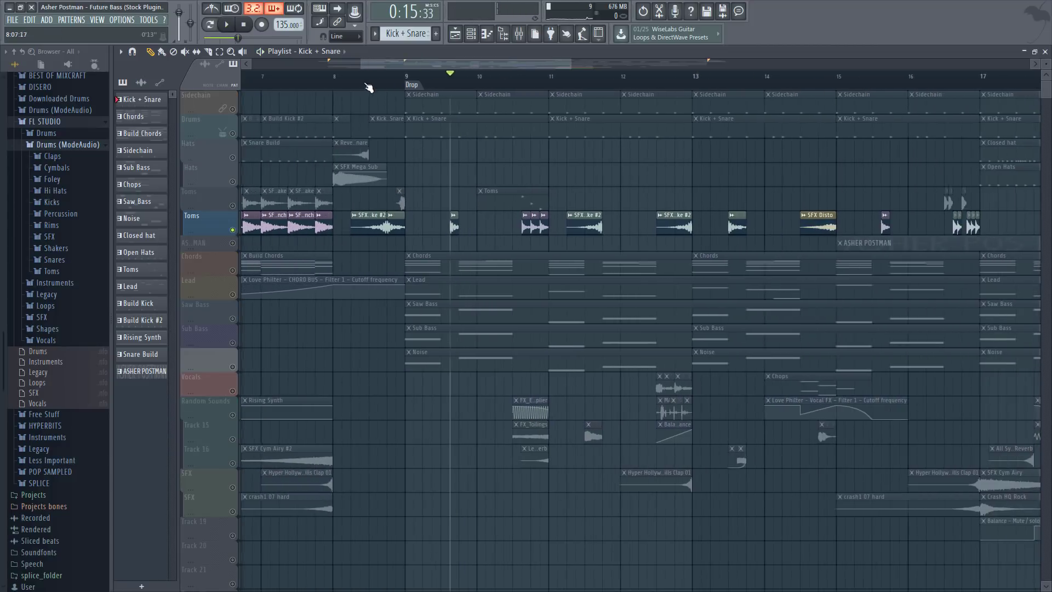
left_click(361, 78)
key("space")
key("space")
- Open the sampler settings of the SFX Earthquake #2 clip just before the drop to examine its Reverse effect
scroll(387, 77, "up", 2)
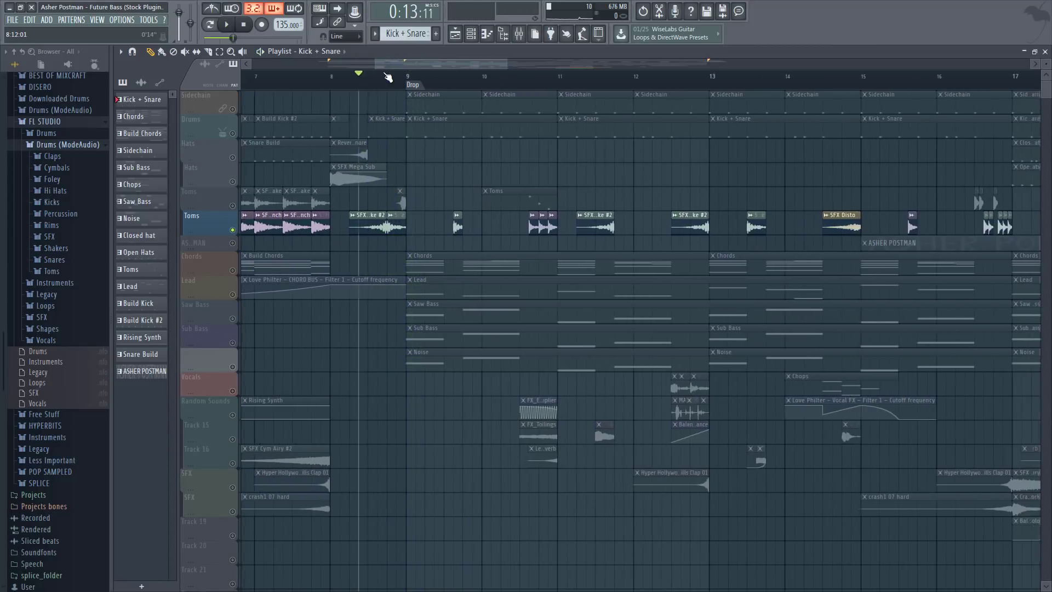
scroll(388, 77, "up", 3)
double_click(360, 229)
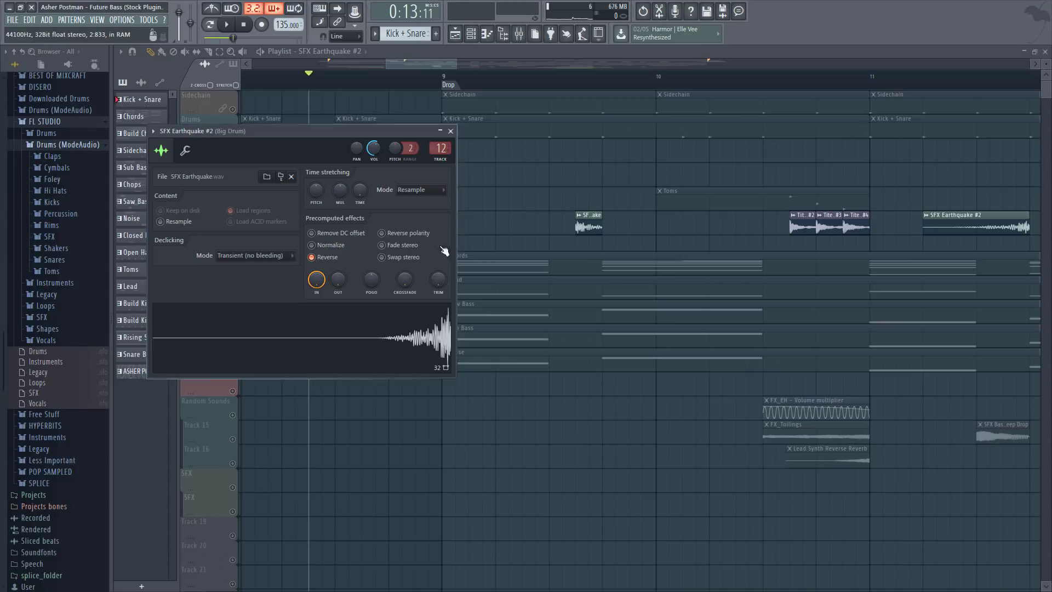
left_click_drag(443, 64, 440, 64)
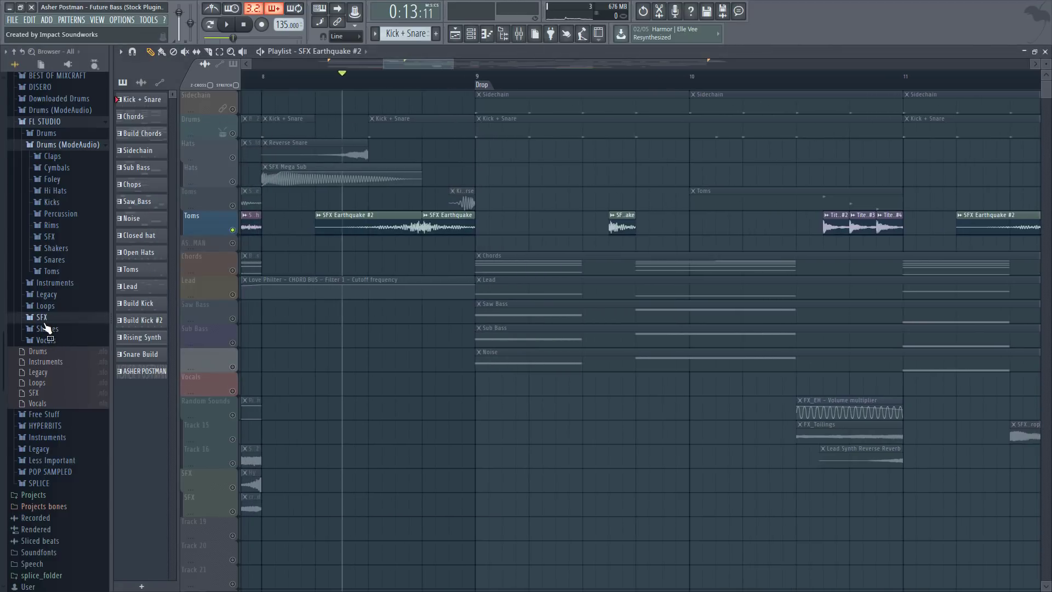
- Expand the FL STUDIO SFX folder in the browser and preview the SFX Earthquake sample
left_click(44, 319)
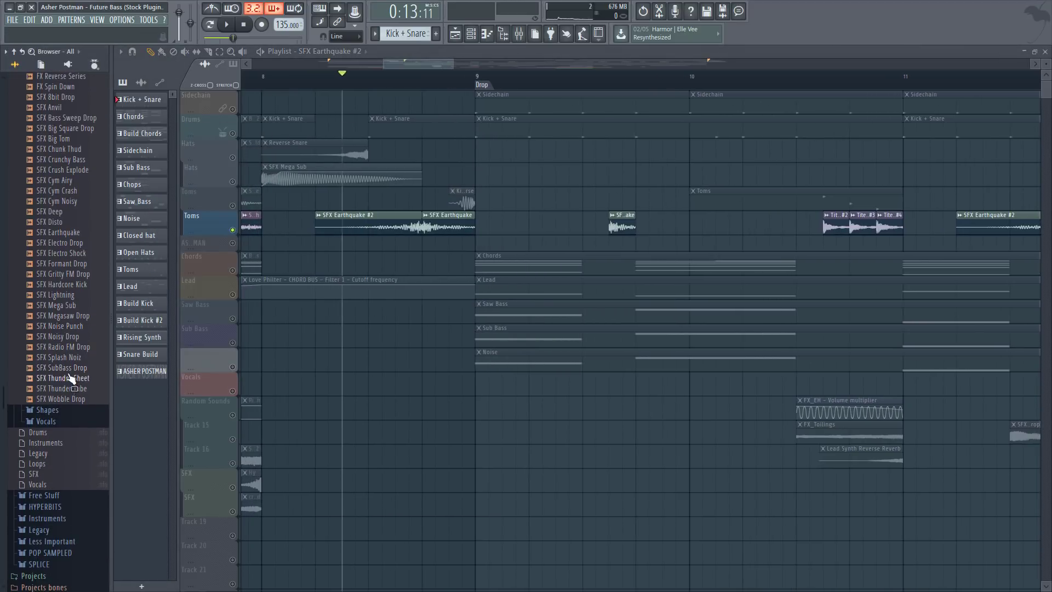
left_click(68, 233)
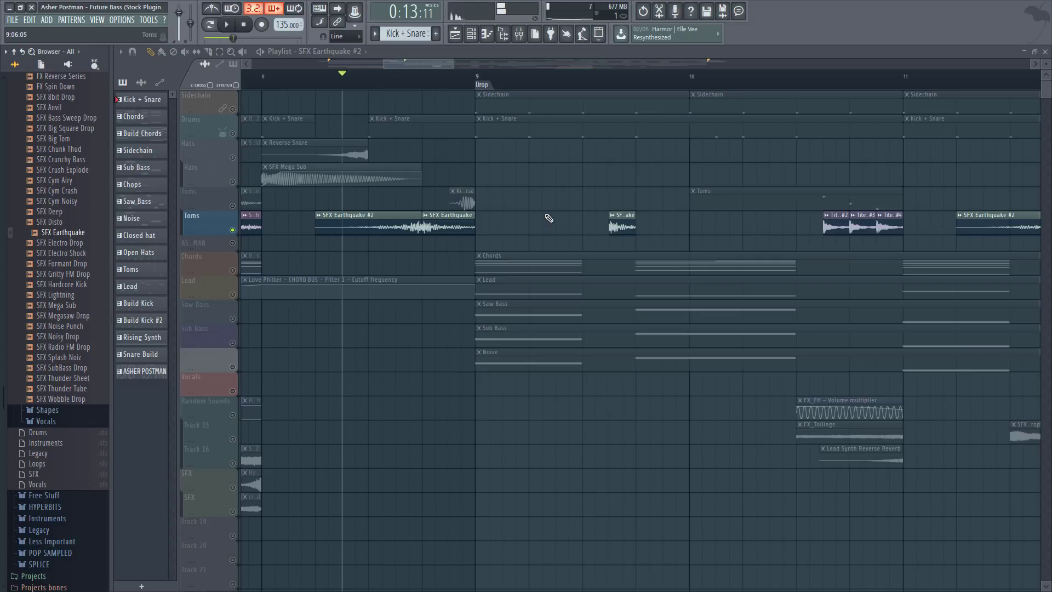
key("space")
key("space")
- Play the arrangement from early in bar 11 with all playlist tracks enabled to hear the SFX Earthquake #2 clips in context
scroll(414, 69, "down", 2)
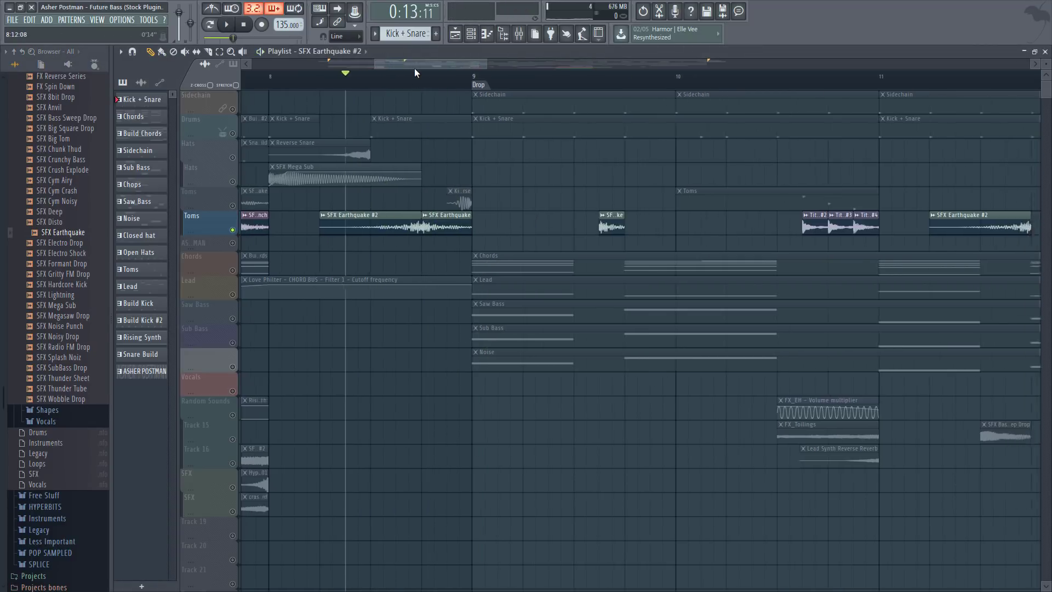
scroll(448, 65, "down", 2)
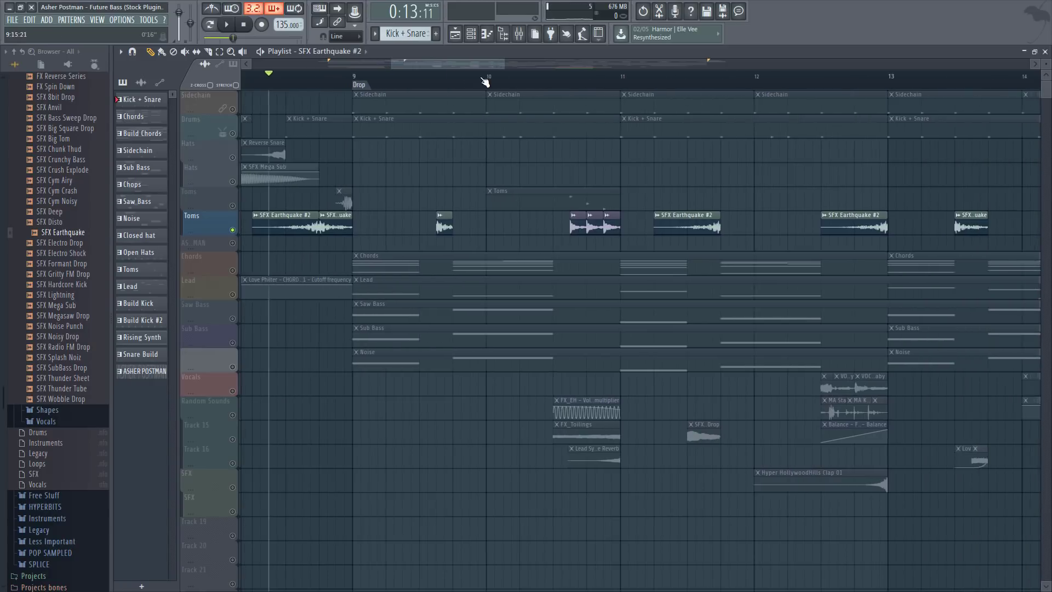
left_click(422, 79)
left_click(614, 81)
scroll(625, 82, "up", 2)
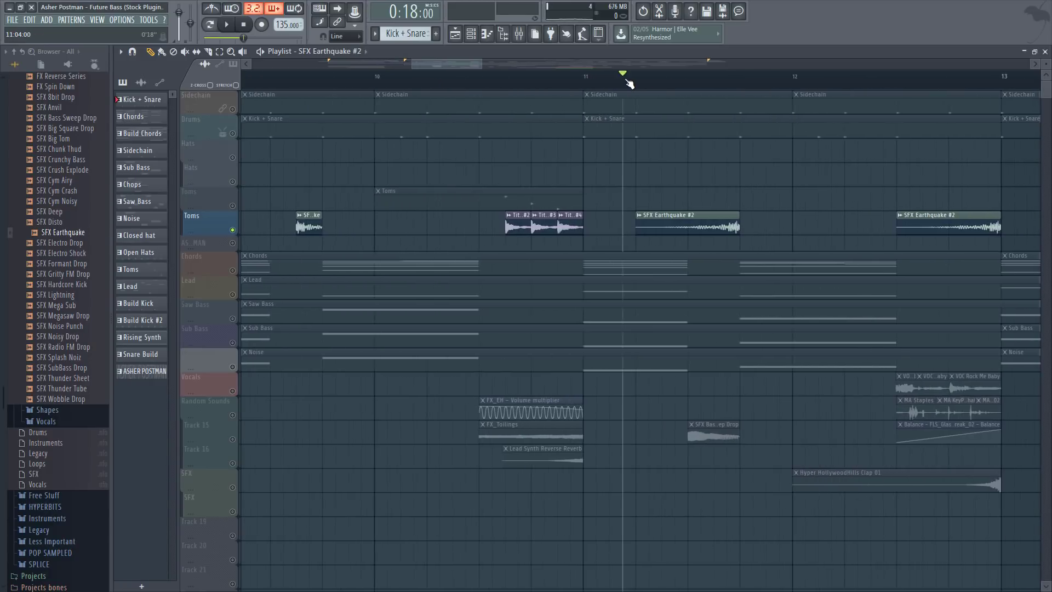
key("space")
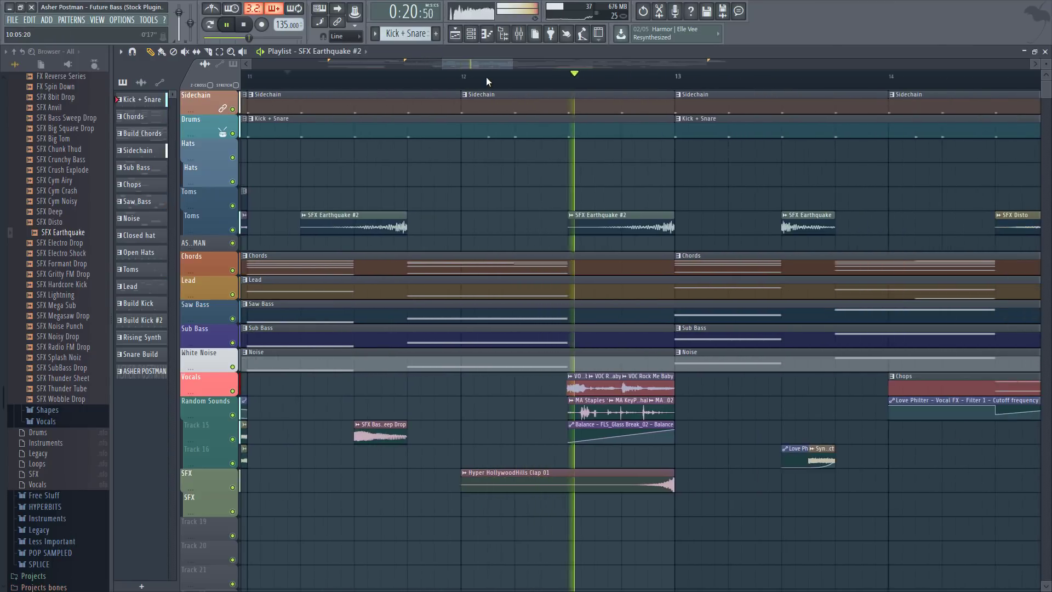
scroll(535, 68, "down", 3)
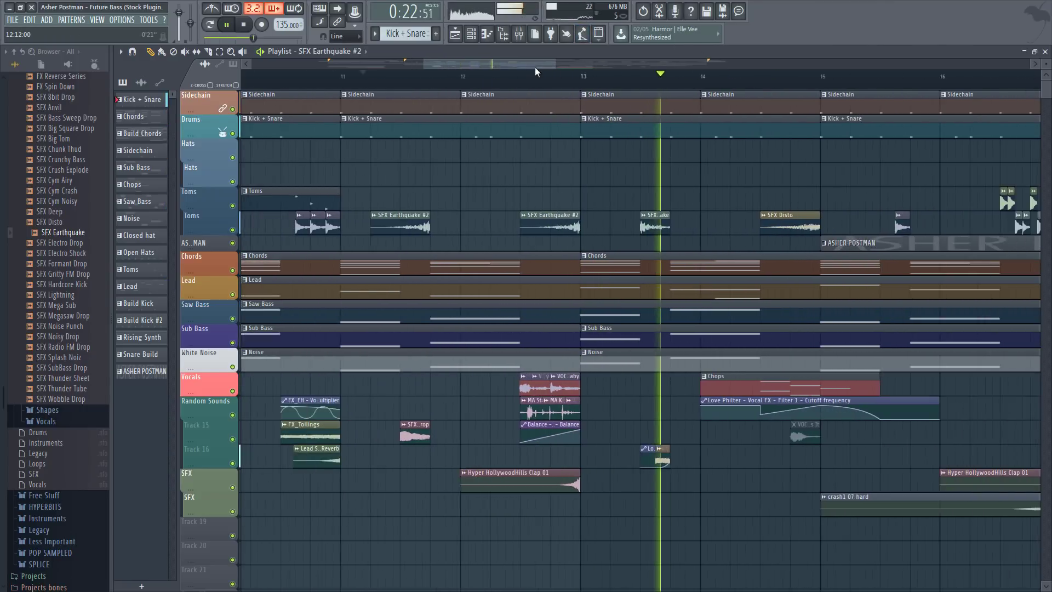
scroll(547, 76, "down", 3)
key("space")
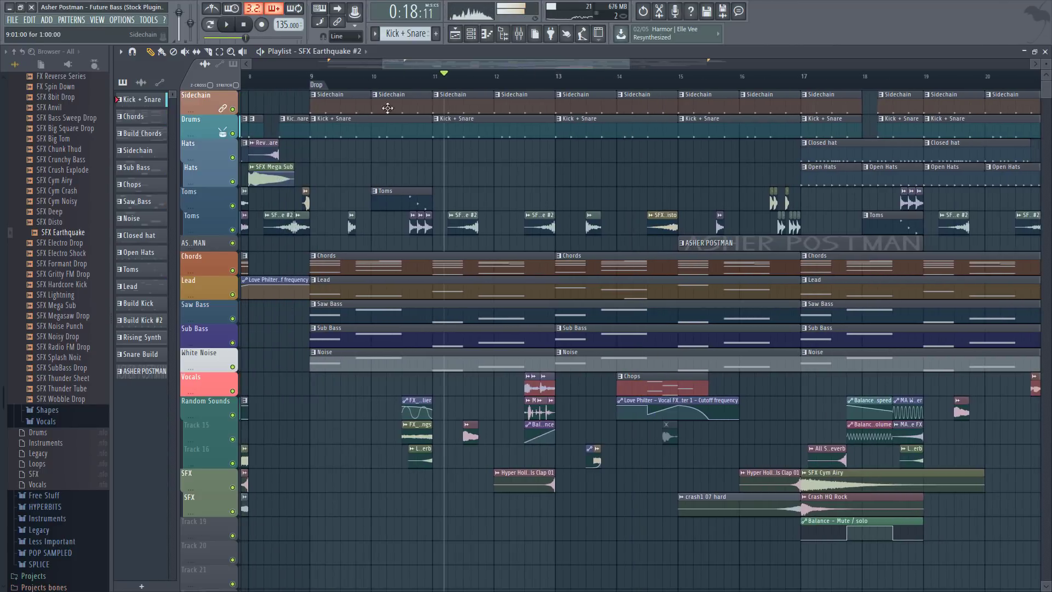
- Place the playhead at the Titey Tom clips late in bar 10 and audition the lower Toms track soloed
left_click(410, 83)
scroll(410, 83, "up", 3)
scroll(410, 83, "up", 3)
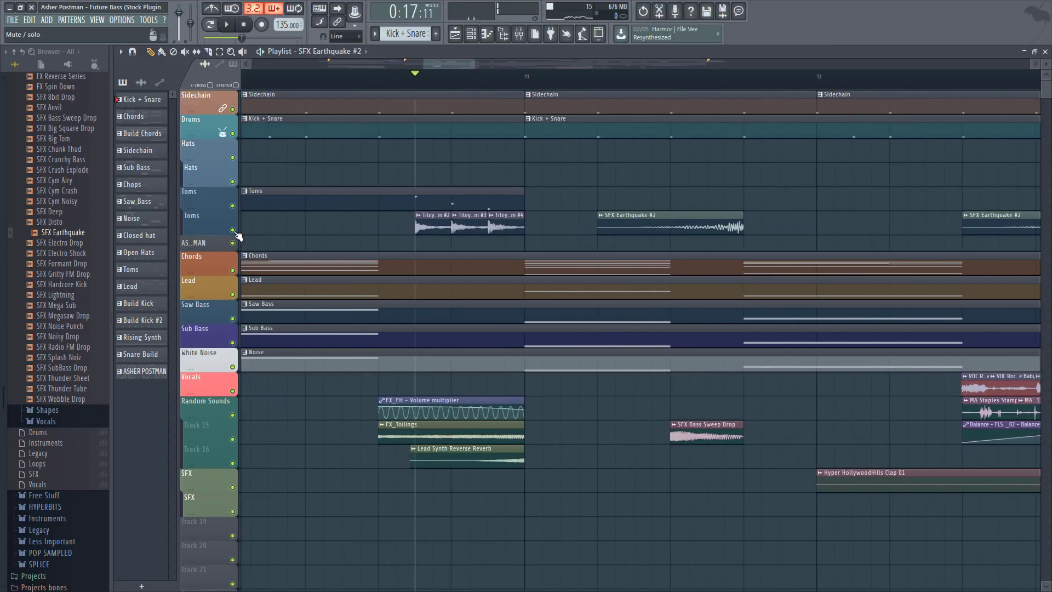
right_click(232, 230)
key("space")
key("space")
- Audition both Toms tracks together, solo the upper Toms track to compare, and re-enable the lower one
left_click(233, 206)
key("space")
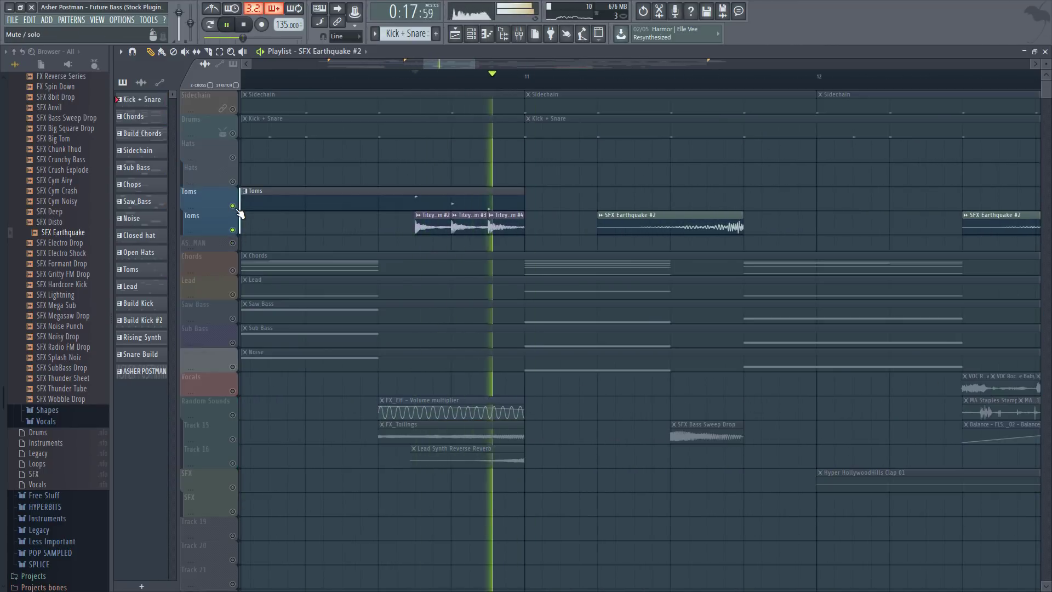
key("space")
right_click(232, 206)
key("space")
key("space")
left_click(233, 230)
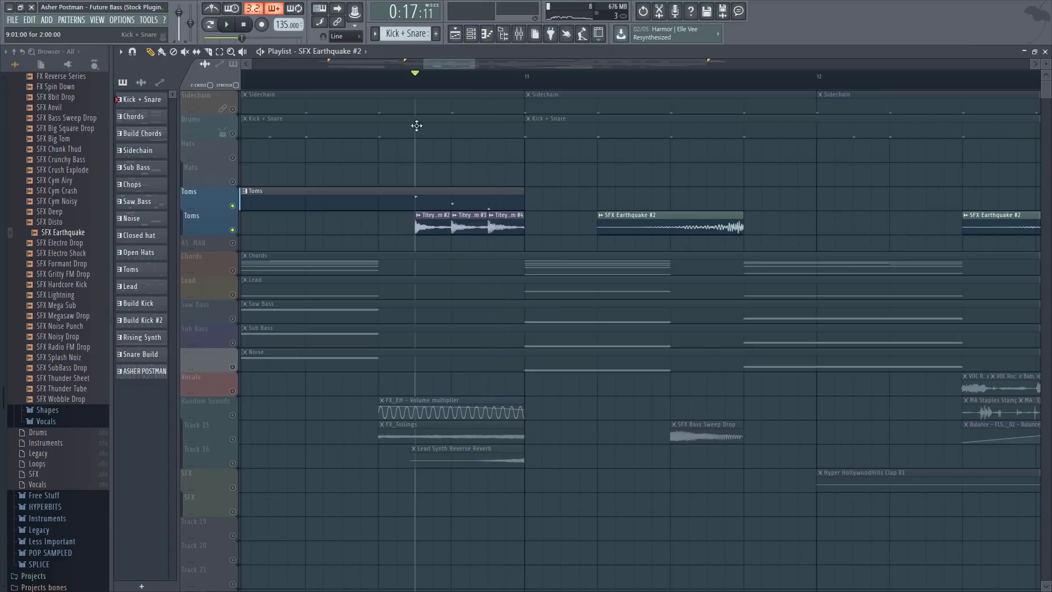
- Open the Toms pattern from its playlist clip and play the two soloed Toms tracks from bar 10
double_click(473, 196)
left_click(514, 174)
scroll(514, 304, "down", 5)
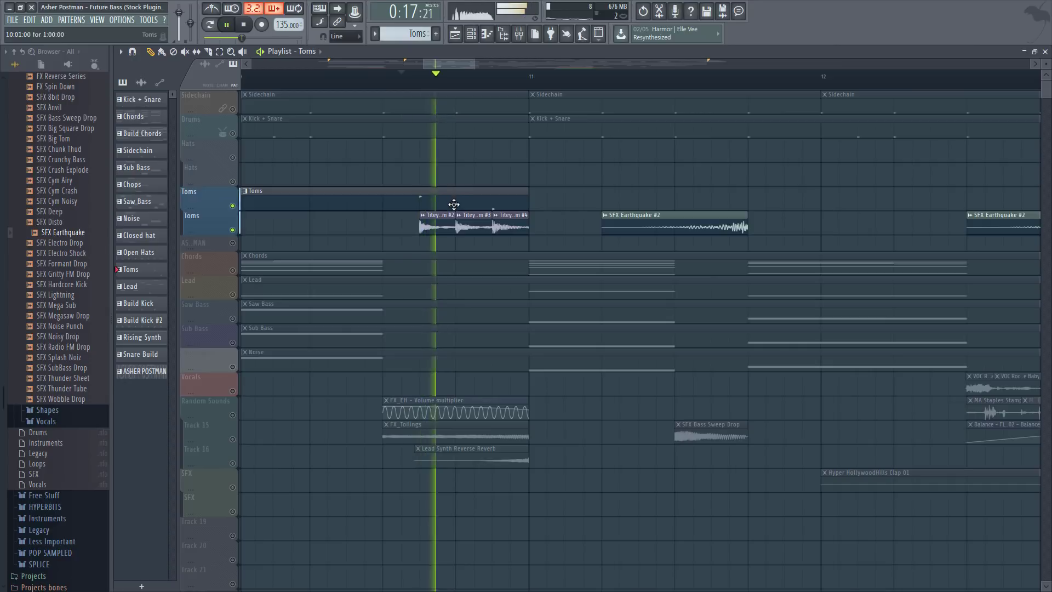
key("space")
- Show the mixer, solo track 11 Toms and audition it
left_click(518, 35)
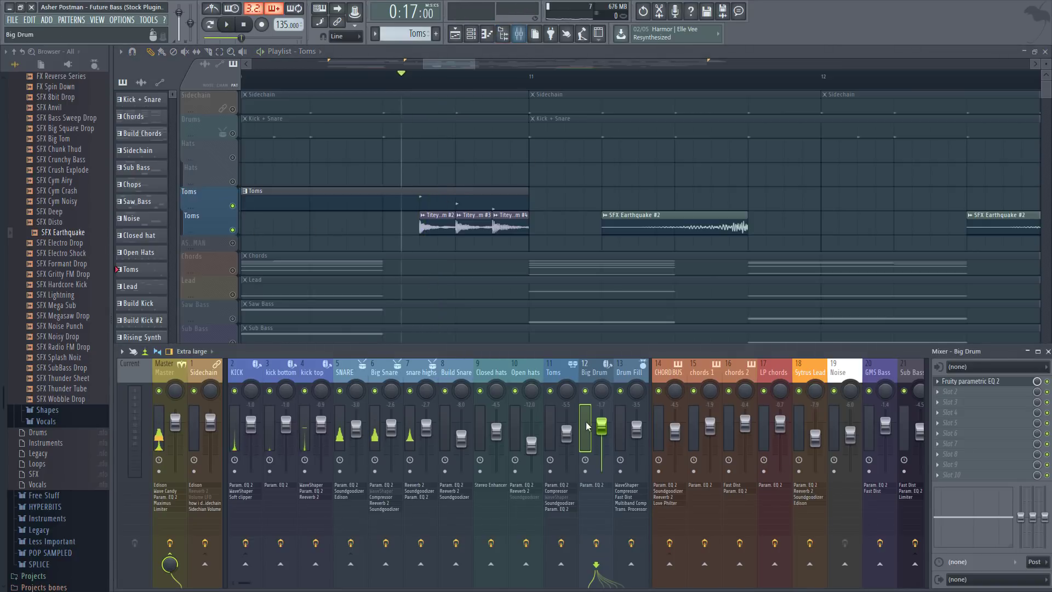
left_click(558, 374)
key("space")
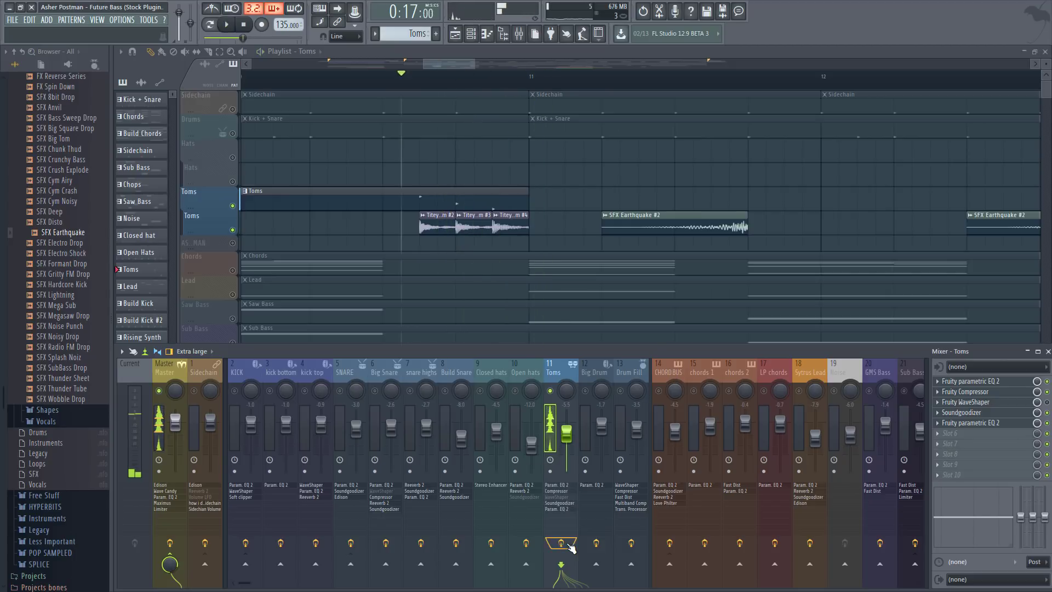
key("space")
- Open Fruity Compressor, the first Fruity parametric EQ 2 and Fruity WaveShaper on the Toms mixer track to examine their settings
left_click(980, 391)
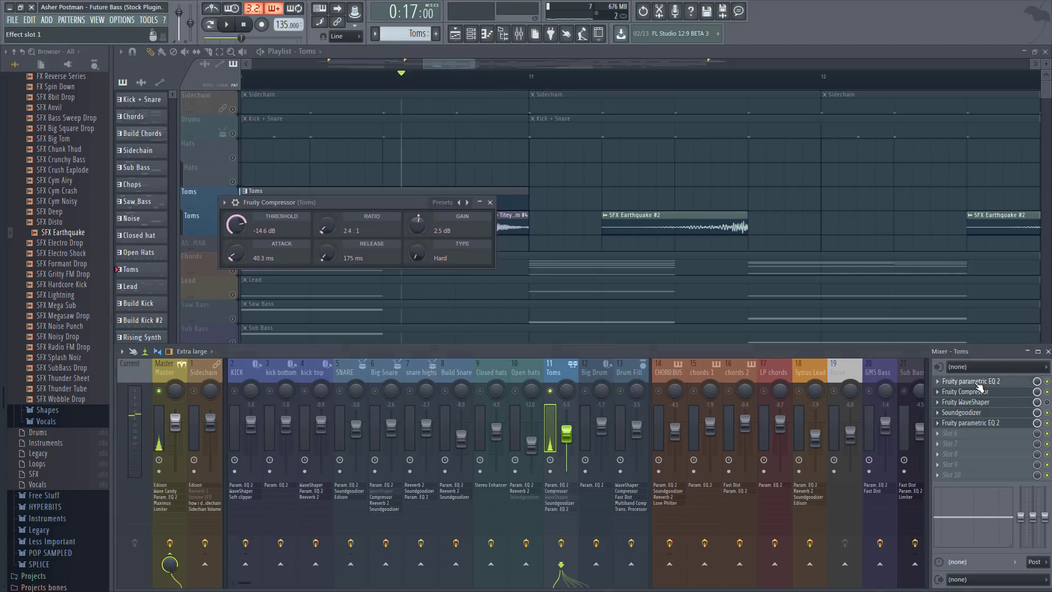
left_click(979, 384)
left_click(979, 385)
left_click(979, 384)
left_click(974, 401)
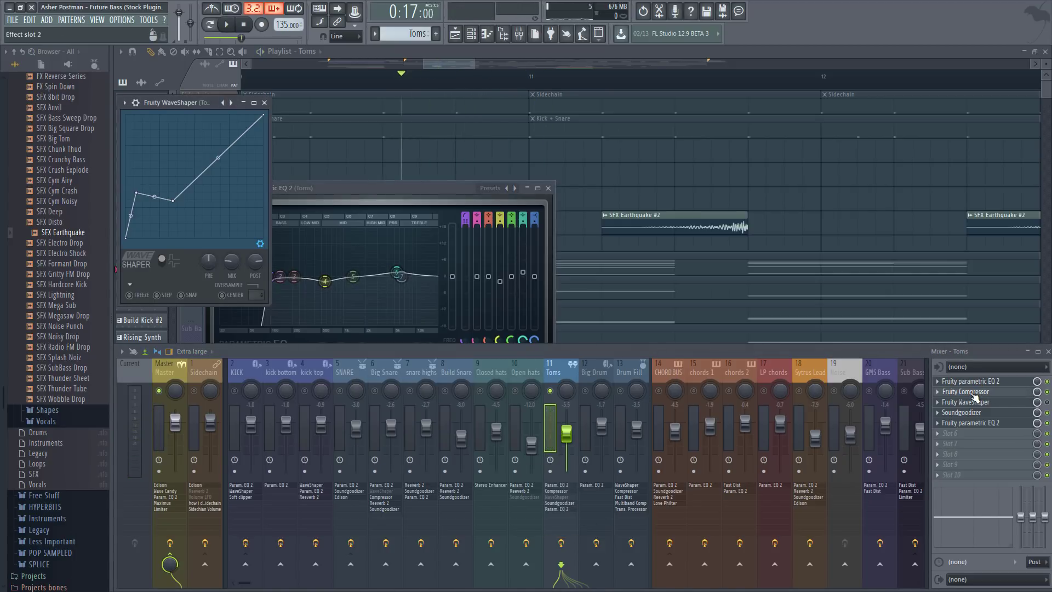
left_click(973, 393)
- Examine Soundgoodizer and the last Fruity parametric EQ 2 on the Toms mixer track, audition the toms, and return to the playlist
left_click_drag(170, 104, 236, 106)
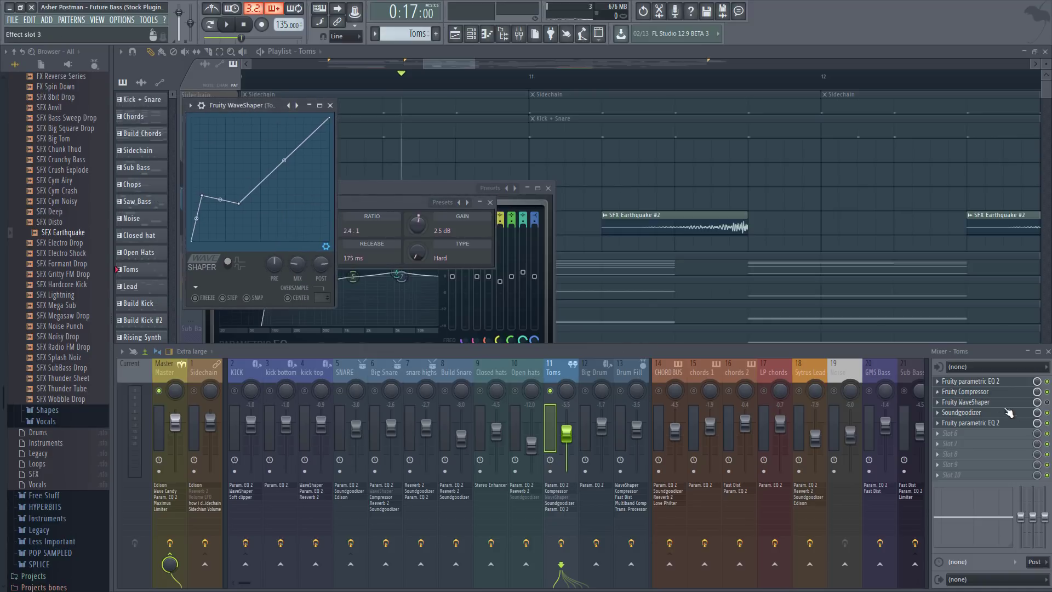
left_click(969, 424)
left_click(941, 412)
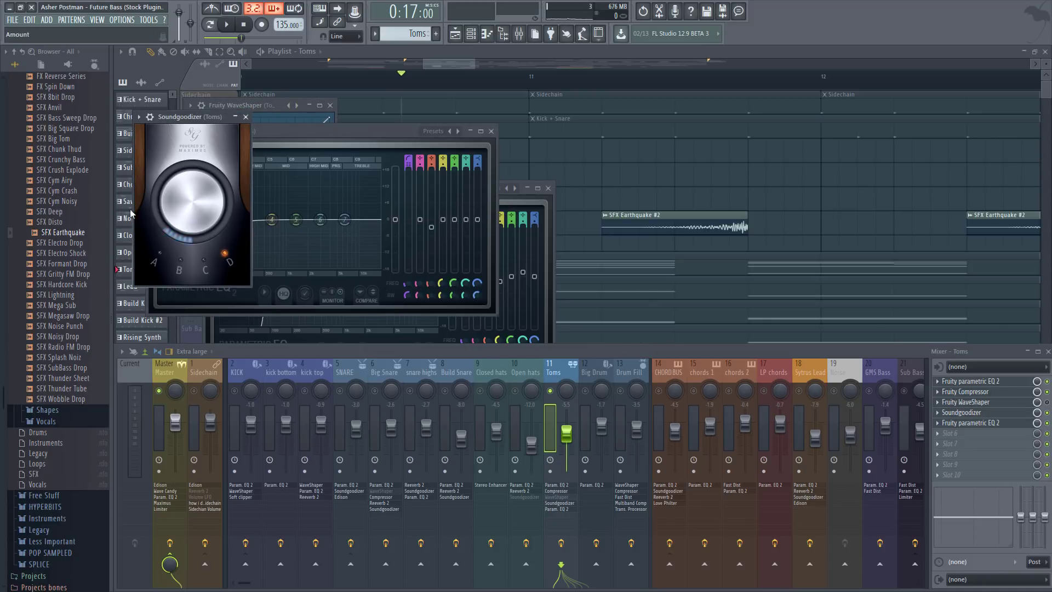
left_click(987, 425)
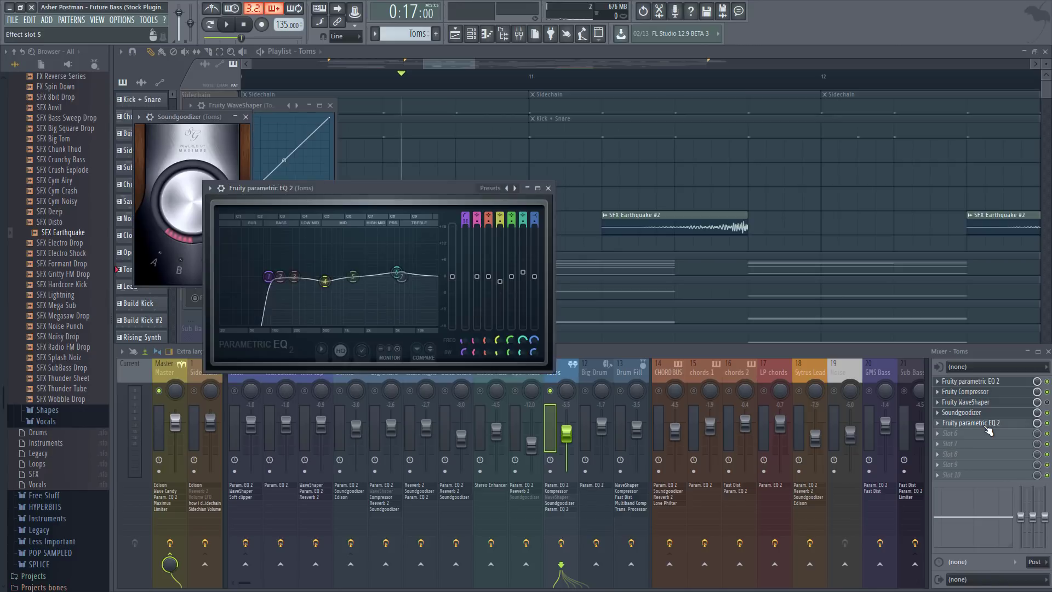
left_click(984, 425)
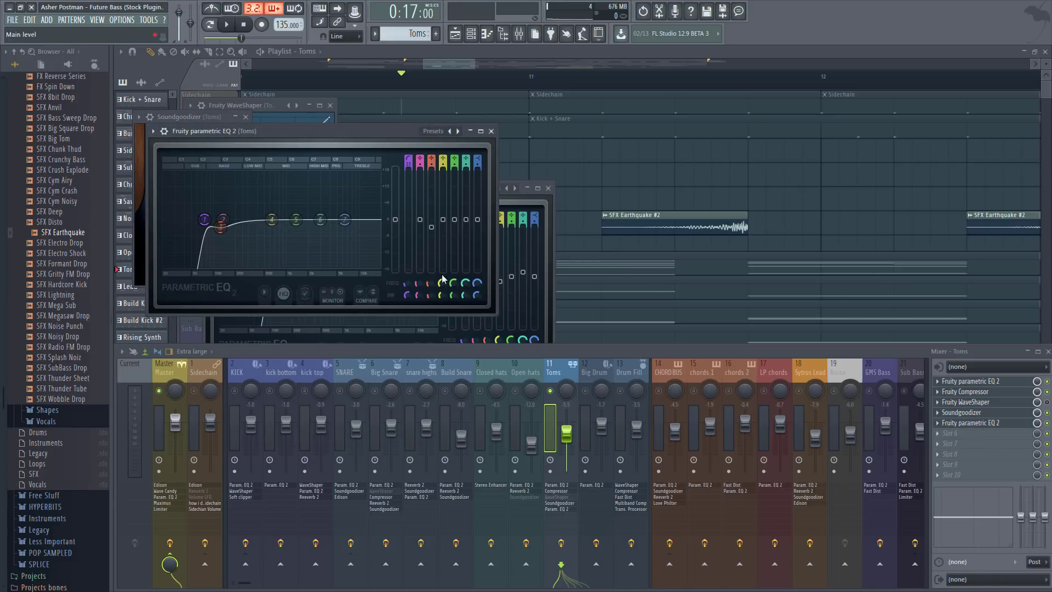
key("space")
key("space")
left_click(454, 65)
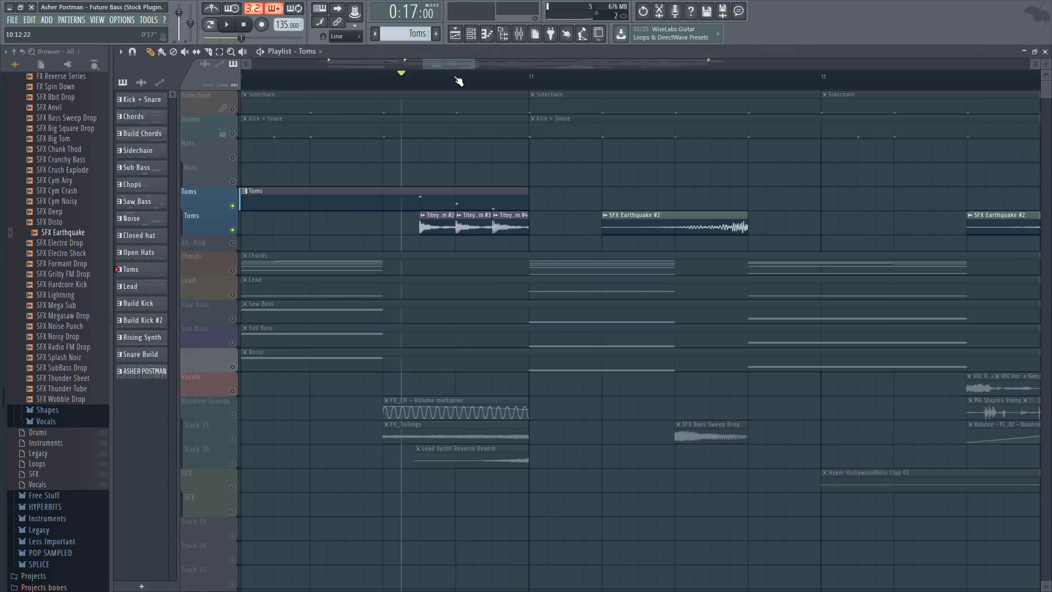
- Audition the soloed toms in bar 10, unsolo them, and play that section of the drop with all tracks
scroll(457, 76, "down", 2)
key("space")
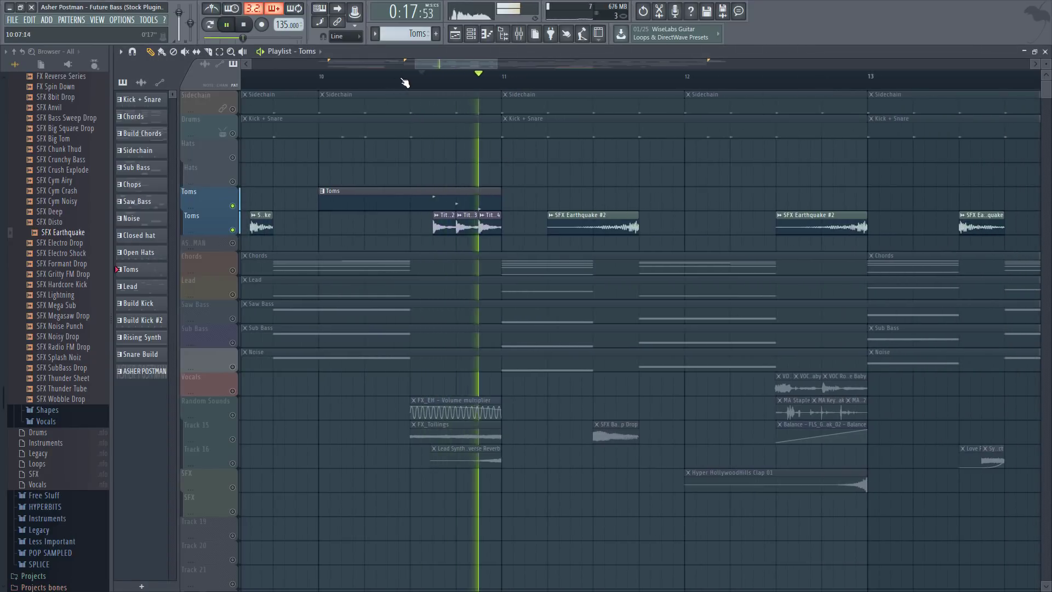
key("space")
right_click(233, 207)
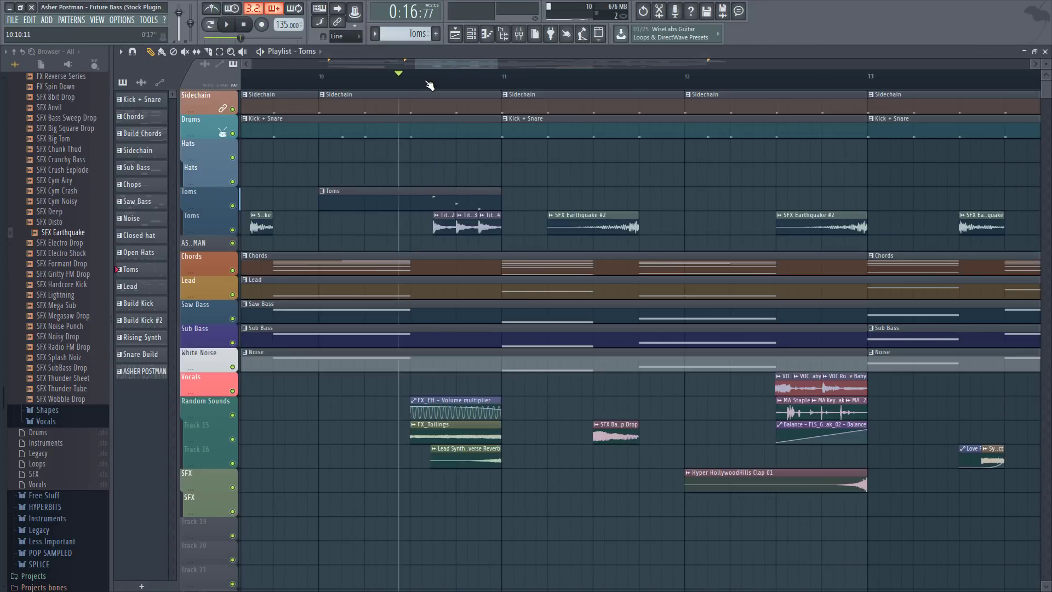
scroll(429, 85, "down", 2)
key("space")
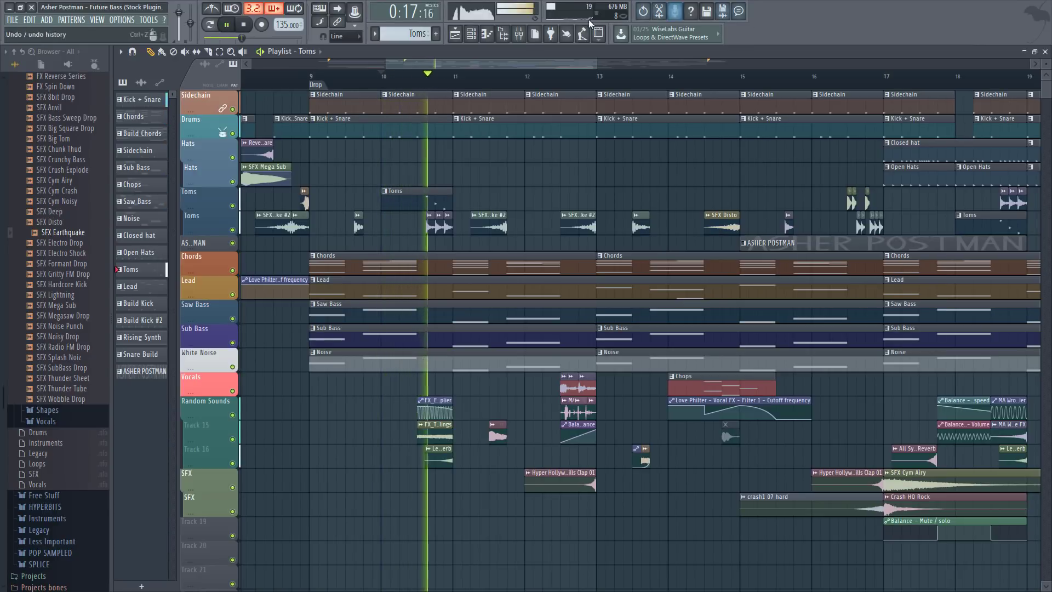
key("F9")
key("space")
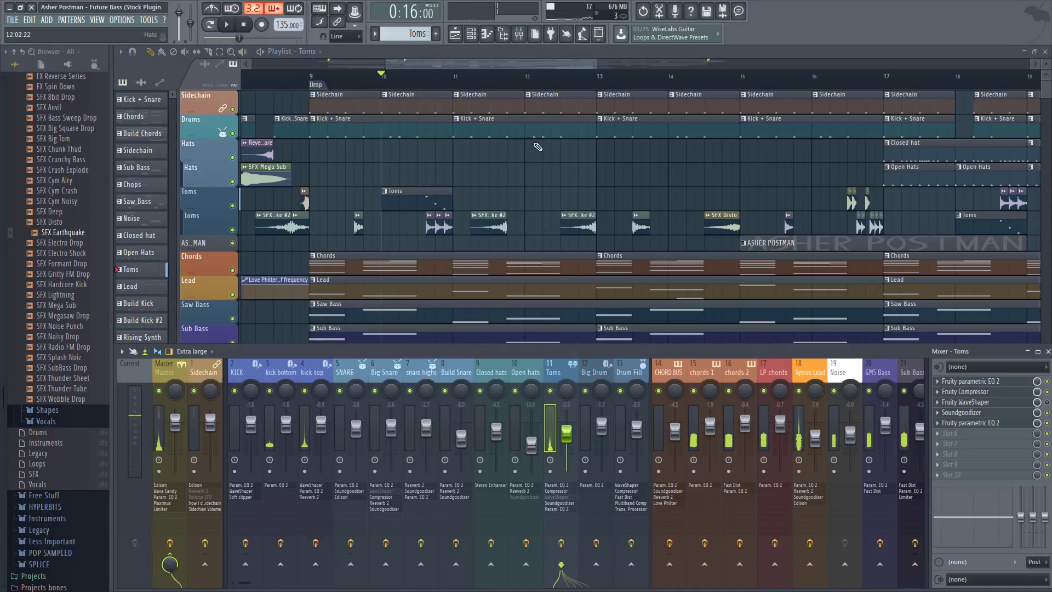
key("F9")
- Solo the two Toms tracks and play the drum fill in the second half of bar 16
left_click_drag(443, 66, 538, 63)
scroll(559, 89, "up", 3)
left_click(535, 86)
right_click(236, 206)
left_click(233, 231)
key("space")
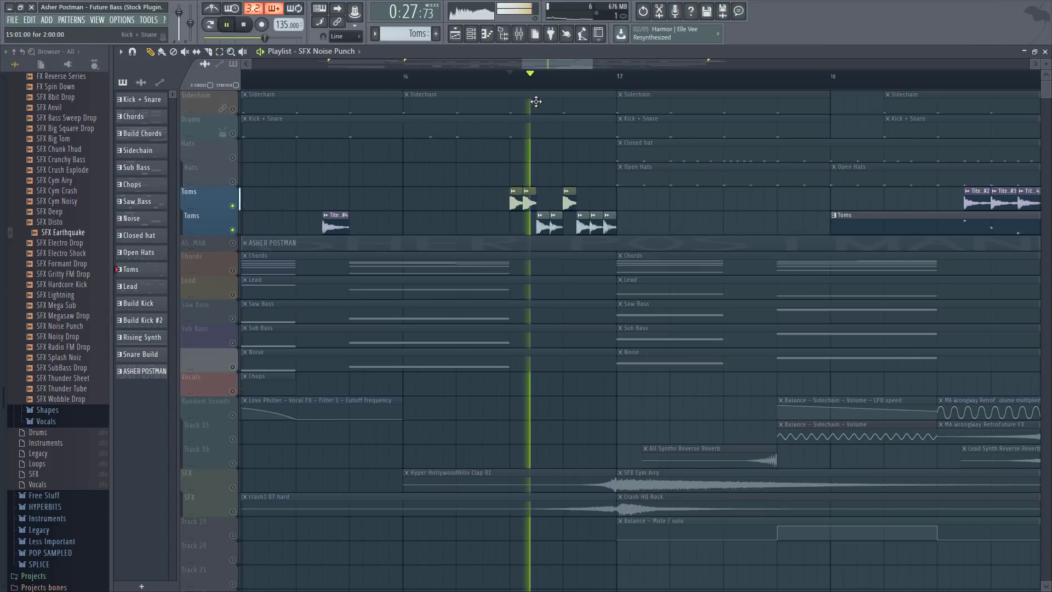
scroll(562, 75, "up", 2)
left_click_drag(551, 66, 550, 67)
key("space")
- Open the sampler settings of the tuned snare 5 and 14 inch tom 3 clips in the bar 16 fill
double_click(507, 202)
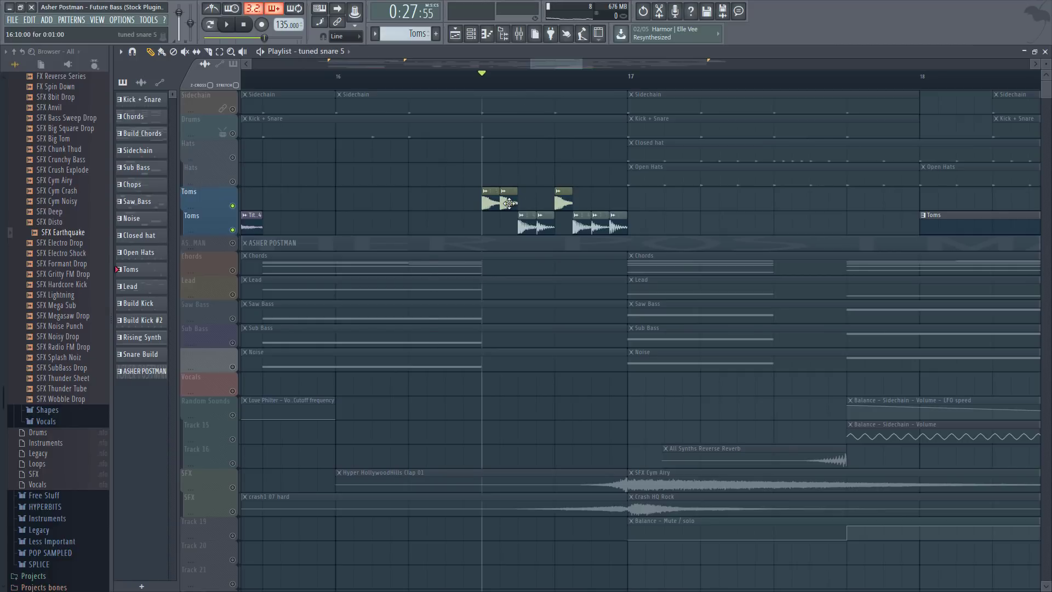
left_click(262, 315)
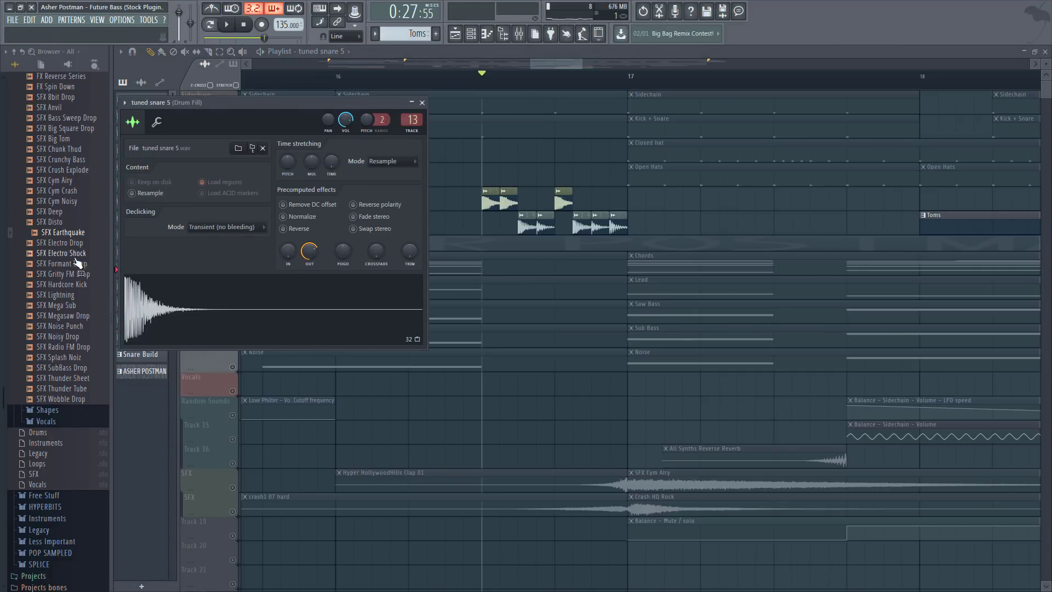
scroll(71, 263, "up", 2)
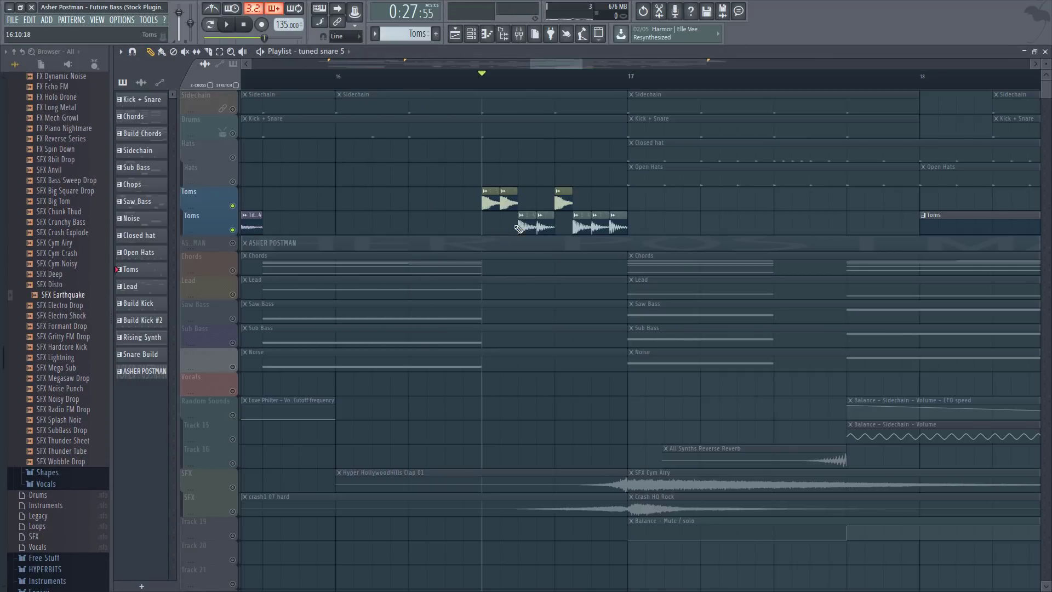
double_click(523, 226)
double_click(540, 226)
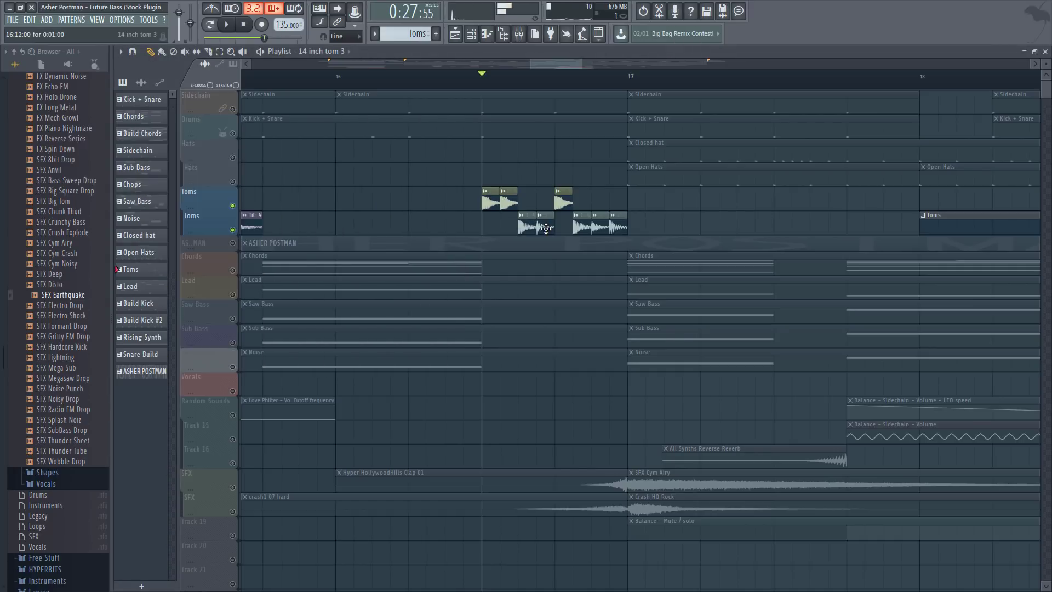
- Show the mixer, open Fruity Compressor and Fruity WaveShaper on the Drum Fill track, and audition the fill
left_click(518, 34)
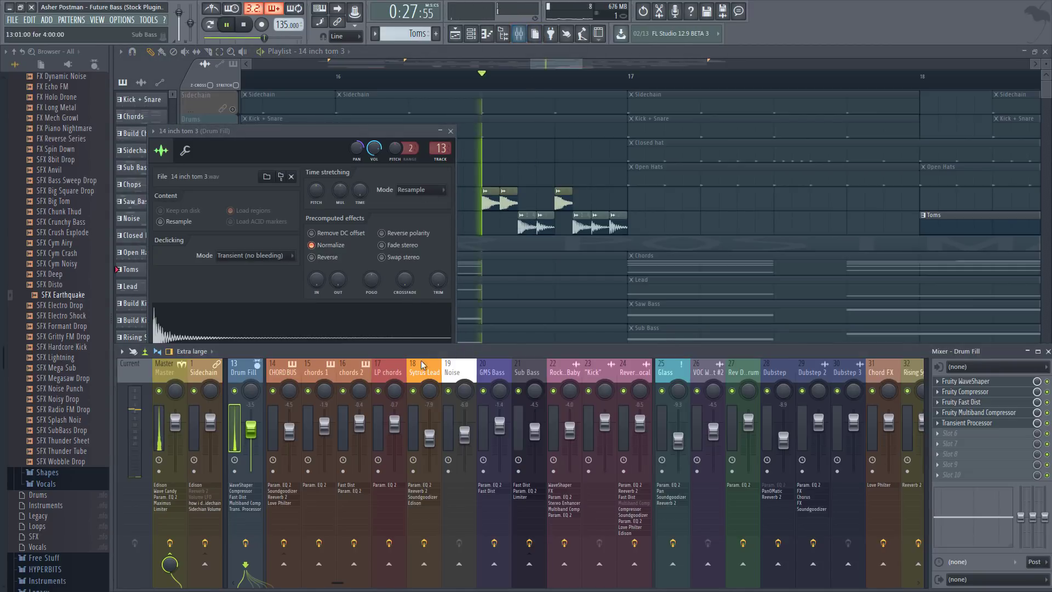
key("space")
key("space")
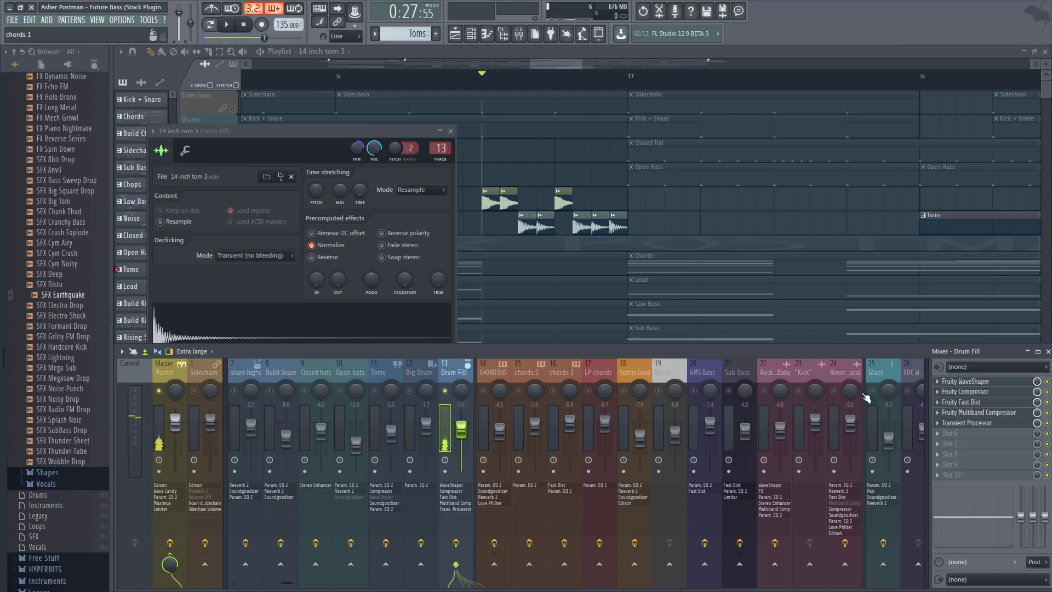
left_click(989, 390)
left_click(967, 381)
key("space")
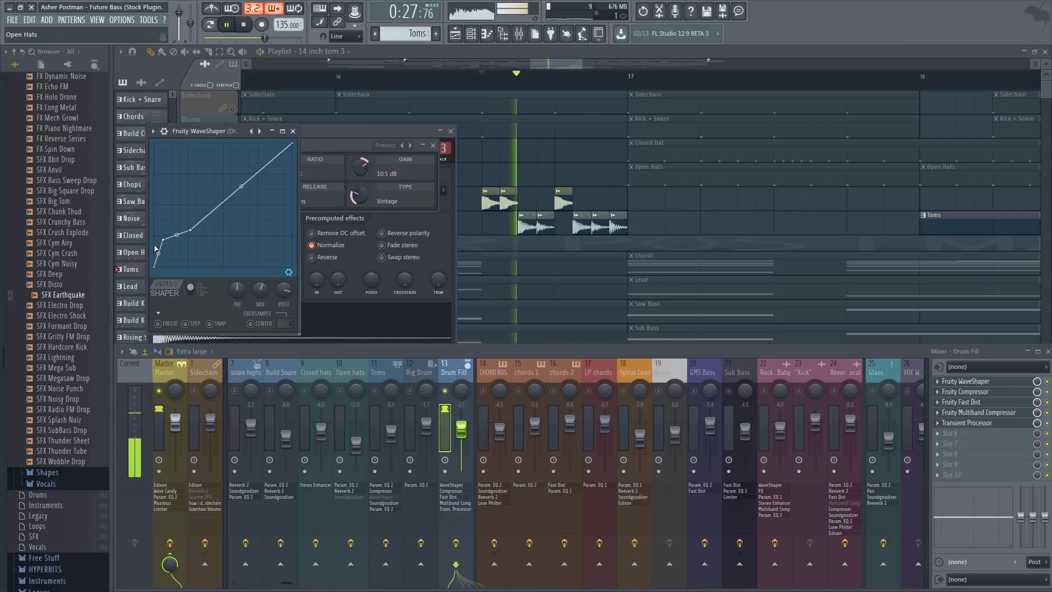
key("space")
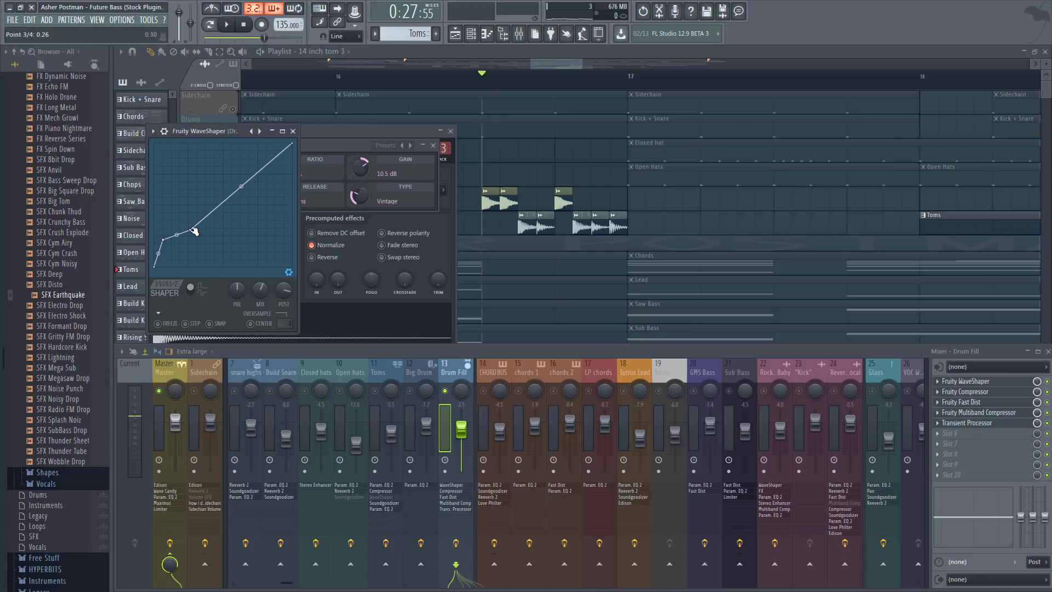
- Shift the lower bend point of the Drum Fill WaveShaper curve slightly while the fill plays
key("space")
mouse_move(167, 240)
left_mouse_down()
mouse_move(159, 200)
mouse_move(179, 184)
mouse_move(166, 239)
left_mouse_up()
key("space")
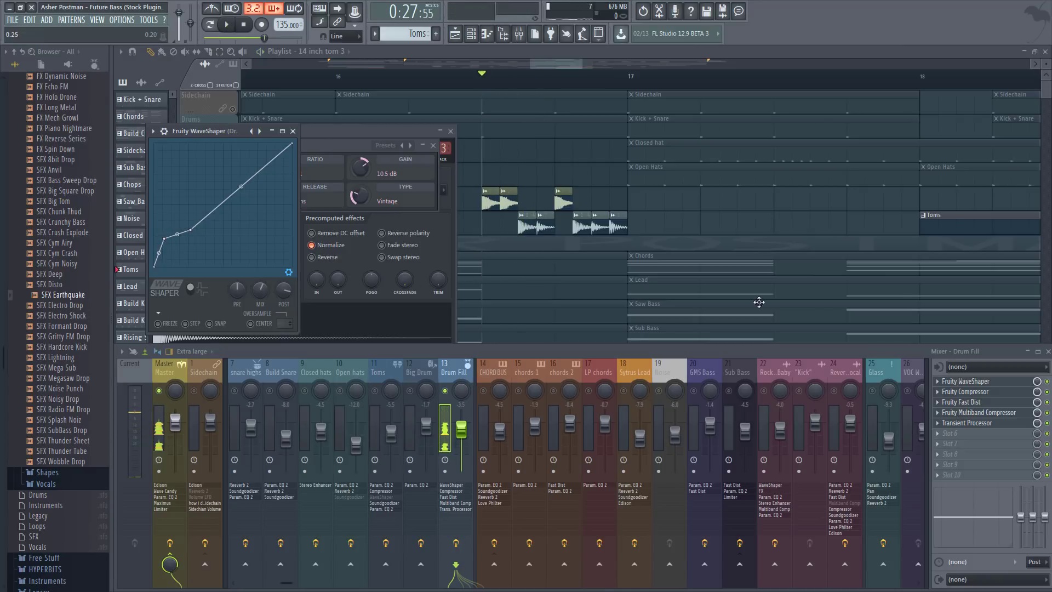
- Bring up Fruity Fast Dist and Fruity Compressor on the Drum Fill track and audition the fill
left_click(980, 394)
left_click(981, 394)
left_click(980, 393)
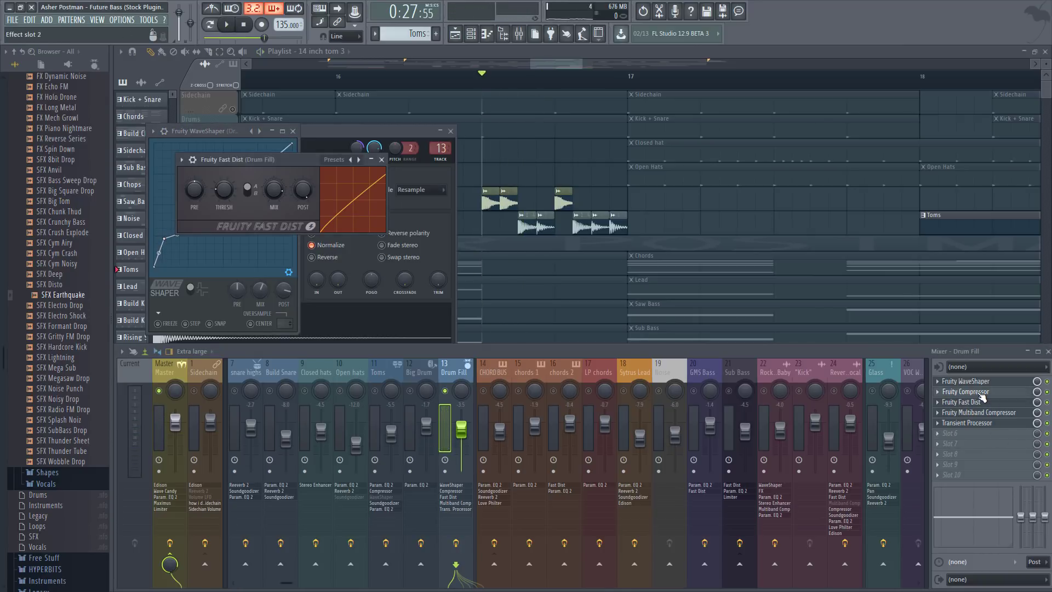
left_click(981, 394)
key("space")
key("space")
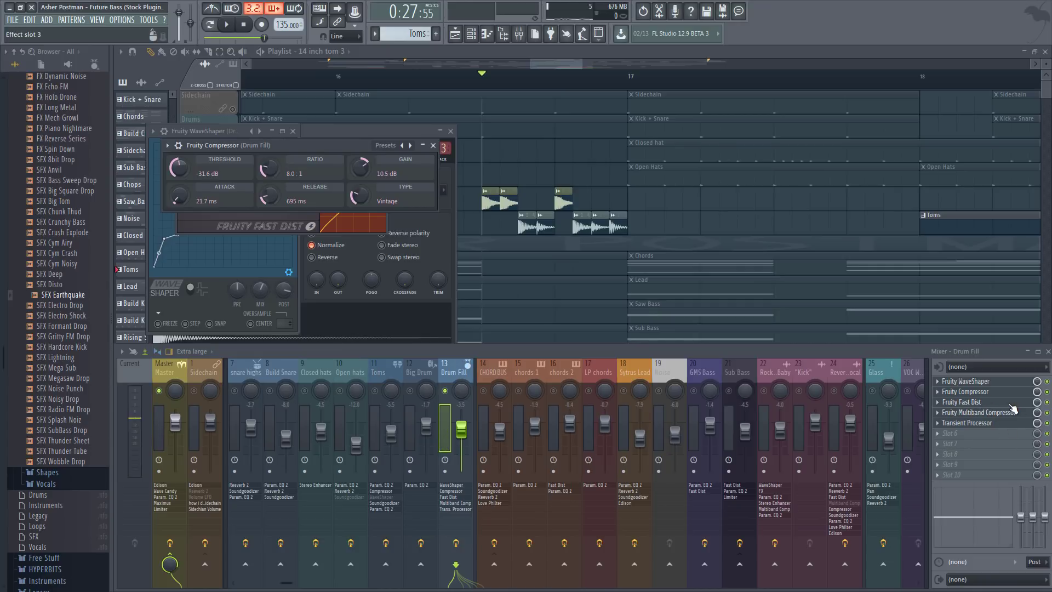
- Open Fruity Multiband Compressor on the Drum Fill track and move its window clear to examine the bands
left_click(1013, 411)
left_click(1011, 404)
key("space")
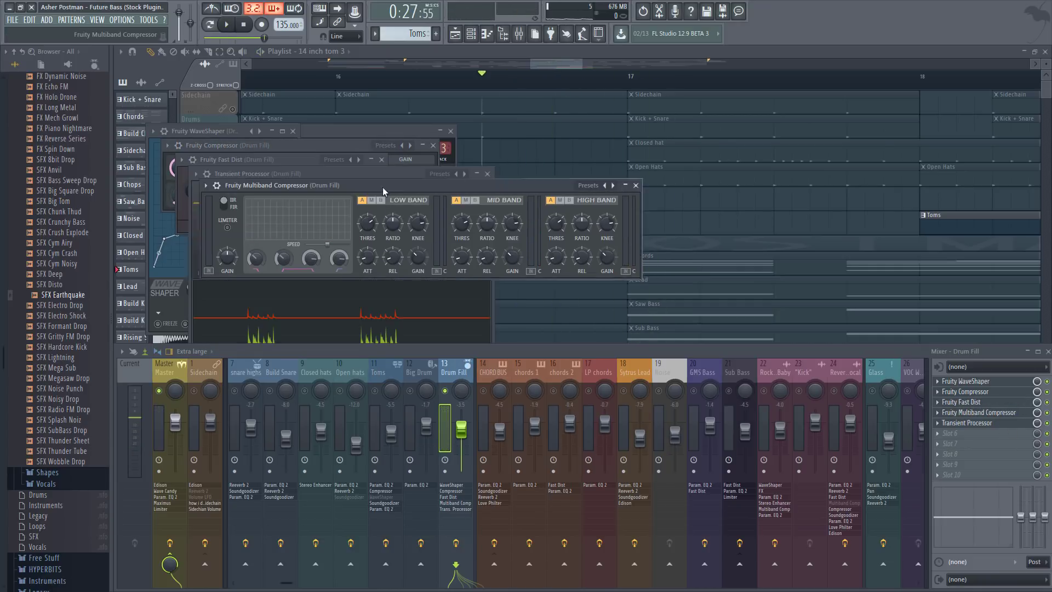
left_click_drag(383, 186, 463, 195)
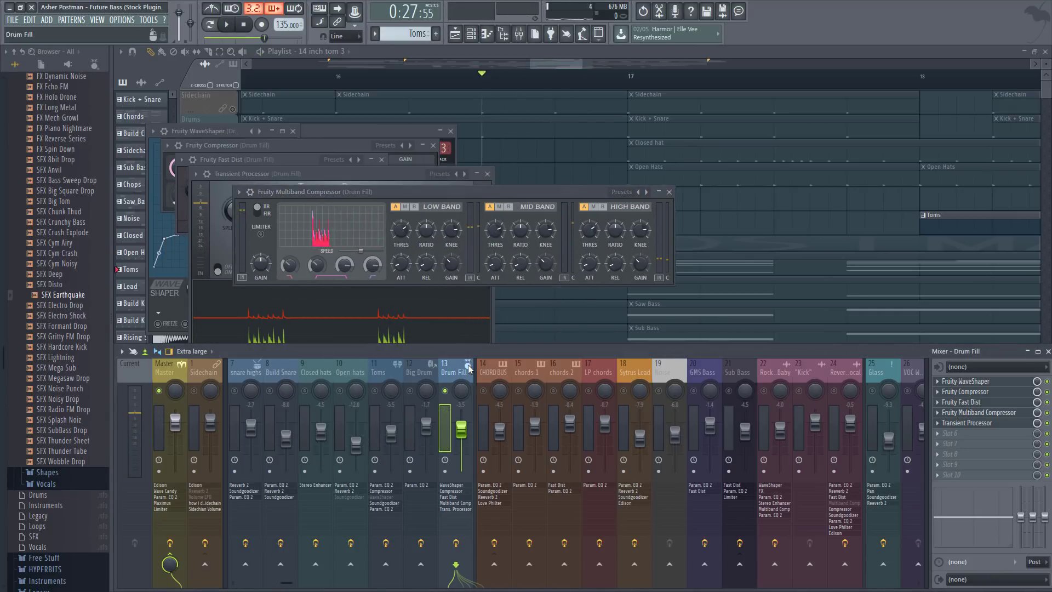
- Bring up Transient Processor on the Drum Fill track and play the fill through it
left_click(1016, 425)
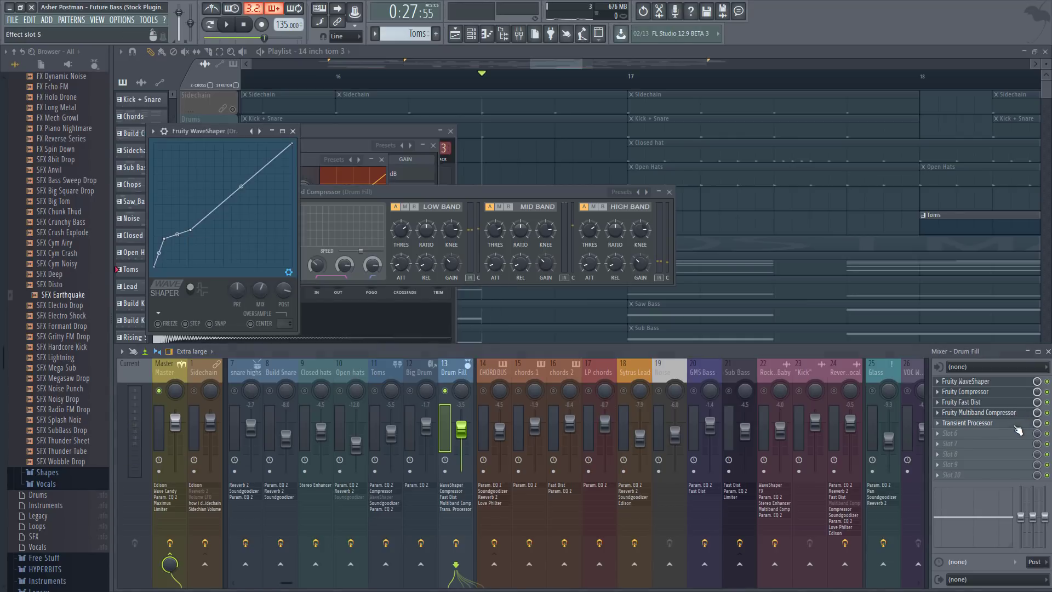
left_click(1016, 426)
key("space")
key("space")
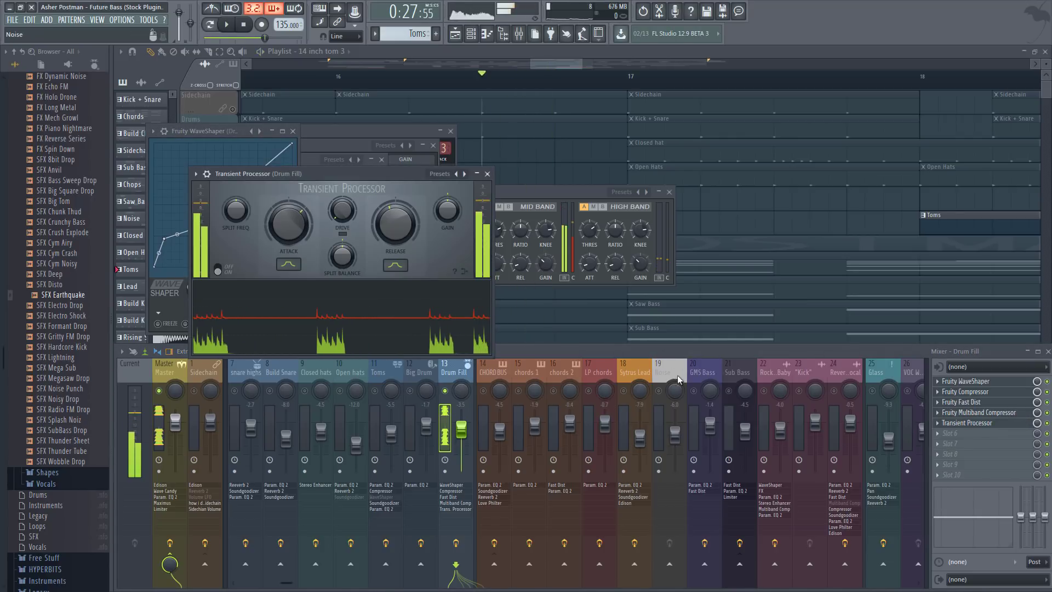
- Bypass all Drum Fill track effects during playback to compare the dry and processed fill
left_click(463, 542)
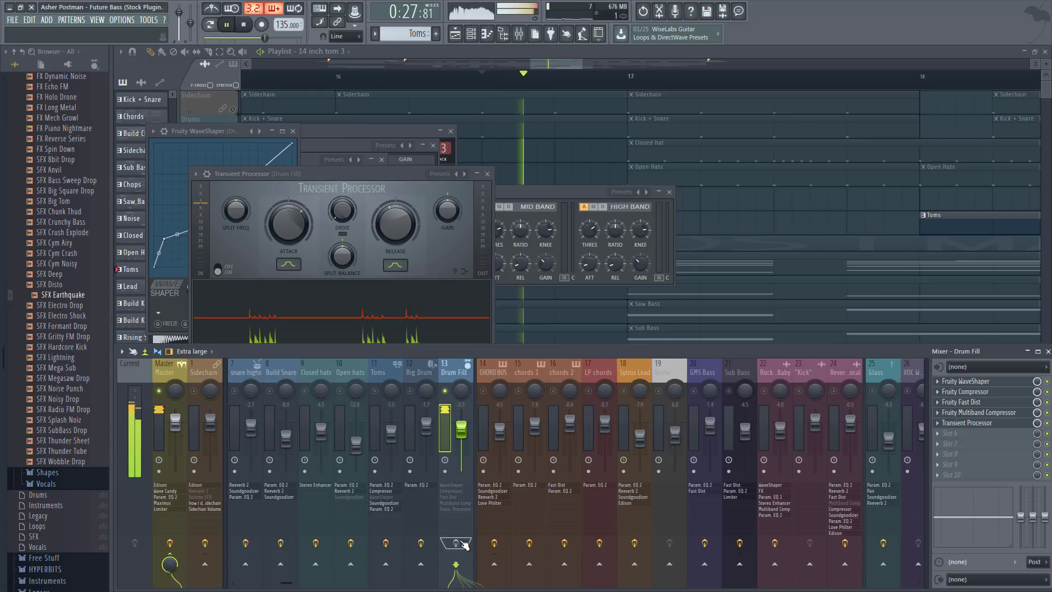
key("space")
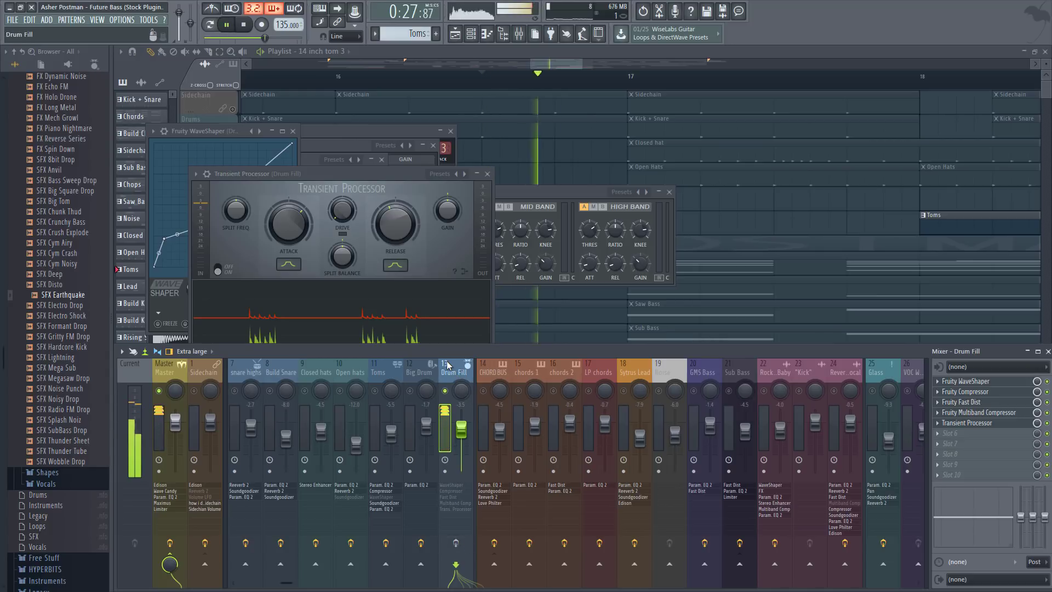
key("space")
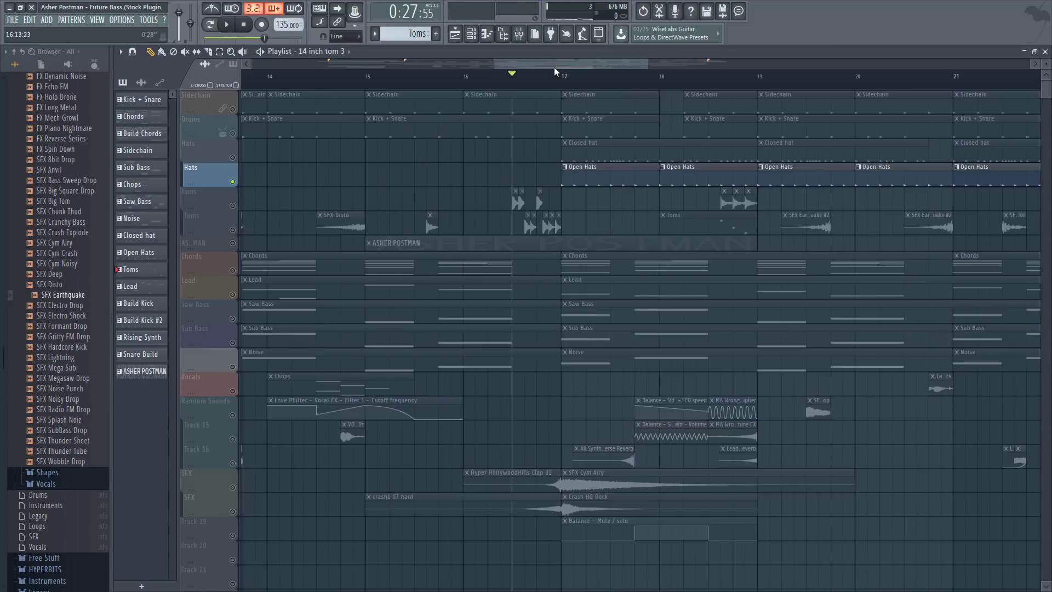
- Return from the mixer to the playlist and play the soloed Open Hats track from bar 17
left_click(519, 34)
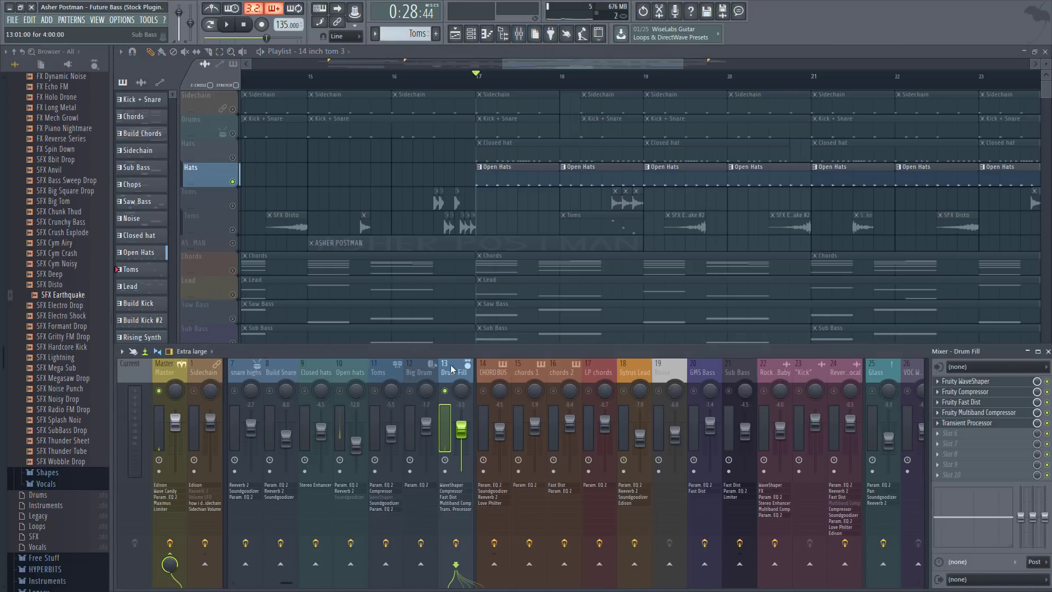
left_click(519, 34)
key("space")
key("space")
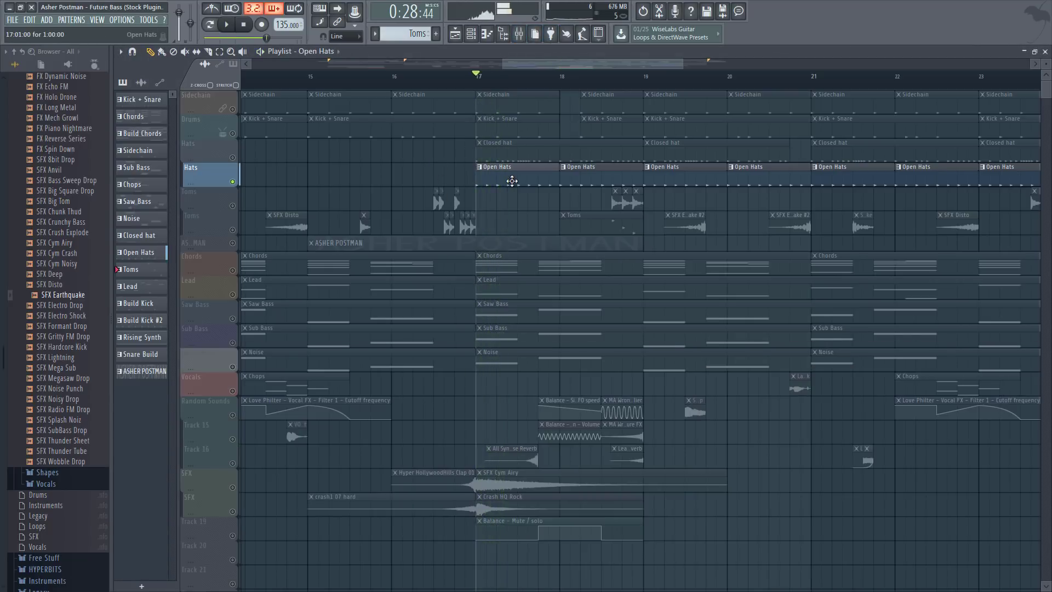
- Open the Open Hats pattern from its bar 17 clip and play its hat channels in pattern mode
double_click(512, 181)
left_click(384, 170)
key("l")
key("space")
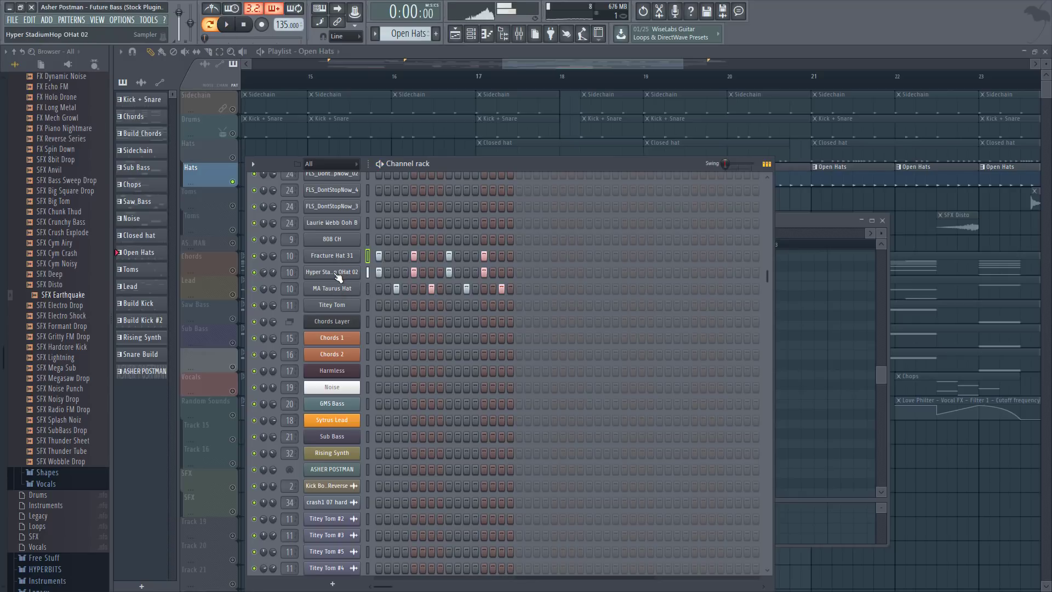
- Show the Drums (ModeAudio) sample folder inside the FL STUDIO pack in the browser
scroll(70, 296, "up", 10)
left_click(69, 391)
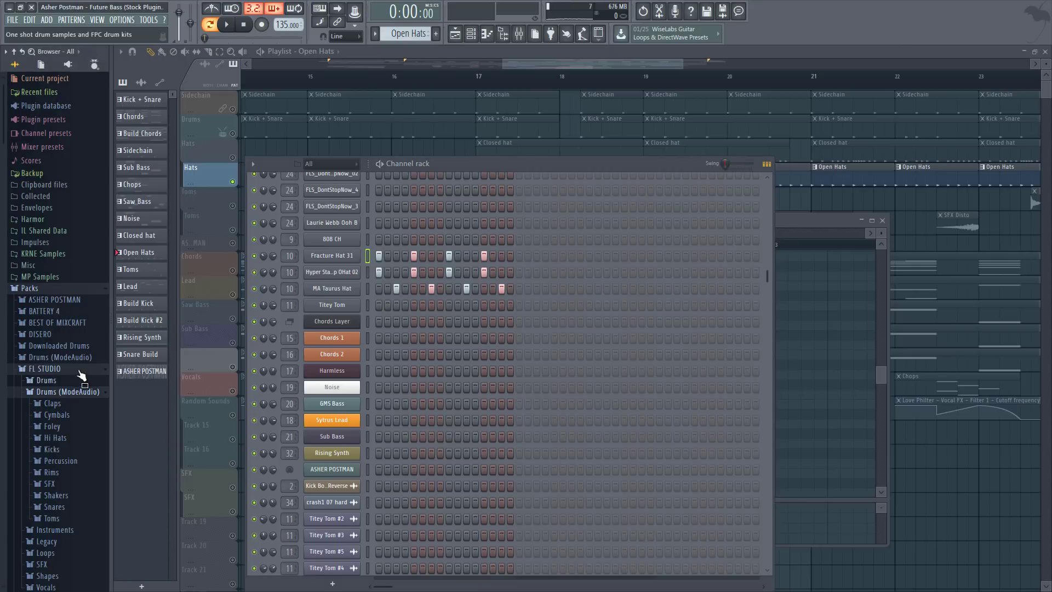
scroll(65, 401, "down", 3)
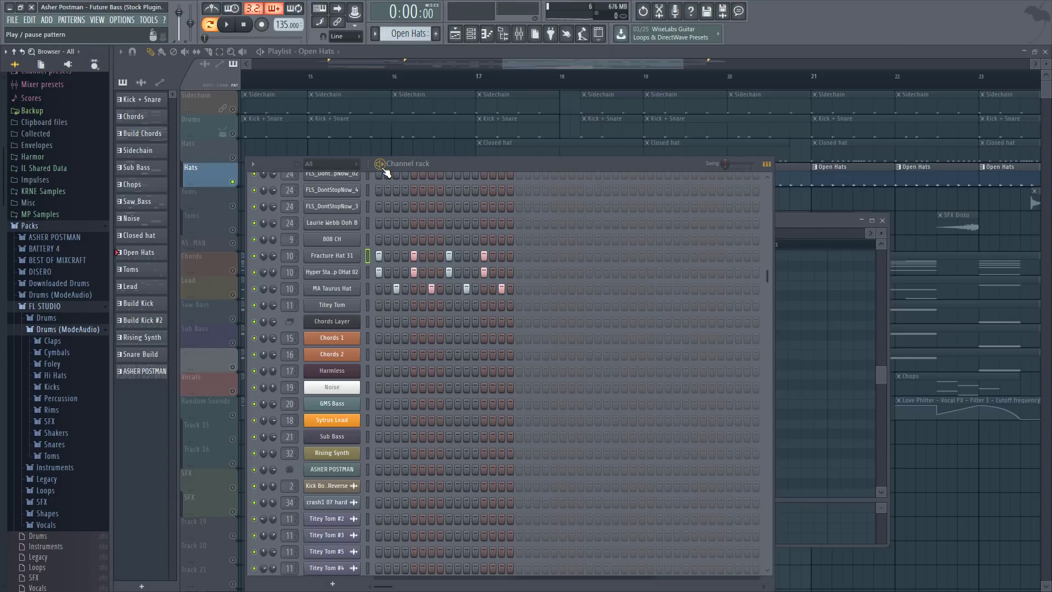
left_click(383, 167)
- Examine Fruity parametric EQ 2 and Fruity Reeverb 2 on mixer track 10 Open hats during playback, then close all windows
left_click(521, 36)
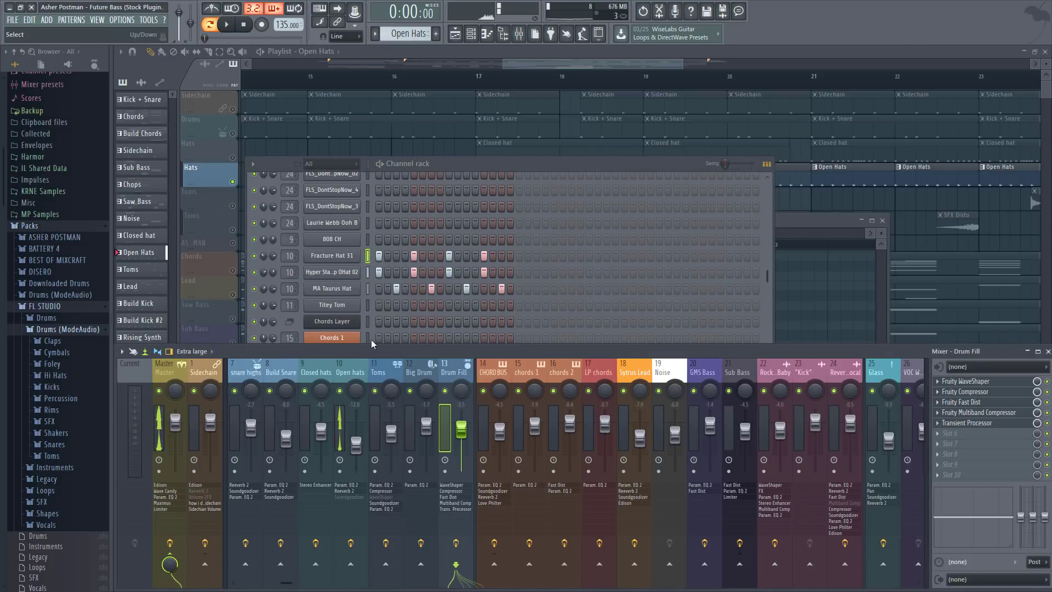
left_click(350, 375)
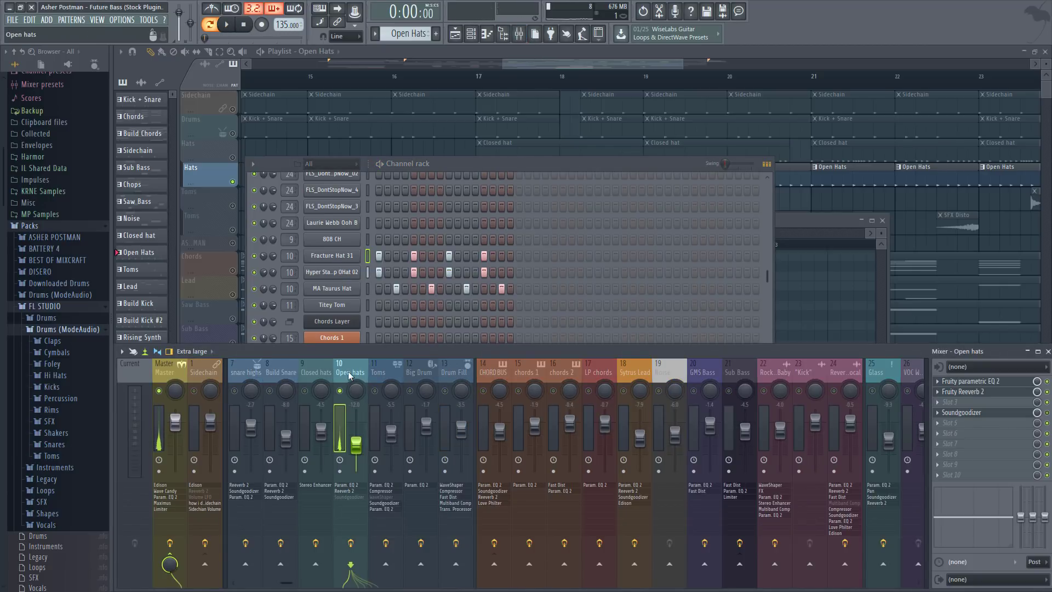
left_click(1005, 384)
key("space")
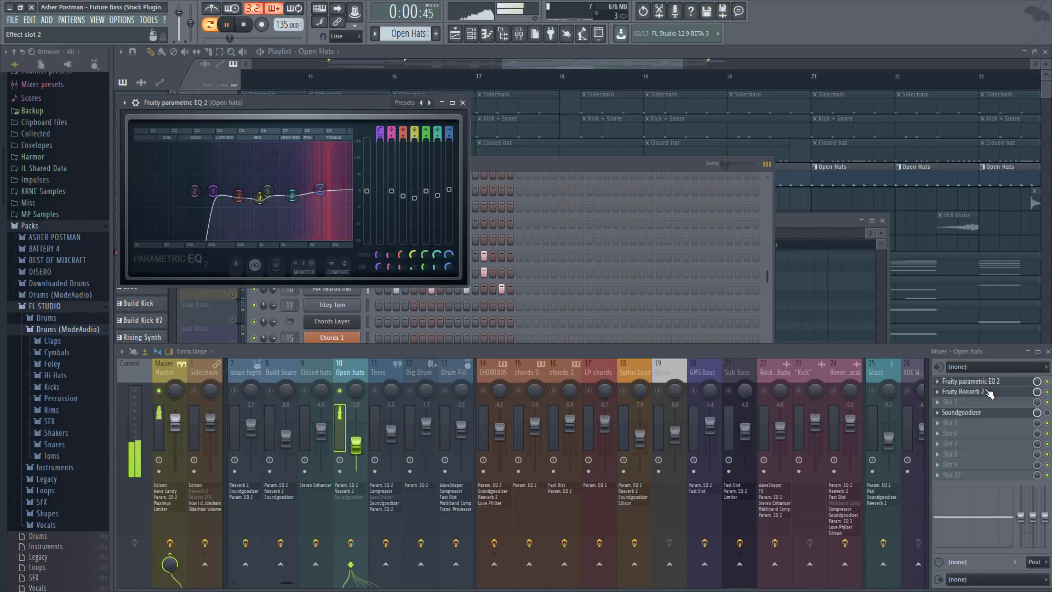
left_click(990, 394)
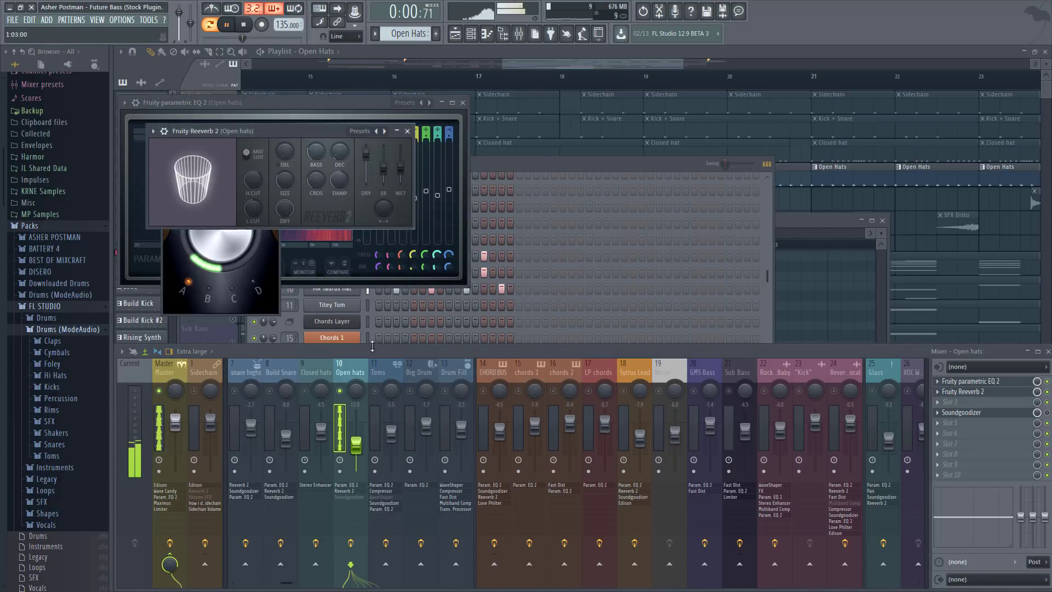
key("F12")
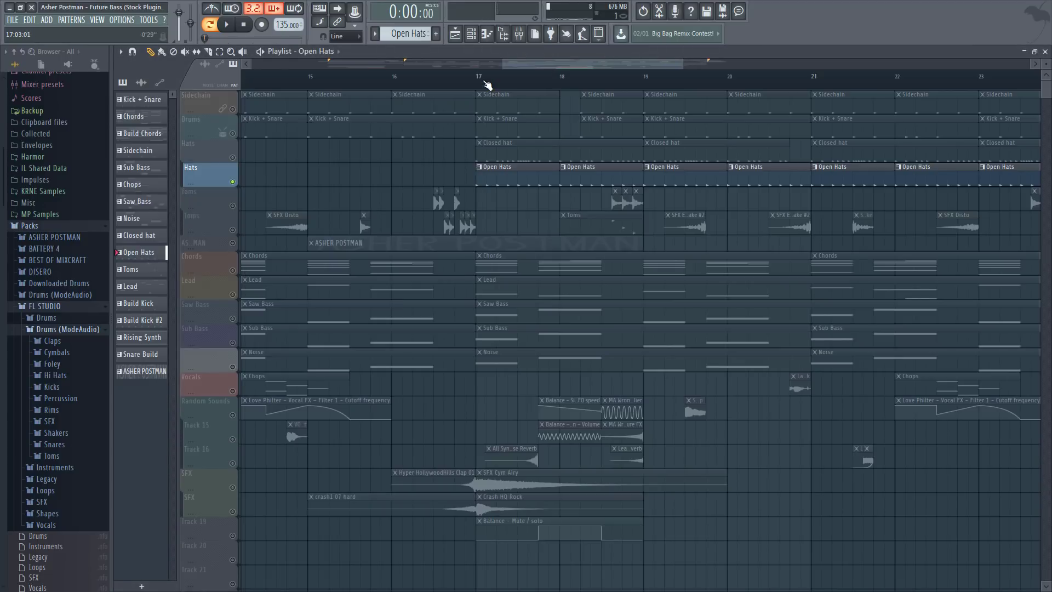
- Solo the closed hat track, play it from bar 17, and select mixer track 9 Closed hats
left_click(485, 81)
right_click(233, 158)
left_click_drag(580, 65, 594, 65)
key("space")
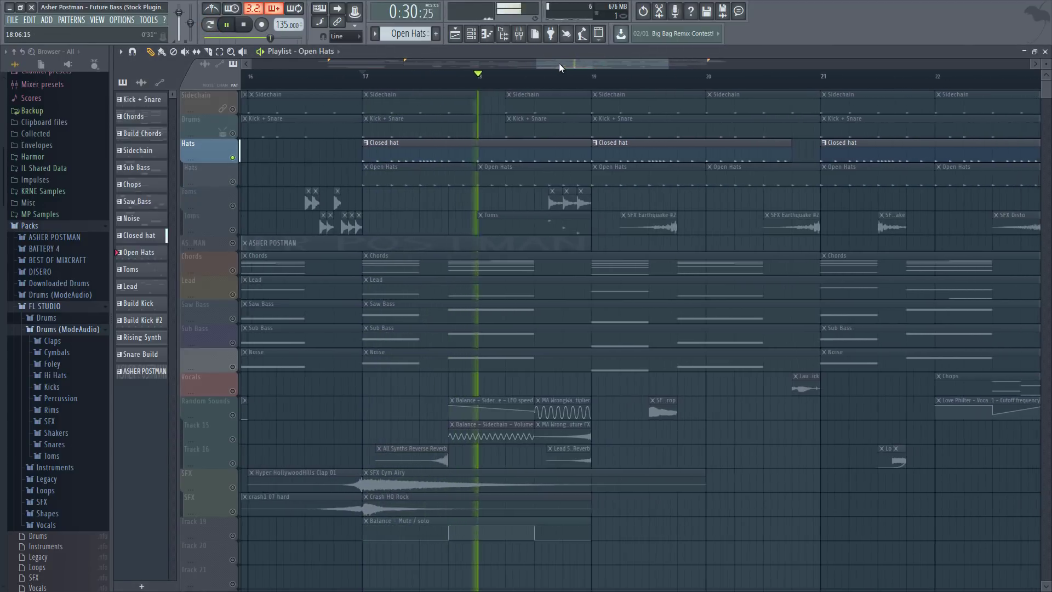
key("F9")
left_click(319, 373)
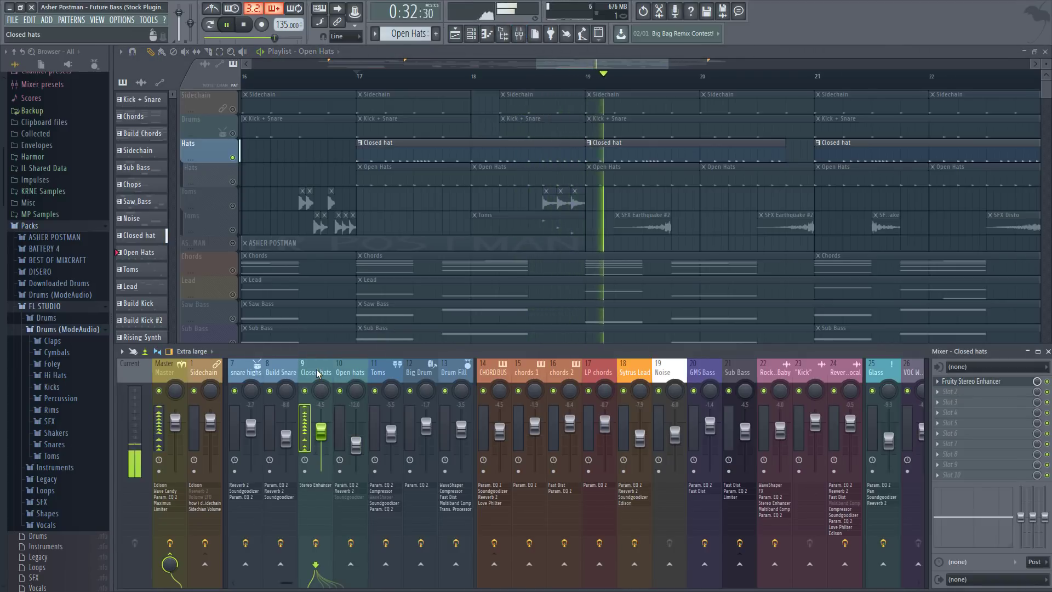
- Open Fruity Stereo Enhancer on mixer track 9 Closed hats and examine its phase offset during playback
left_click(1008, 384)
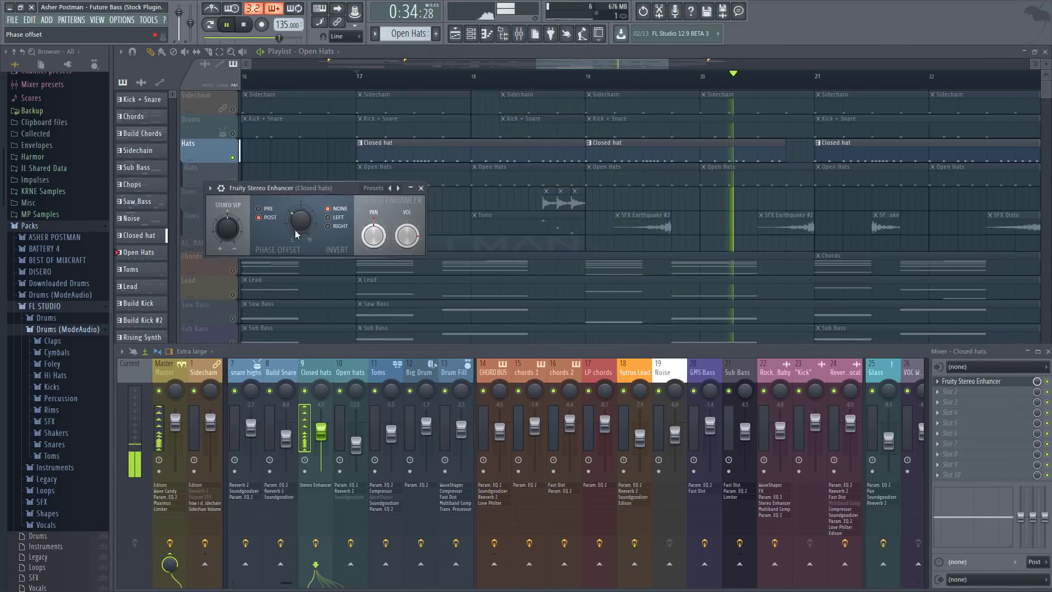
key("space")
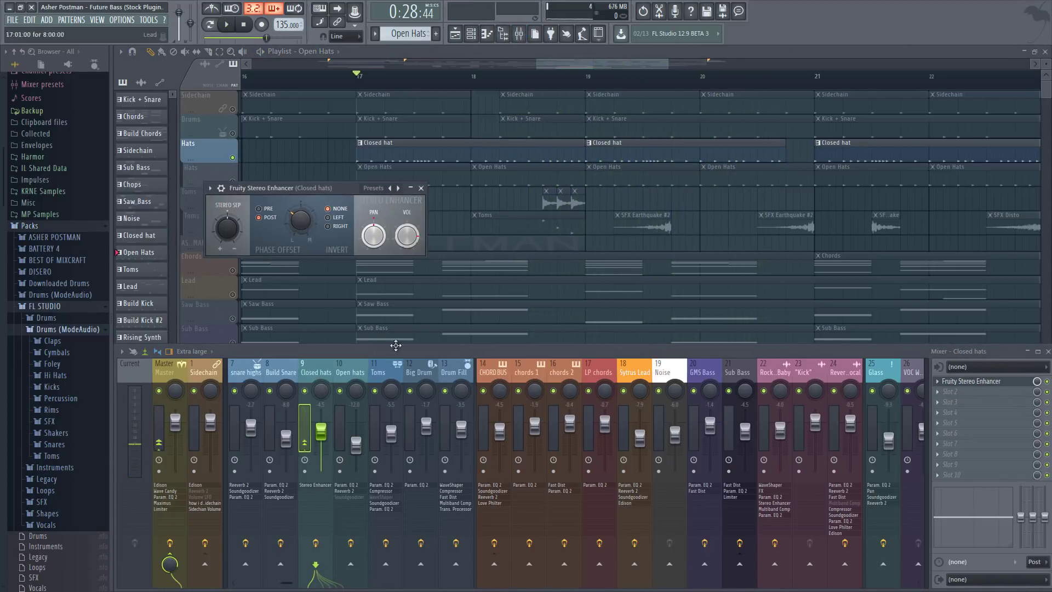
key("space")
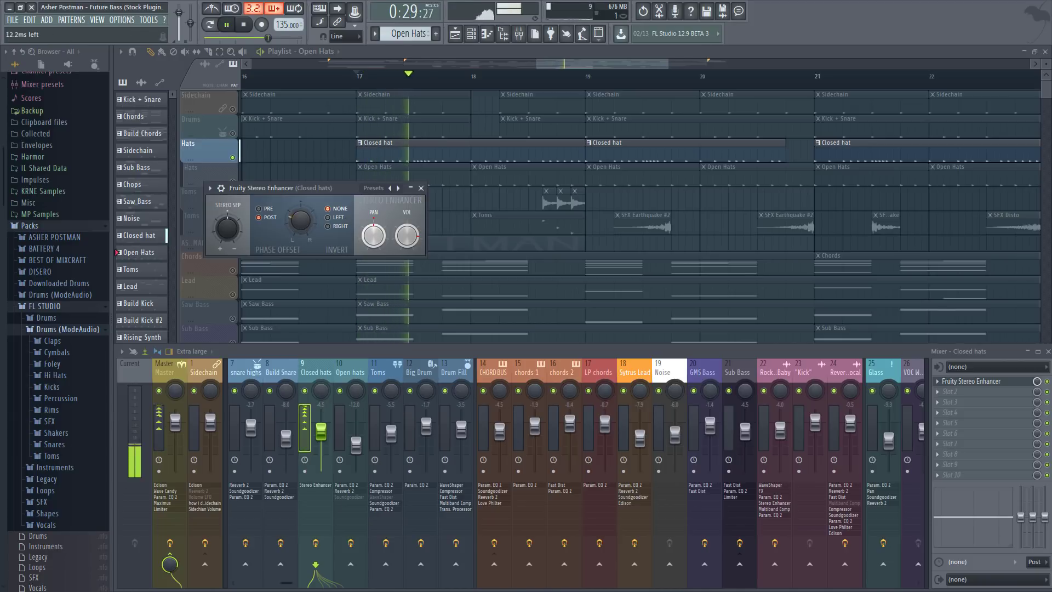
left_click_drag(302, 223, 302, 216)
key("space")
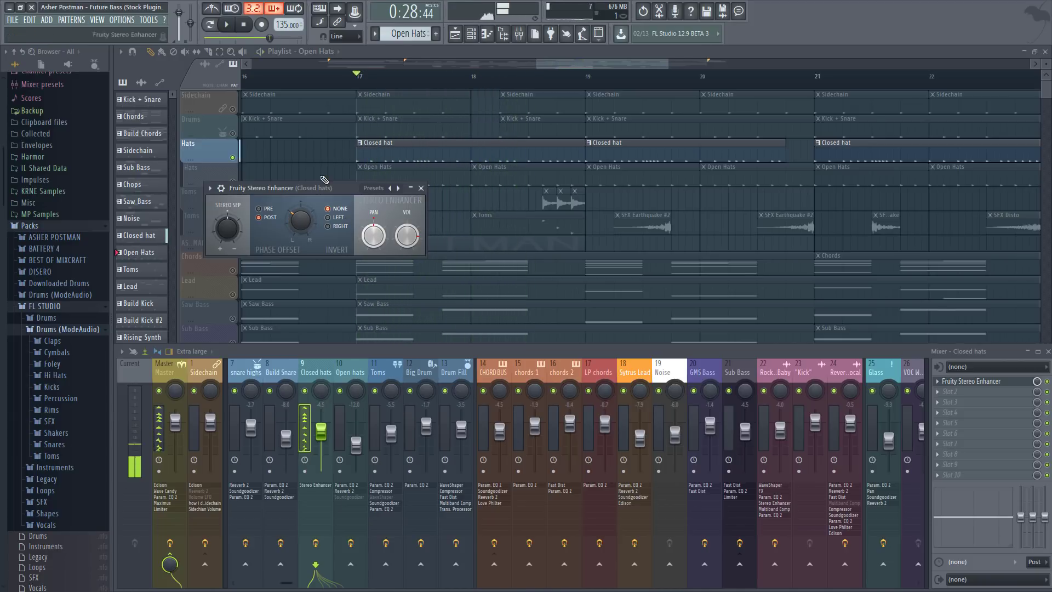
right_click(324, 177)
- Unmute the second Hats track, the Drums track and both Toms tracks in the playlist
left_click(232, 183)
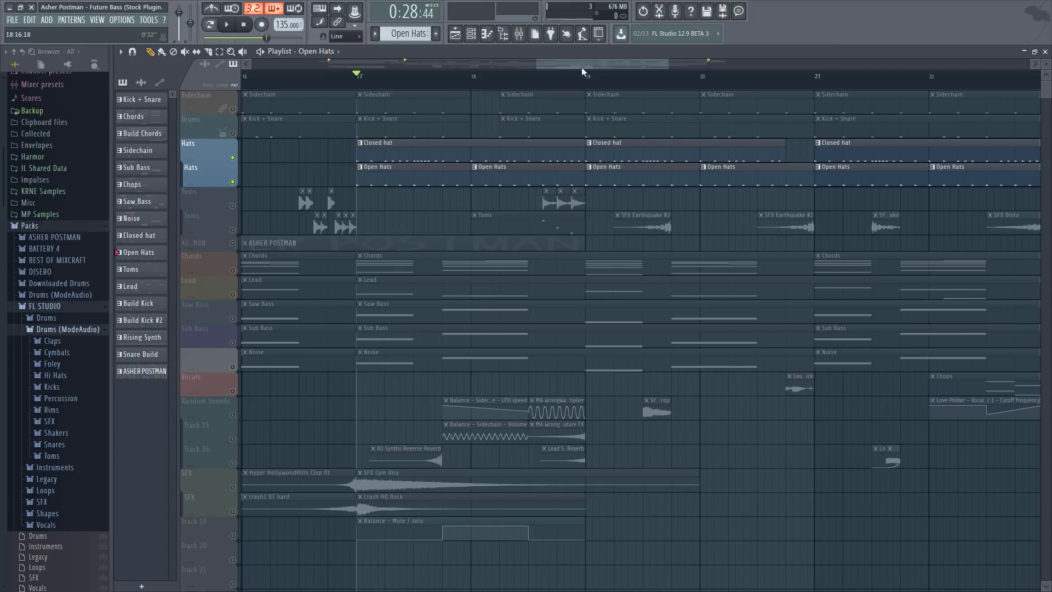
scroll(236, 158, "down", 3)
left_click(233, 133)
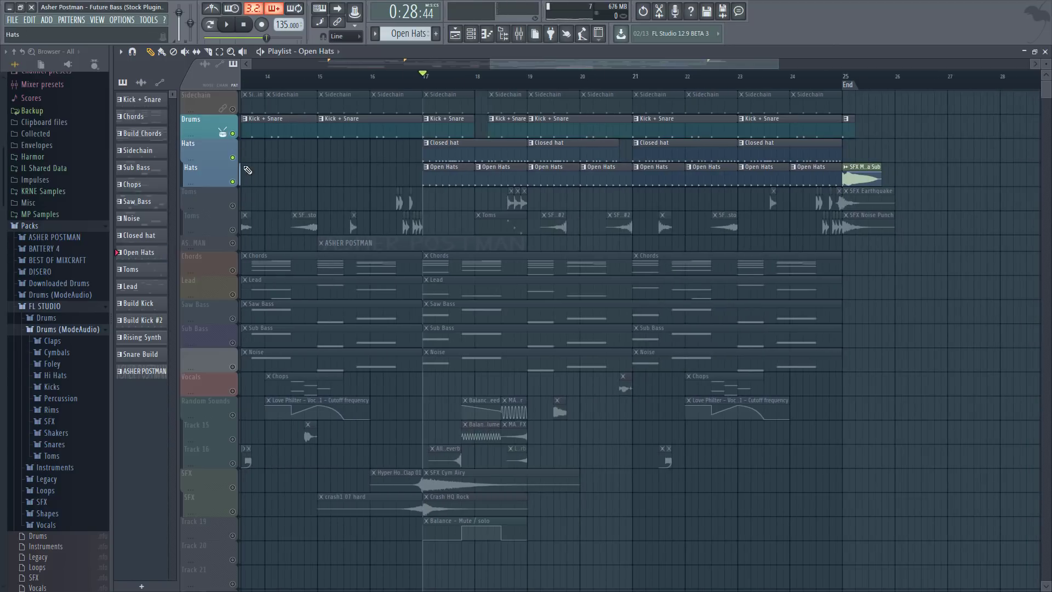
left_click(233, 205)
left_click(233, 229)
- Play the combined drums, hats and toms from bar 17 and follow them through the second half of the drop
key("space")
scroll(509, 80, "down", 2)
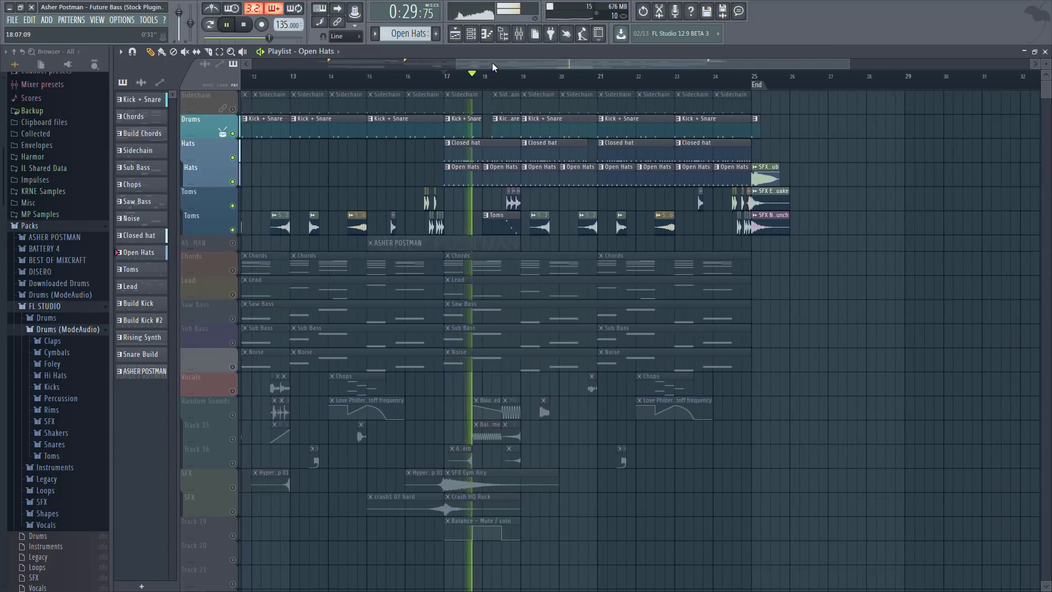
scroll(510, 80, "up", 2)
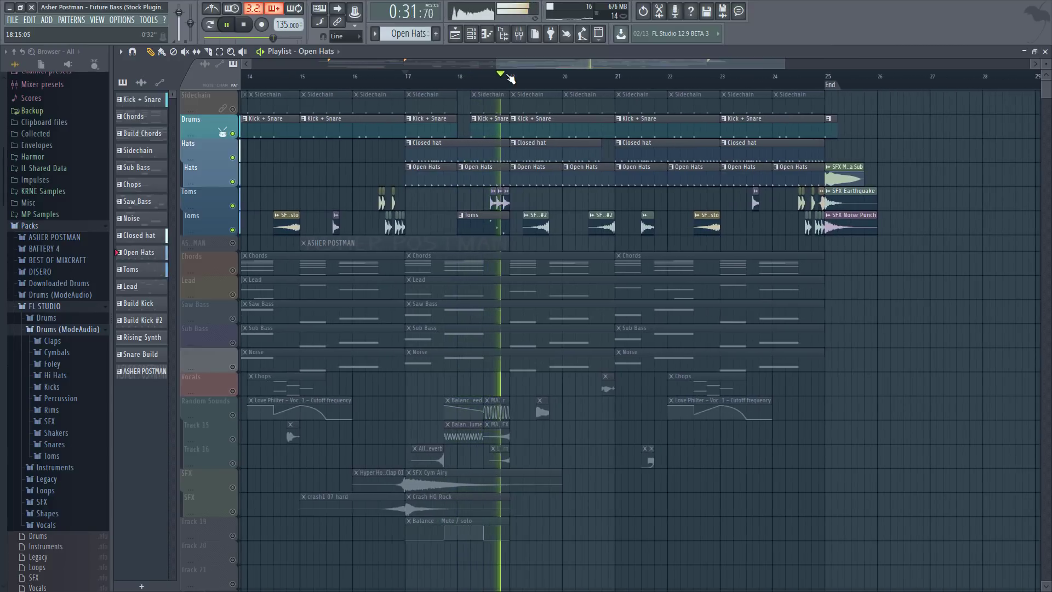
scroll(546, 83, "down", 3)
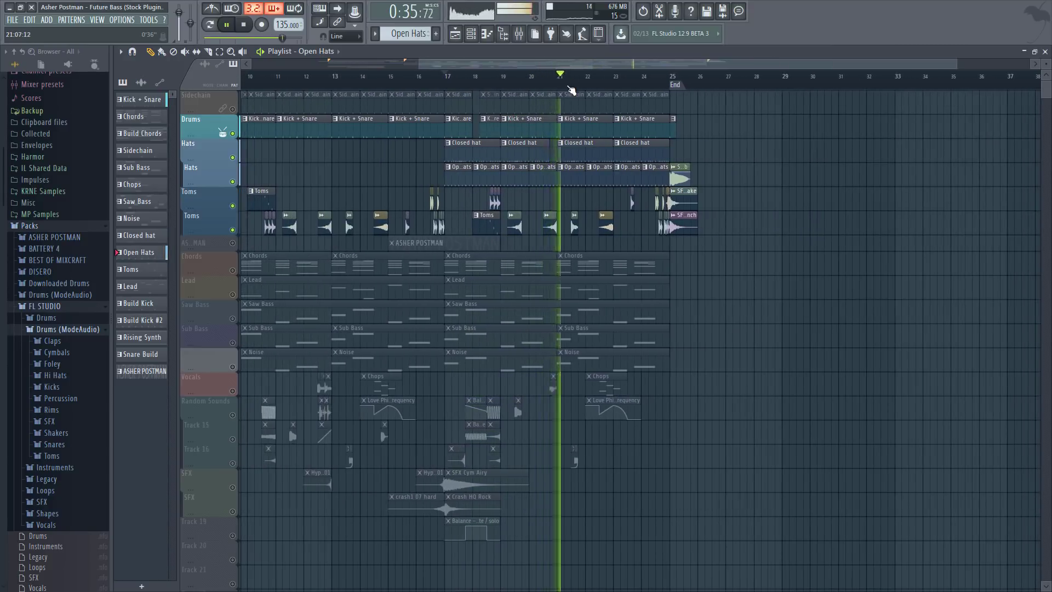
scroll(562, 82, "up", 2)
scroll(561, 83, "up", 3)
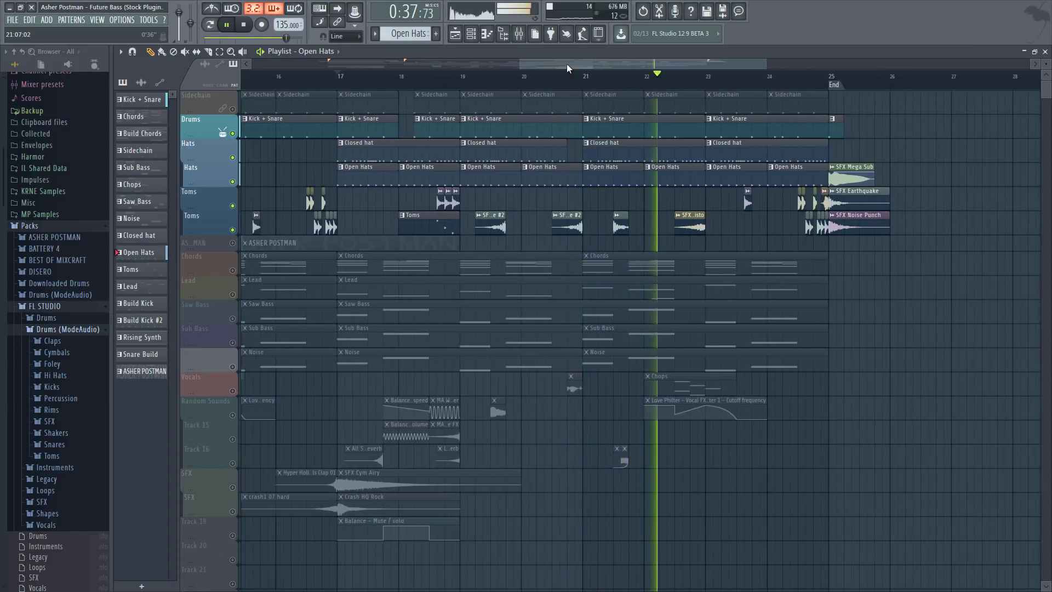
scroll(677, 78, "up", 3)
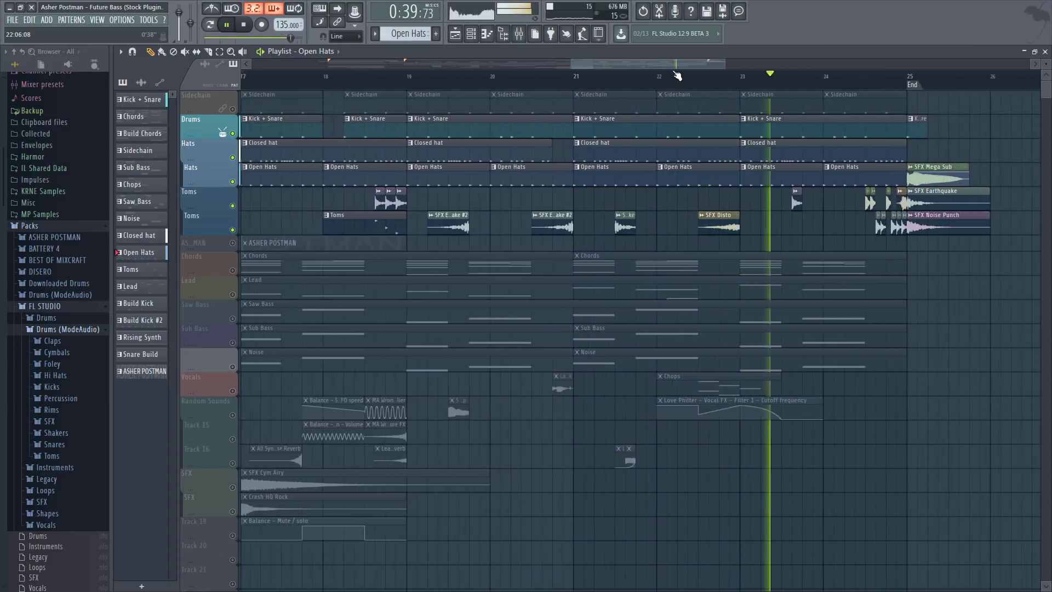
key("space")
- Show the buildup section of the playlist and set the playback position to bar 5 at the Buildup marker
left_click_drag(653, 66, 438, 65)
scroll(444, 82, "down", 5)
scroll(417, 83, "up", 4)
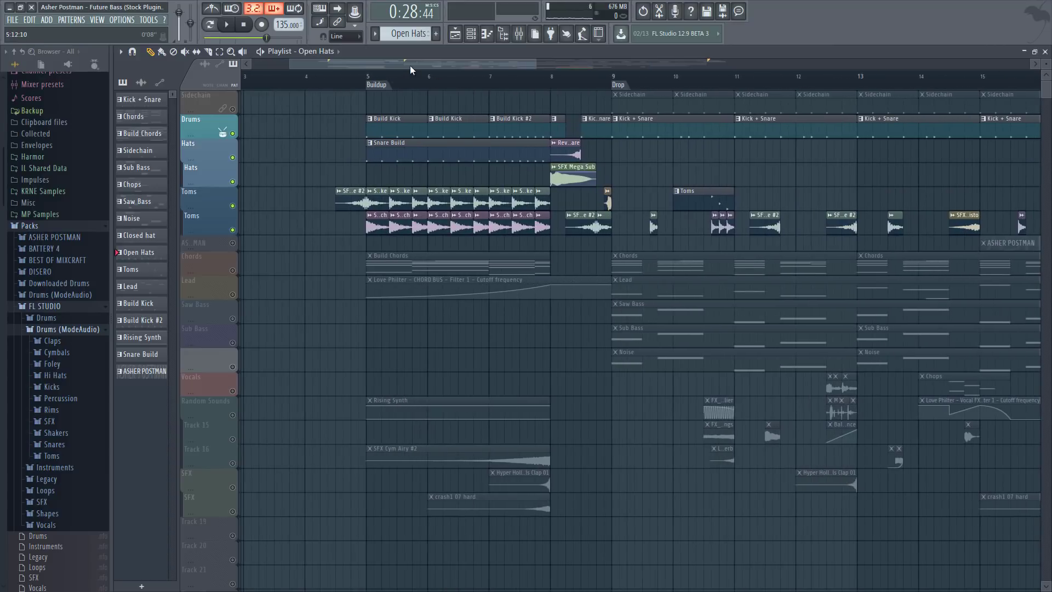
left_click(400, 86)
scroll(402, 87, "up", 2)
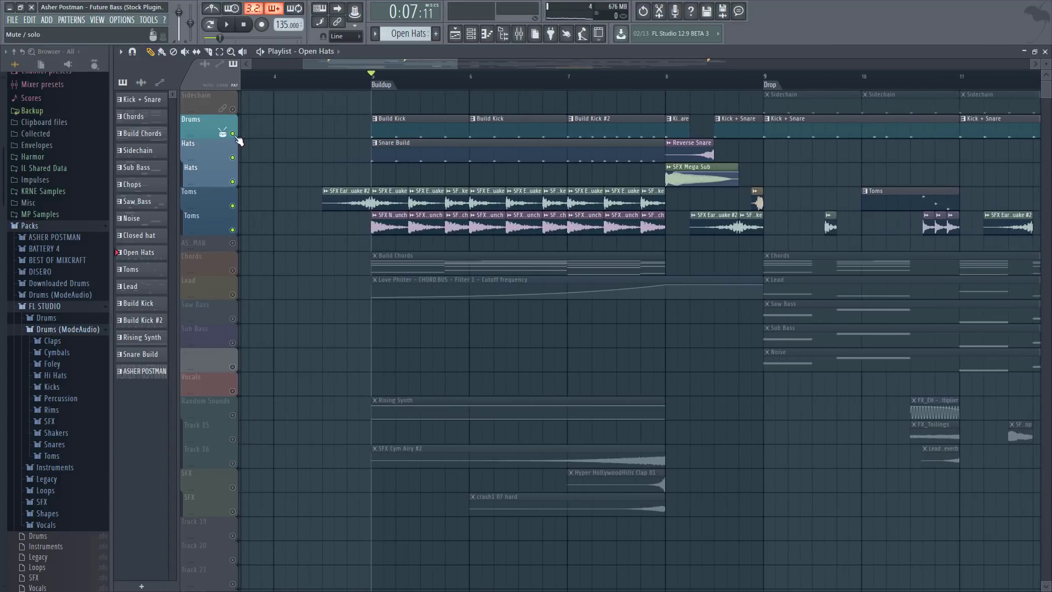
- Play the soloed Drums track from bar 5 and open the Grv Kick 18 channel from the Build Kick pattern
key("space")
double_click(414, 131)
left_click(455, 164)
scroll(428, 299, "up", 6)
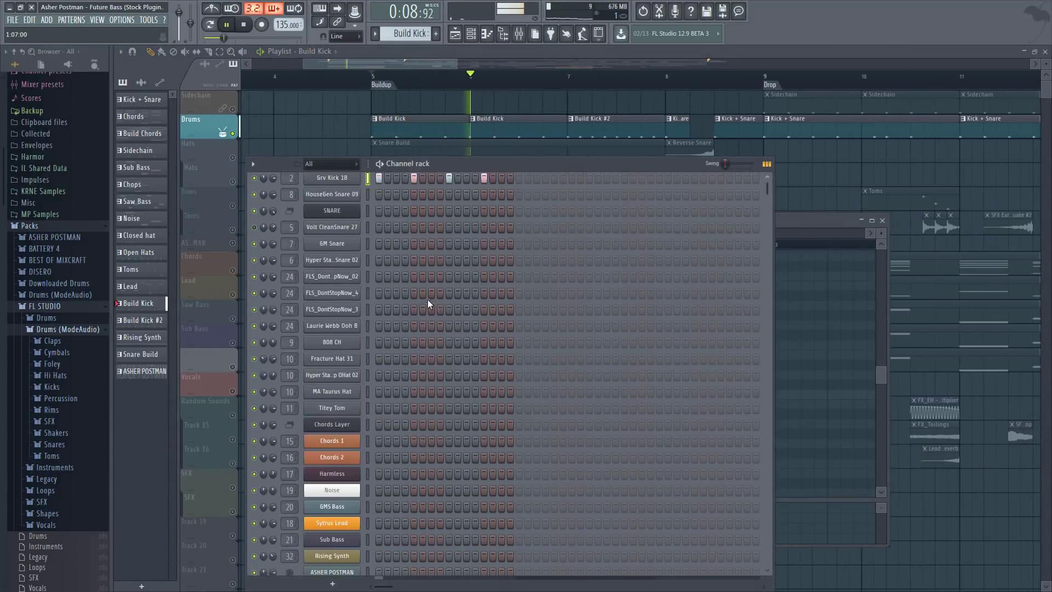
left_click(356, 304)
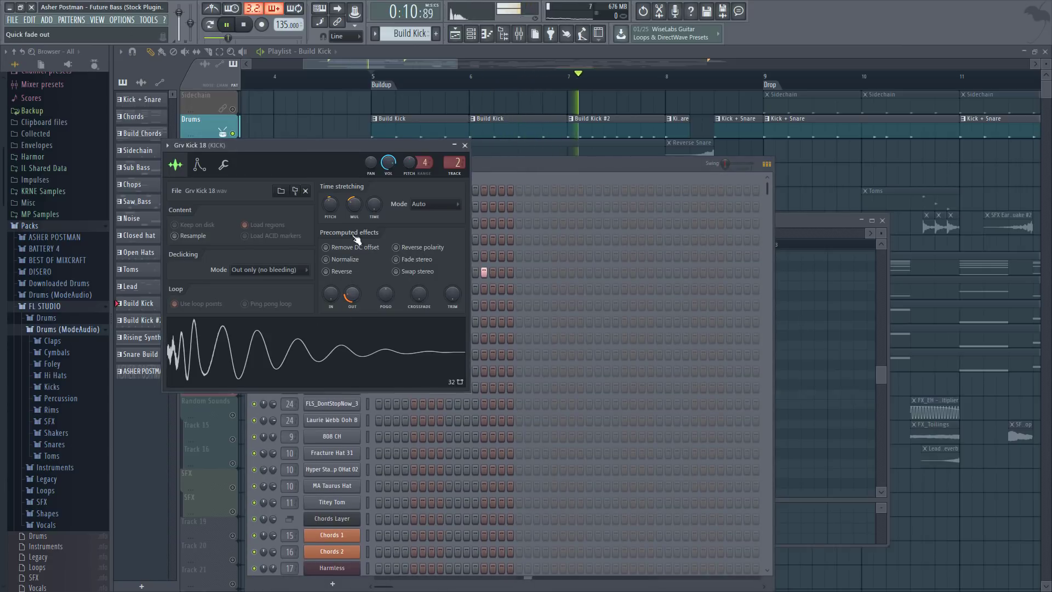
key("space")
- Replay the buildup kick, then solo the first Hats track and play its Snare Build pattern with the channel rack shown
left_click_drag(405, 63, 408, 64)
key("space")
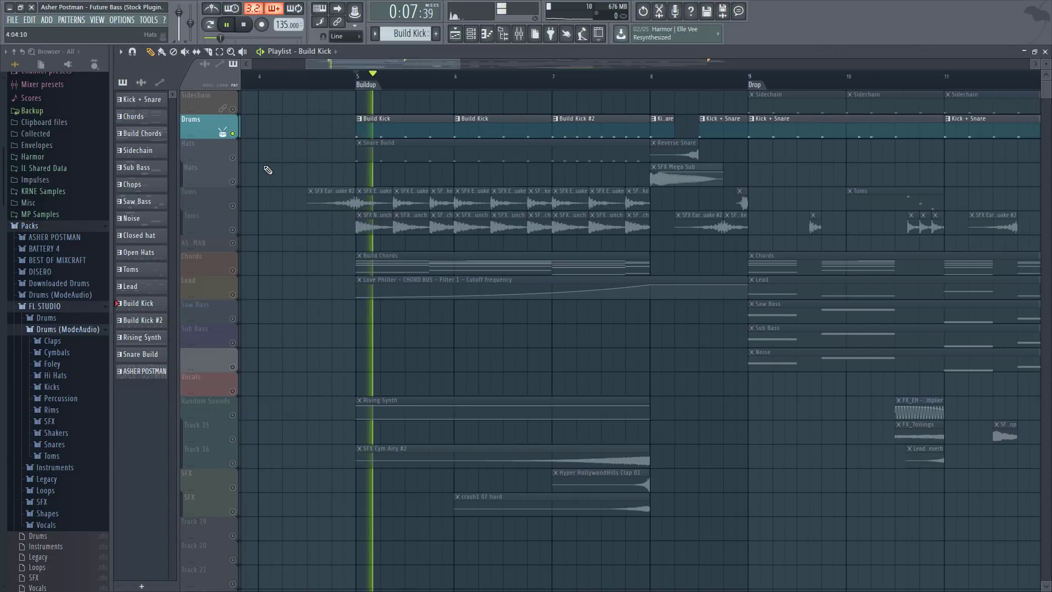
key("space")
right_click(232, 157)
key("space")
double_click(397, 156)
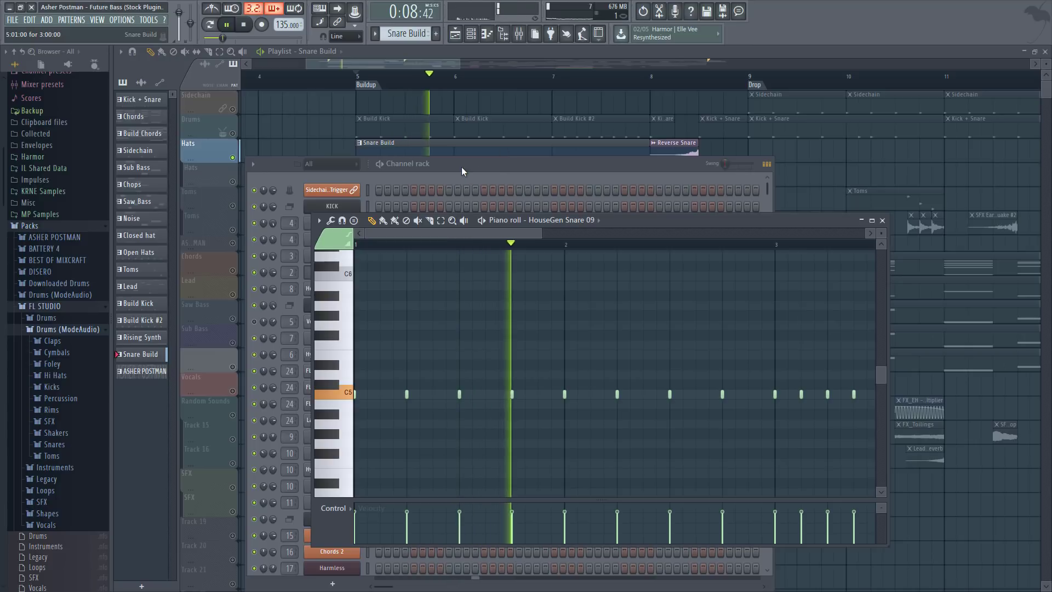
left_click(461, 166)
key("space")
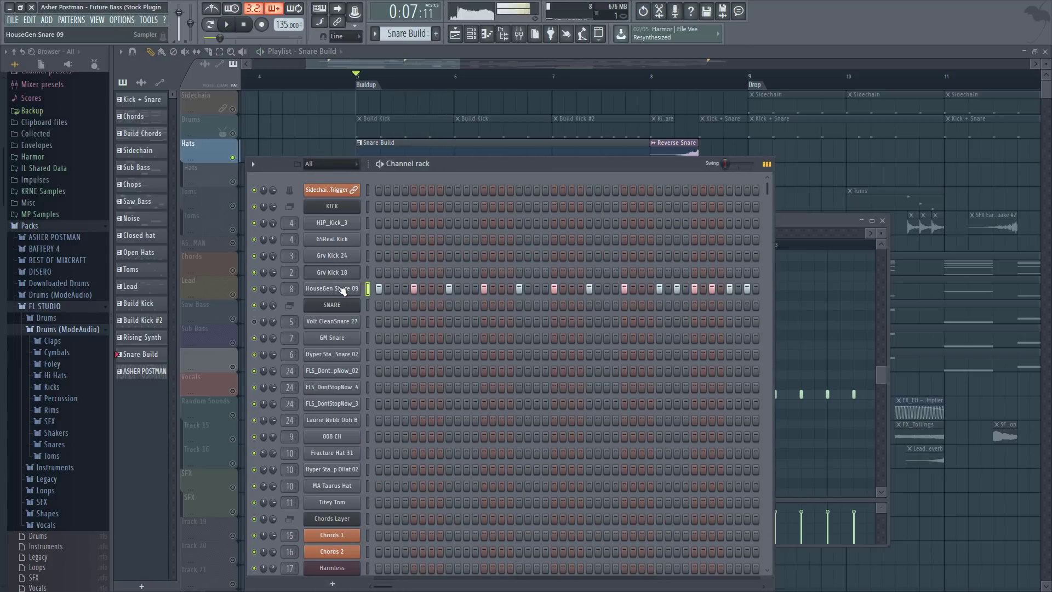
- Play the snare build again and view the effect chain on mixer track 8 Build Snare
left_click(519, 37)
key("space")
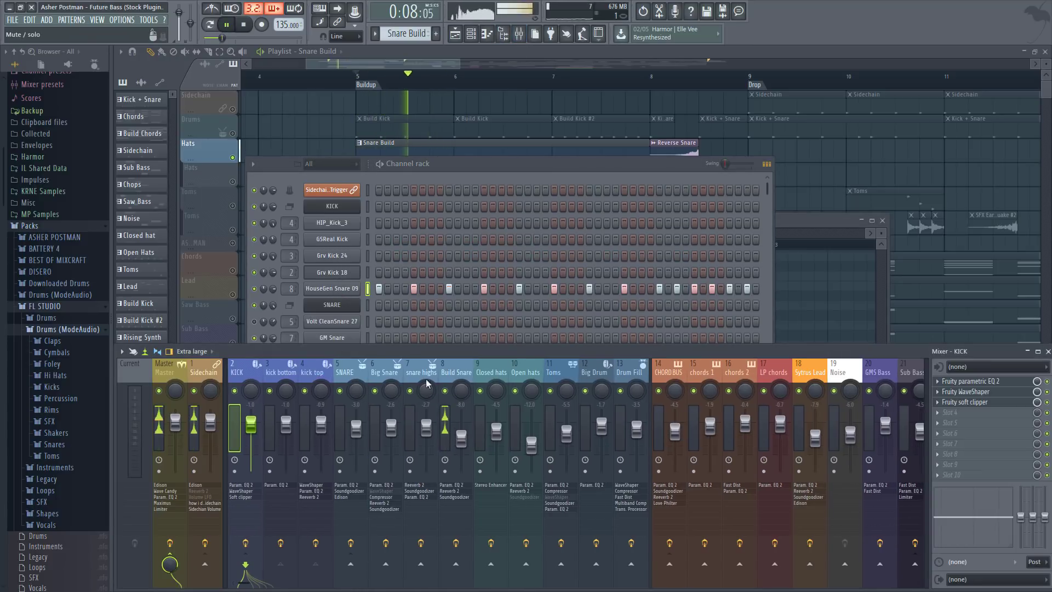
left_click(467, 463)
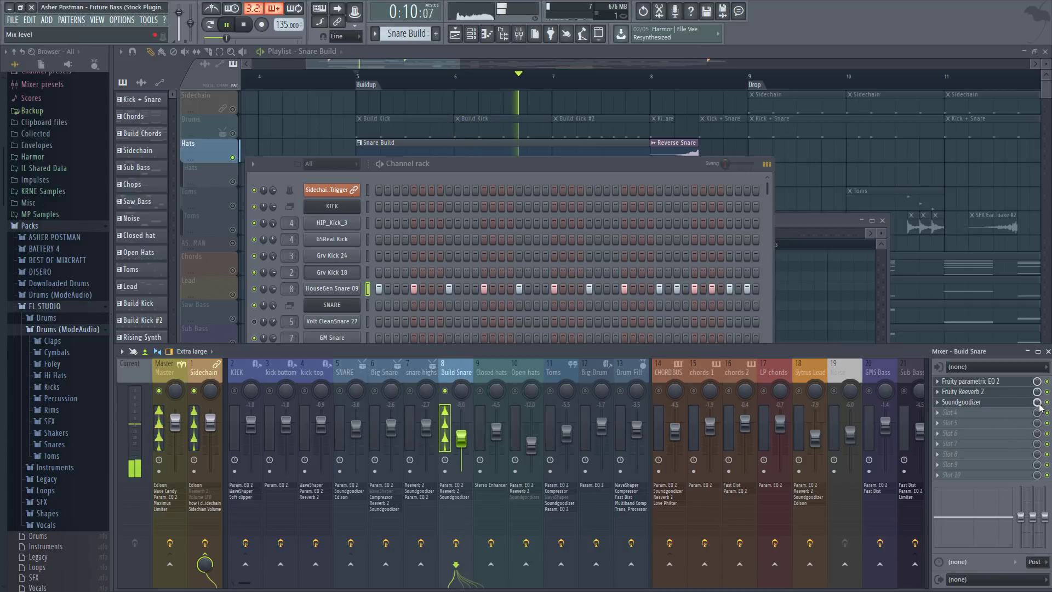
key("space")
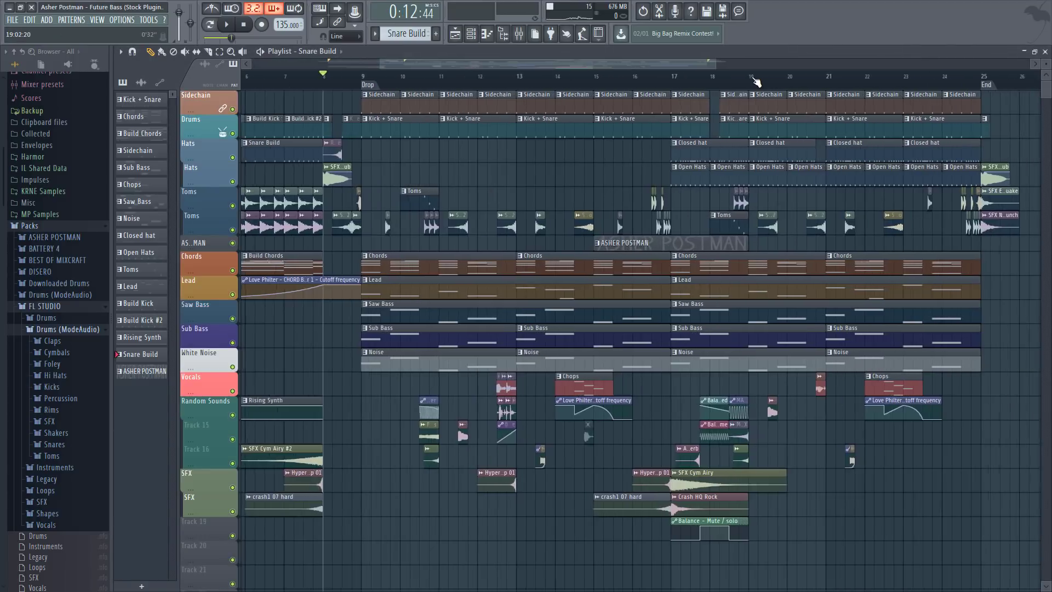
- Solo the Chords track and play it from the Drop marker at bar 9
scroll(755, 81, "up", 1)
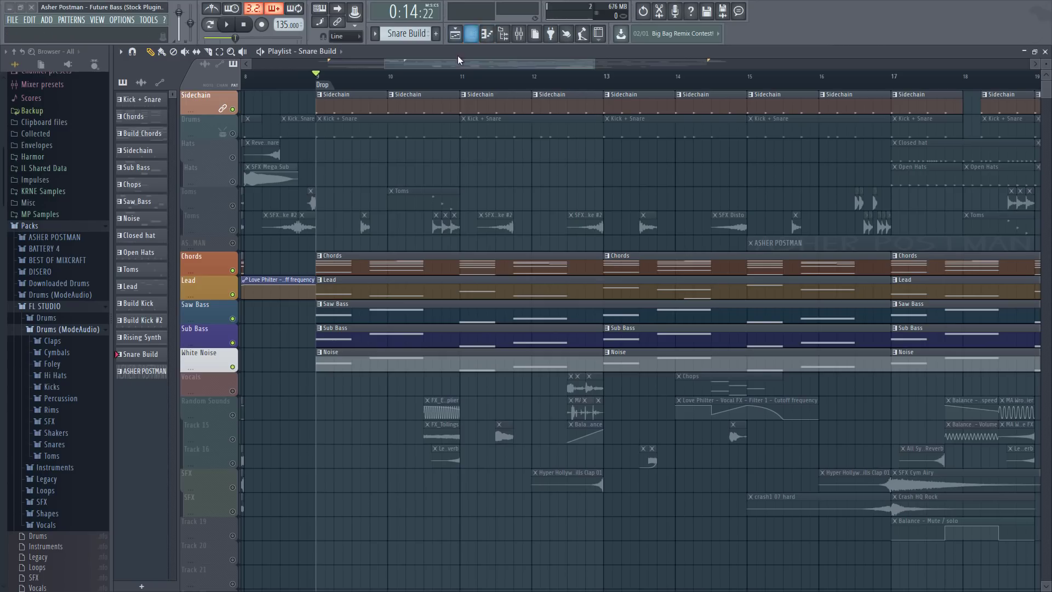
scroll(459, 68, "up", 3)
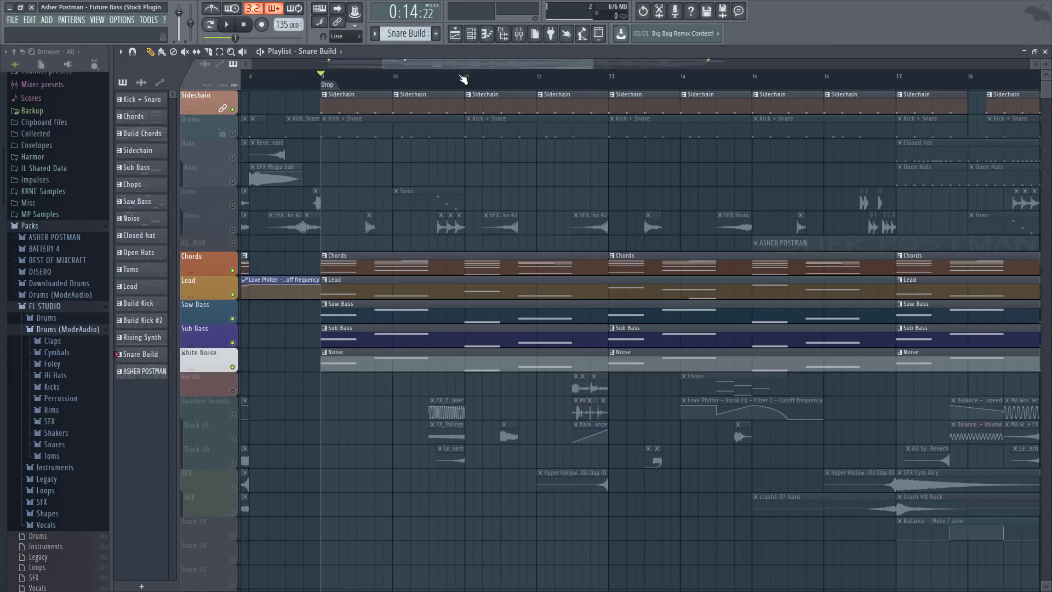
left_click_drag(439, 61, 431, 66)
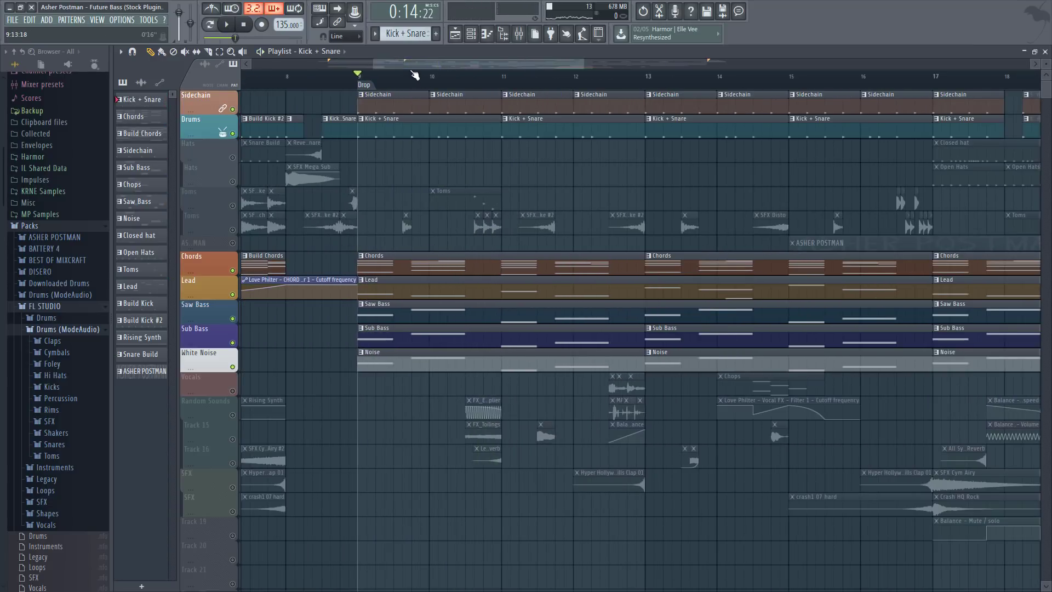
scroll(415, 75, "up", 2)
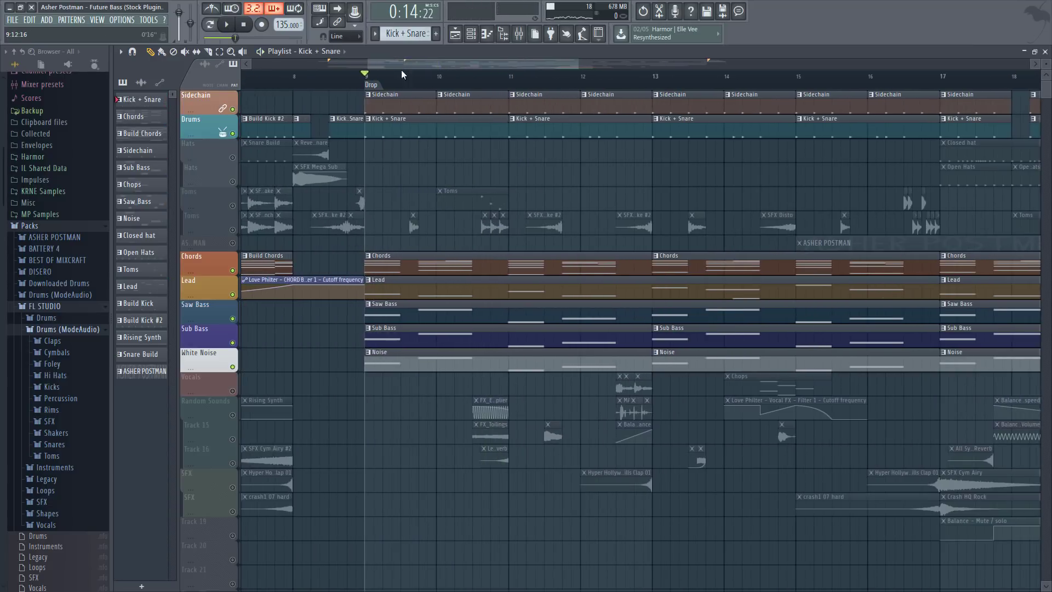
scroll(248, 245, "down", 1)
right_click(232, 246)
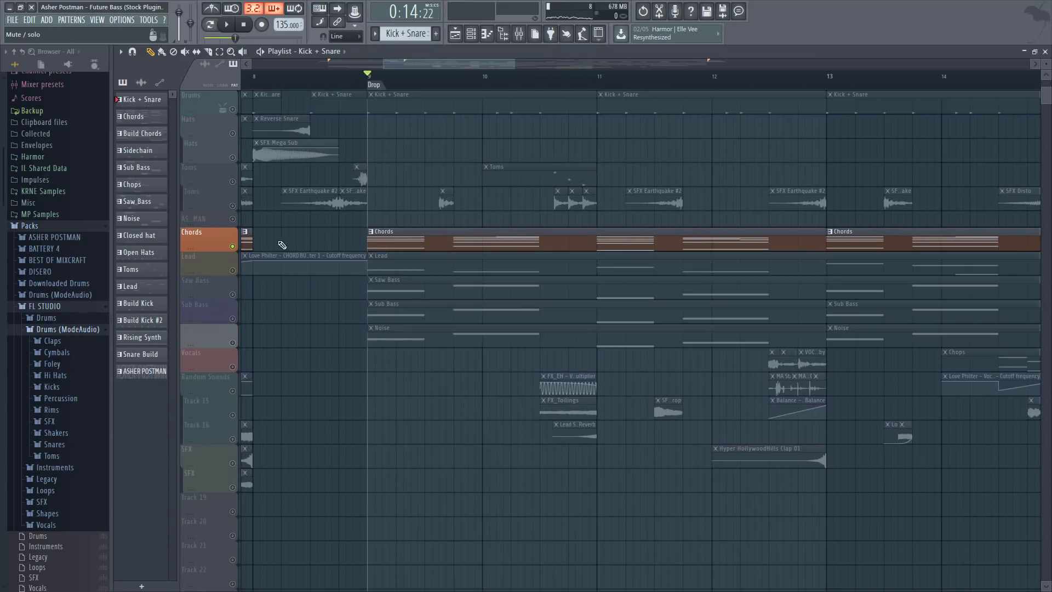
key("space")
key("space")
- Open the Chords pattern from its bar 9 clip and play its Chords Layer channel with the channel rack shown
double_click(426, 245)
left_click(442, 163)
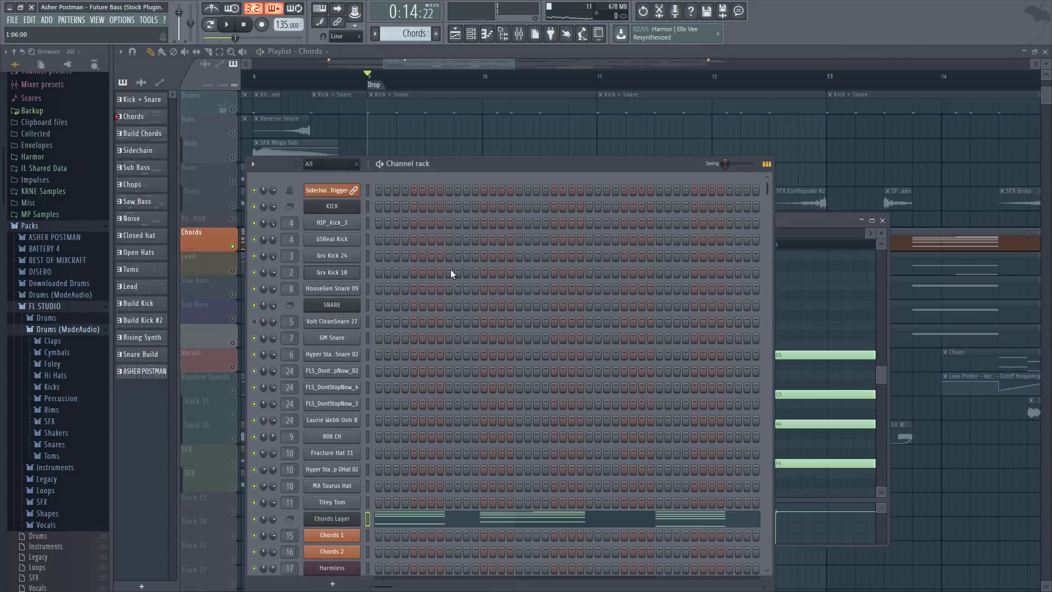
scroll(450, 268, "down", 4)
key("space")
key("space")
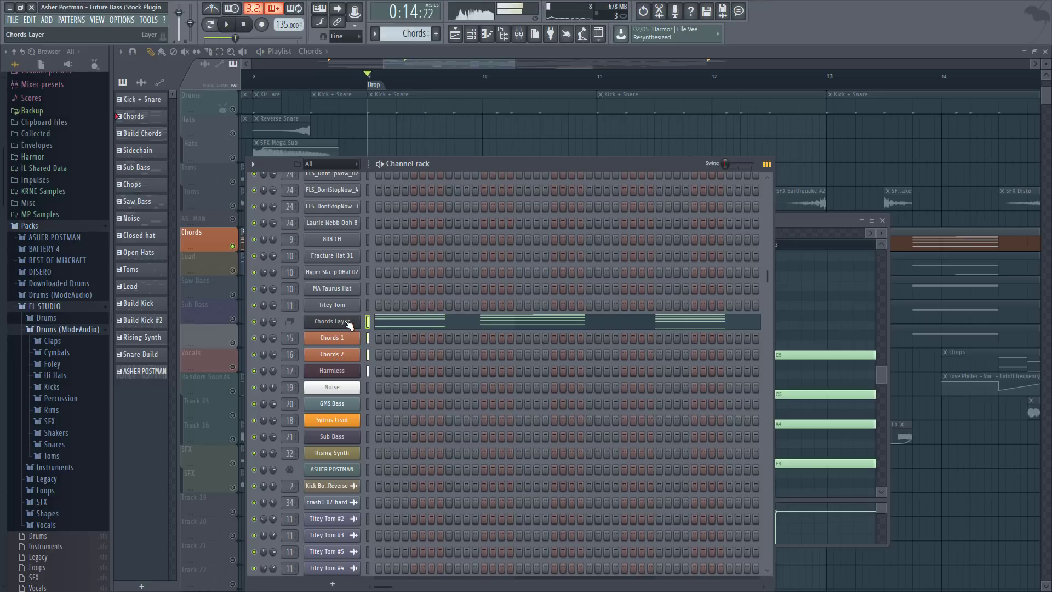
key("space")
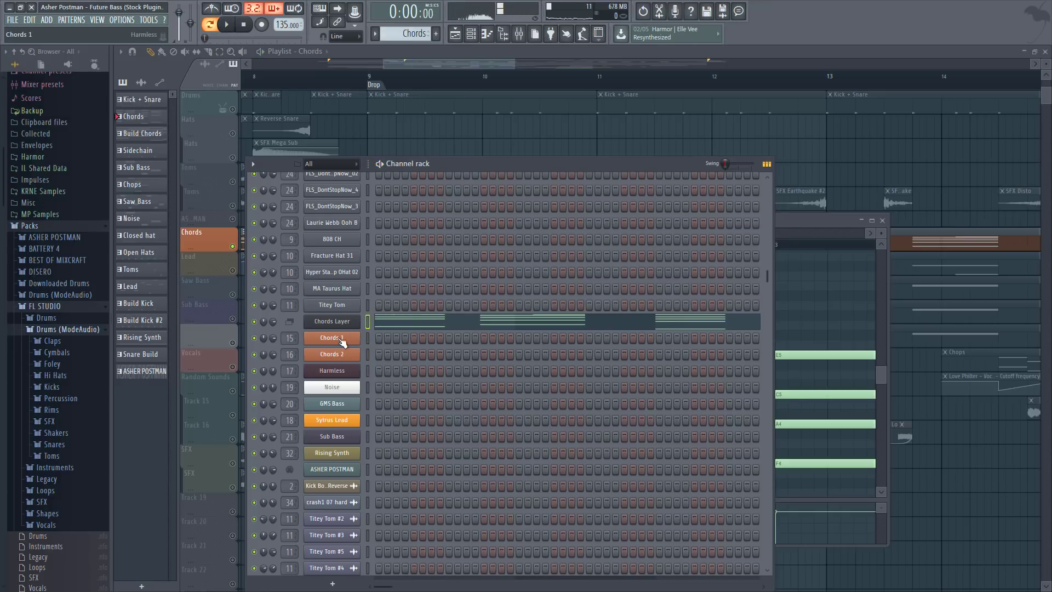
- Examine the Harmless synth on the Chords 1 channel and play the pattern with the channel rack in front
left_click(332, 337)
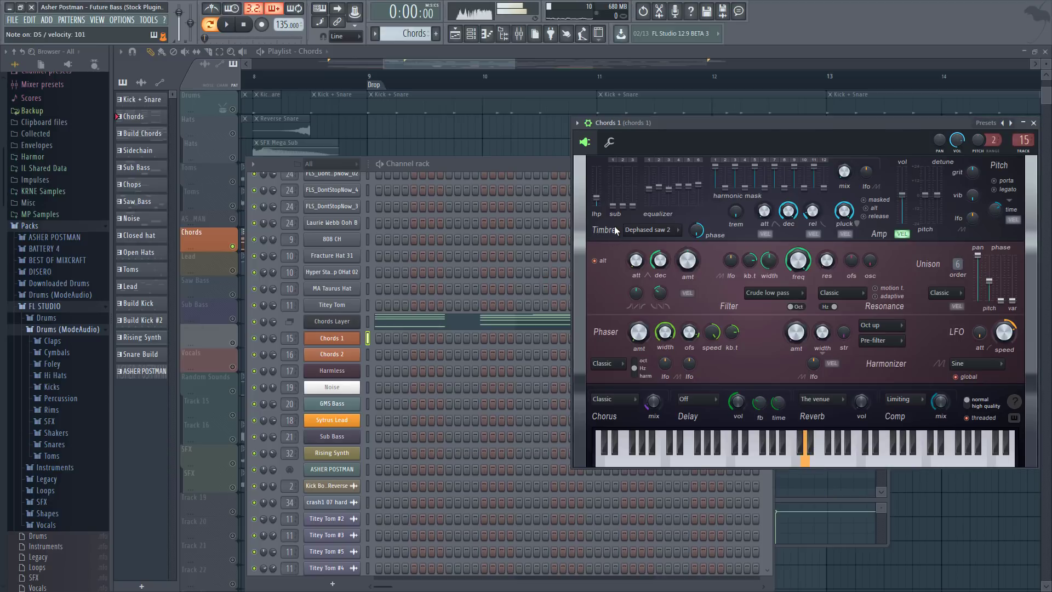
left_click_drag(669, 124, 502, 116)
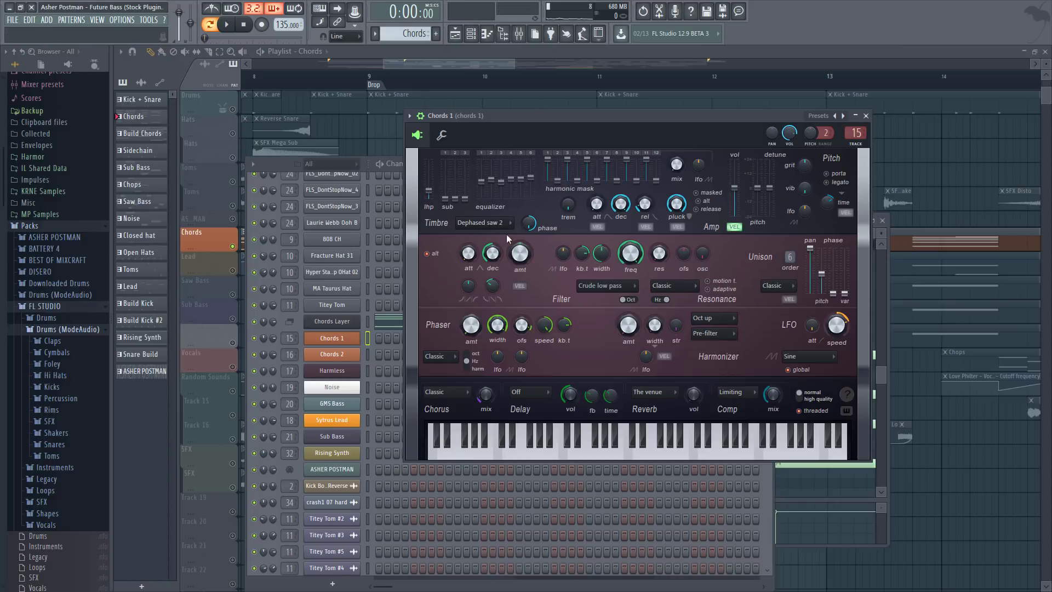
left_click(386, 171)
key("space")
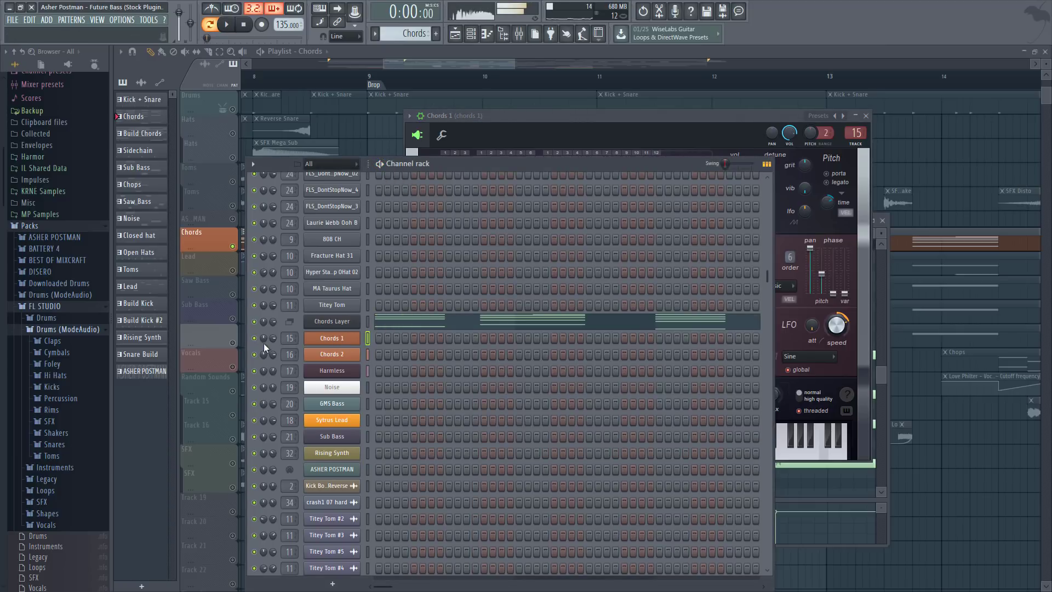
- Open the Chords 2 channel's 3x Osc and reposition its window to examine the oscillator settings
left_click(332, 355)
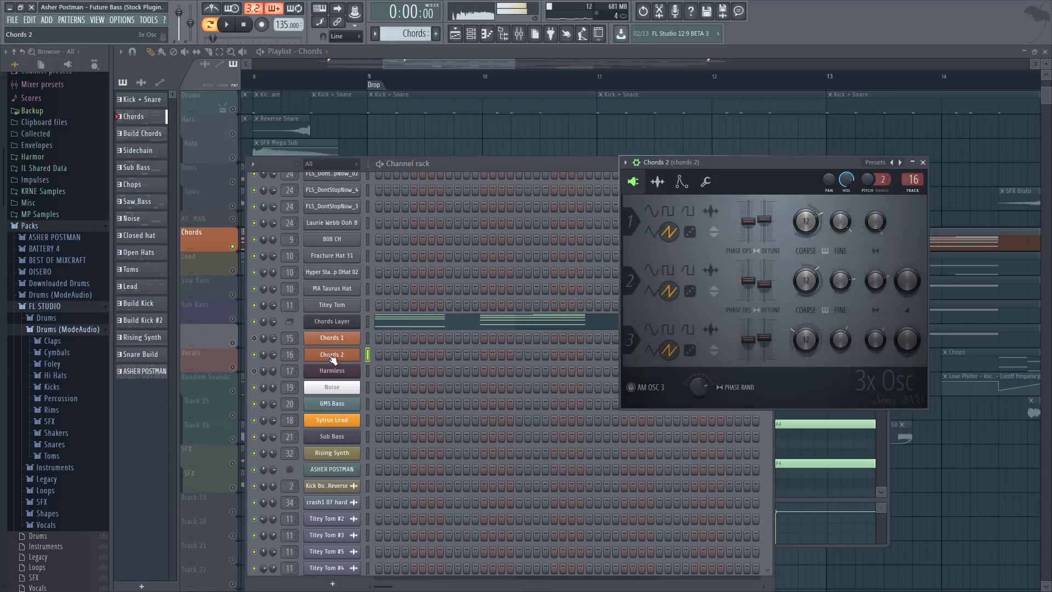
left_click_drag(668, 161, 603, 117)
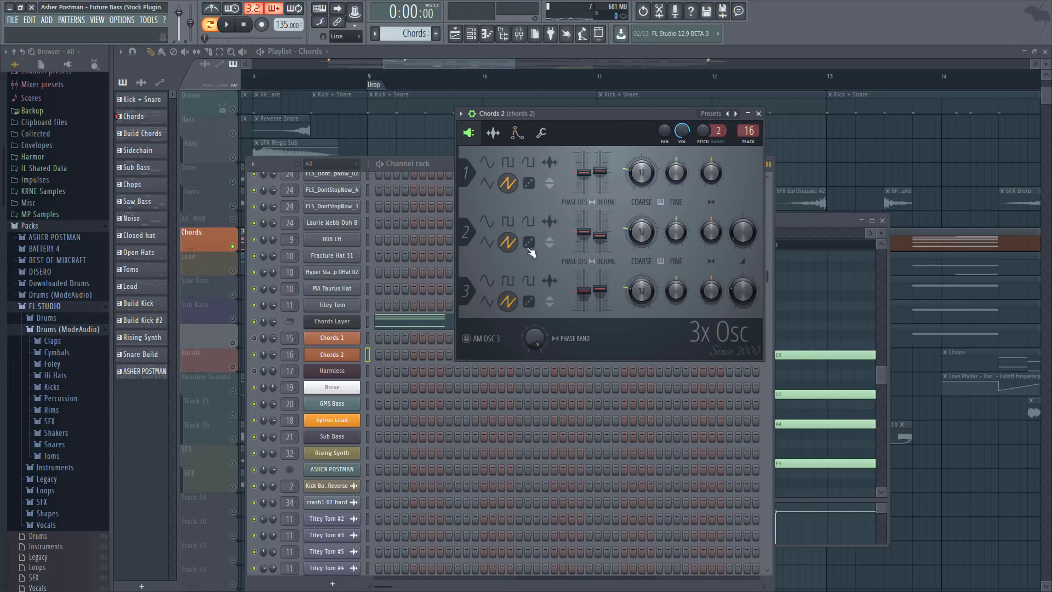
left_click_drag(598, 120, 693, 89)
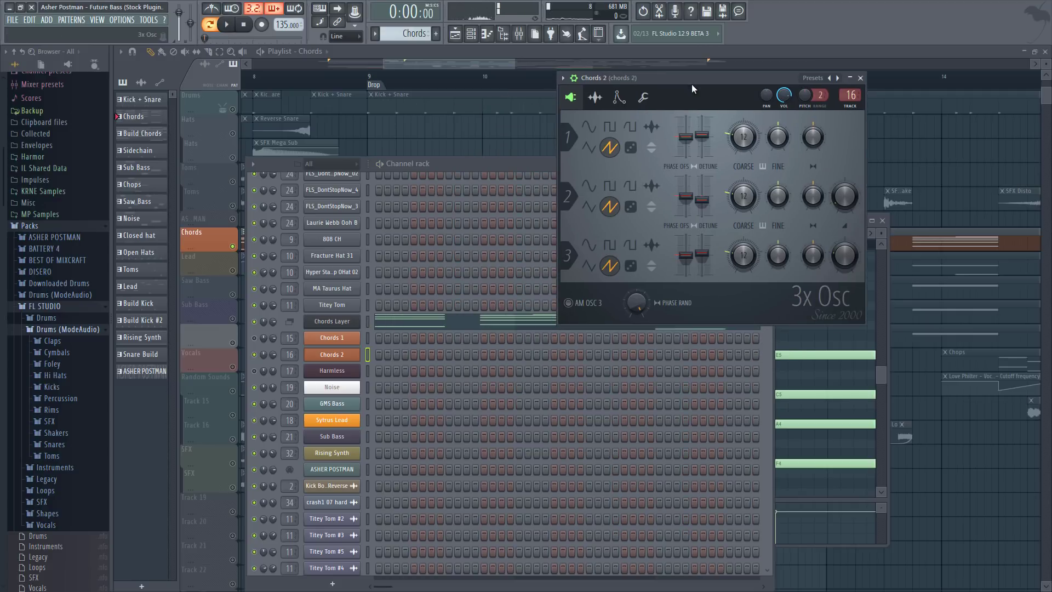
- Isolate the Harmless channel and view its synth, restoring the Chords 1 and Chords 2 channels
left_click(258, 373)
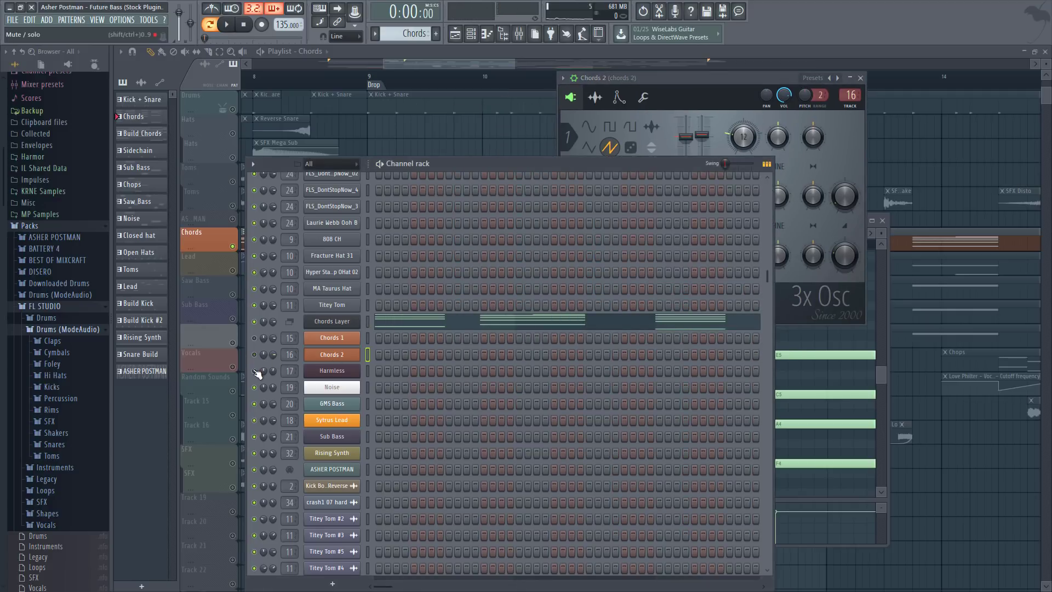
left_click(332, 372)
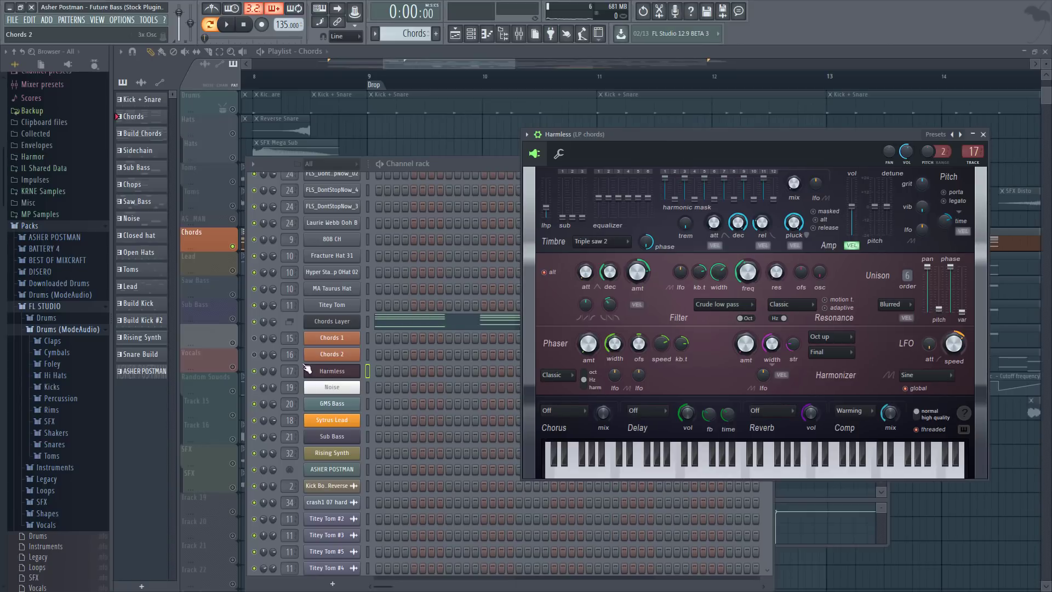
left_click(257, 362)
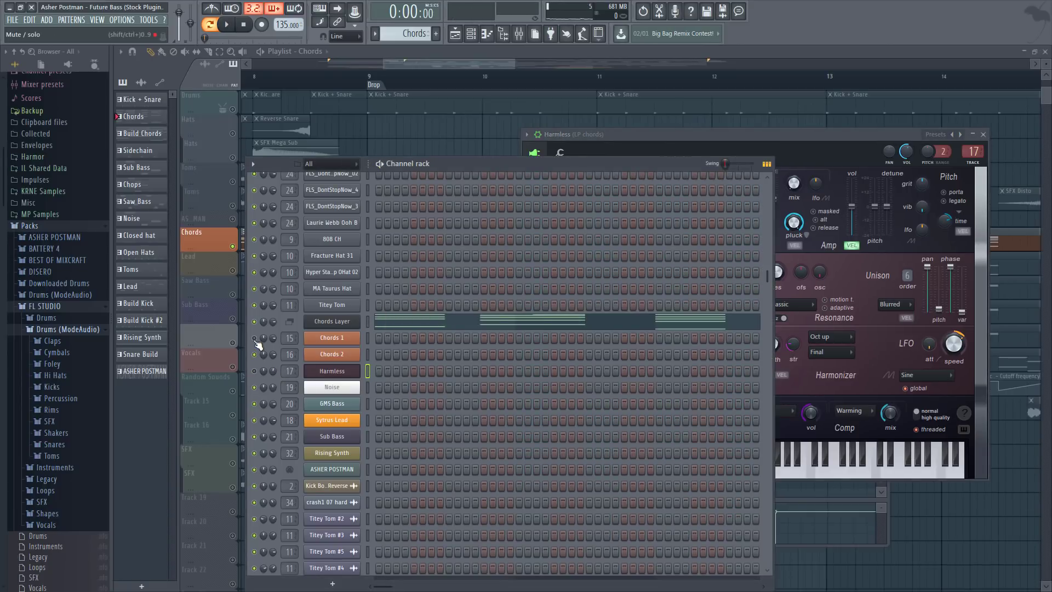
- Solo the chords 1 and chords 2 mixer tracks in turn and view the CHORD BUS effects
left_click(521, 36)
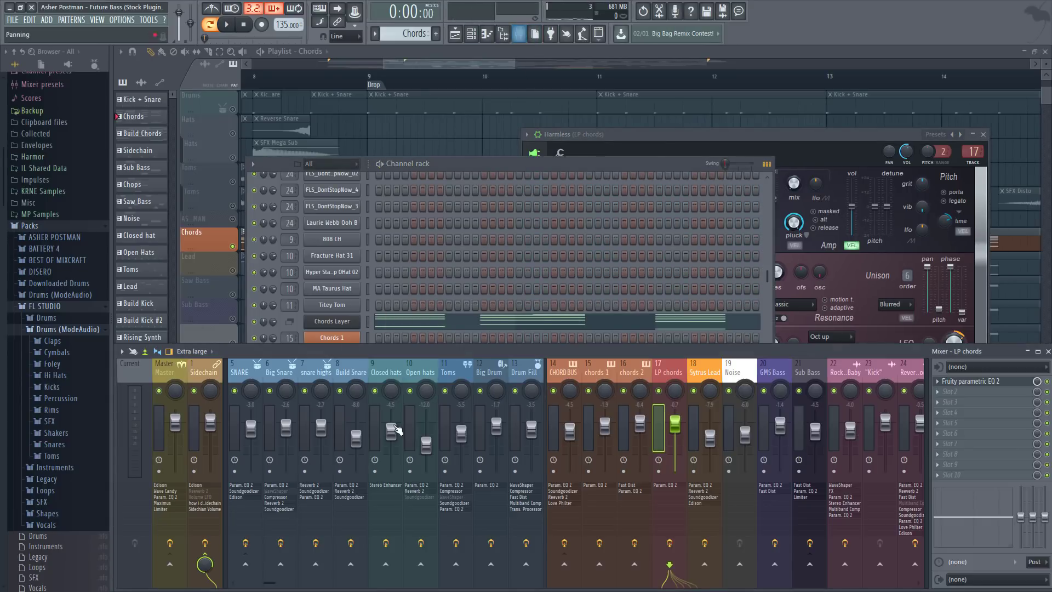
right_click(591, 389)
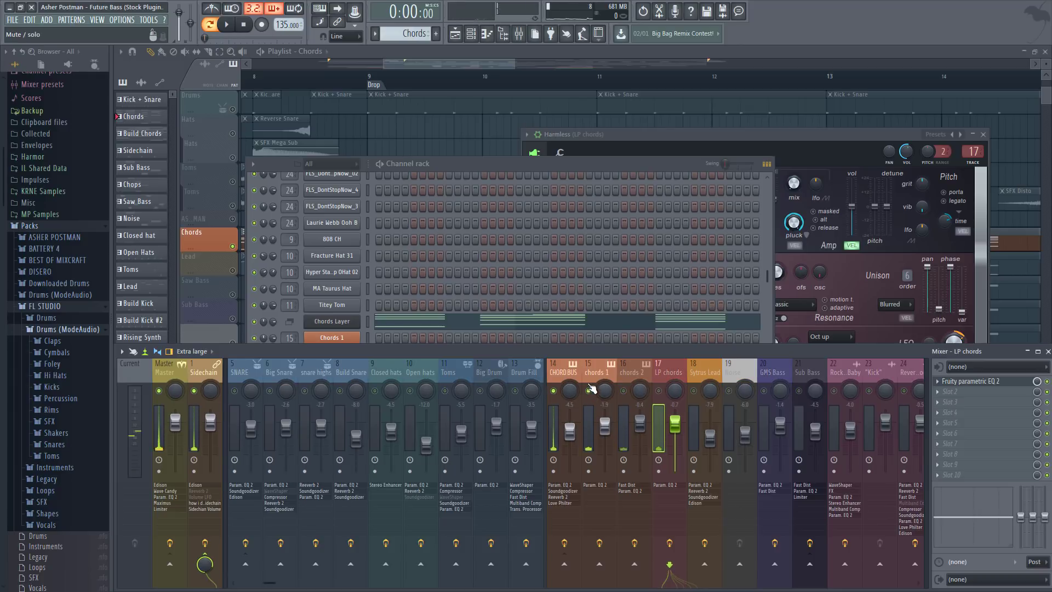
left_click(601, 374)
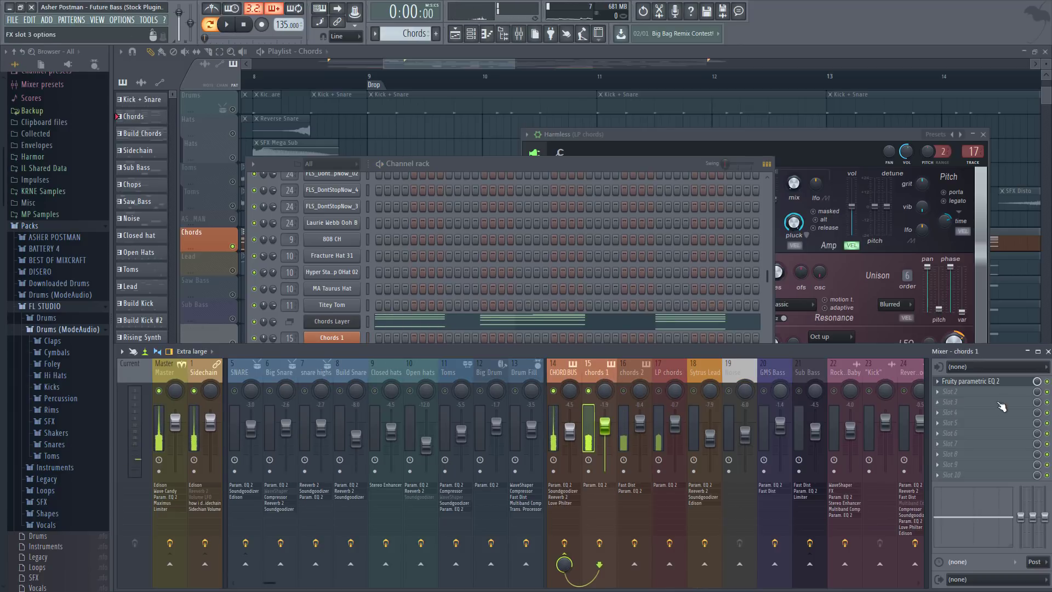
left_click(573, 375)
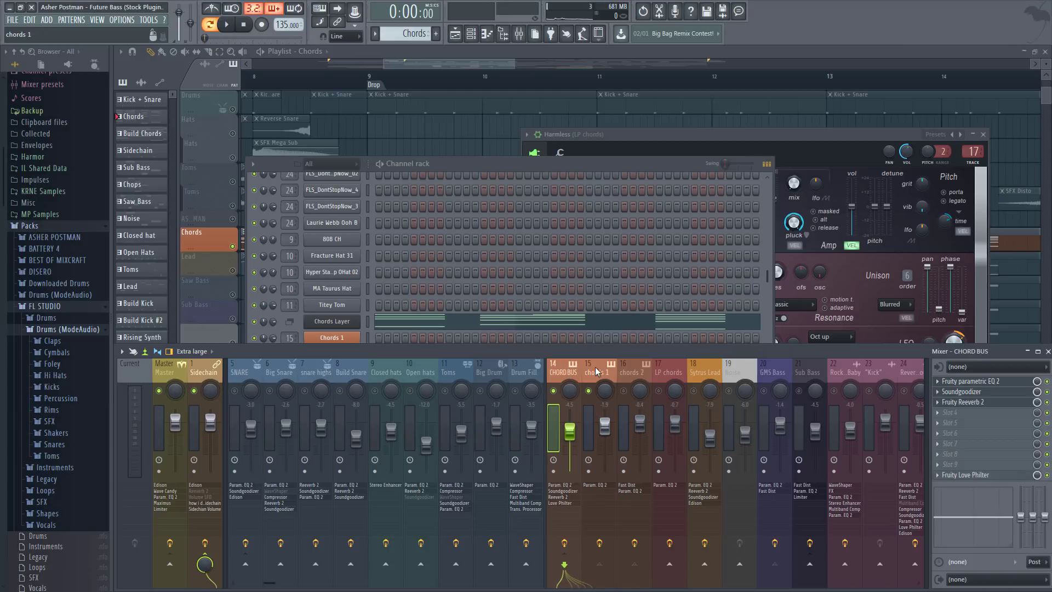
right_click(625, 391)
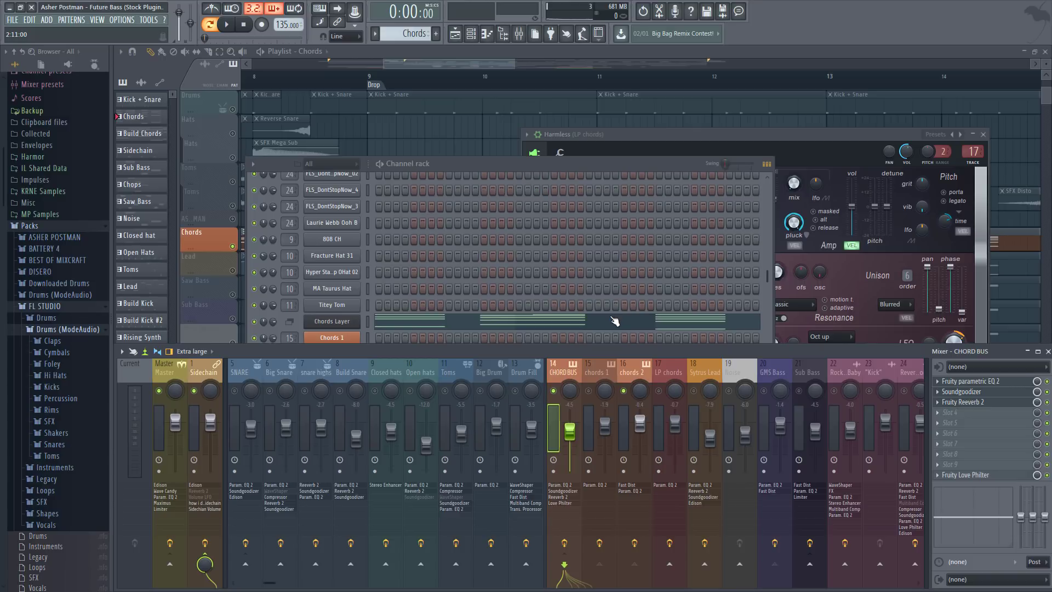
right_click(588, 390)
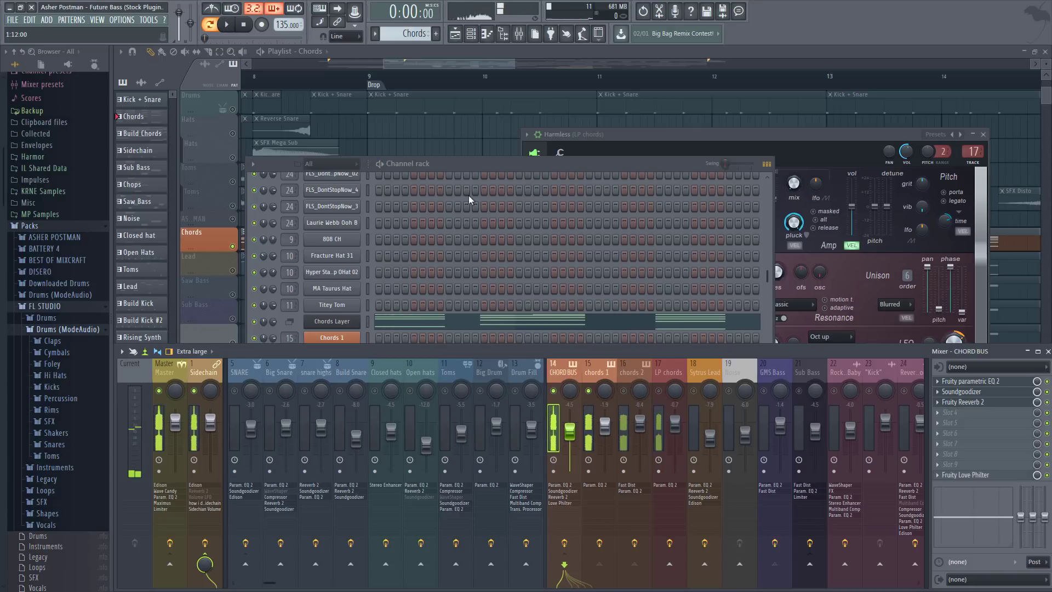
- Open the Fruity parametric EQ 2 on the chords 1 mixer track and audition the pattern
left_click(597, 376)
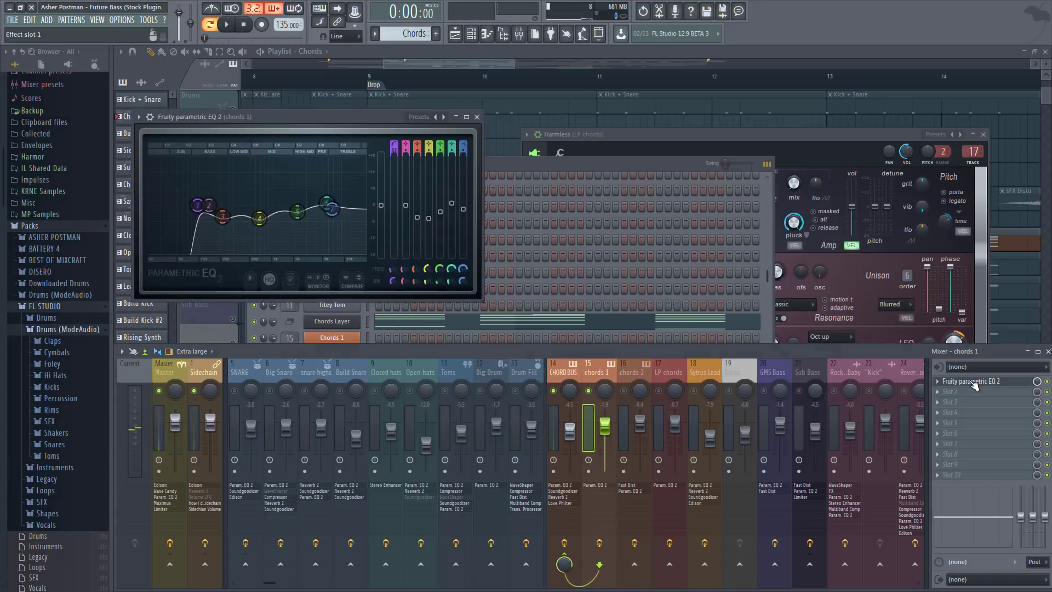
left_click(970, 381)
key("space")
key("space")
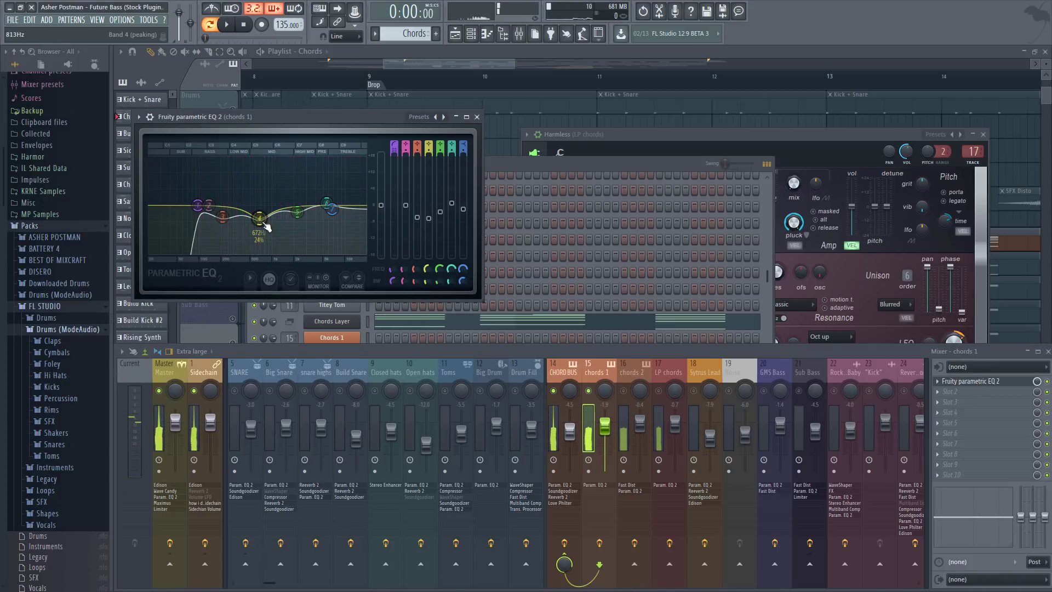
- Adjust bands 3 and 4 of the chords 1 Fruity parametric EQ 2 while playing the Chords pattern
key("space")
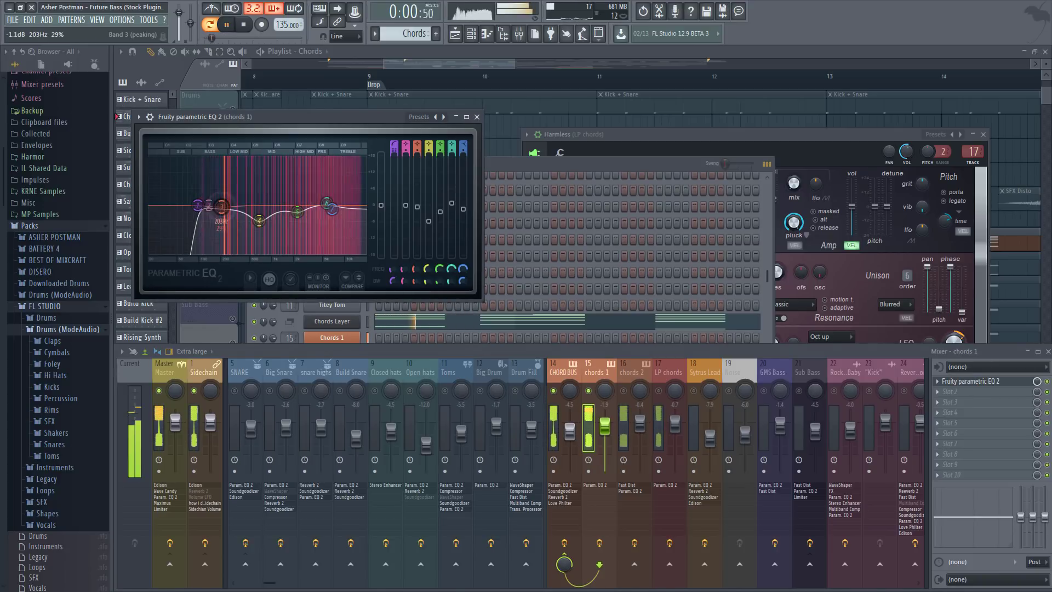
mouse_move(259, 220)
left_mouse_down()
mouse_move(258, 192)
mouse_move(256, 216)
left_mouse_up()
key("space")
key("space")
key("space")
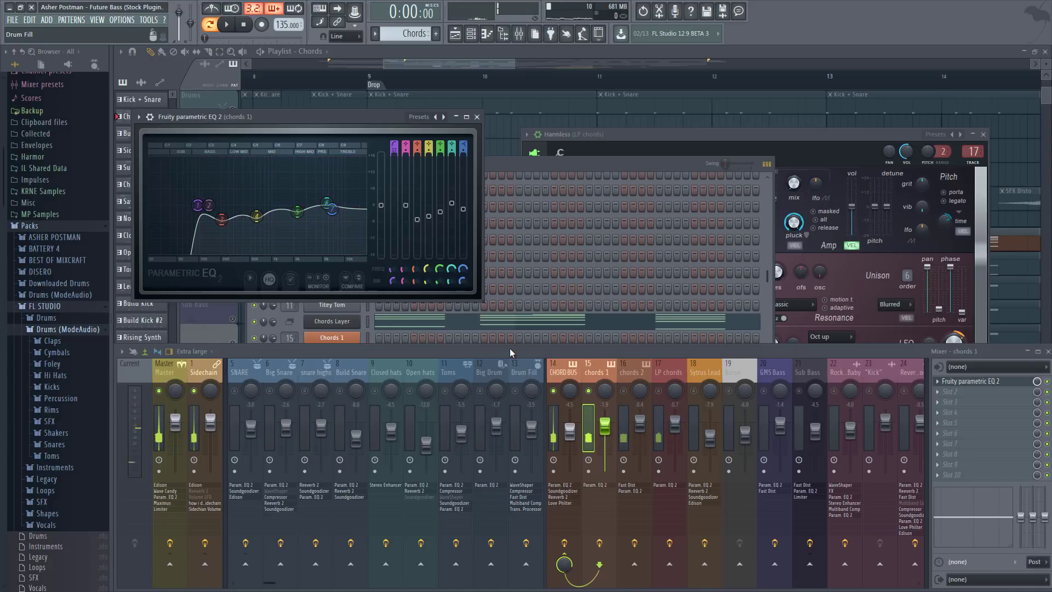
key("space")
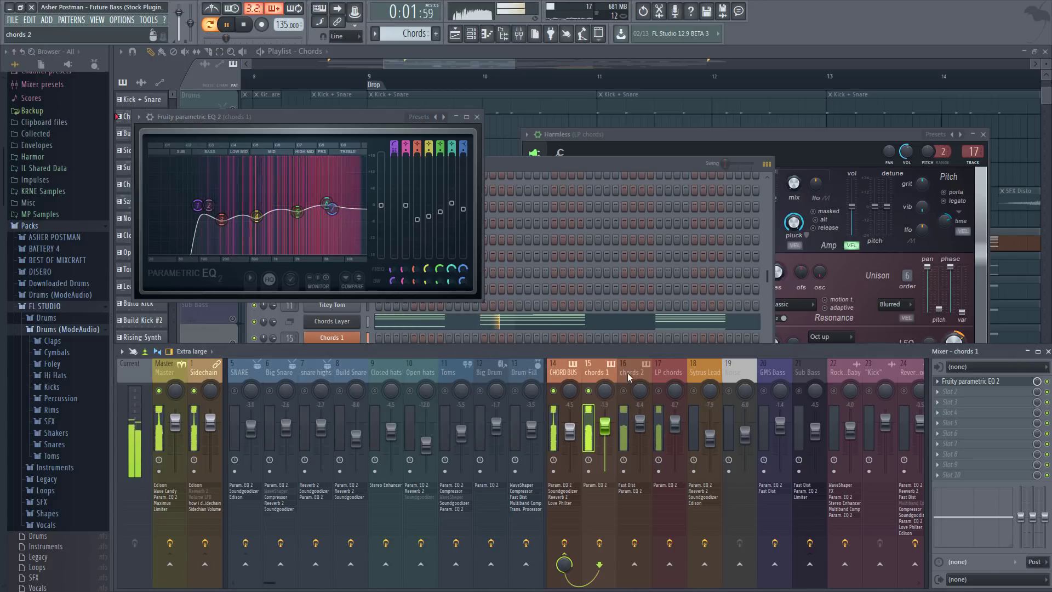
- Play the Chords pattern with the channel rack brought in front of the EQ
key("space")
key("space")
left_click(583, 165)
key("space")
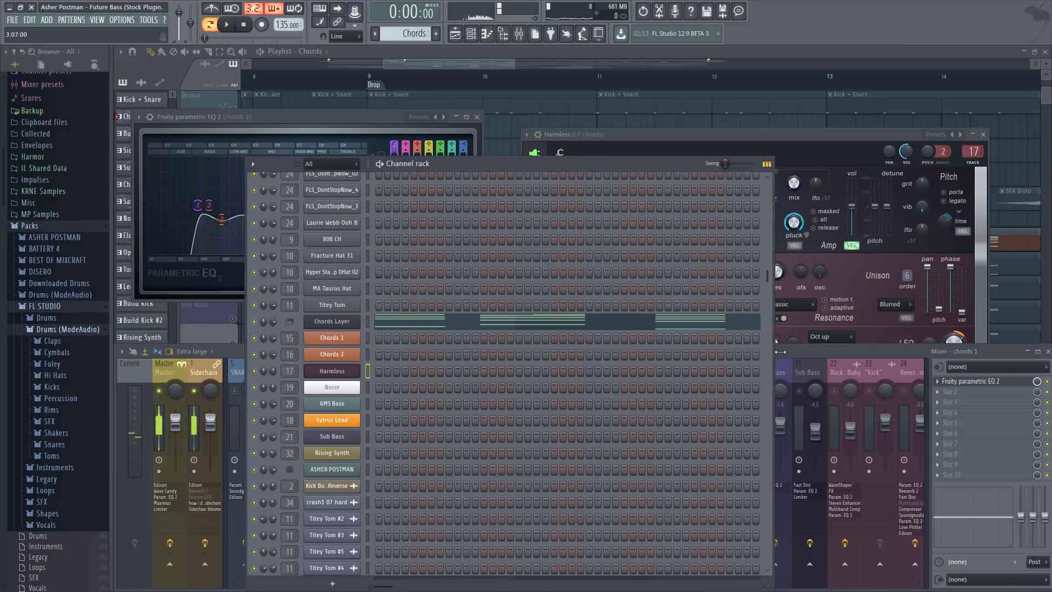
- Examine the Fruity parametric EQ 2 and Fruity Fast Dist on the chords 2 mixer track while playing the pattern
left_click(781, 351)
left_click(984, 391)
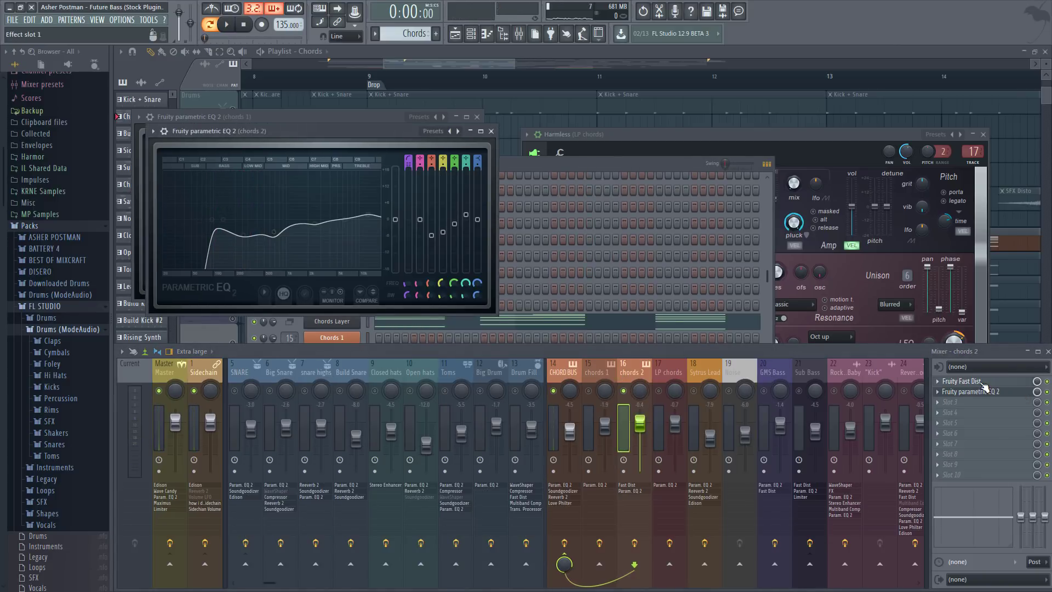
left_click(985, 381)
key("space")
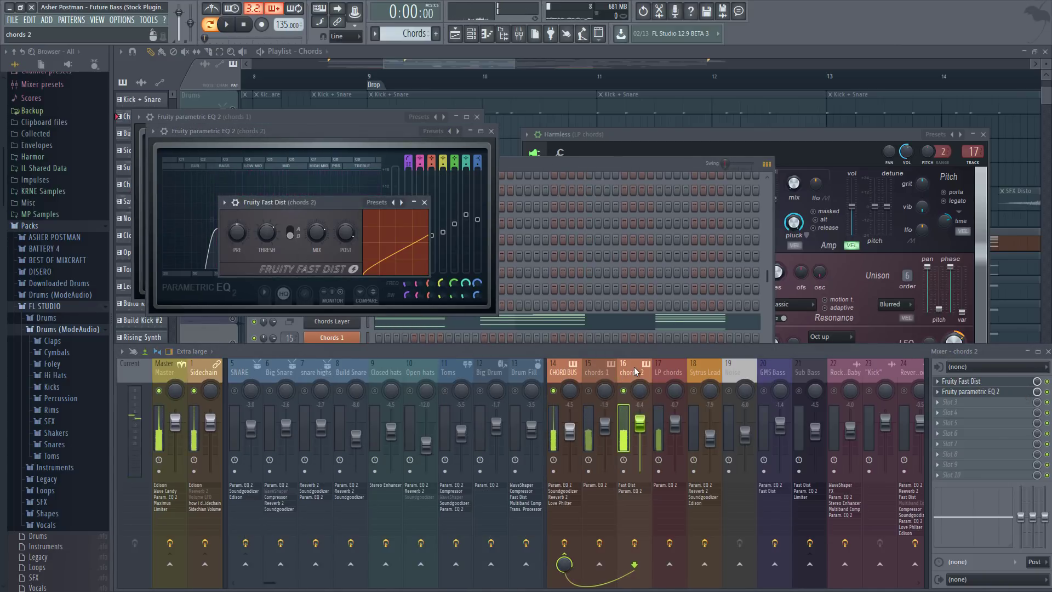
left_click(983, 393)
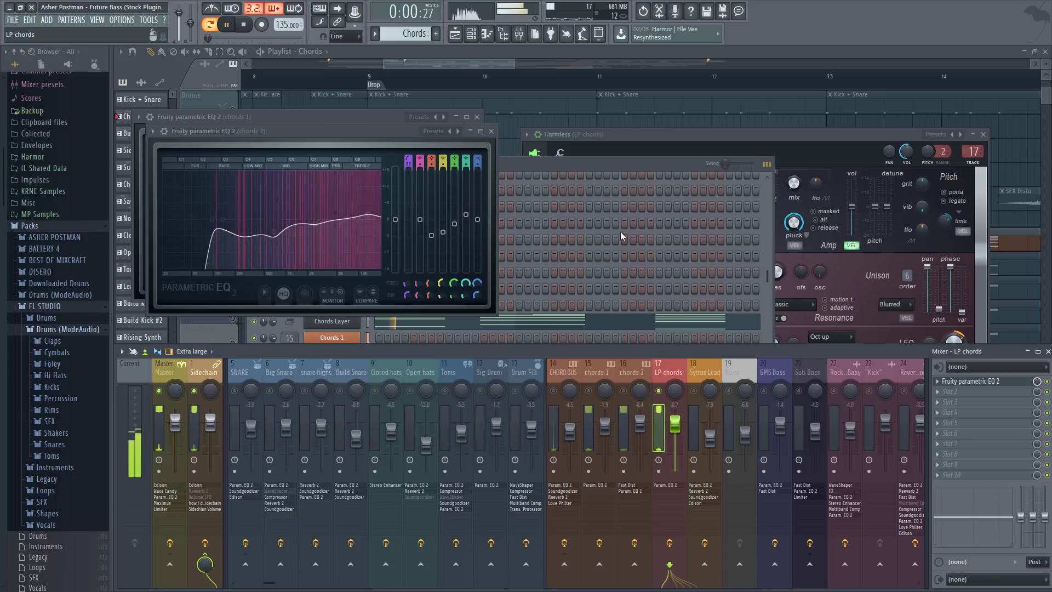
- Look through the channels in the channel rack and reopen the Harmless synth used for the LP chords
left_click(589, 163)
scroll(451, 298, "down", 3)
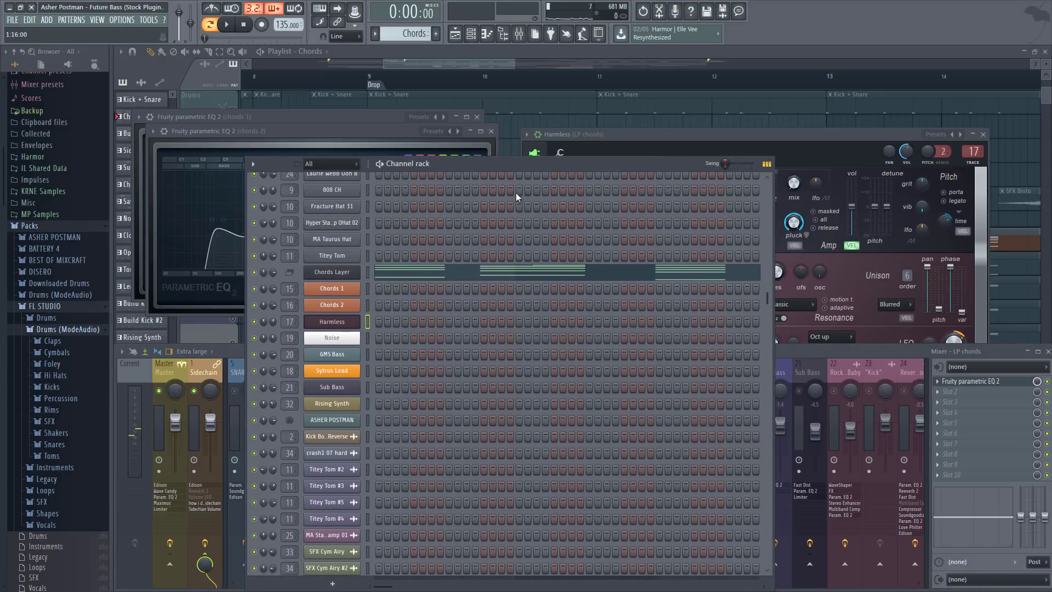
scroll(479, 269, "up", 10)
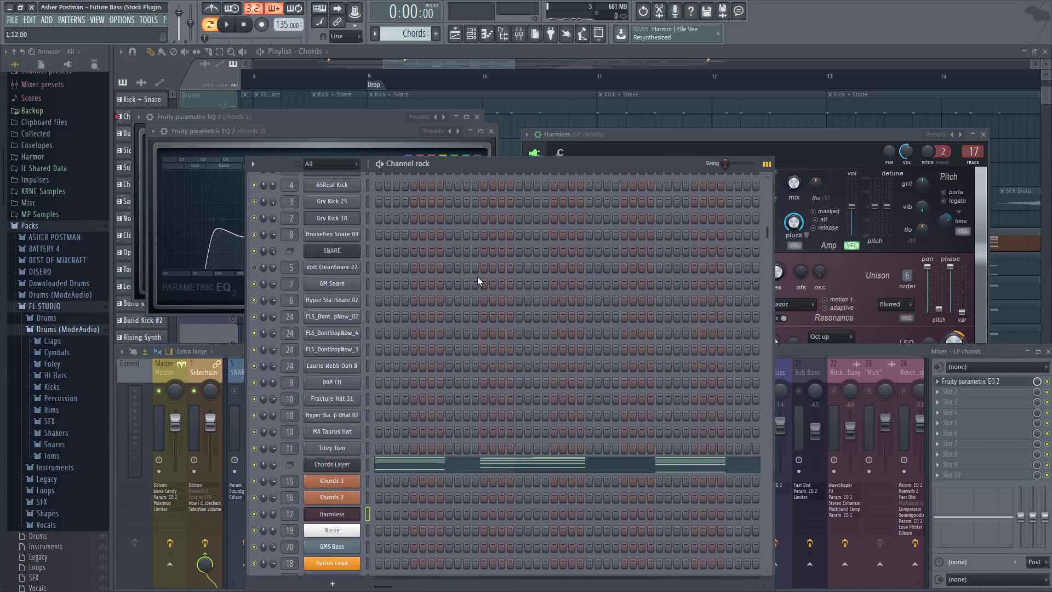
scroll(477, 276, "down", 8)
scroll(478, 276, "down", 3)
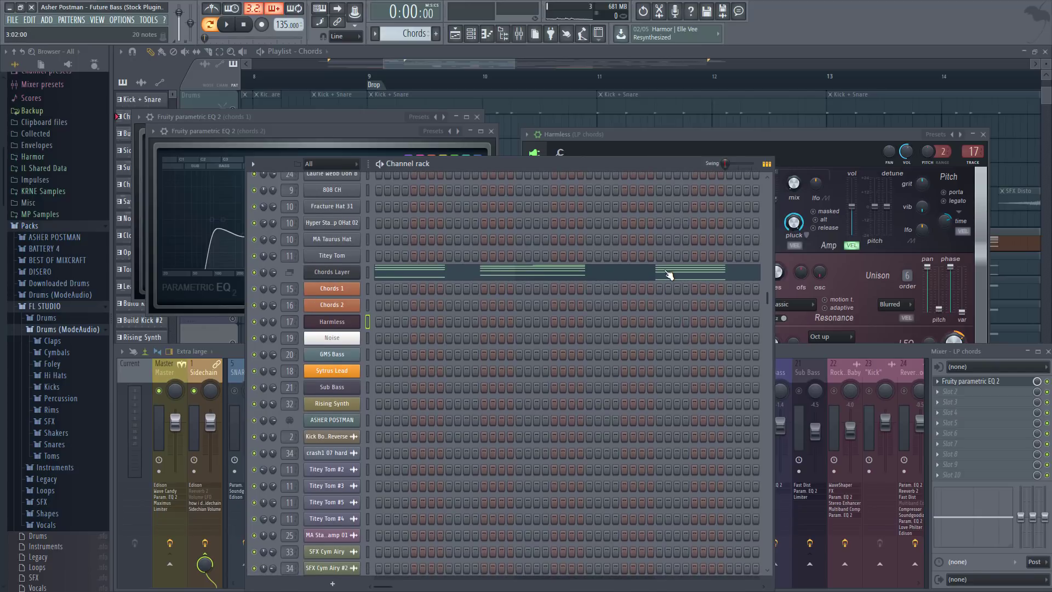
left_click(353, 327)
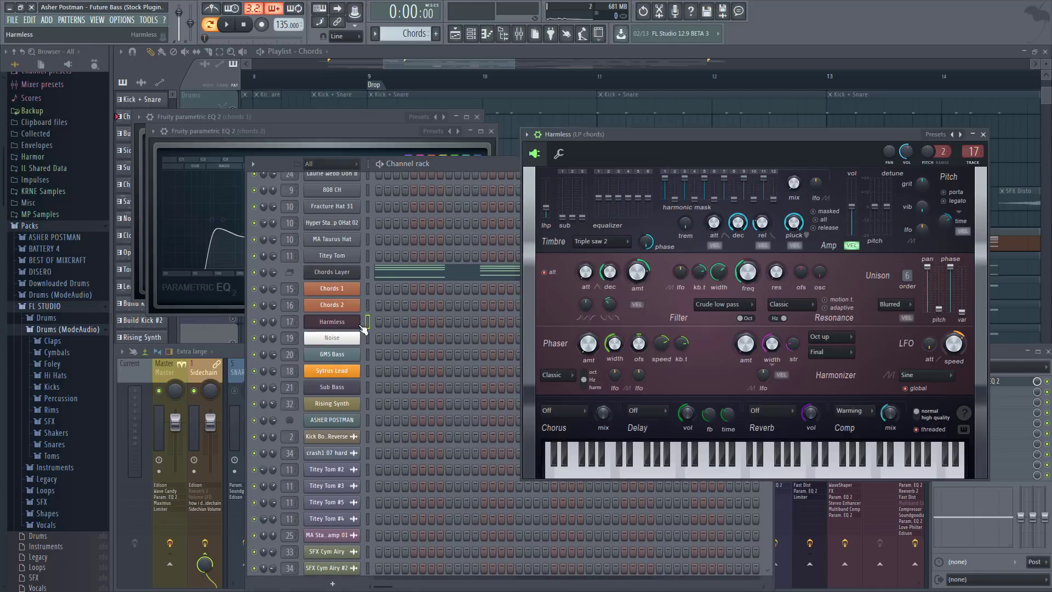
- Return to the mixer, check the chords 1 track and select the LP chords track
left_click(1016, 351)
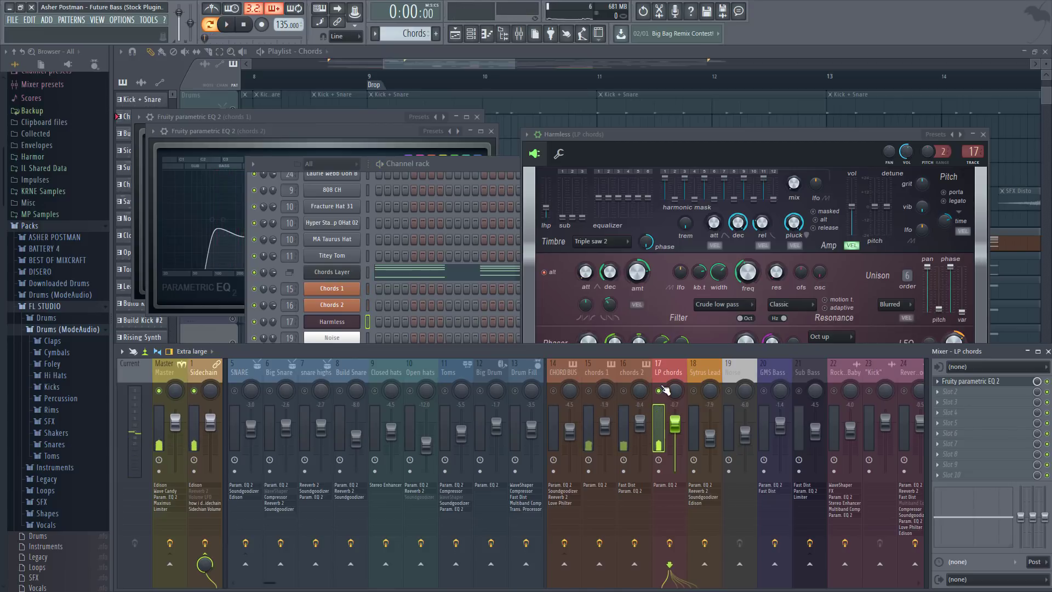
scroll(603, 384, "right", 3)
left_click(518, 379)
left_click(502, 371)
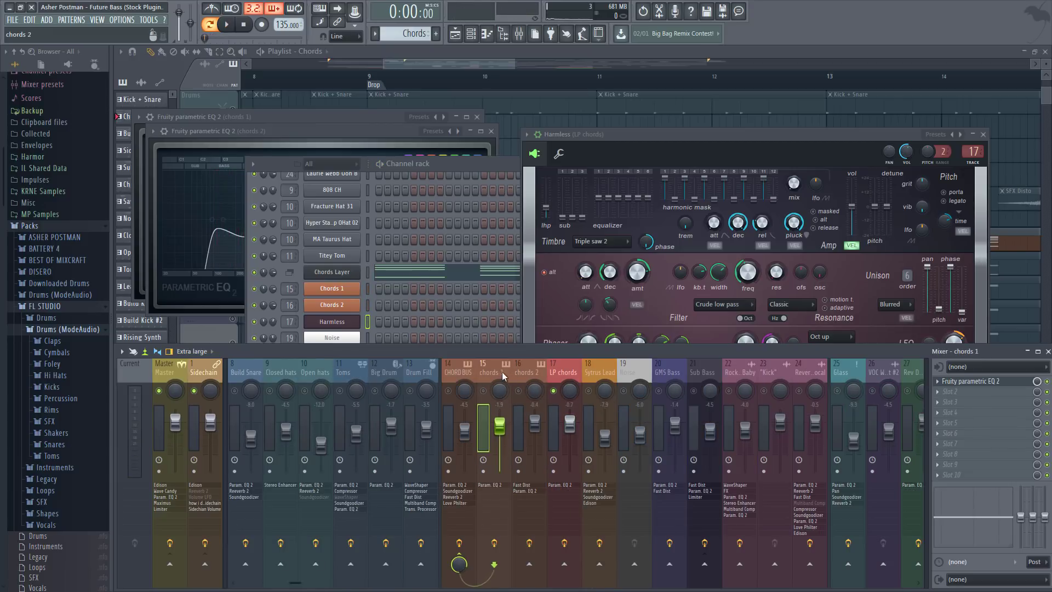
left_click(561, 375)
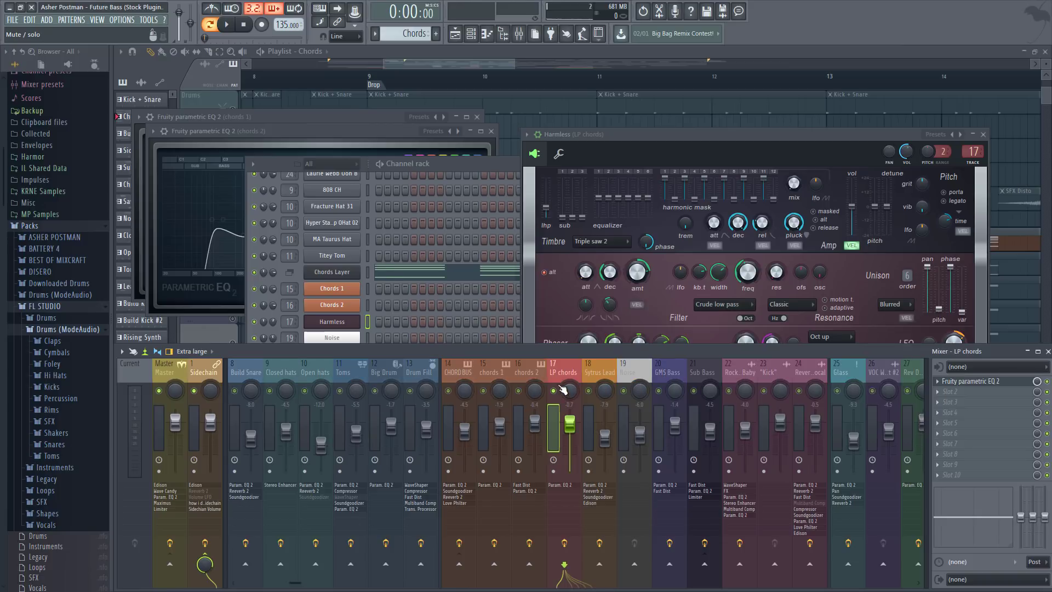
- Open the Fruity parametric EQ 2 on the LP chords track and examine its curve while playing the pattern
key("space")
key("space")
left_click(993, 385)
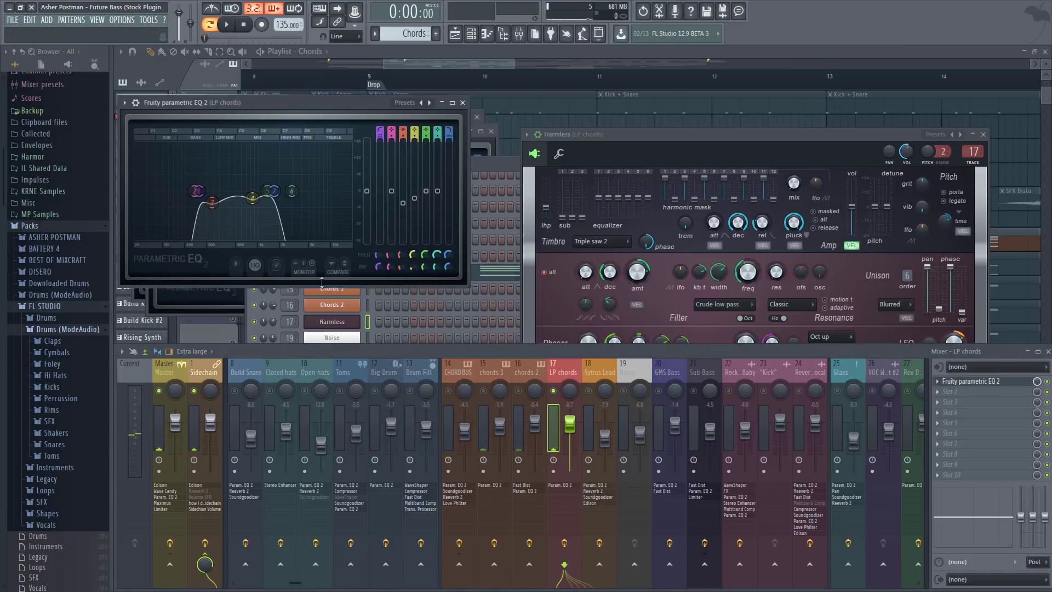
key("space")
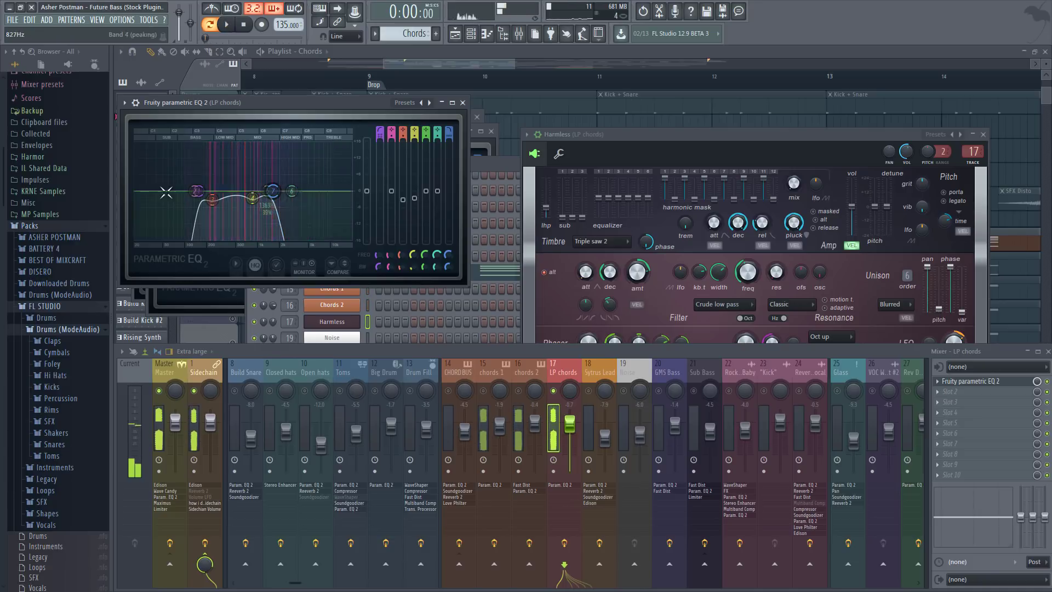
key("space")
key("space")
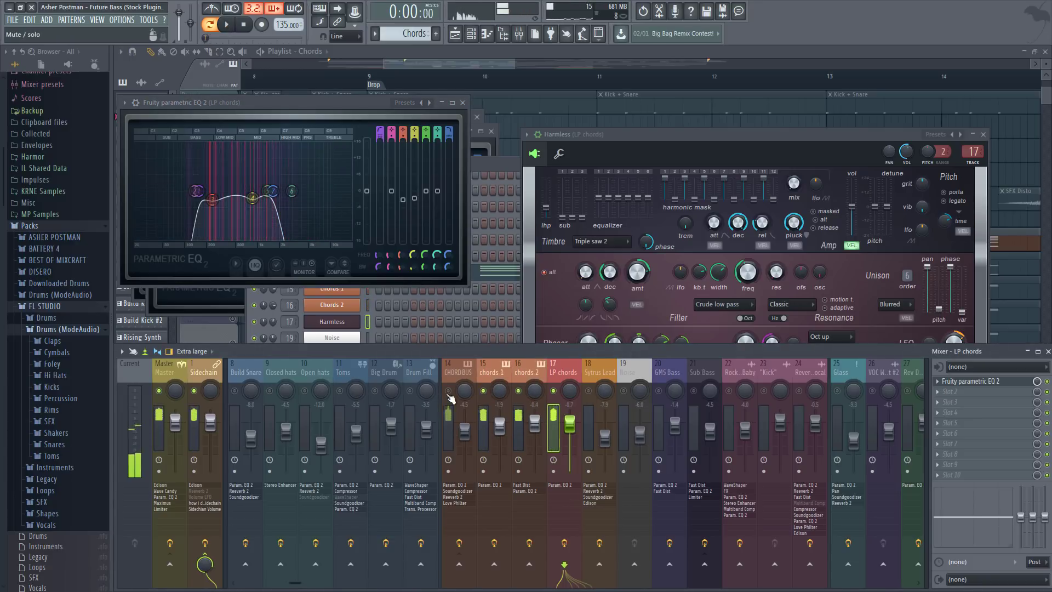
- Compare the layered chords with the LP chords track muted, and bring up the channel rack after stopping playback
left_click(555, 390)
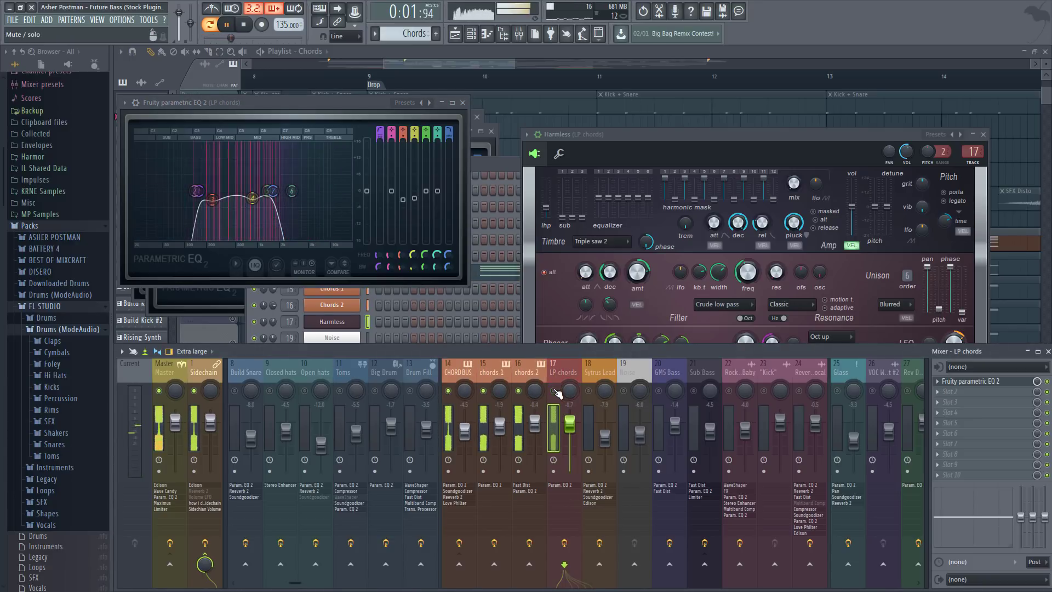
key("space")
key("F6")
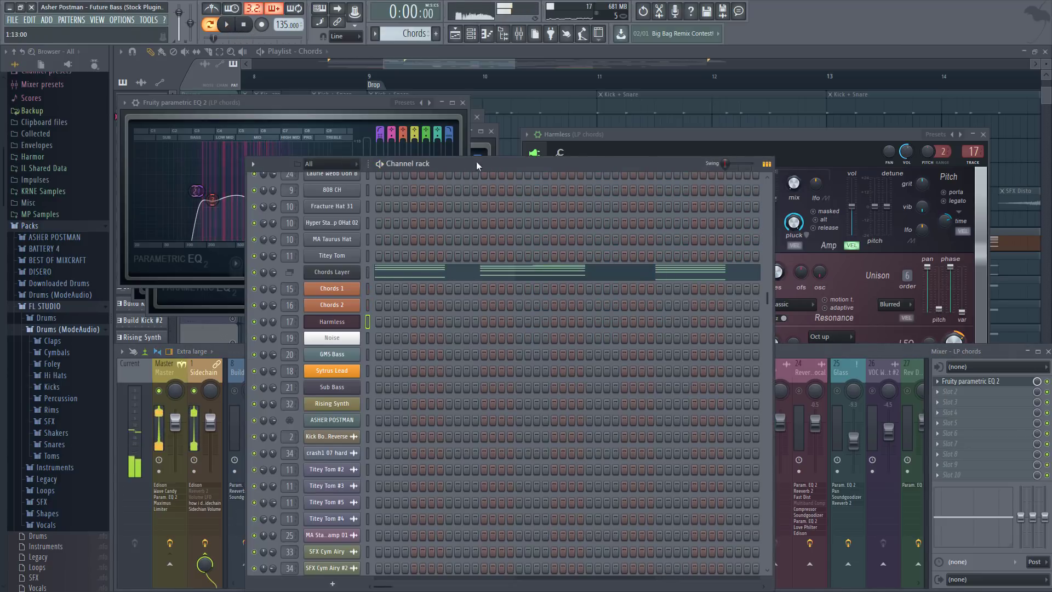
- Open the Chords clip at the Drop marker in the piano roll and examine the whole Chords Layer progression
left_click_drag(458, 64, 423, 68)
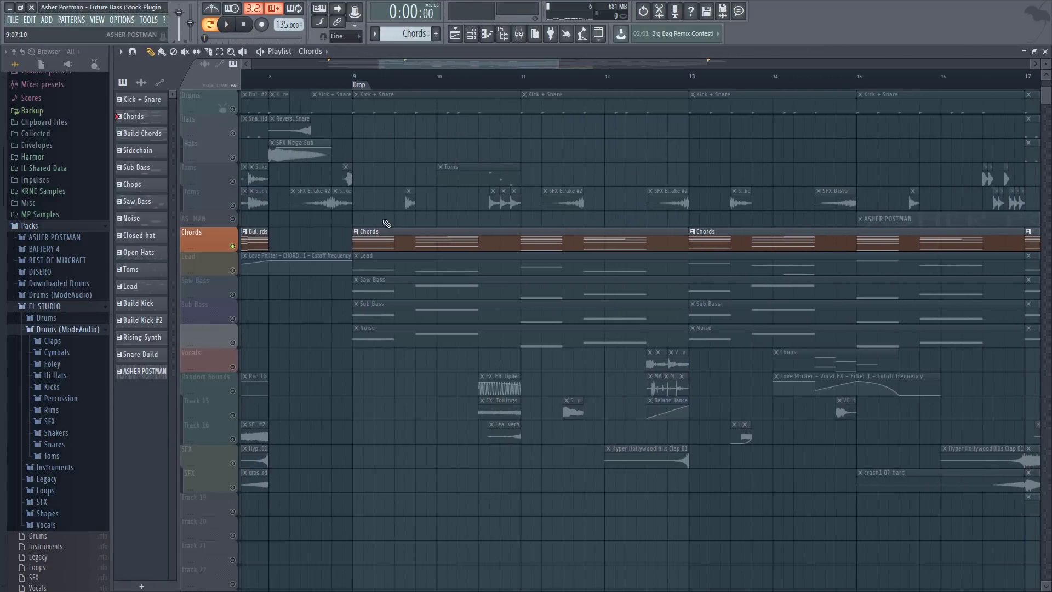
scroll(373, 88, "down", 2)
double_click(417, 236)
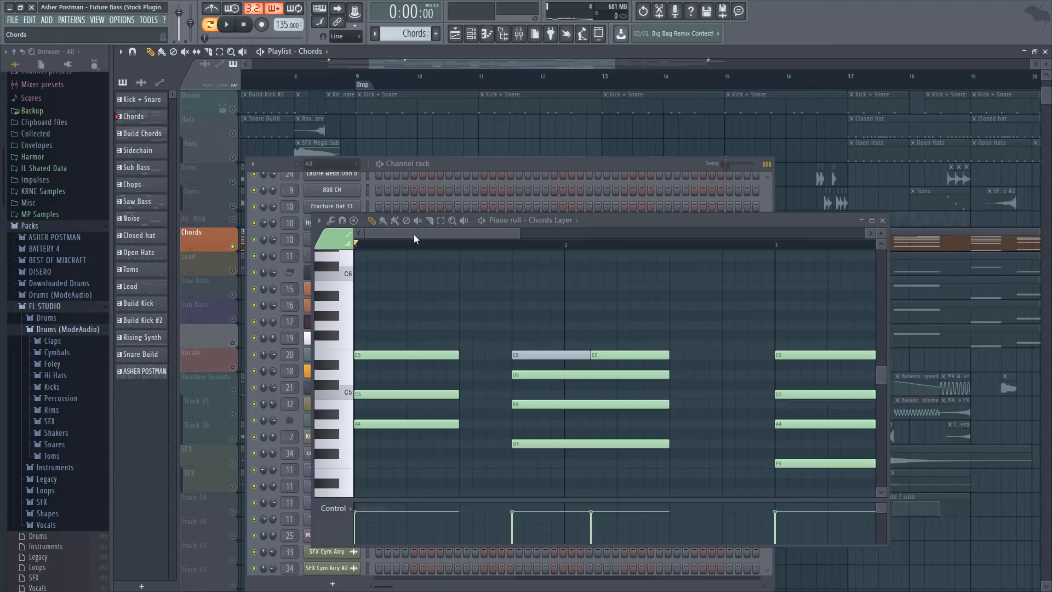
scroll(485, 250, "down", 4)
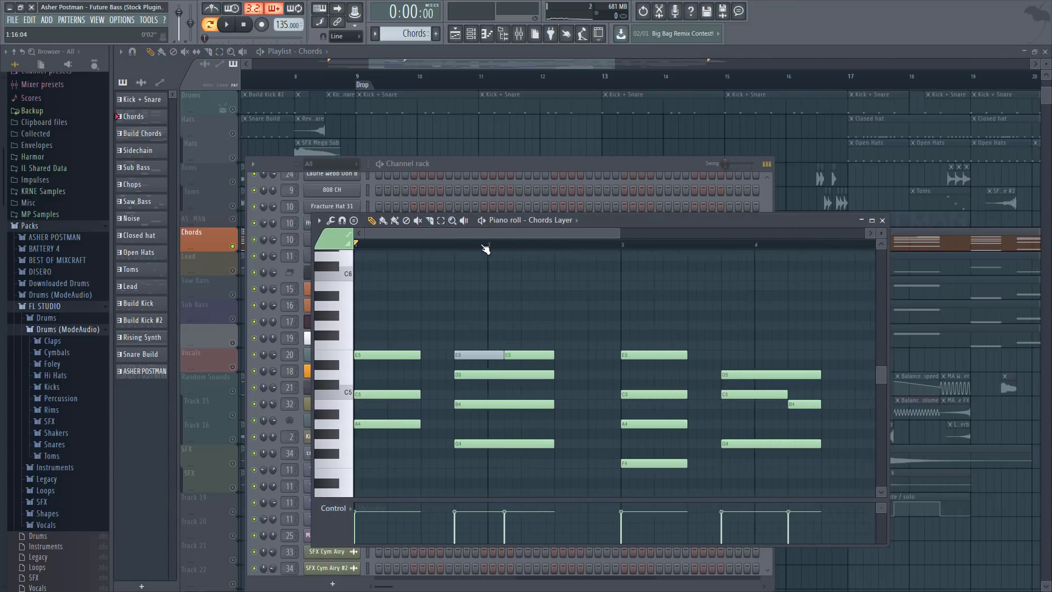
scroll(441, 322, "down", 1)
scroll(441, 322, "down", 3)
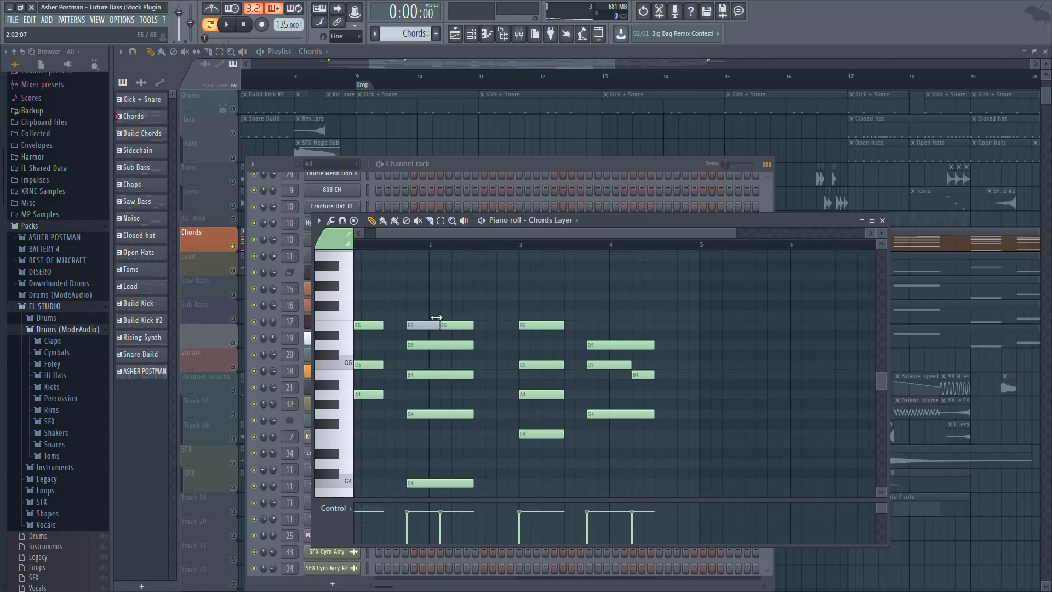
left_click_drag(428, 238, 383, 244)
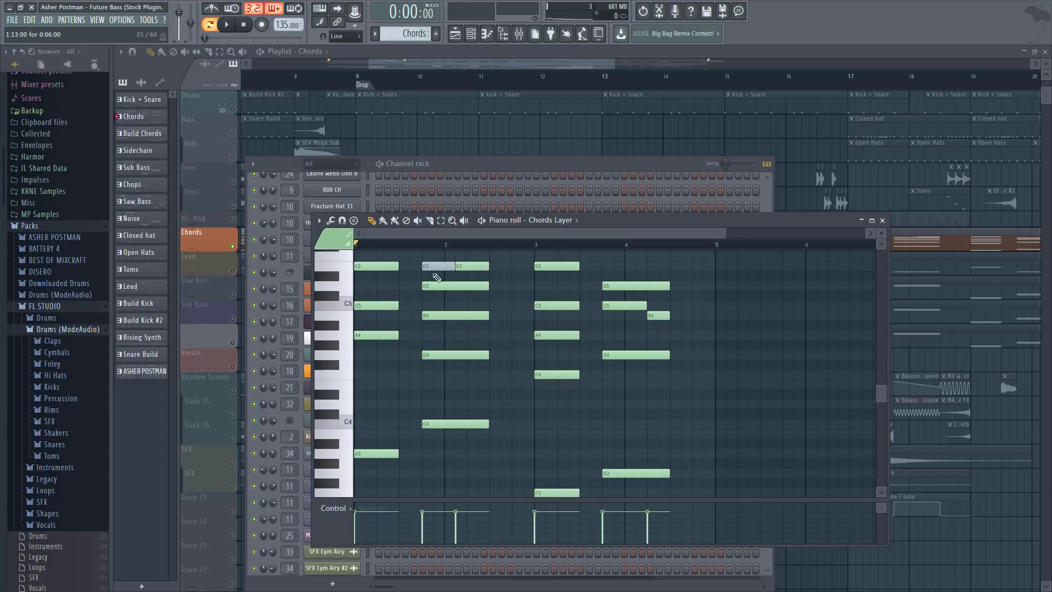
- Leave the piano roll and solo the Lead track in the playlist to hear it from the Drop marker
scroll(448, 330, "up", 1)
left_click(476, 144)
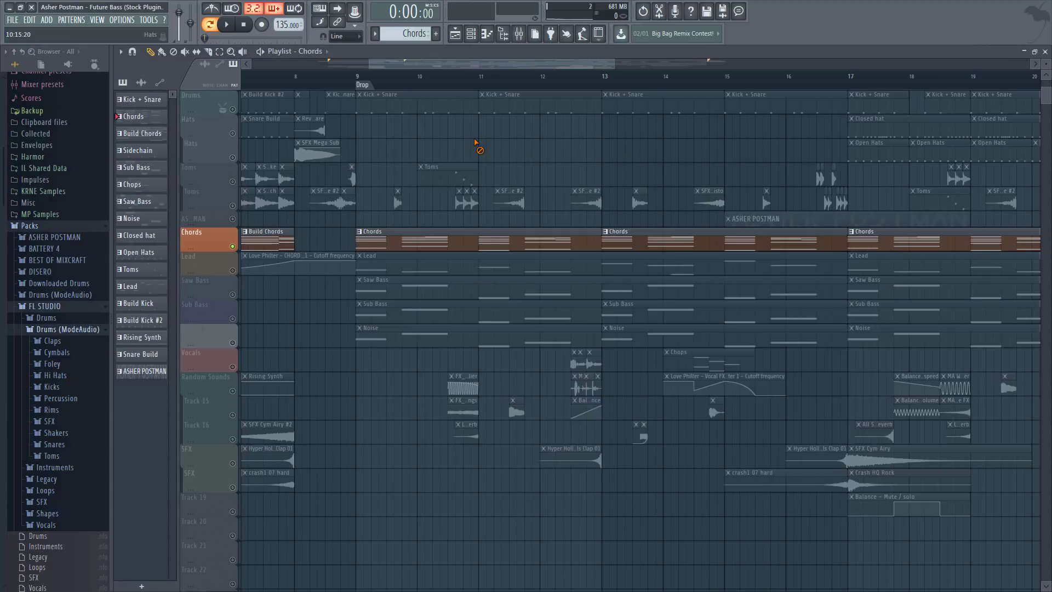
scroll(357, 88, "up", 2)
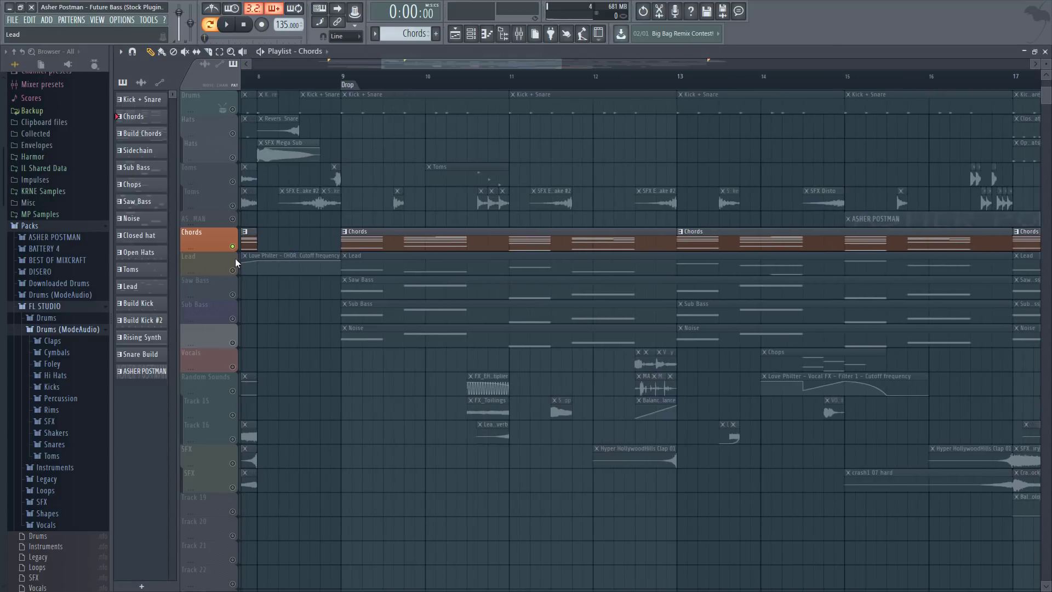
left_click(231, 264)
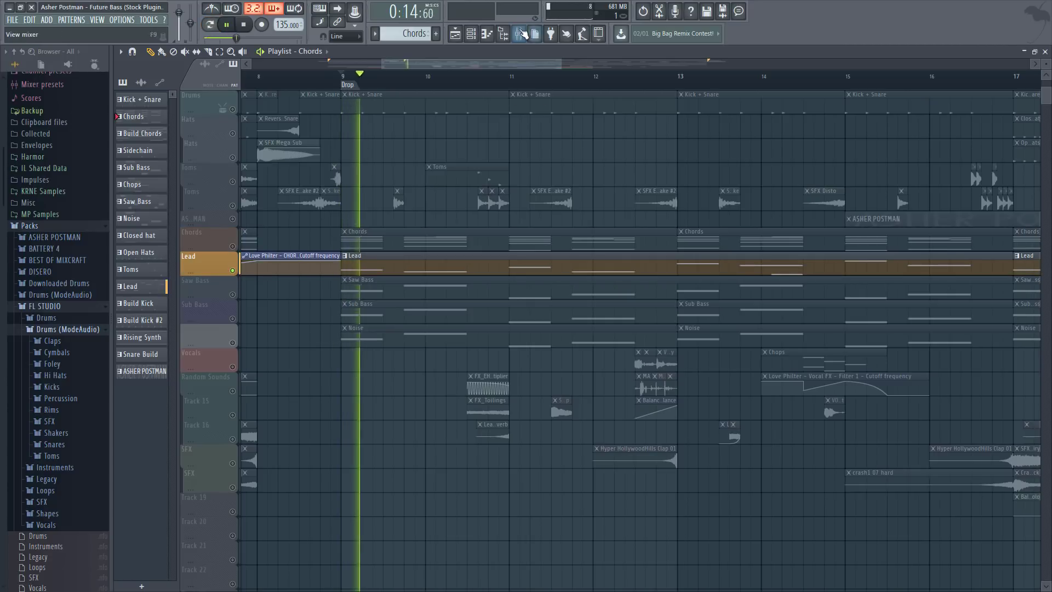
- Open the Sytrus Lead synth from the channel rack and play the lead with its window in view
key("F9")
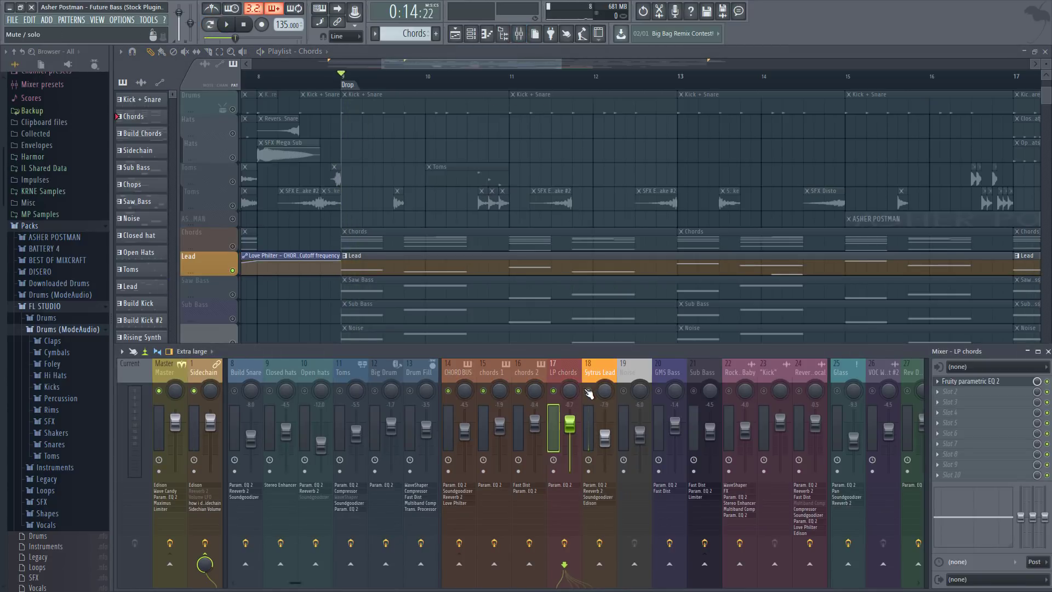
key("F6")
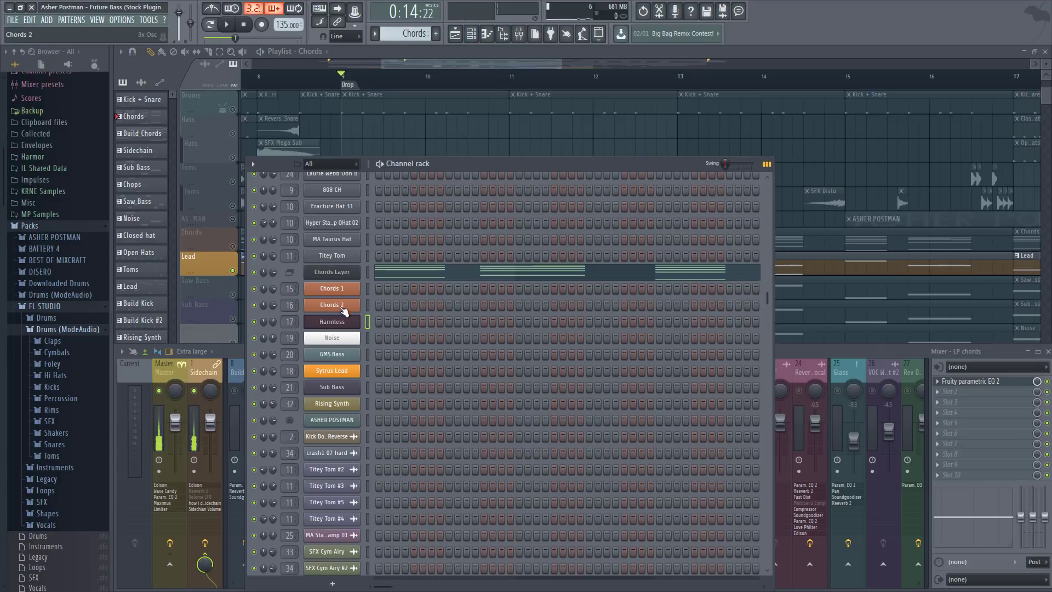
left_click(345, 323)
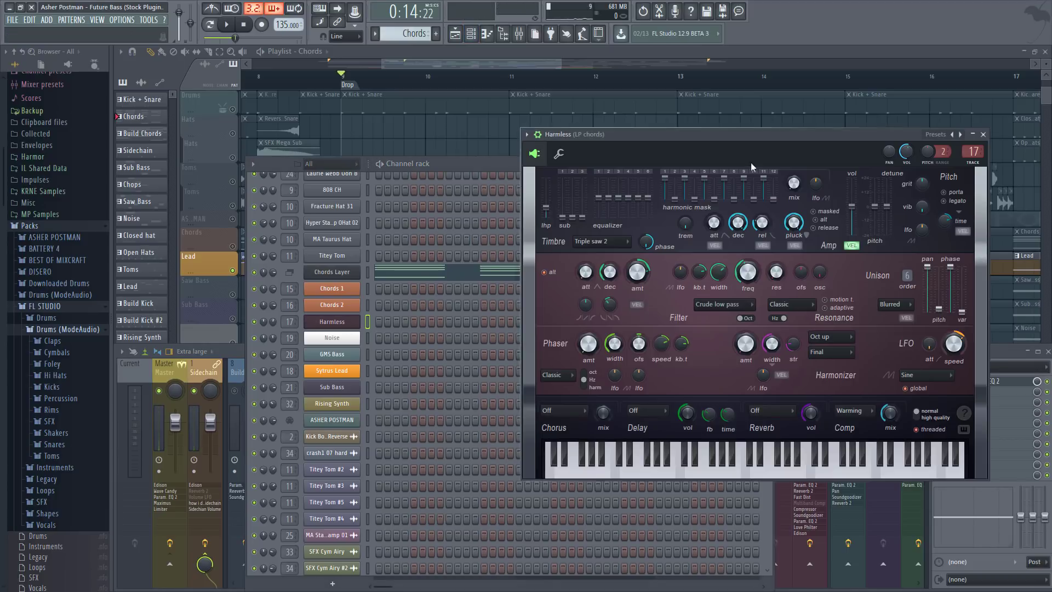
left_click(342, 372)
key("space")
left_click_drag(680, 139, 502, 112)
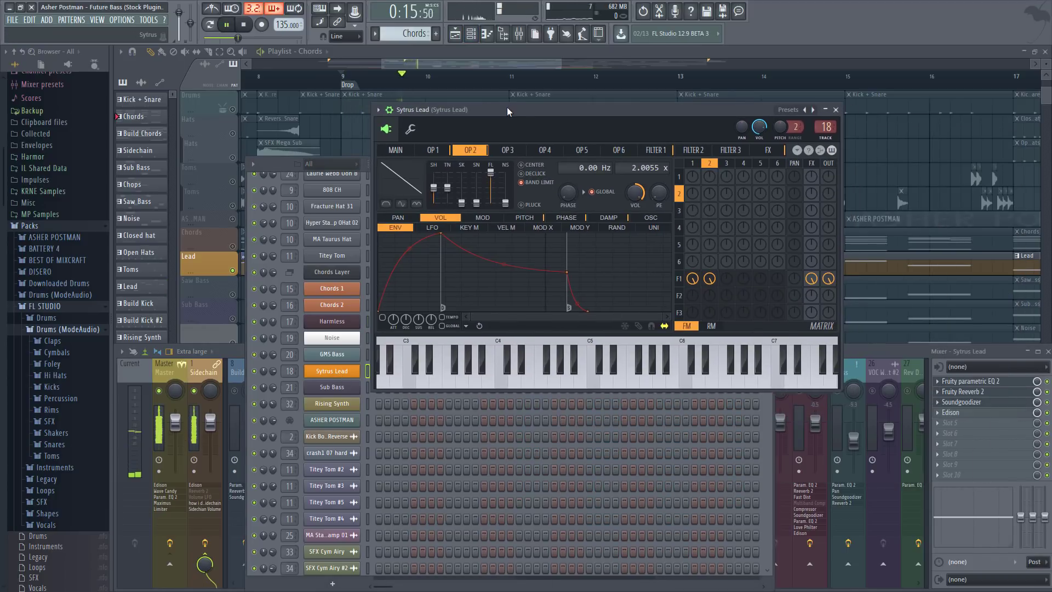
key("space")
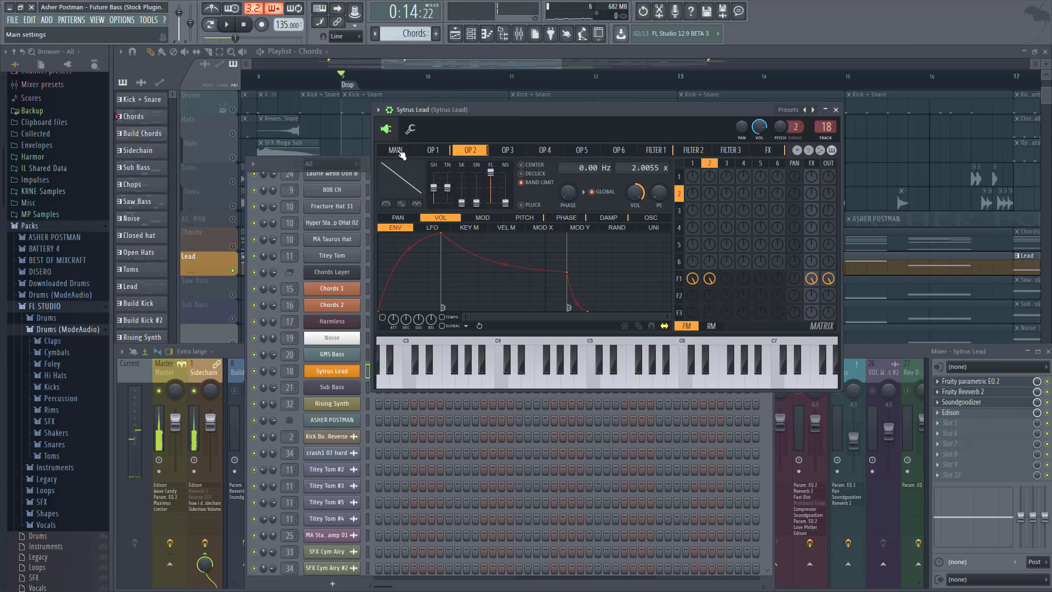
- Check operators 1 and 2 of Sytrus Lead and mute filter 1's send to effects in the matrix
left_click(434, 150)
left_click(472, 152)
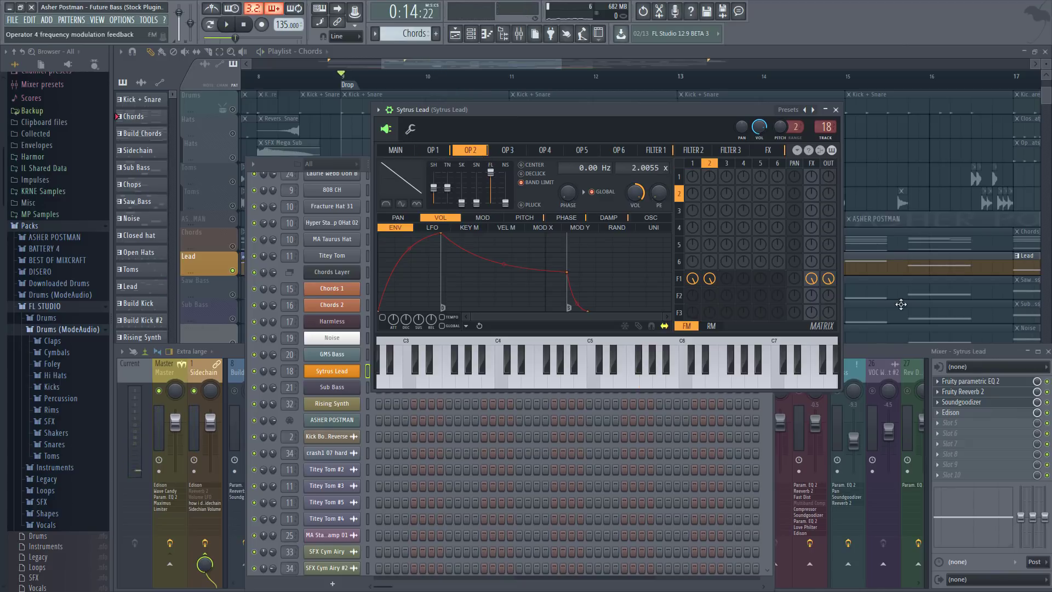
right_click(814, 283)
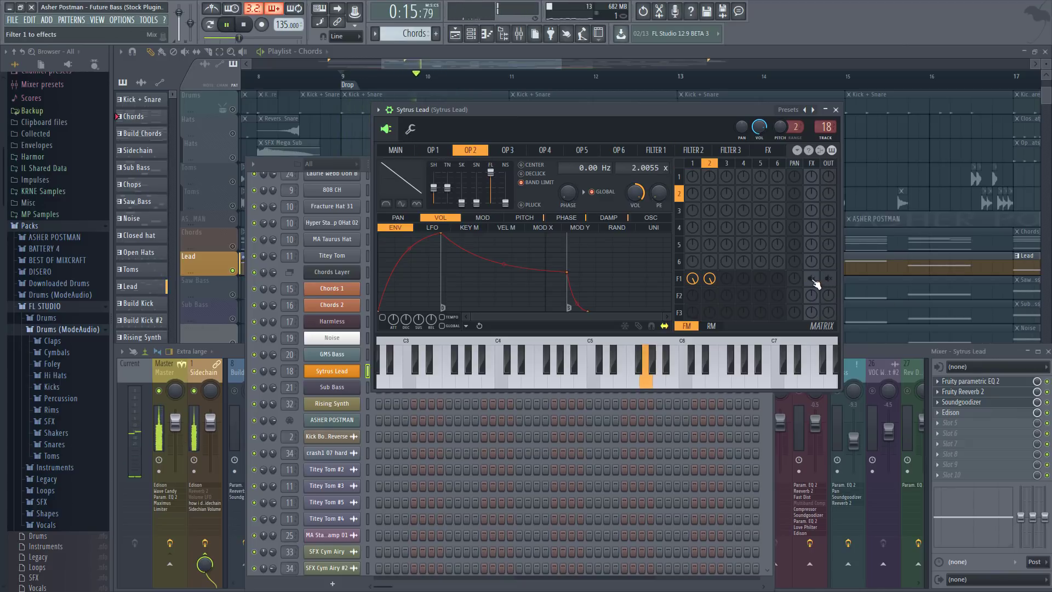
- Bring up the mixer and examine the Fruity parametric EQ 2 curve on the Sytrus Lead track during playback
left_click(848, 364)
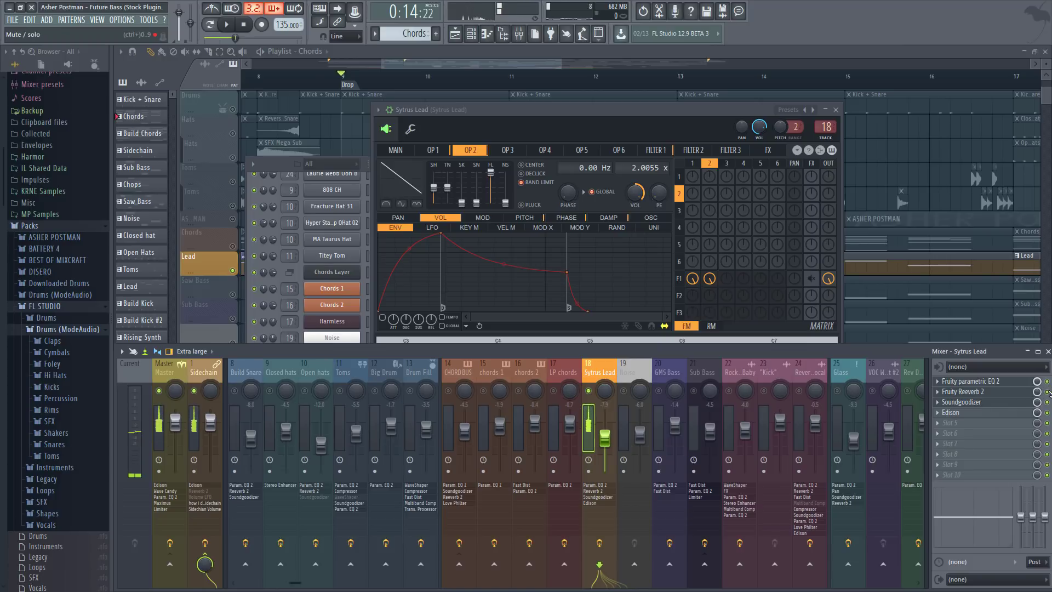
key("space")
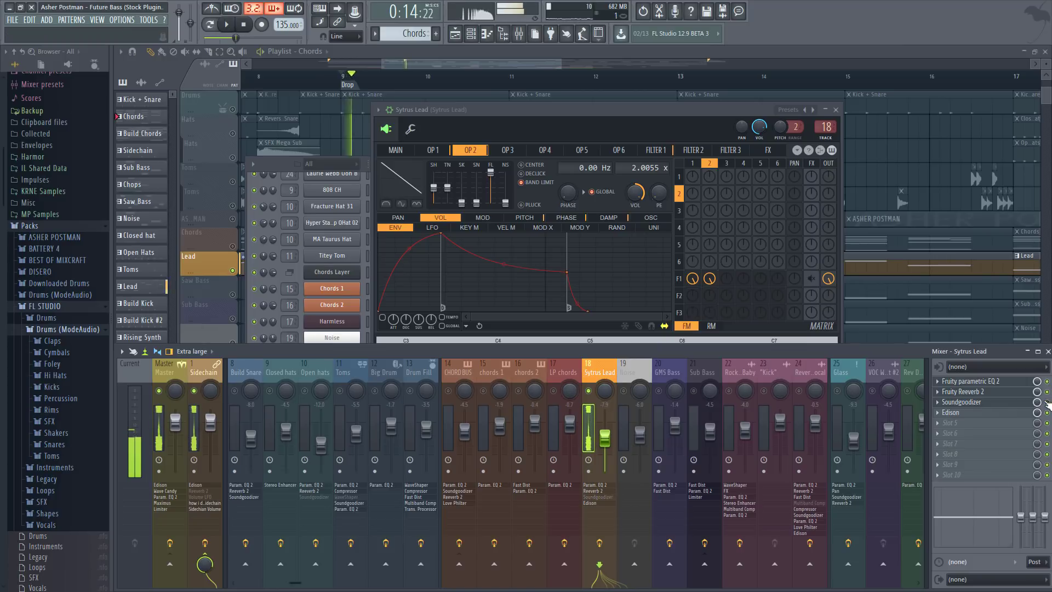
left_click(970, 381)
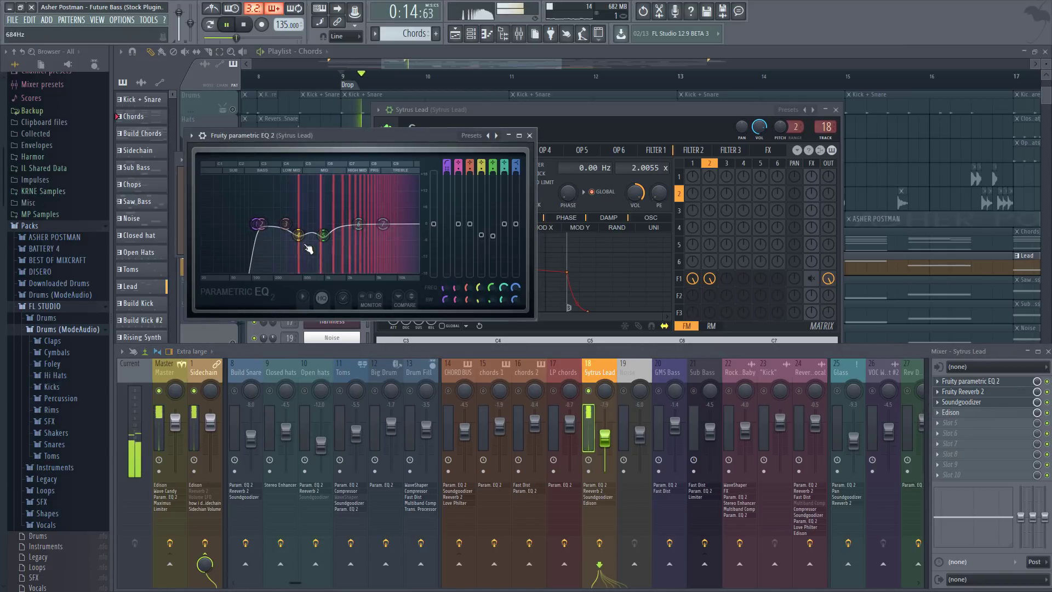
key("space")
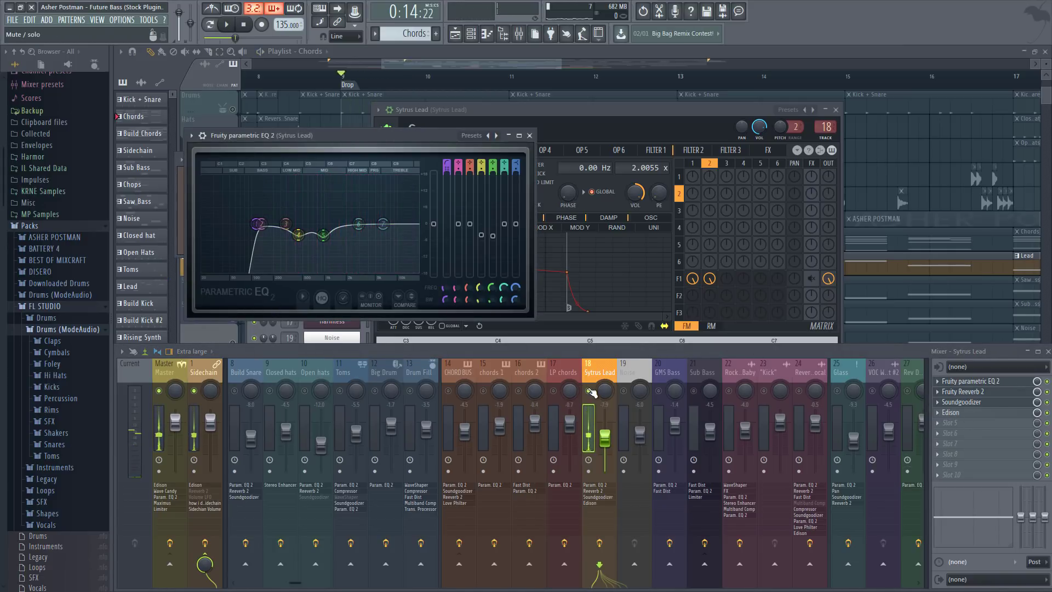
- Return to the playlist and unmute the Chords track so it is active together with the Lead
key("F12")
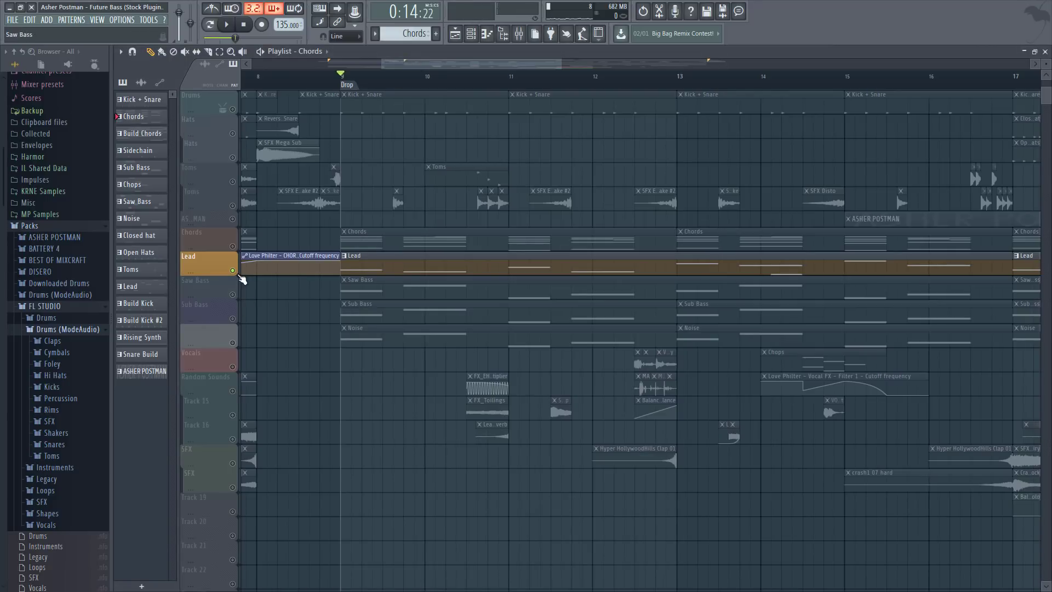
scroll(410, 85, "up", 2)
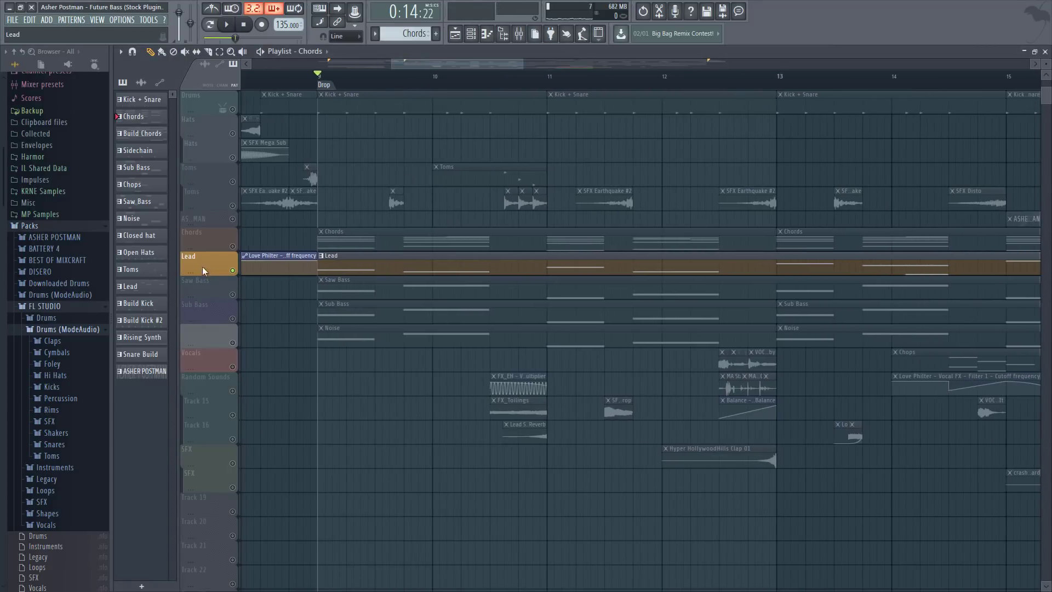
left_click(233, 248)
scroll(412, 86, "down", 2)
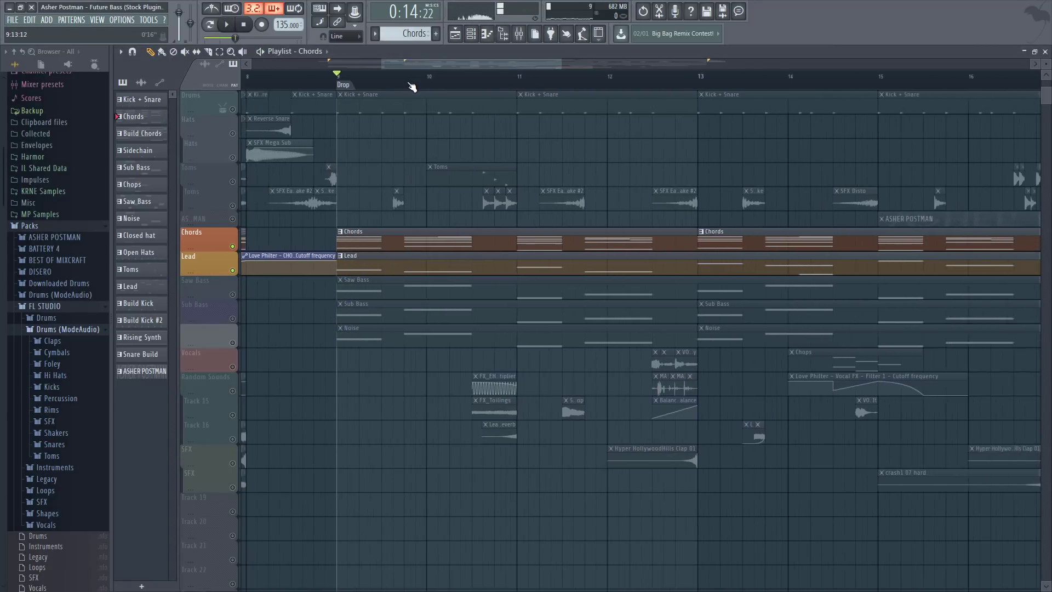
scroll(411, 86, "down", 1)
- Solo the Saw Bass track in the playlist and play it from the Drop marker
right_click(237, 297)
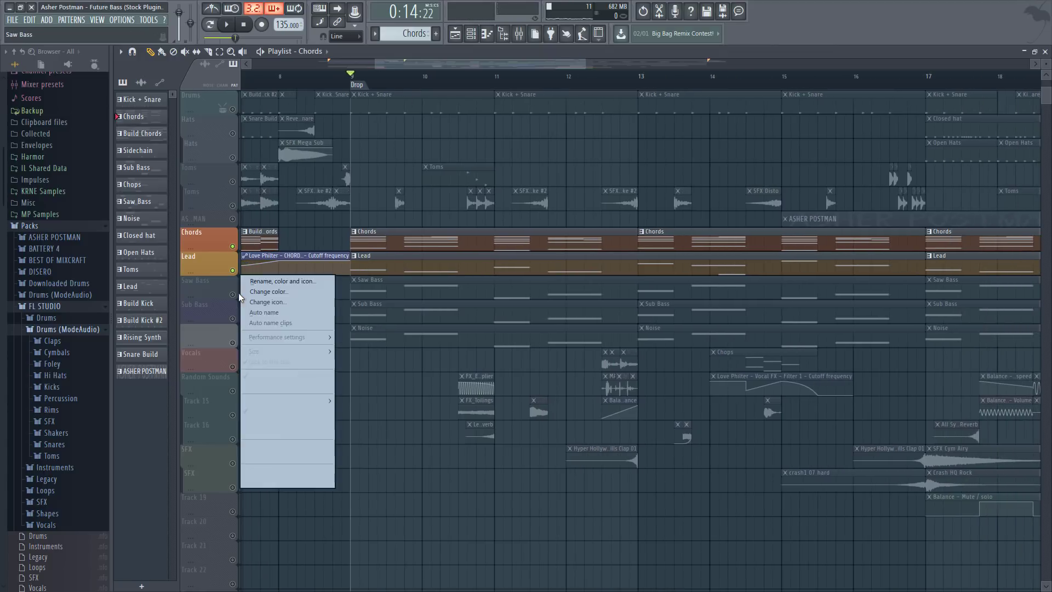
right_click(234, 295)
key("space")
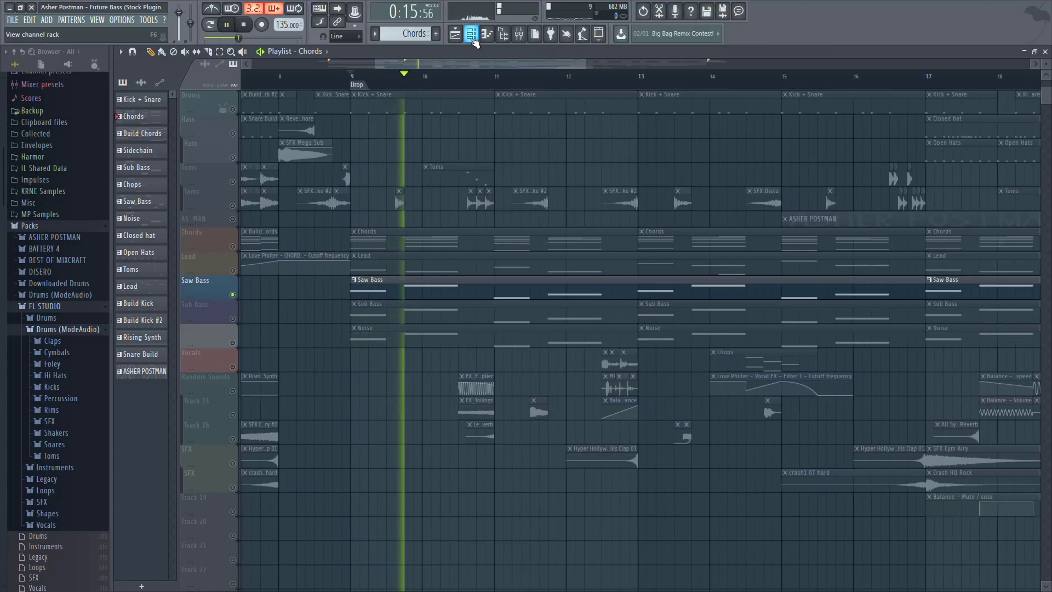
- Open the GMS Bass synth from the channel rack and examine its oscillator and effect settings
left_click(472, 34)
key("space")
left_click(332, 354)
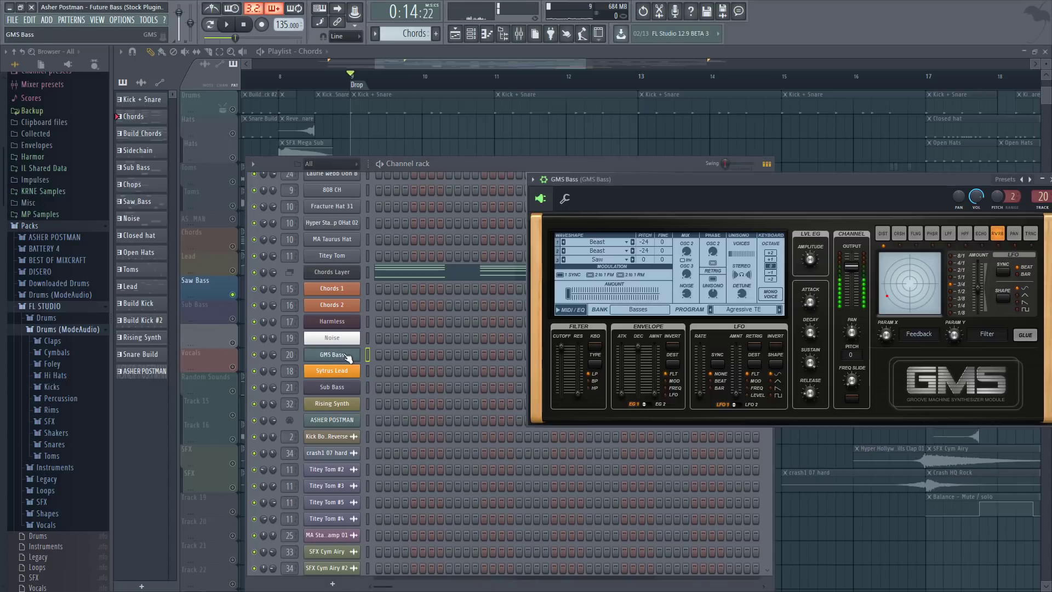
left_click_drag(653, 183, 427, 143)
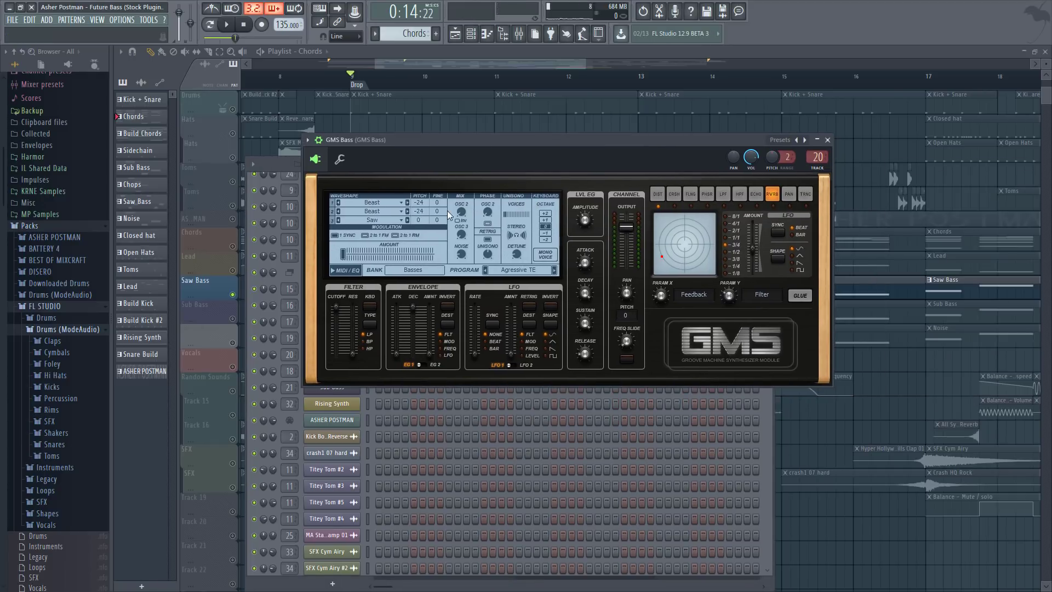
- Open the Fruity parametric EQ 2 on the GMS Bass mixer track and compare the bass with the EQ bypassed
left_click(408, 65)
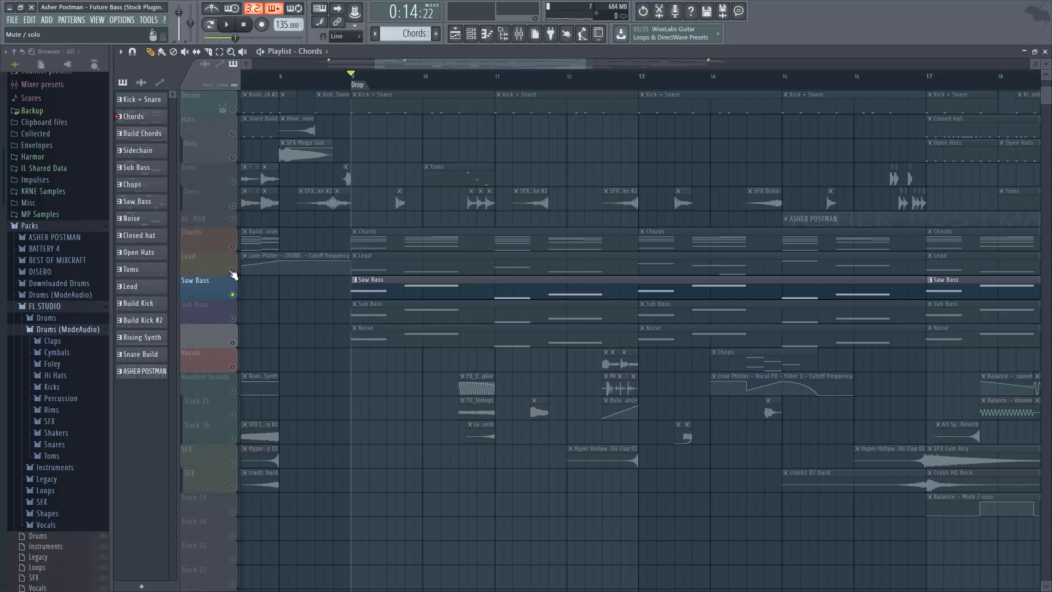
left_click(519, 33)
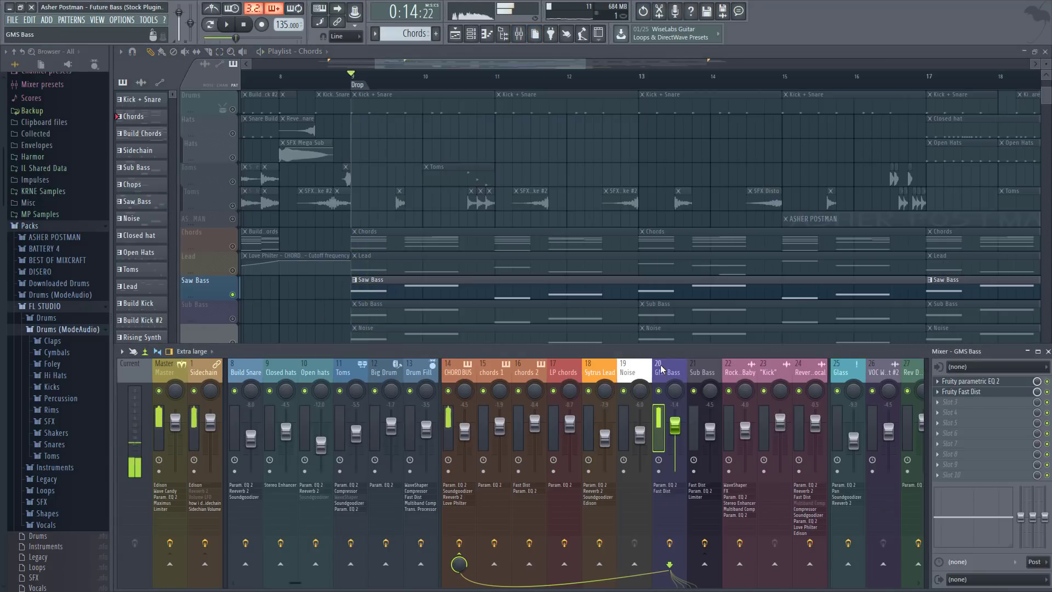
left_click(1019, 391)
left_click(1018, 383)
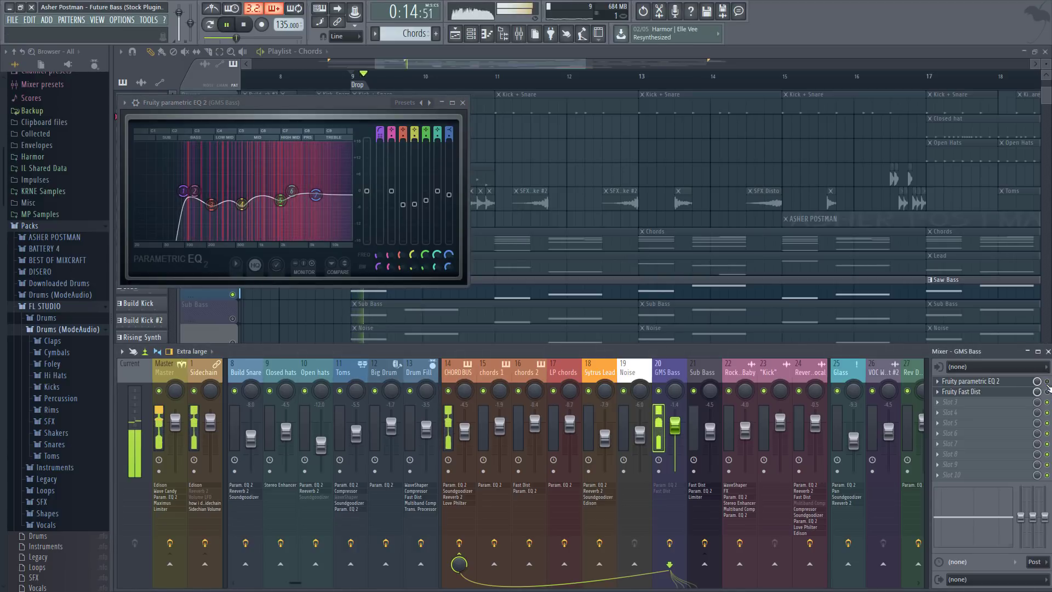
- Unmute the Lead and Chords tracks alongside the Saw Bass and play the three layers together
left_click(372, 284)
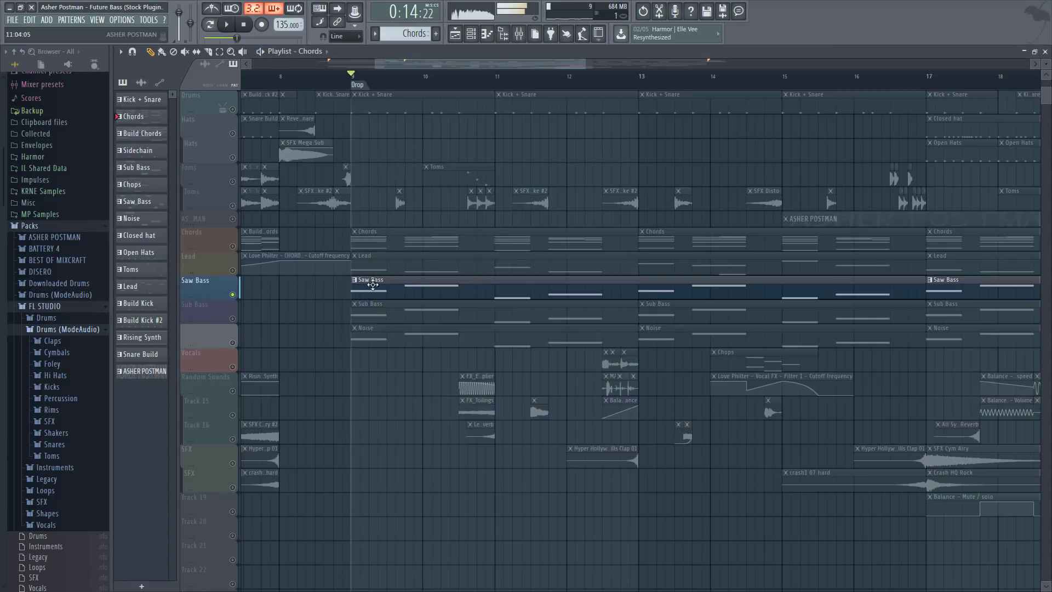
left_click_drag(233, 279, 371, 237)
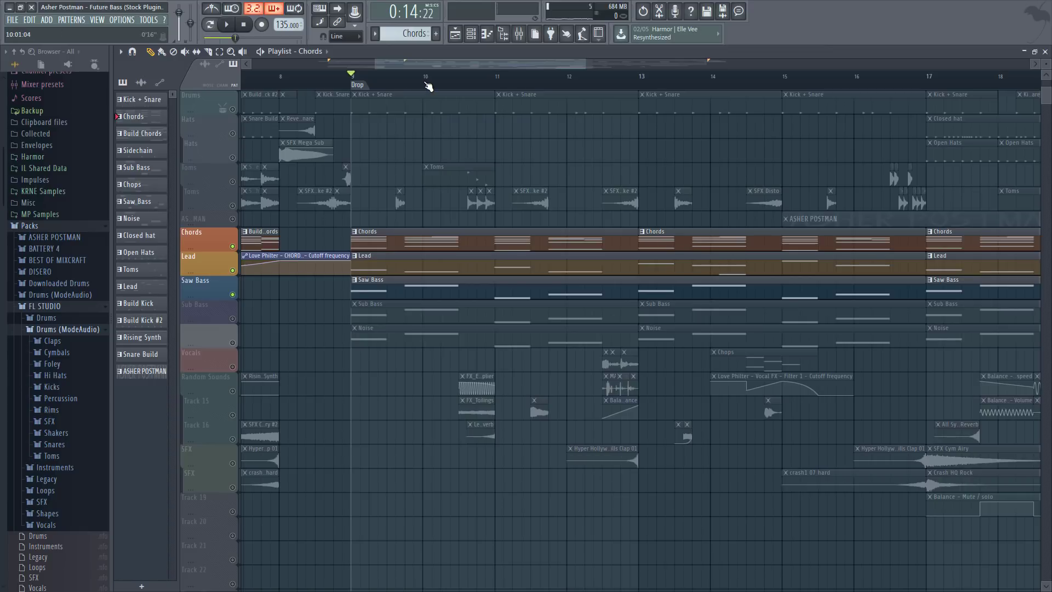
key("space")
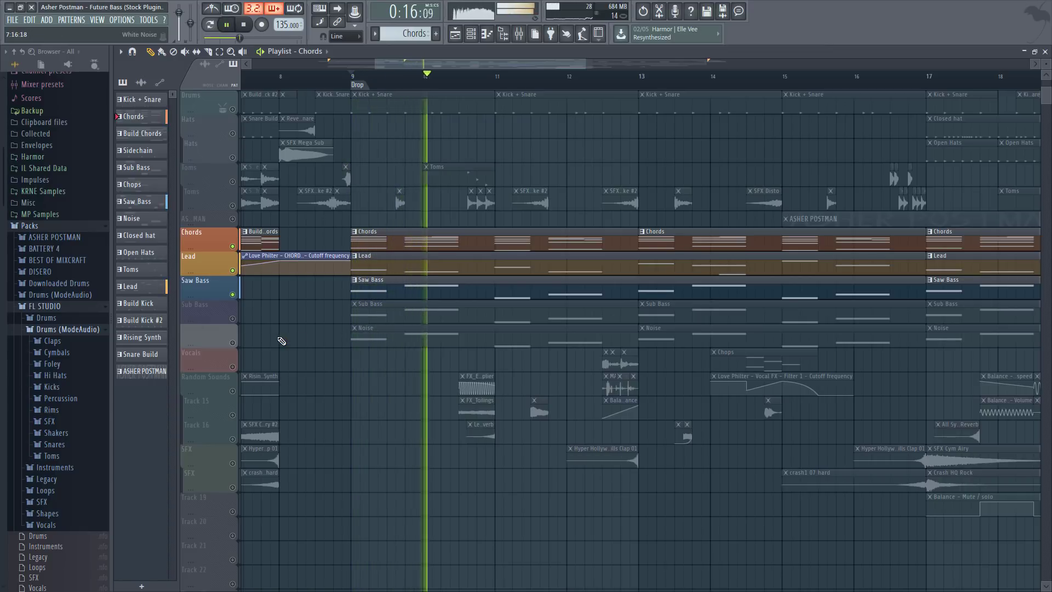
key("space")
- Solo the Sub Bass track in the playlist and play it with the mixer showing
left_click(239, 309)
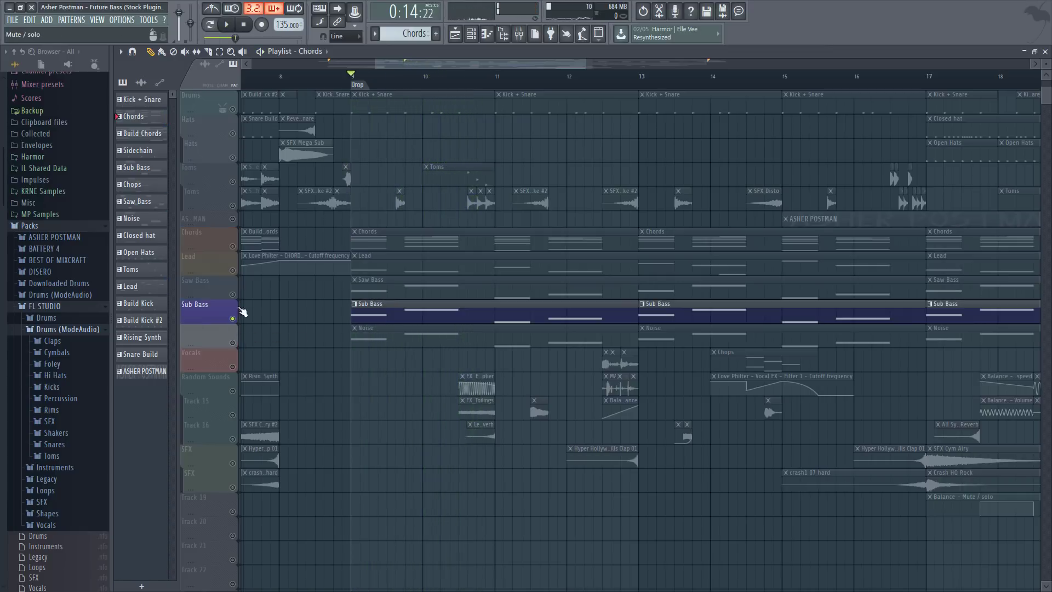
scroll(400, 85, "up", 3)
left_click(519, 34)
key("space")
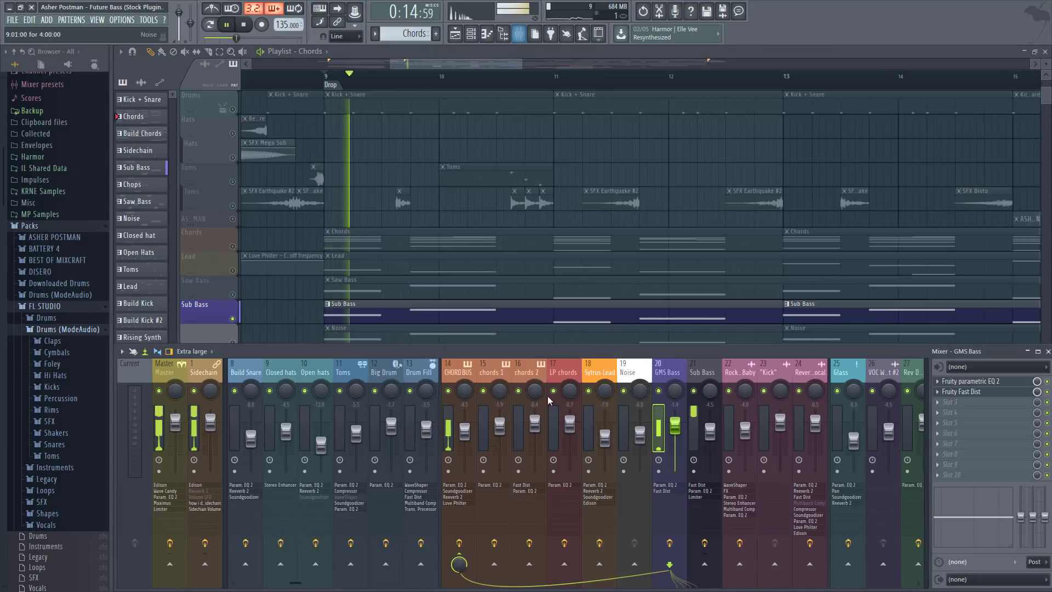
- Open the Sub Bass 3x Osc synth from the channel rack and examine its three oscillators while auditioning the sound
left_click(472, 36)
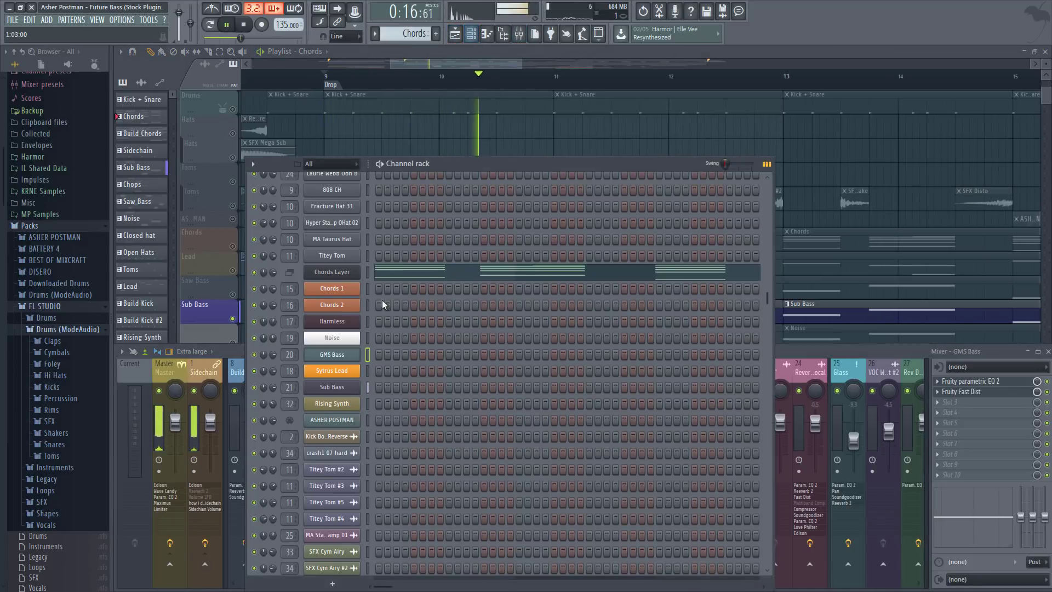
left_click(332, 388)
key("space")
left_click_drag(653, 165, 510, 147)
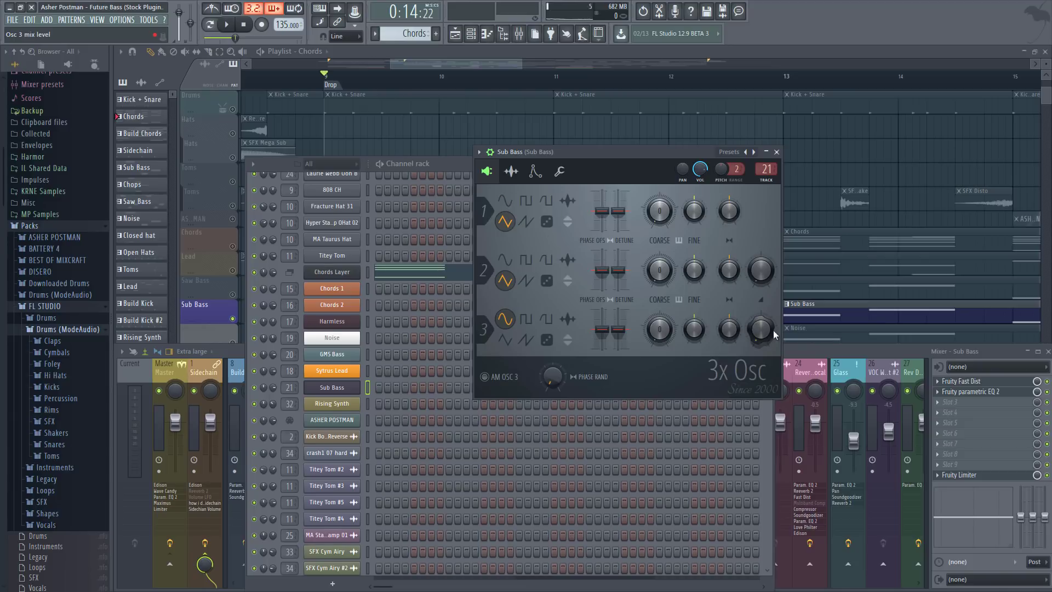
key("space")
key("space")
- Open the Fruity parametric EQ 2, Fruity Fast Dist and Fruity Limiter on the Sub Bass mixer track to examine their settings
left_click(820, 354)
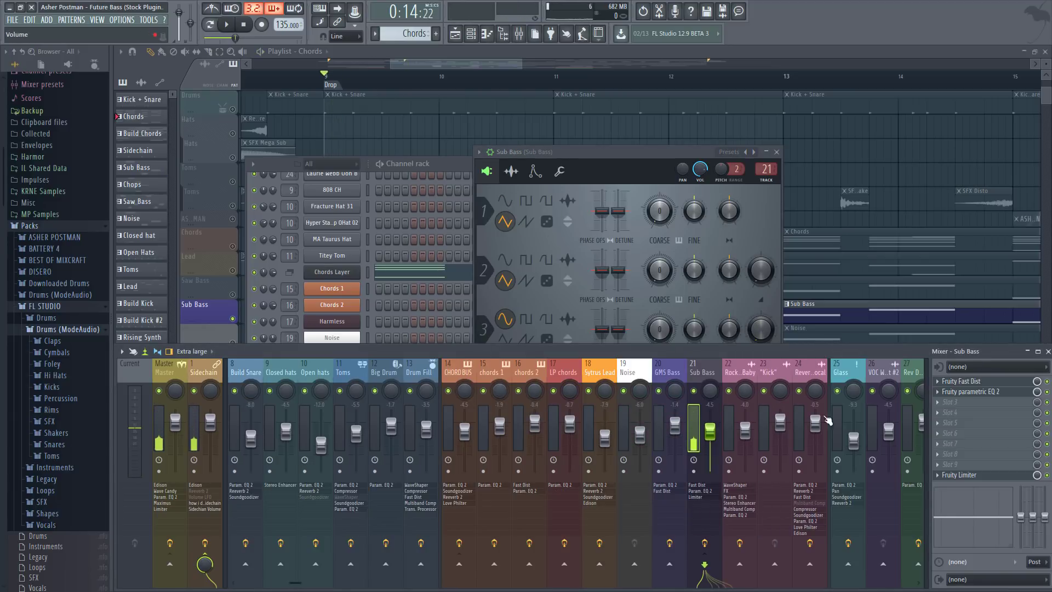
left_click(970, 392)
left_click(962, 380)
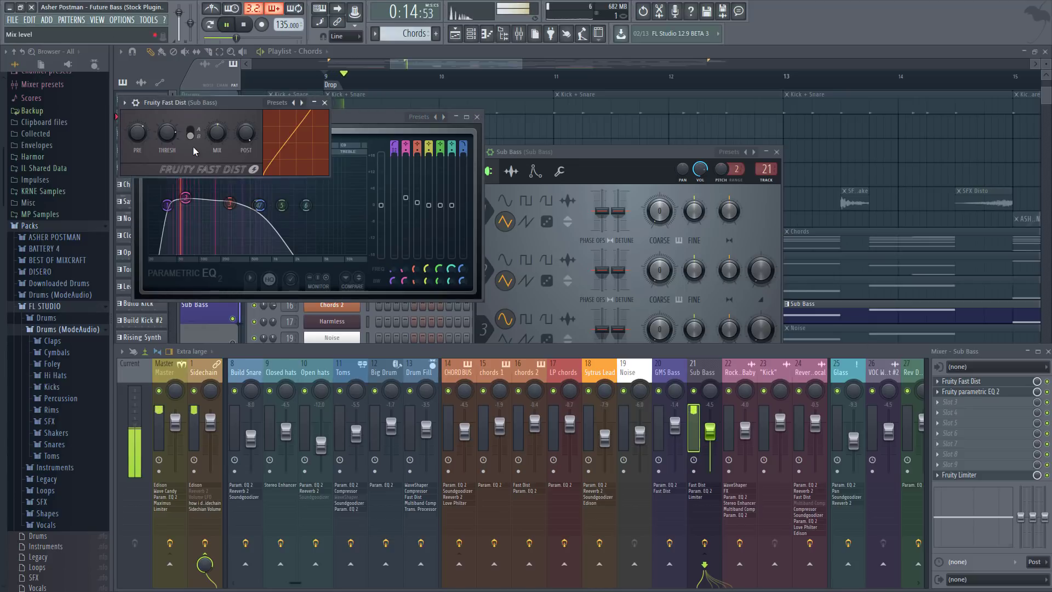
left_click(961, 475)
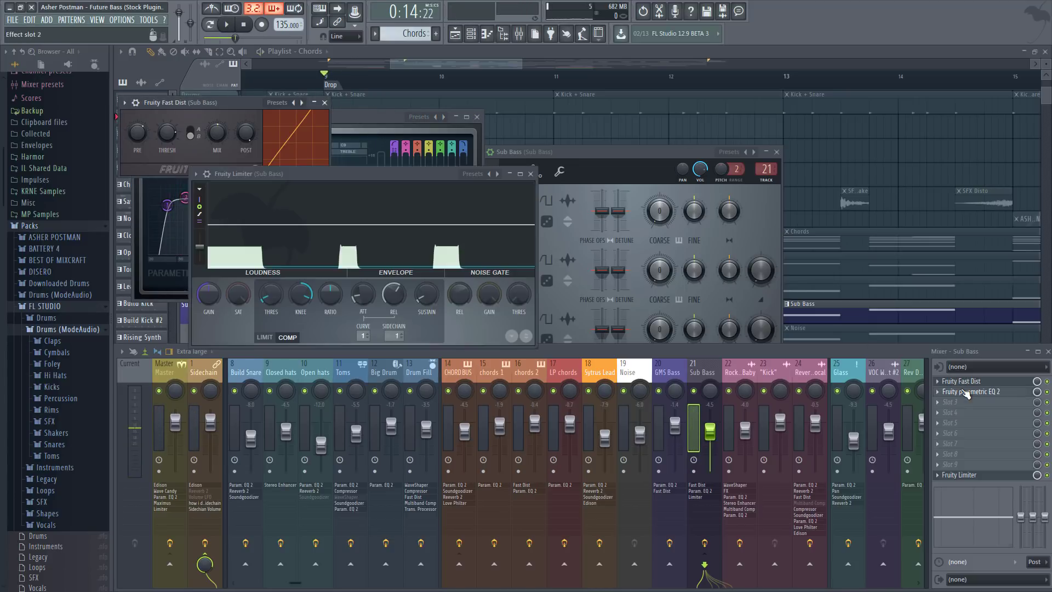
- Open Fruity parametric EQ 2 on the Sub Bass mixer track and boost band 2 to about 4.7 dB at 63 Hz
left_click(966, 392)
left_click(965, 392)
mouse_move(259, 205)
left_mouse_down()
mouse_move(319, 205)
mouse_move(254, 205)
left_mouse_up()
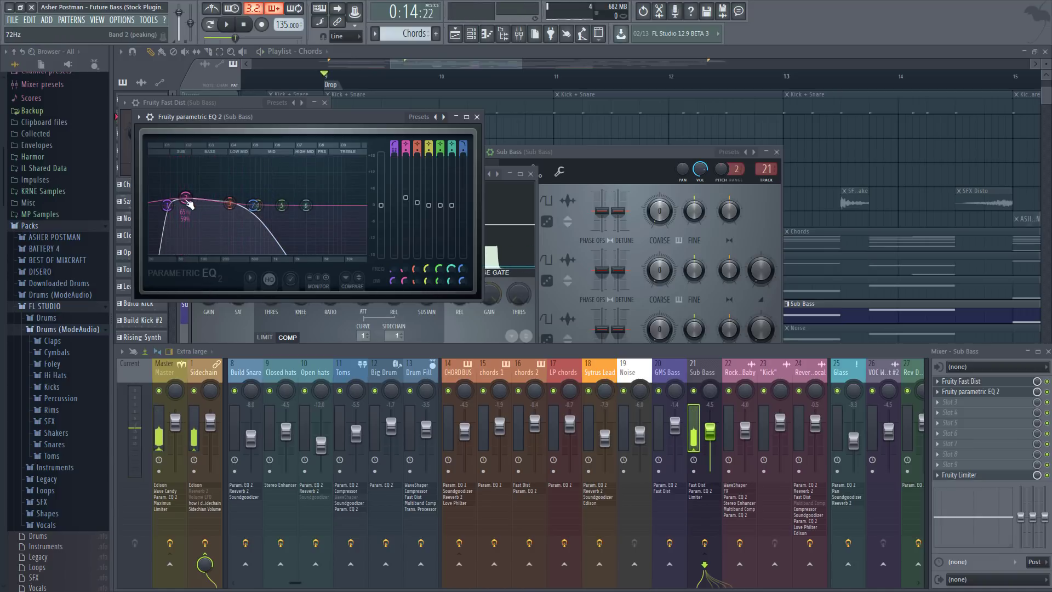
left_click_drag(189, 201, 187, 196)
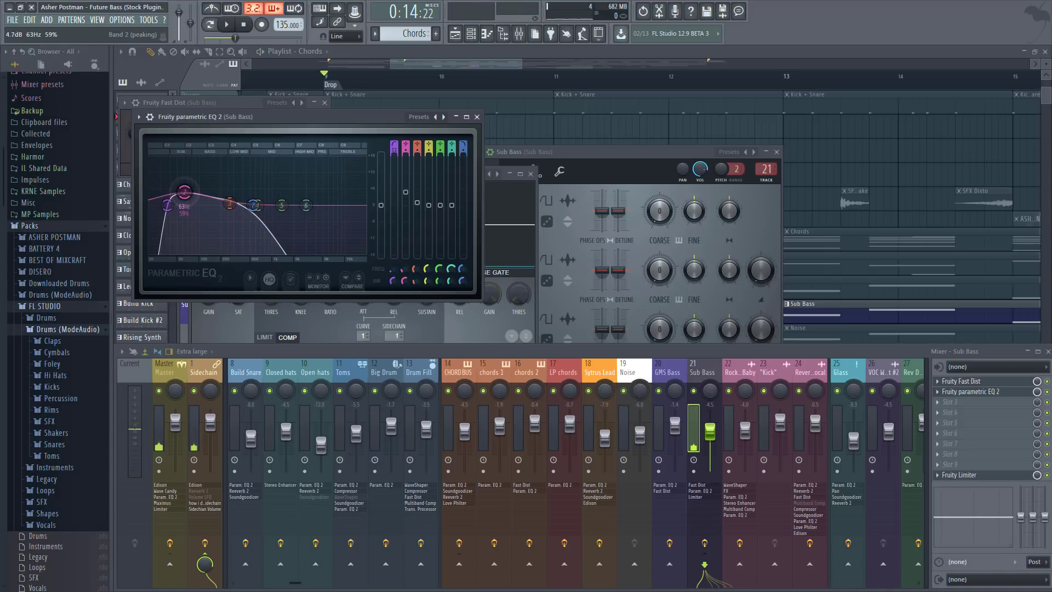
left_click(696, 375)
- Unmute the Saw Bass, Lead and Chords playlist tracks and play them with the Sub Bass from the Drop marker
left_click(430, 61)
scroll(433, 72, "down", 2)
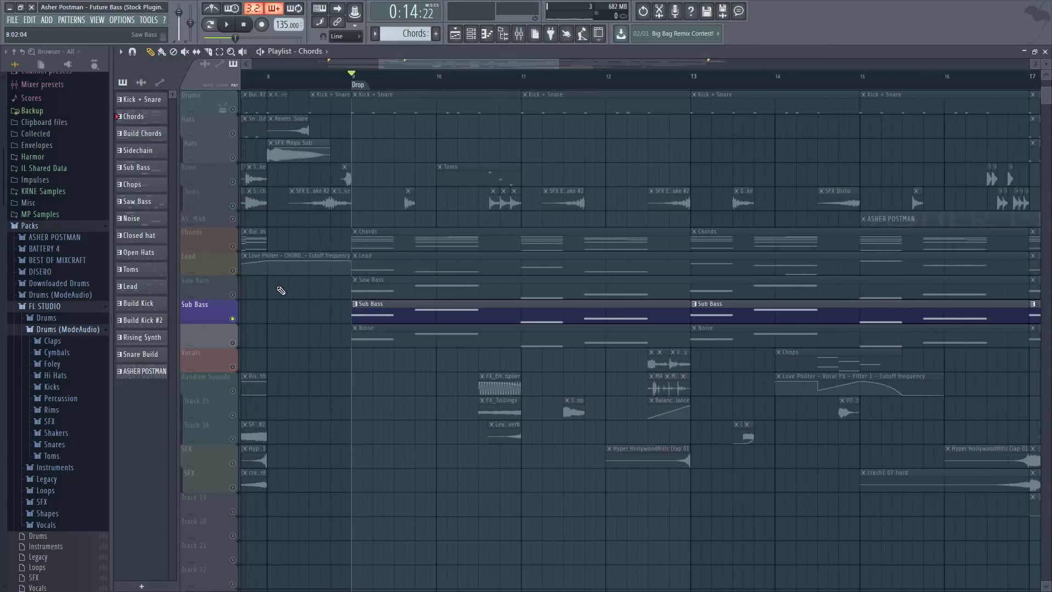
left_click(233, 295)
left_click(233, 270)
left_click(232, 246)
key("space")
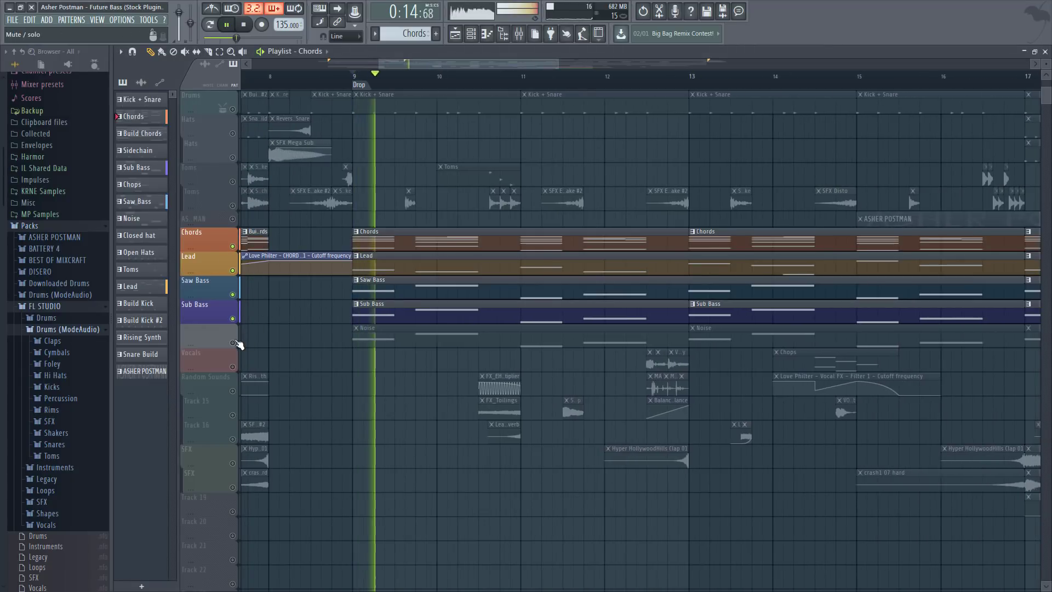
- Stop playback, solo the White Noise playlist track and open the Noise channel's 3x Osc settings from the channel rack
key("space")
right_click(234, 344)
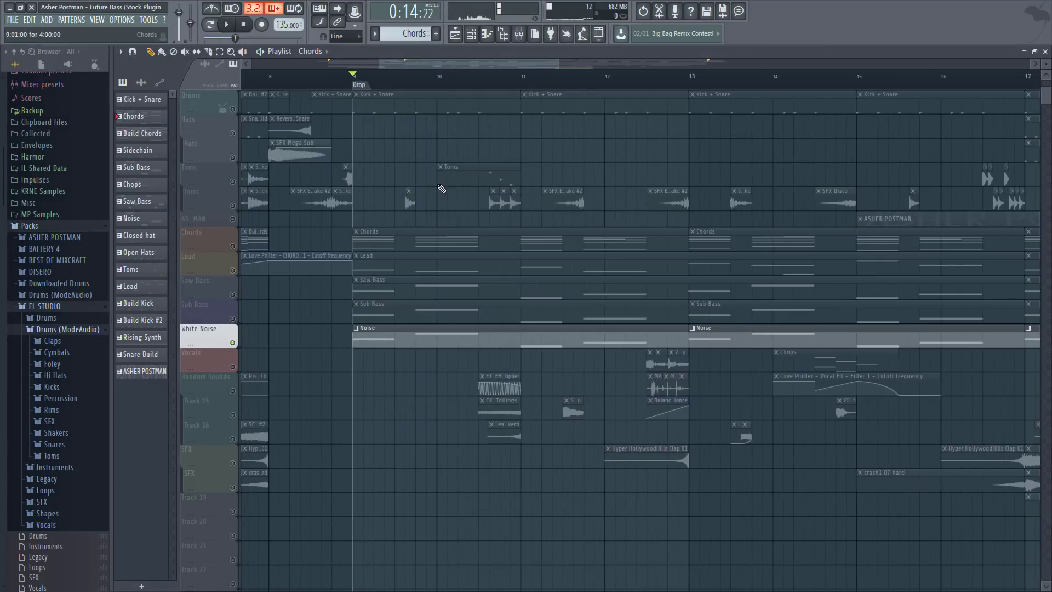
left_click(472, 35)
left_click(354, 390)
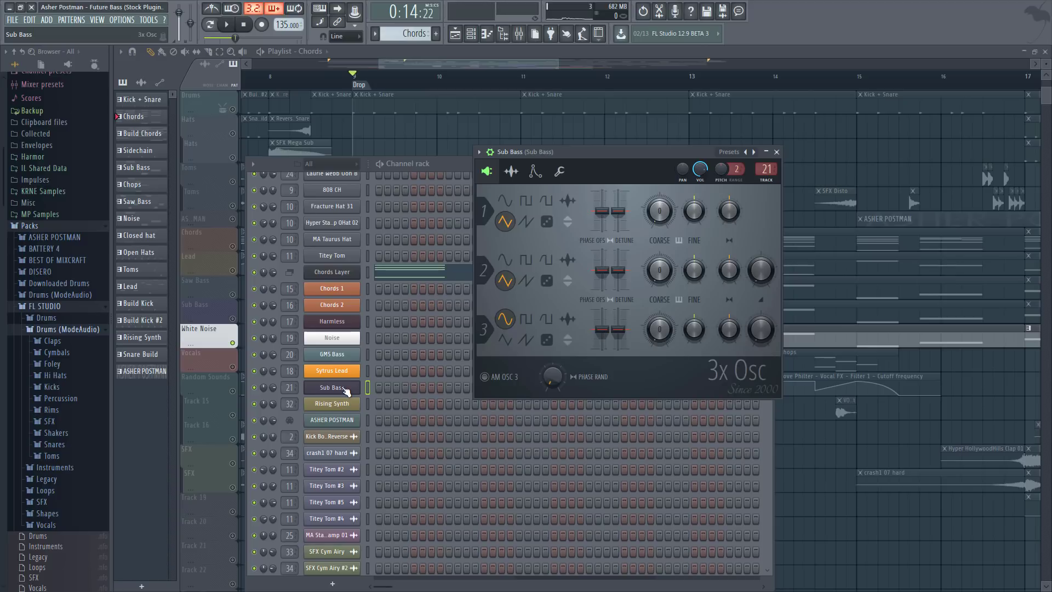
left_click(345, 337)
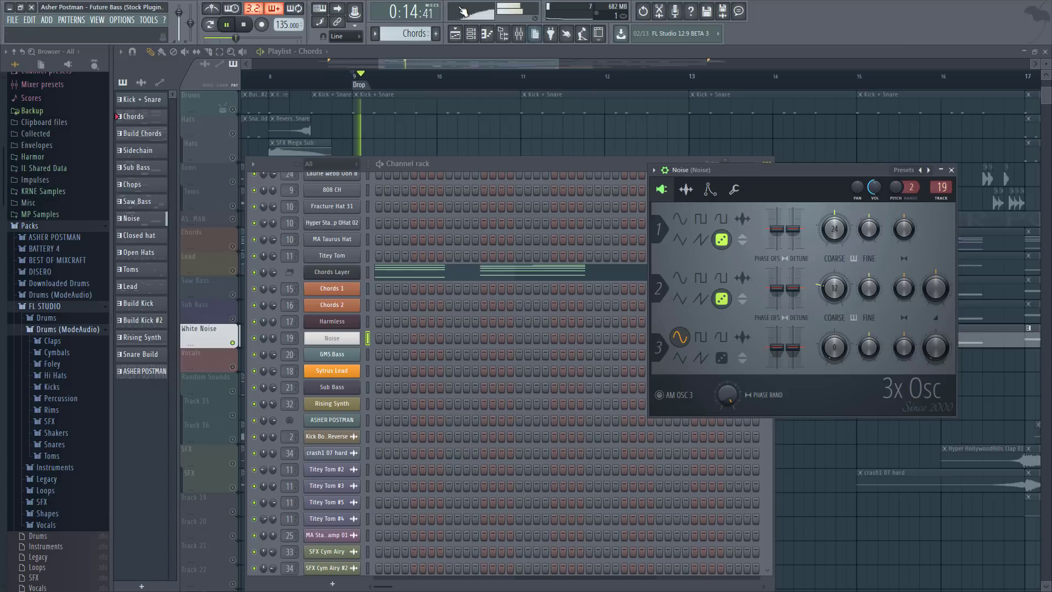
- Show the Noise track in the mixer and audition its sound
key("space")
key("F9")
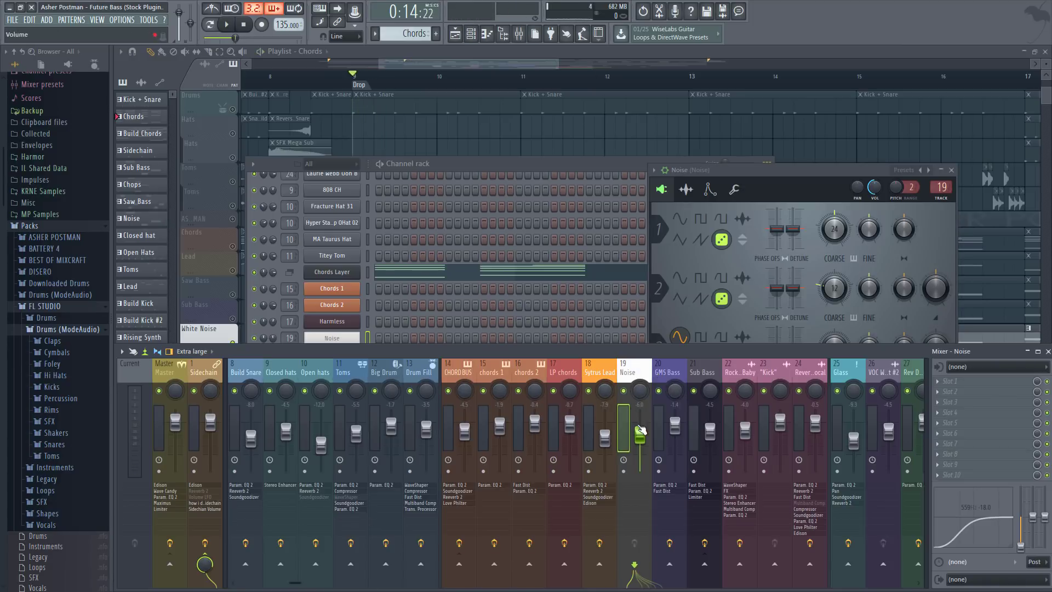
key("space")
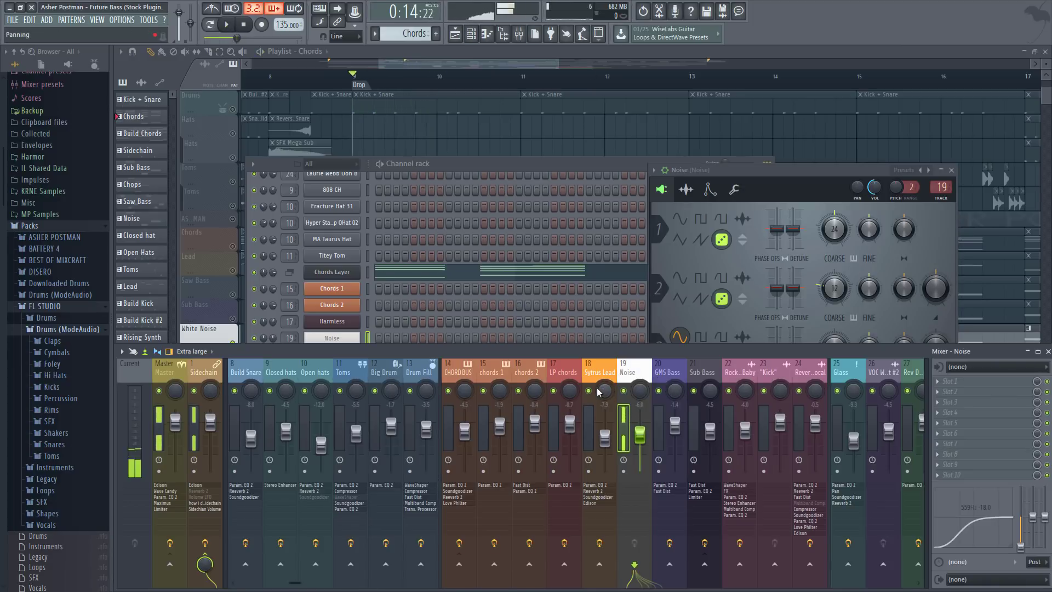
- Unmute the playlist tracks from Sub Bass up to Chords and select the Sidechain track in the mixer
left_click(435, 69)
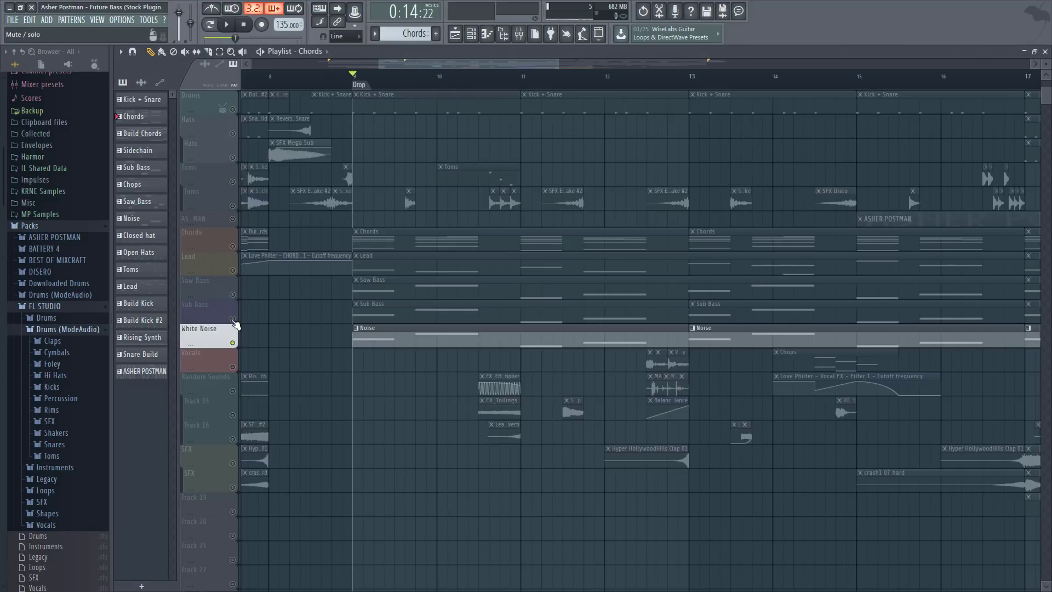
left_click_drag(236, 324, 236, 235)
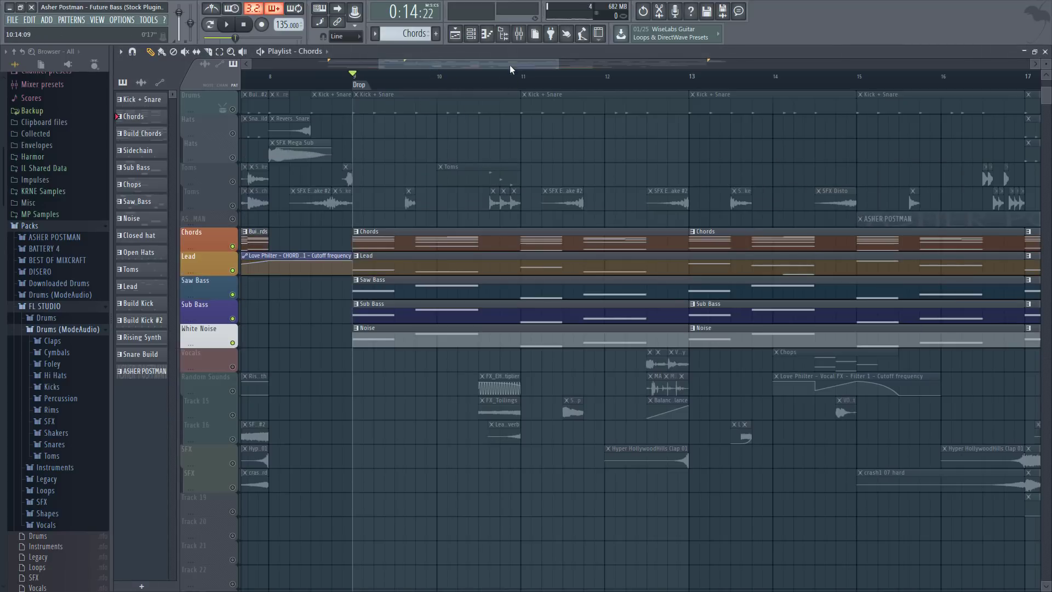
left_click(519, 34)
left_click(200, 376)
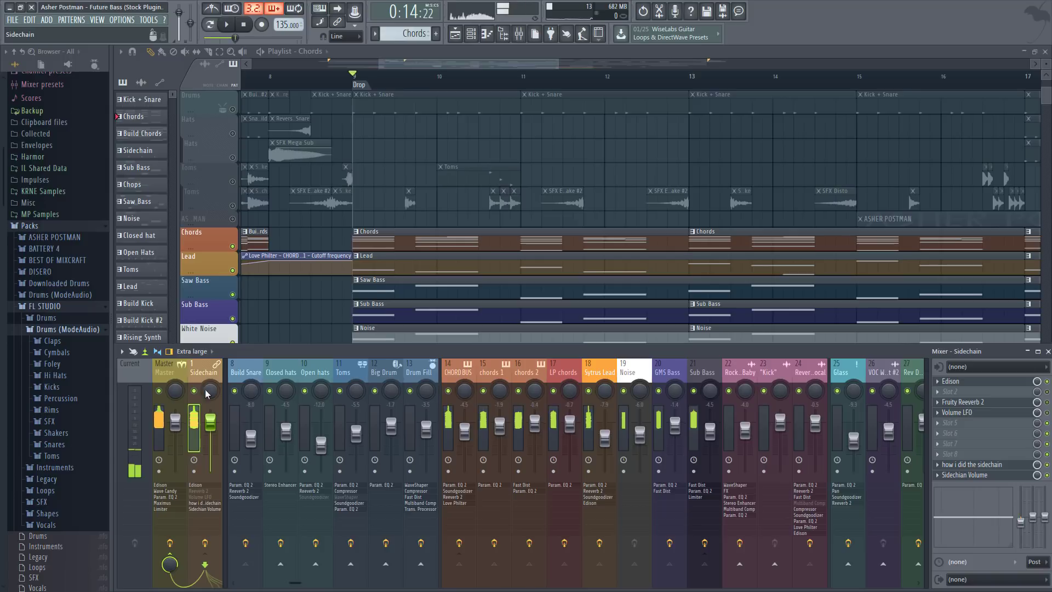
- Unmute the Drums and Sidechain playlist tracks while playing the arrangement from the Drop marker
left_click(233, 110)
key("F9")
key("space")
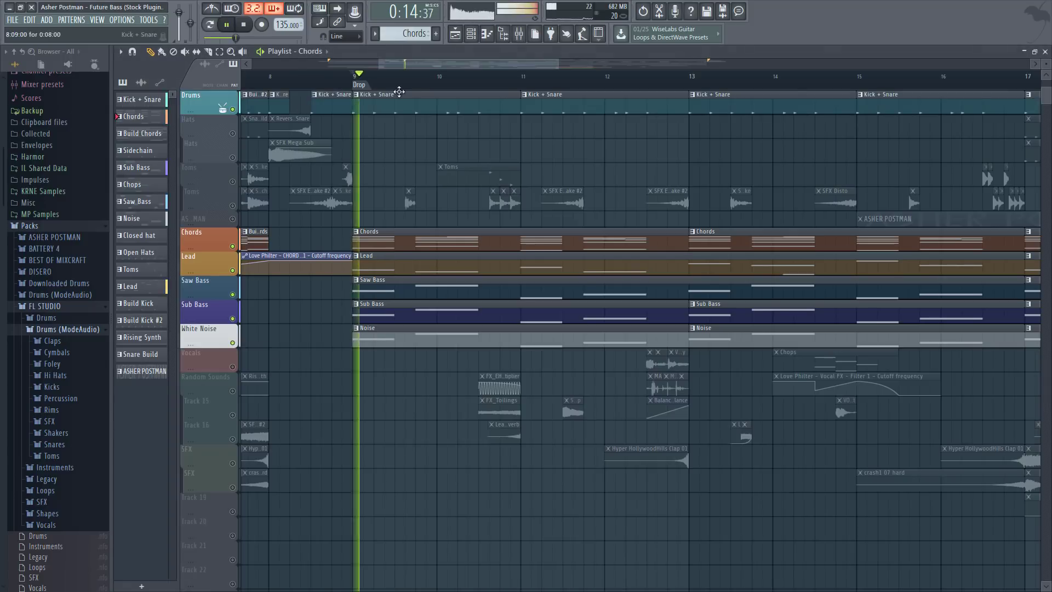
scroll(236, 113, "up", 1)
left_click(233, 110)
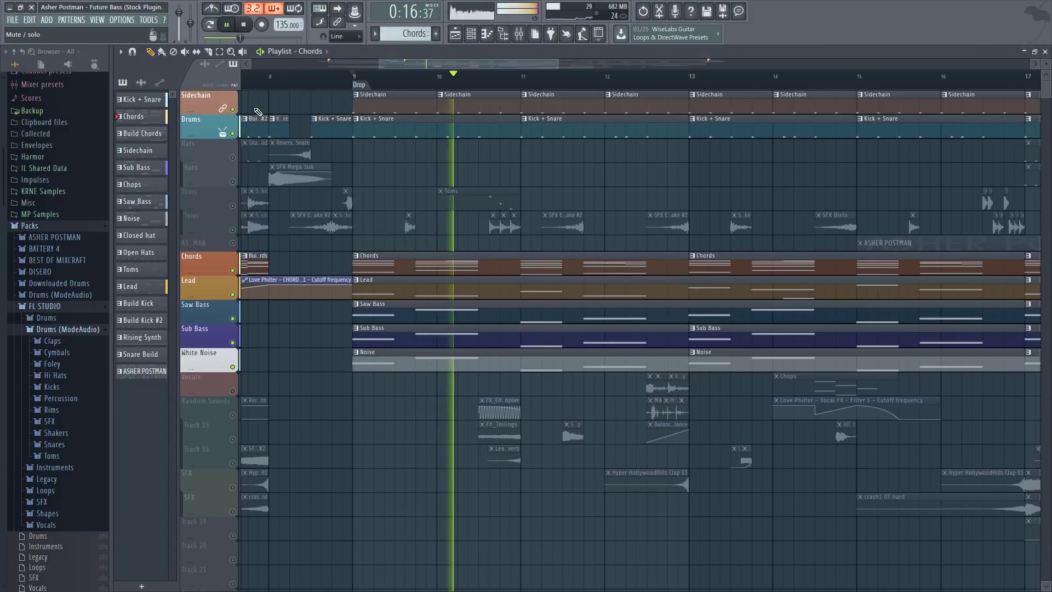
- Follow the drop's playback along the playlist timeline from bar 10 to about bar 16, then stop it
scroll(481, 79, "right", 2)
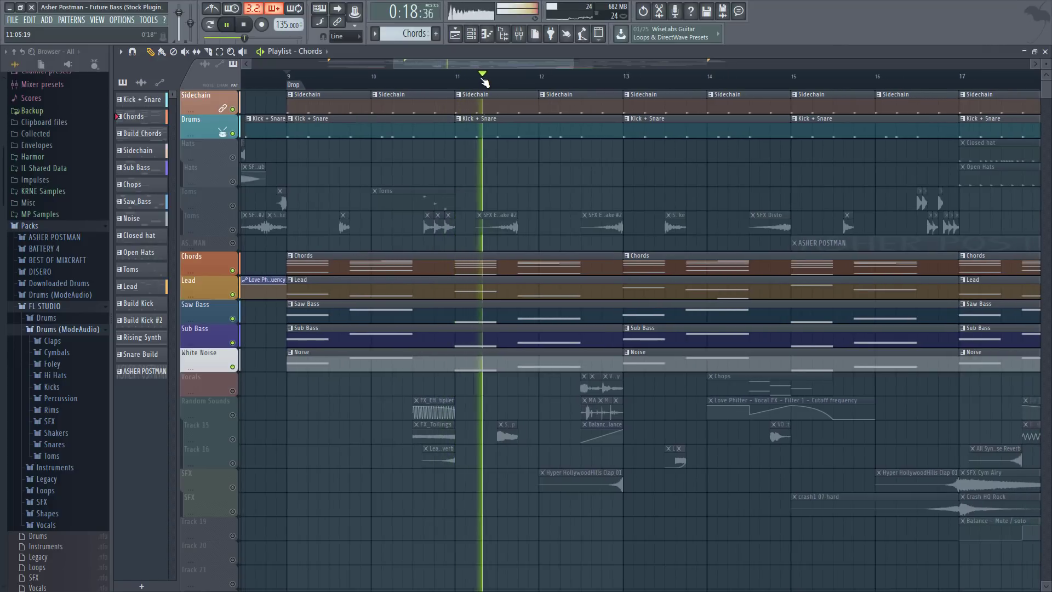
scroll(481, 76, "down", 2)
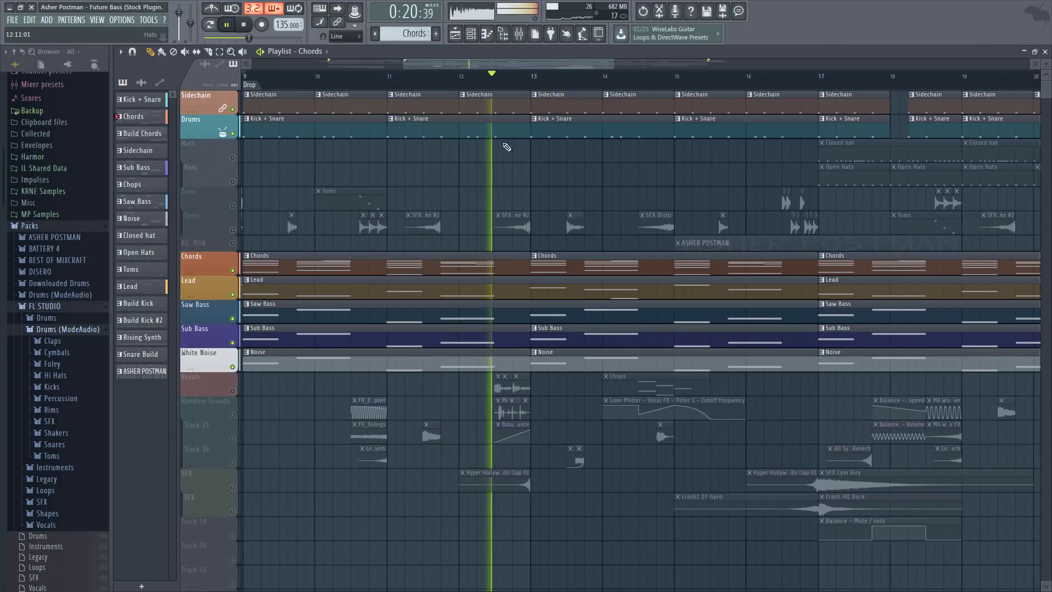
scroll(510, 115, "right", 3)
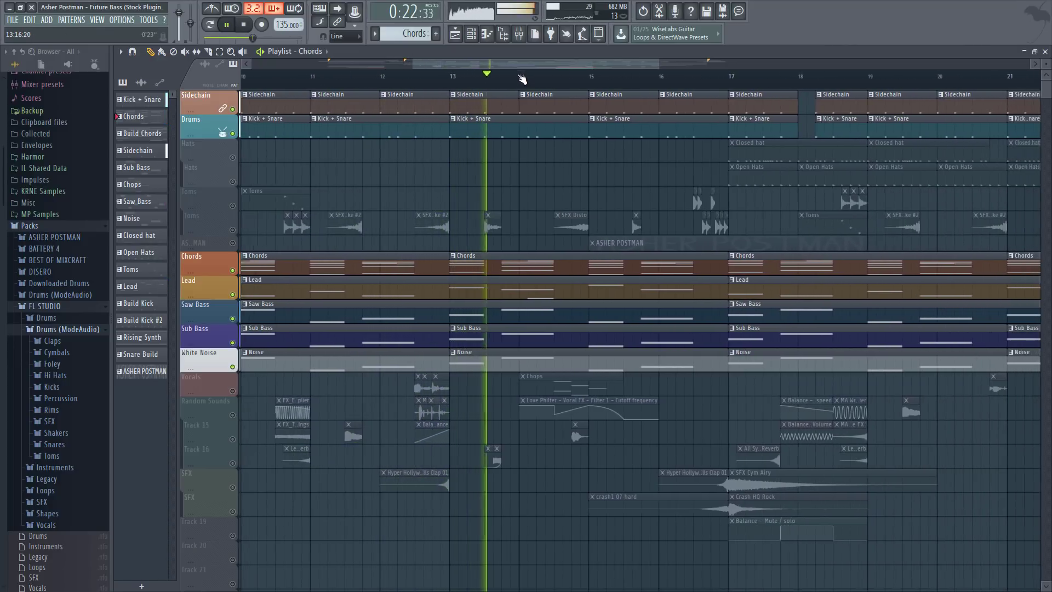
scroll(524, 68, "down", 1)
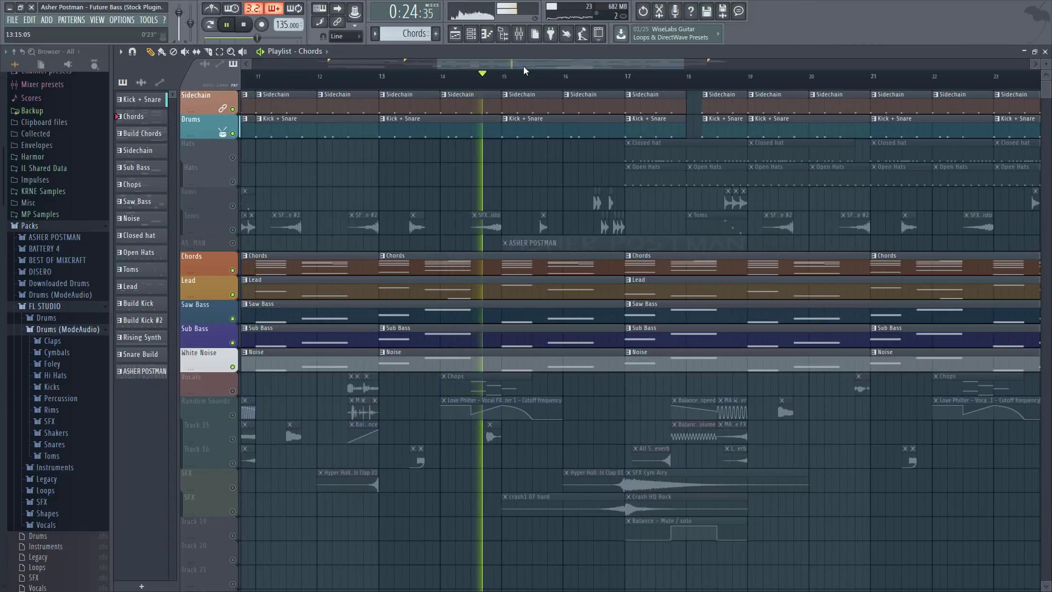
scroll(529, 69, "up", 1)
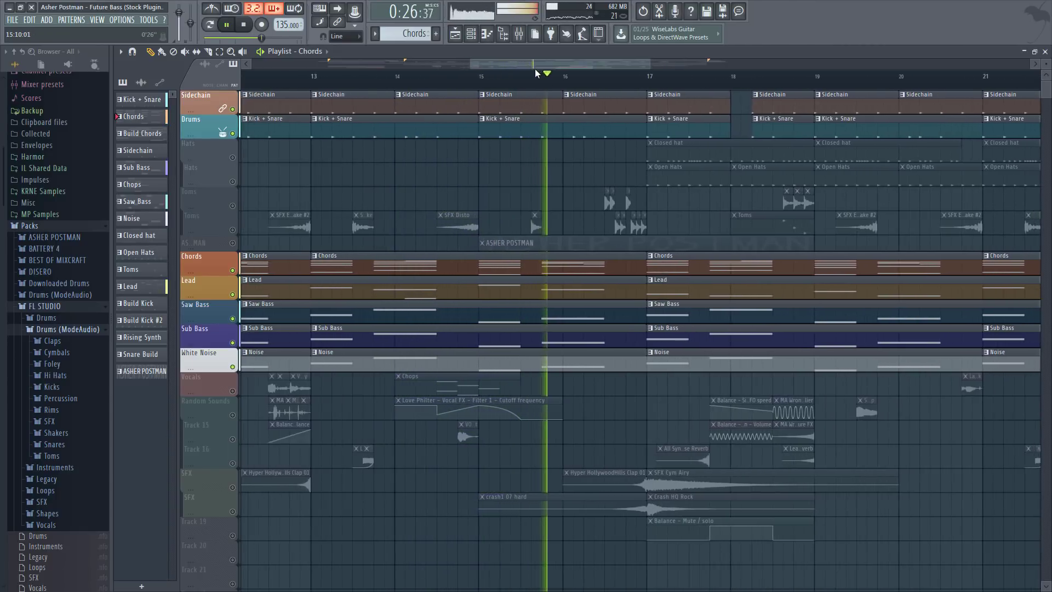
left_click_drag(535, 67, 562, 74)
key("space")
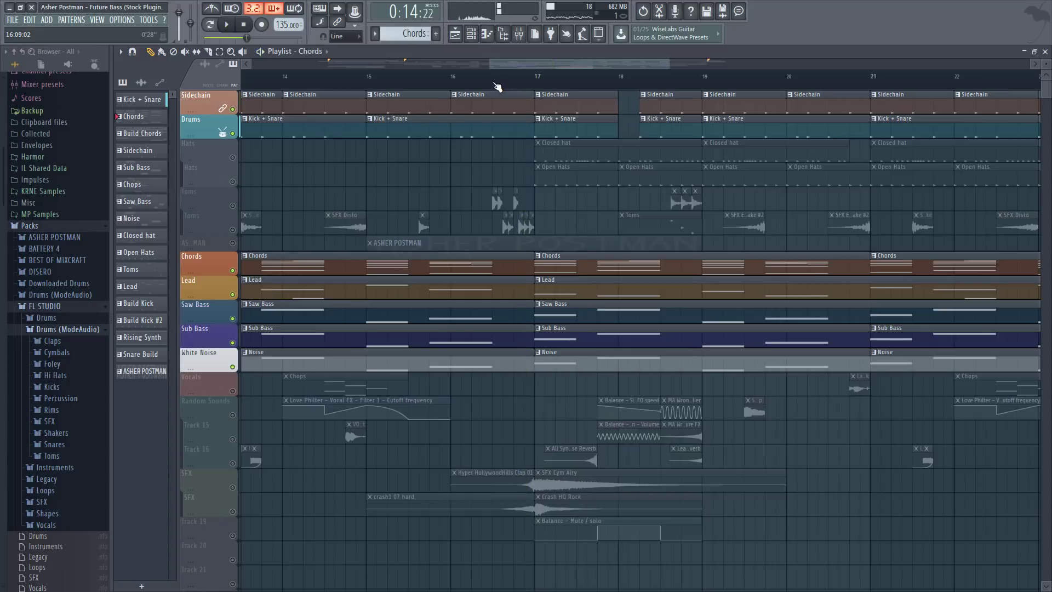
- Enable all playlist tracks and play the second half of the drop from bar 17, stopping after bar 18
scroll(496, 76, "down", 3)
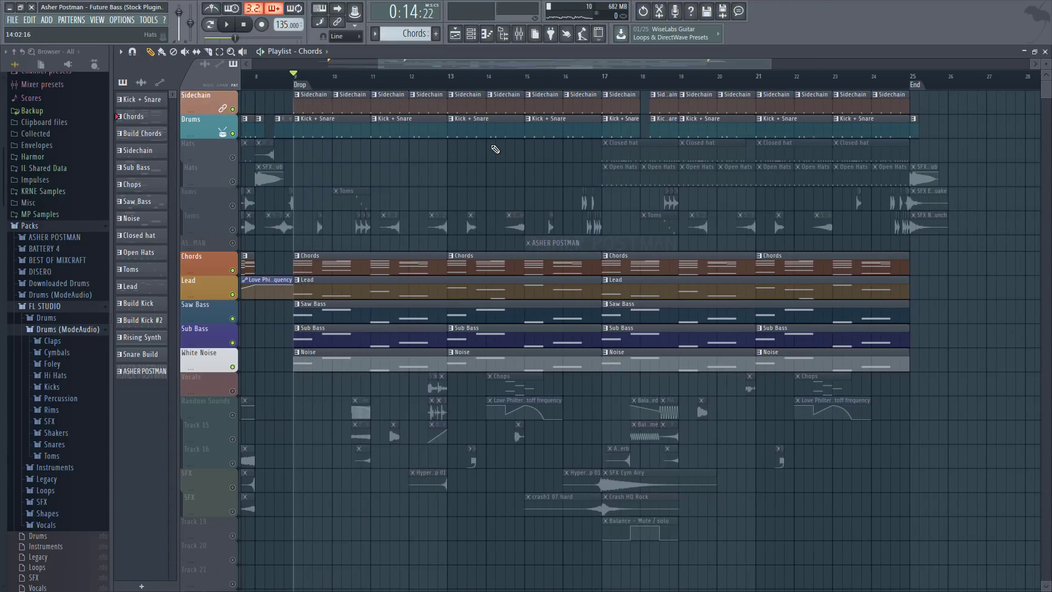
scroll(567, 66, "up", 2)
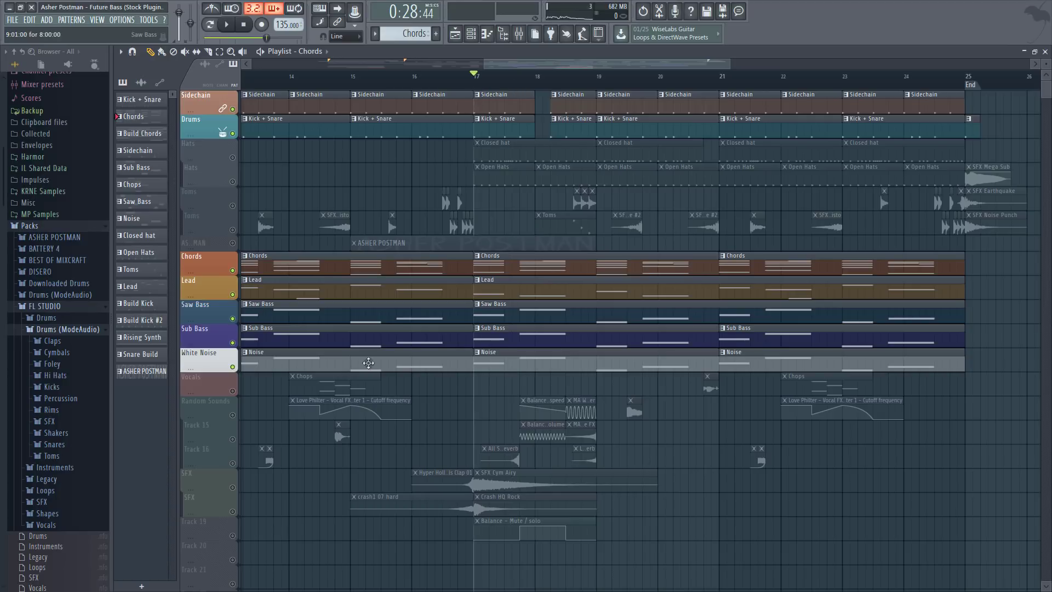
right_click(236, 319)
right_click(233, 319)
right_click(233, 319)
key("space")
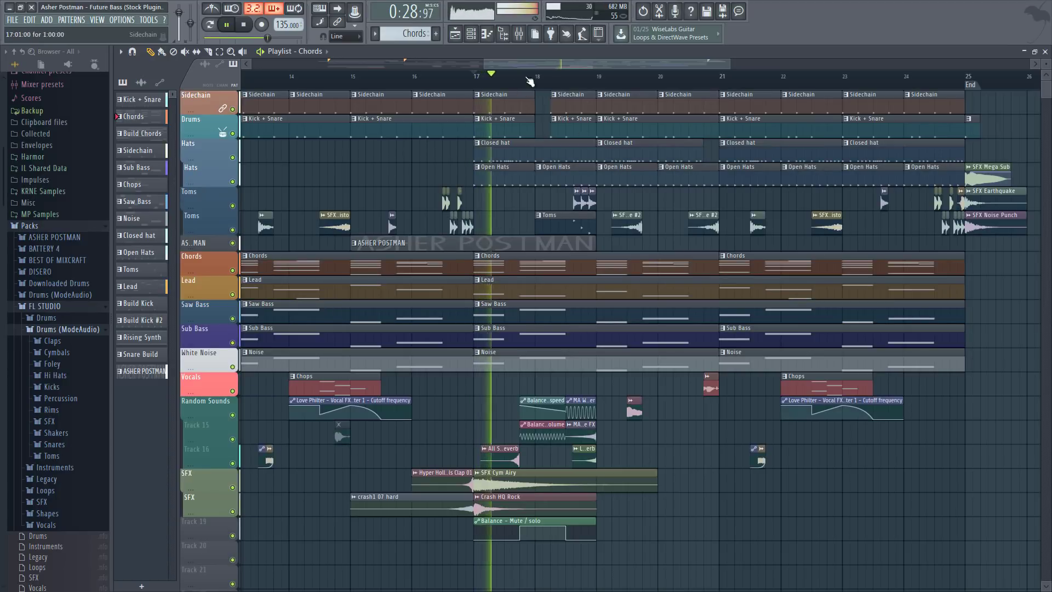
left_click_drag(530, 65, 540, 68)
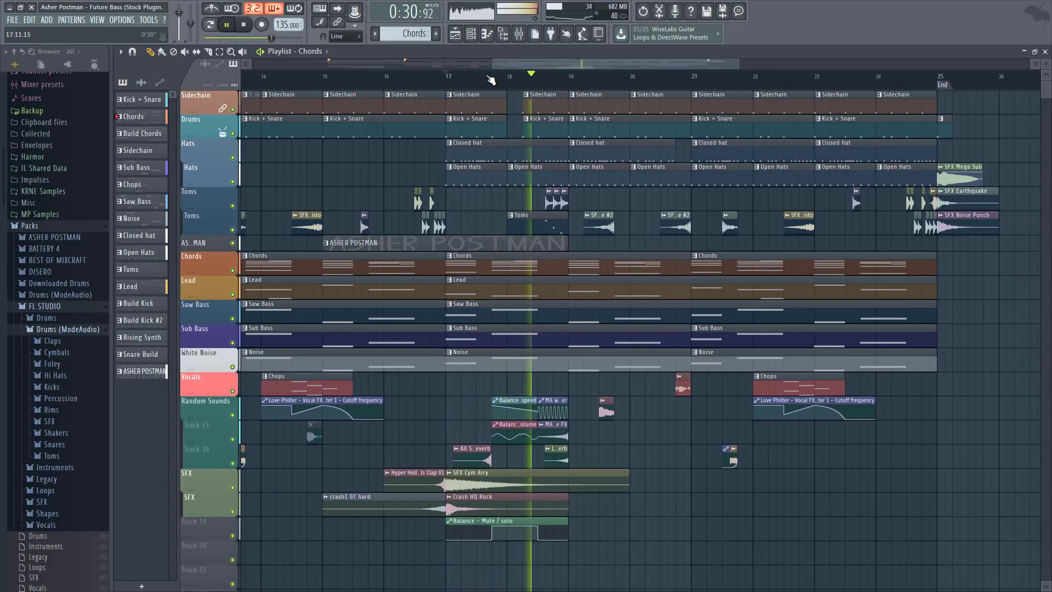
key("space")
- Place the playhead at the start of the Balance - Sidechain - Volume clip and open the Sidechain mixer track's Volume LFO effect
left_click(494, 81)
scroll(495, 81, "up", 5)
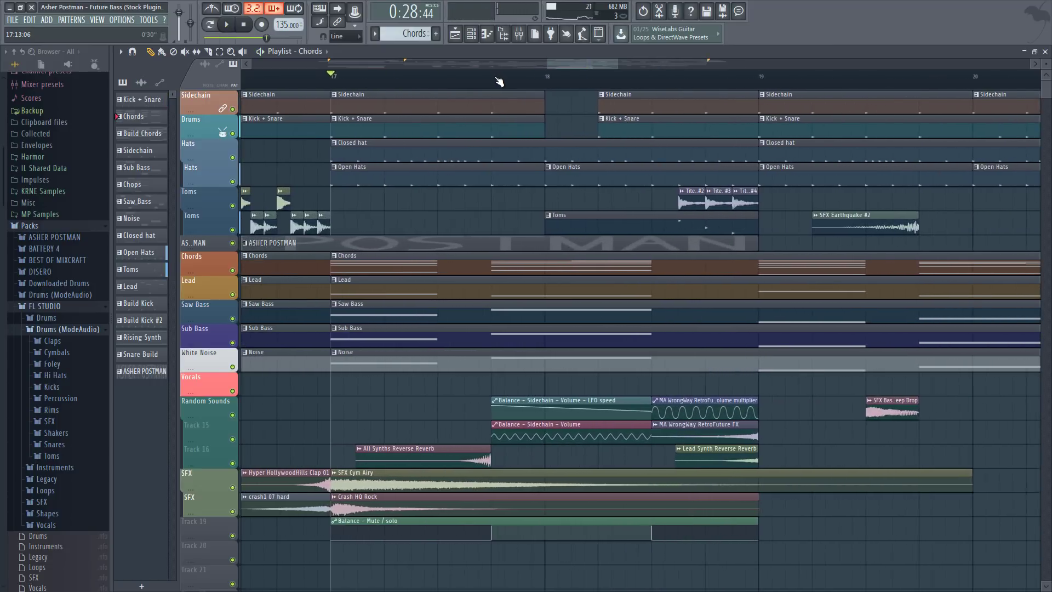
scroll(496, 81, "down", 1)
left_click_drag(571, 65, 573, 65)
left_click(518, 35)
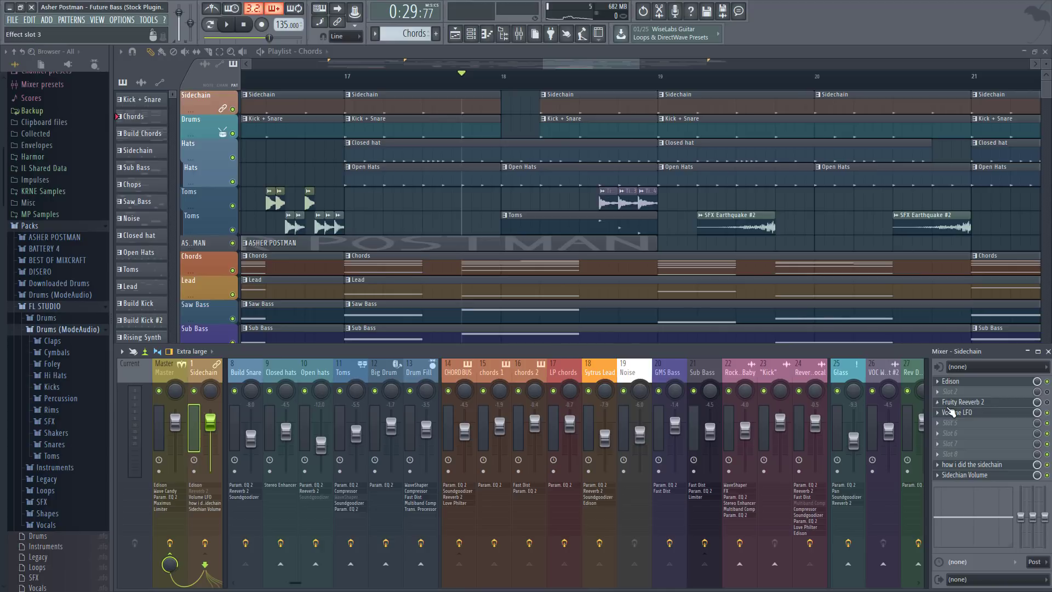
left_click(960, 416)
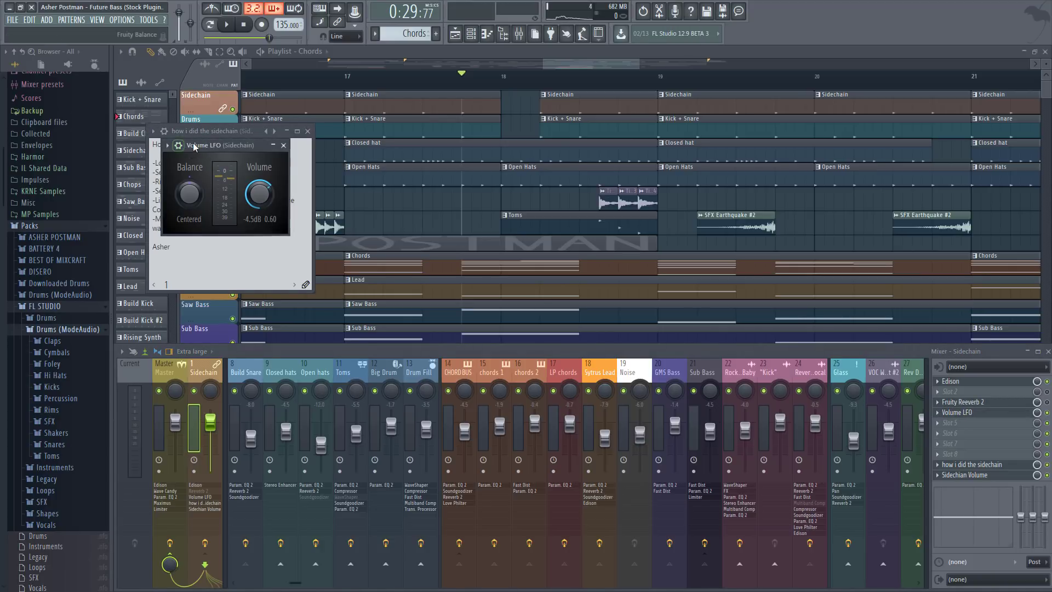
left_click_drag(194, 146, 306, 148)
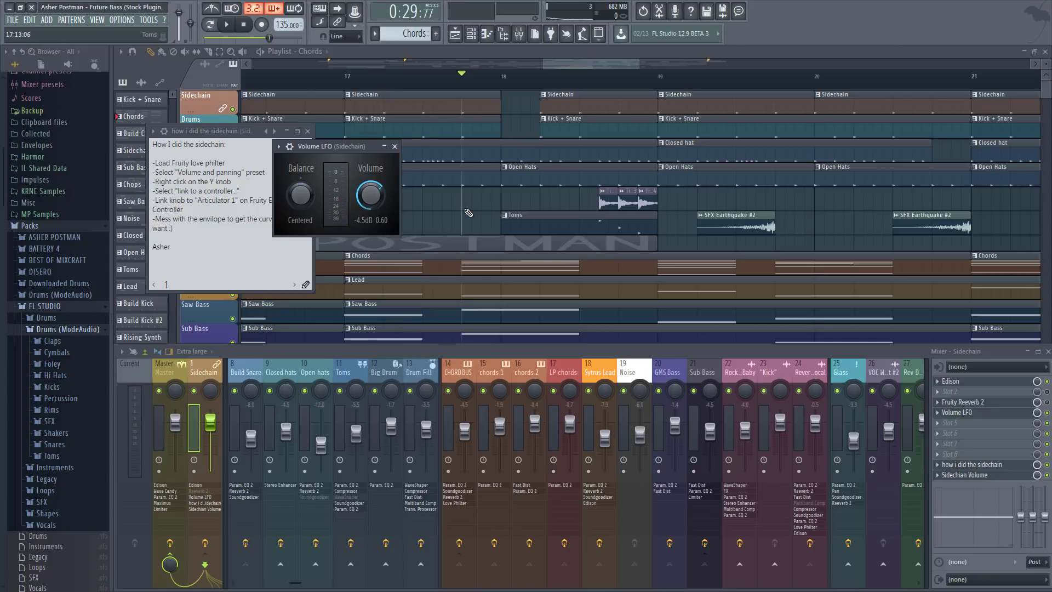
- Solo Track 19, also enable Track 15, and reset the playhead to the start of the Balance - Sidechain - Volume clip
left_click_drag(471, 212, 475, 204)
scroll(374, 476, "down", 4)
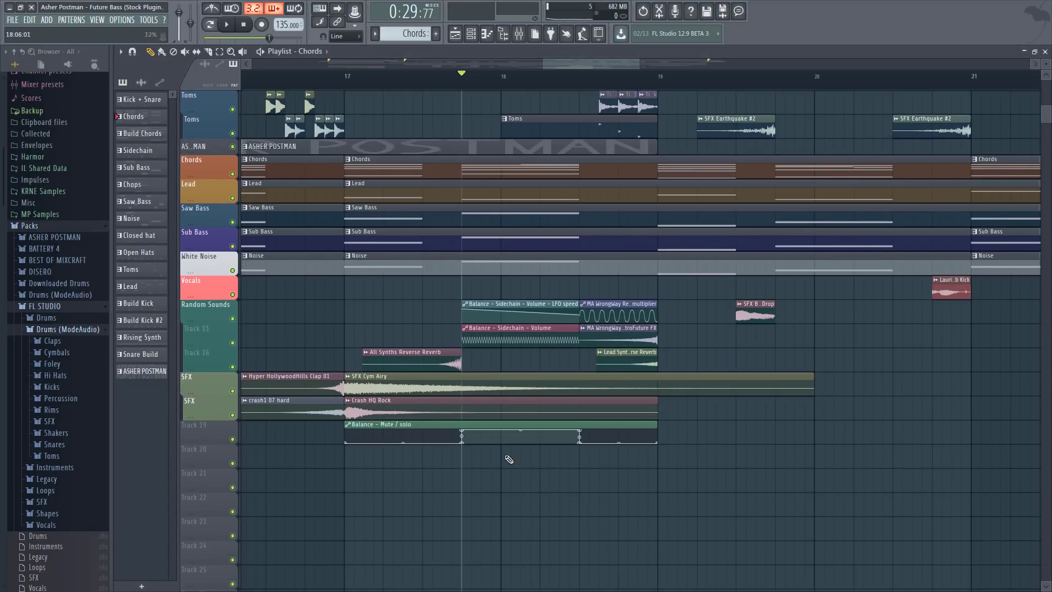
right_click(233, 439)
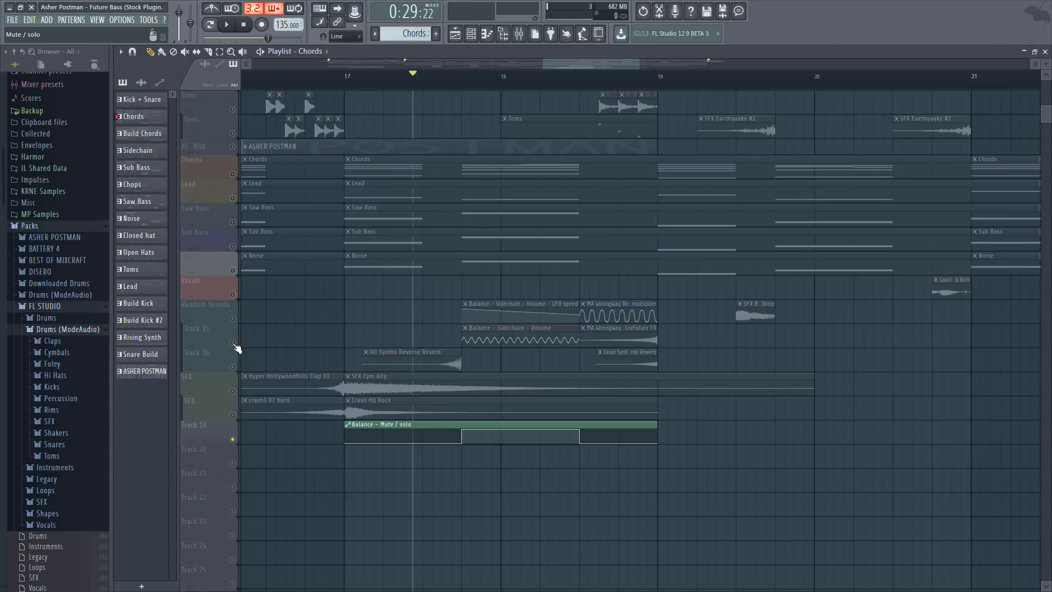
left_click(233, 343)
left_click(458, 81)
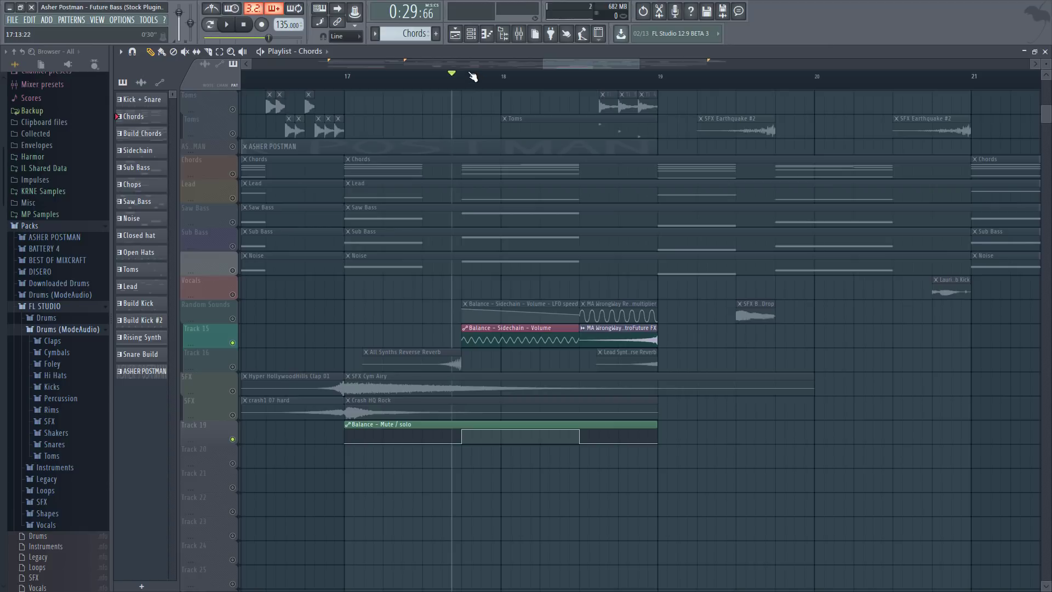
left_click(463, 75)
- Reopen the Volume LFO effect on the Sidechain mixer track and create an automation clip for its Volume knob
left_click(519, 34)
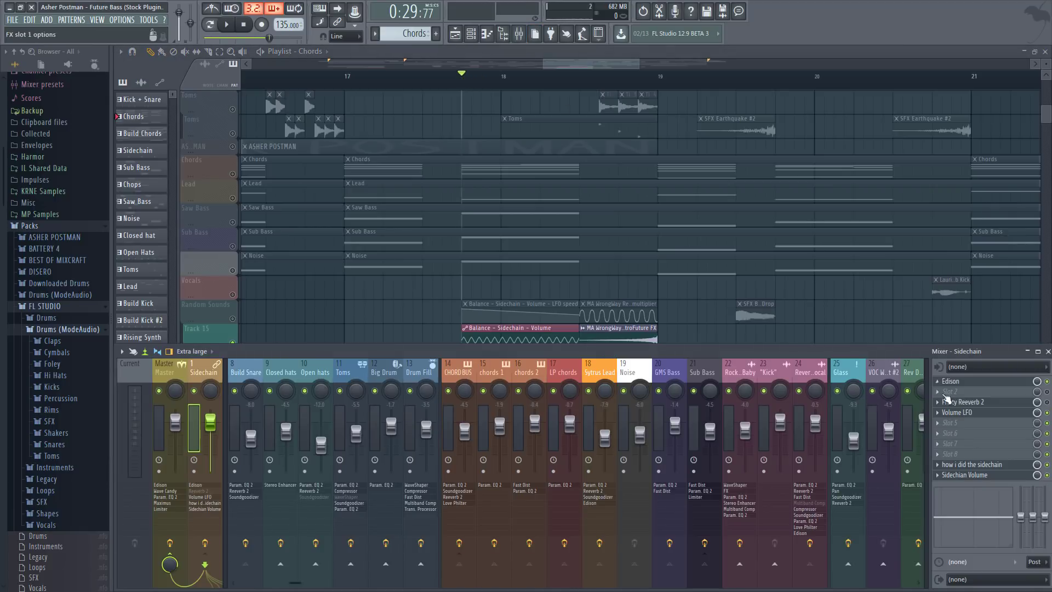
left_click(964, 412)
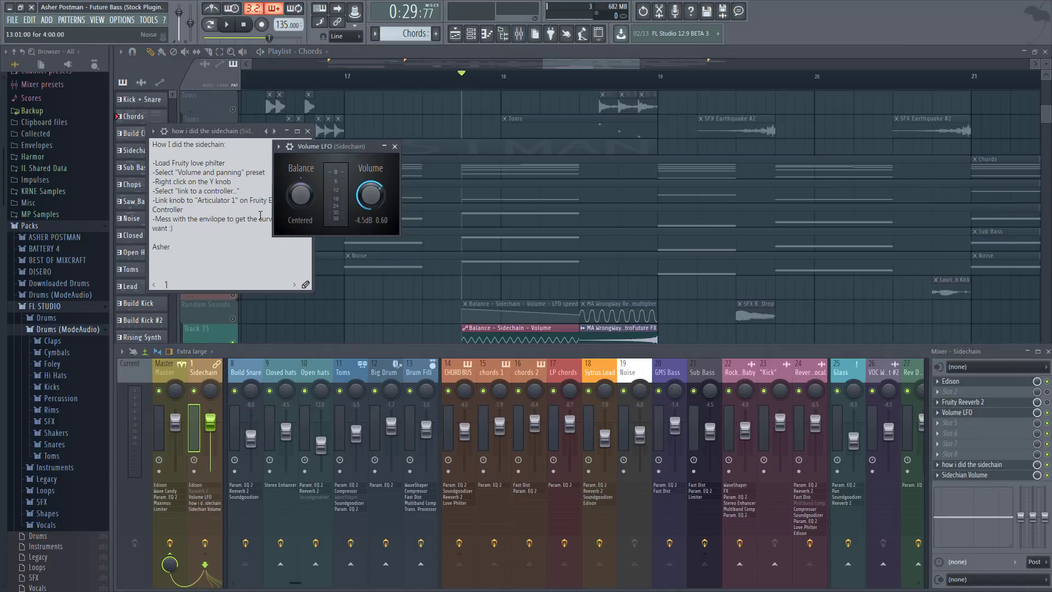
right_click(370, 195)
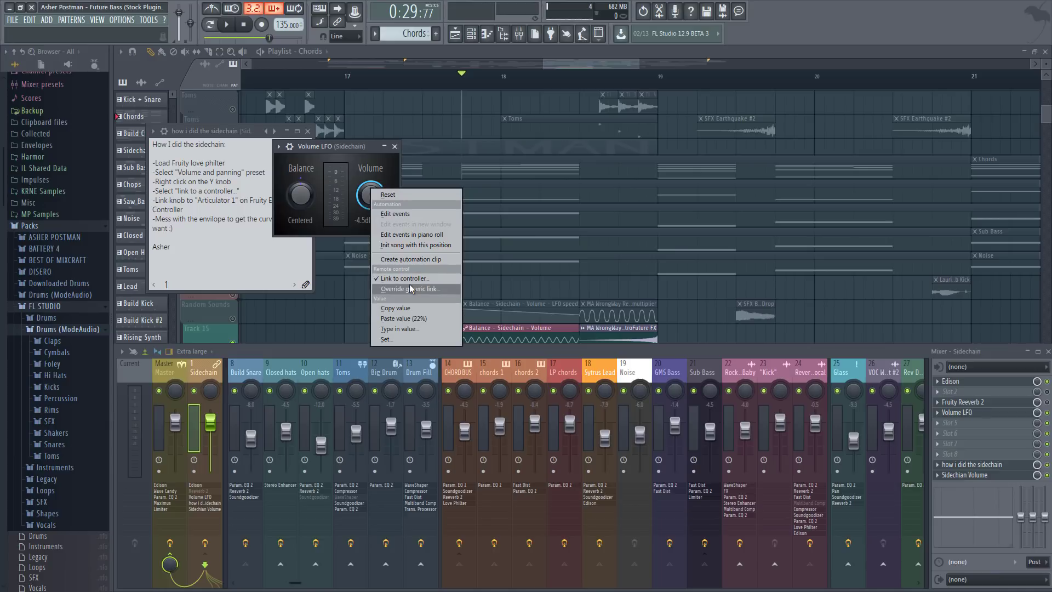
left_click(413, 261)
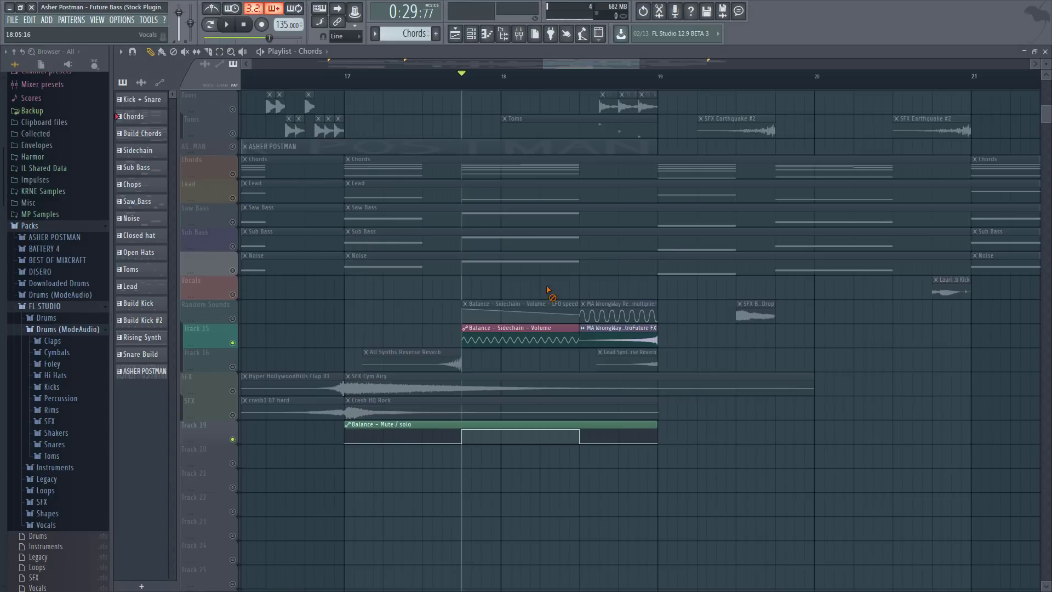
- Turn off the LFO of the Balance - Sidechain - Volume automation clip and re-enable all playlist tracks
left_click(678, 305)
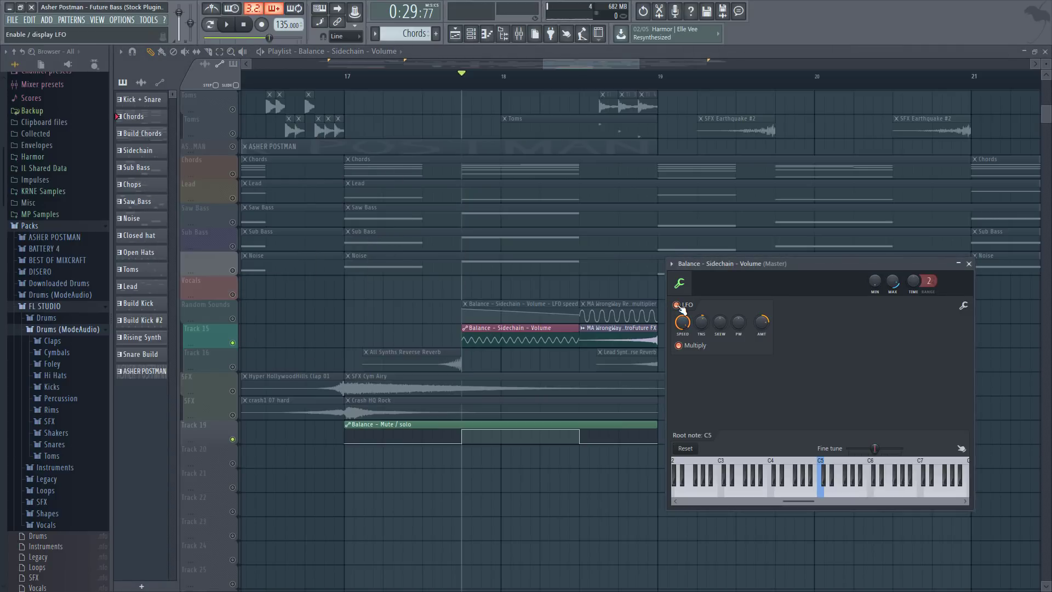
left_click(677, 306)
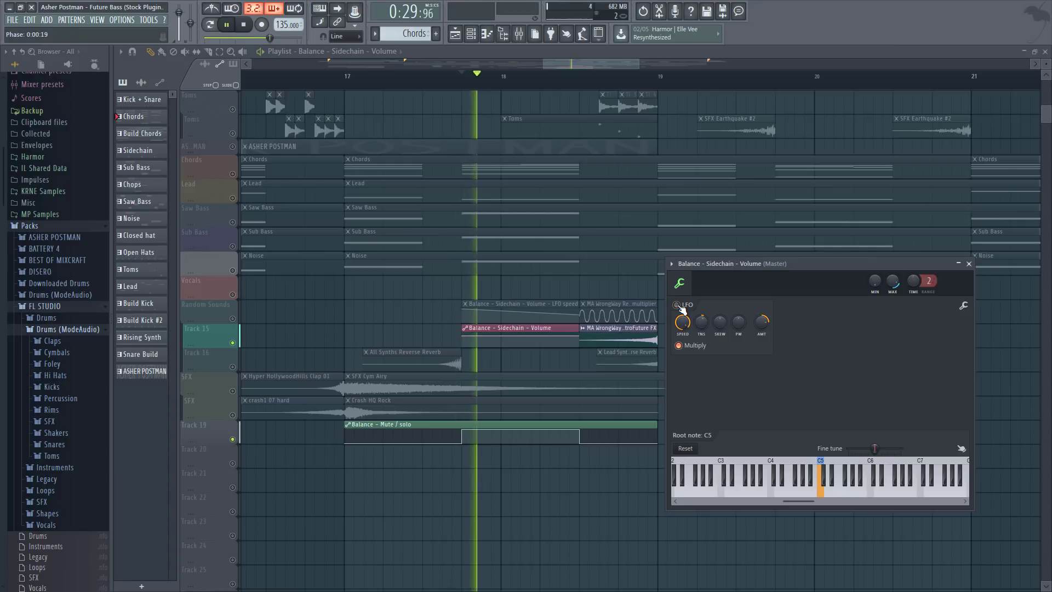
right_click(233, 343)
right_click(233, 343)
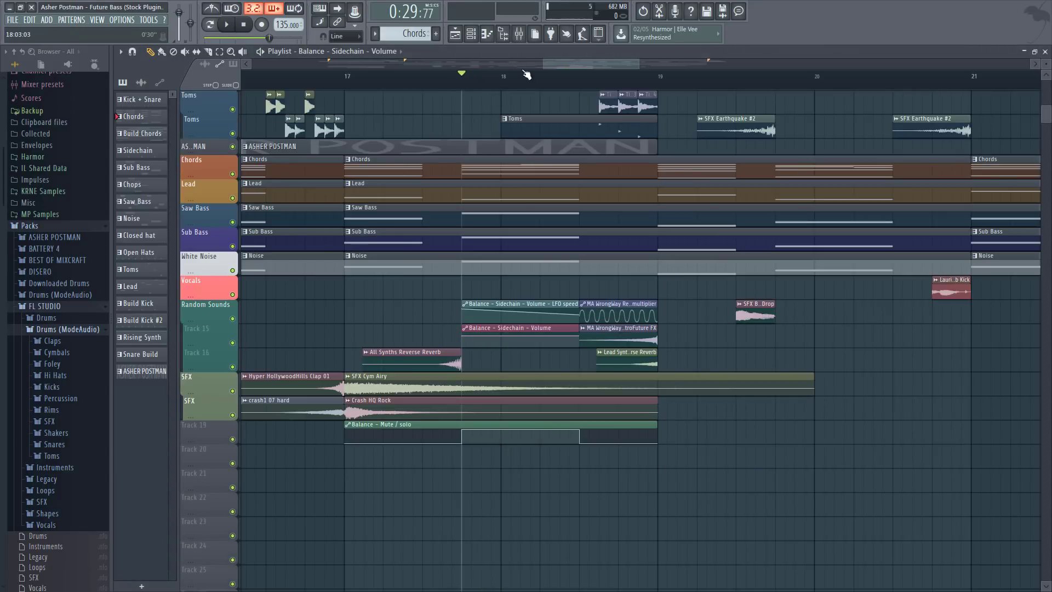
- Check the mixer while playing the section under the Balance - Sidechain - Volume clip a few times with its LFO off
left_click(519, 35)
key("space")
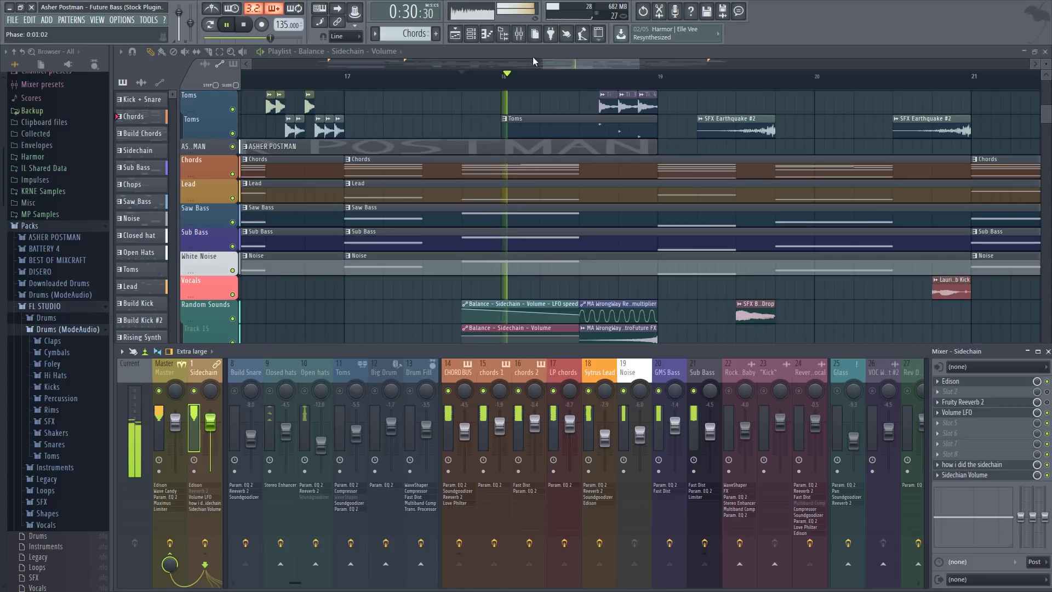
left_click_drag(573, 65, 576, 65)
key("space")
key("space")
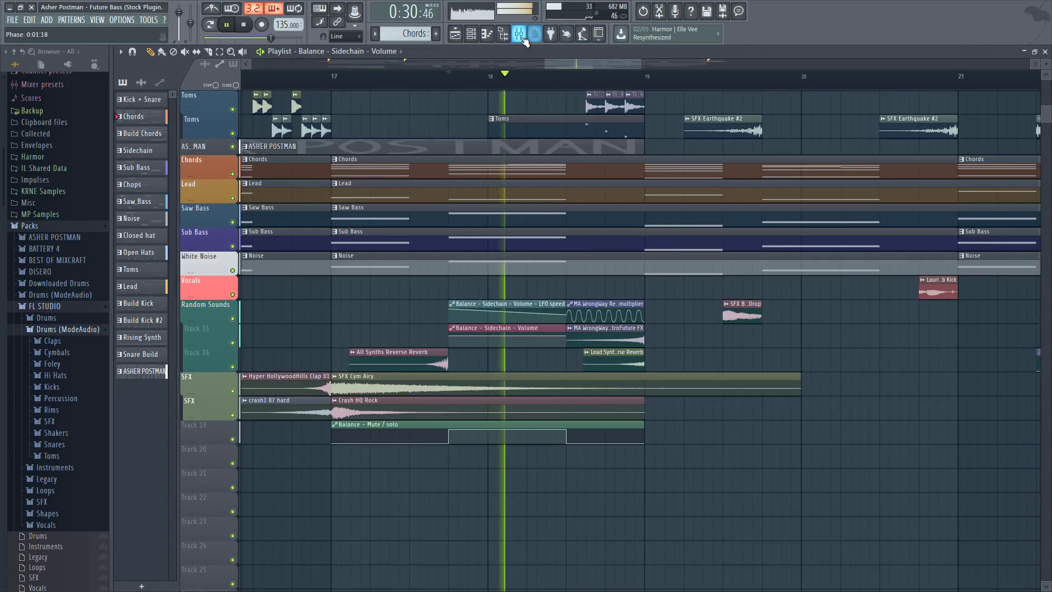
key("space")
key("space")
key("space")
- Reopen the Balance - Sidechain - Volume clip's settings, turn its LFO back on and play the section
double_click(481, 327)
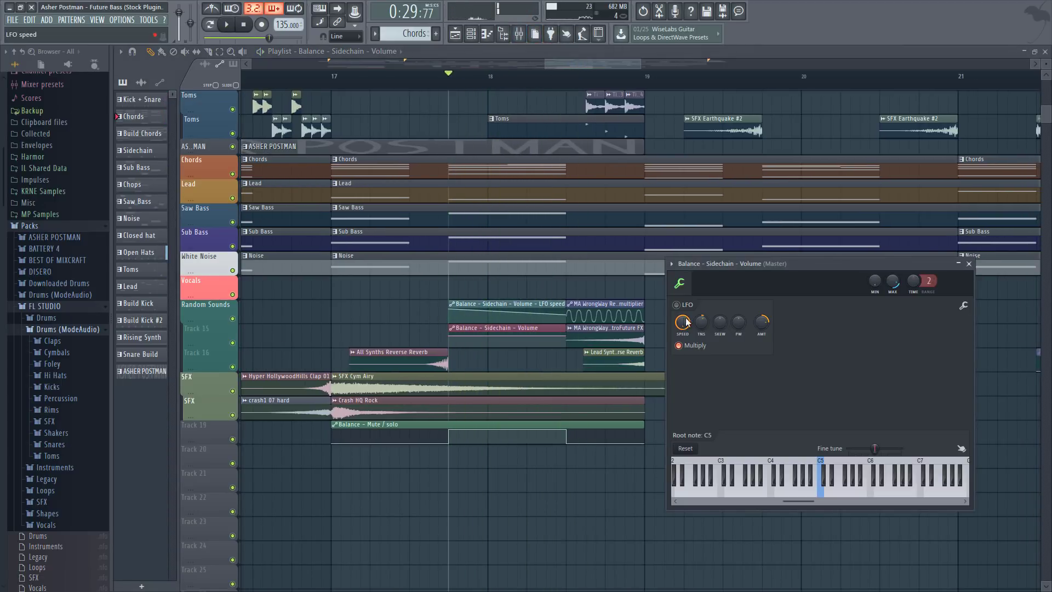
left_click(677, 305)
key("space")
left_click_drag(735, 263, 670, 243)
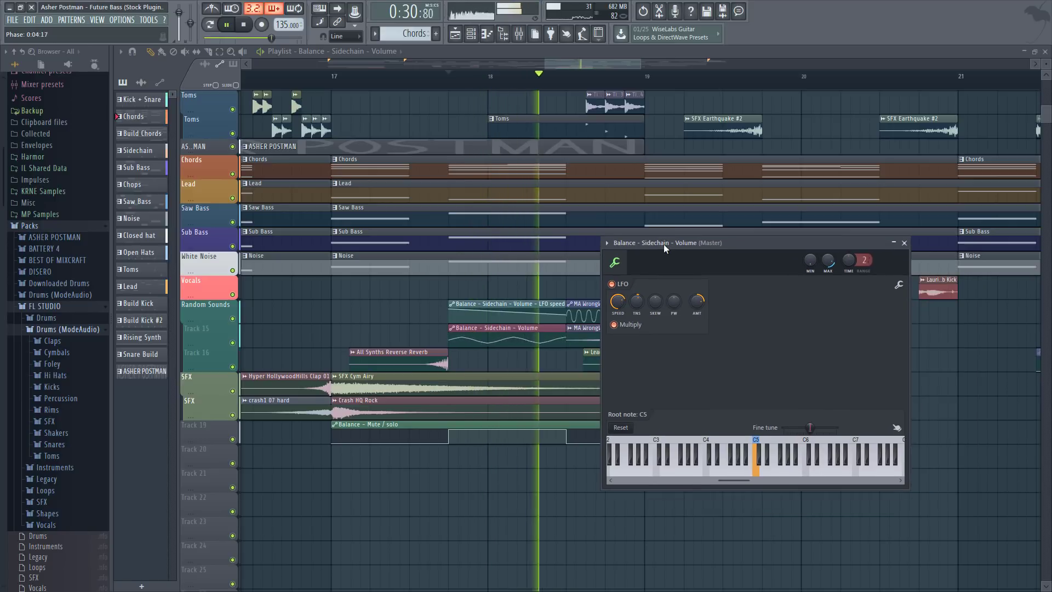
- Mute the LFO speed automation clip on the Random Sounds track and play the section without it
left_click(475, 308)
key("space")
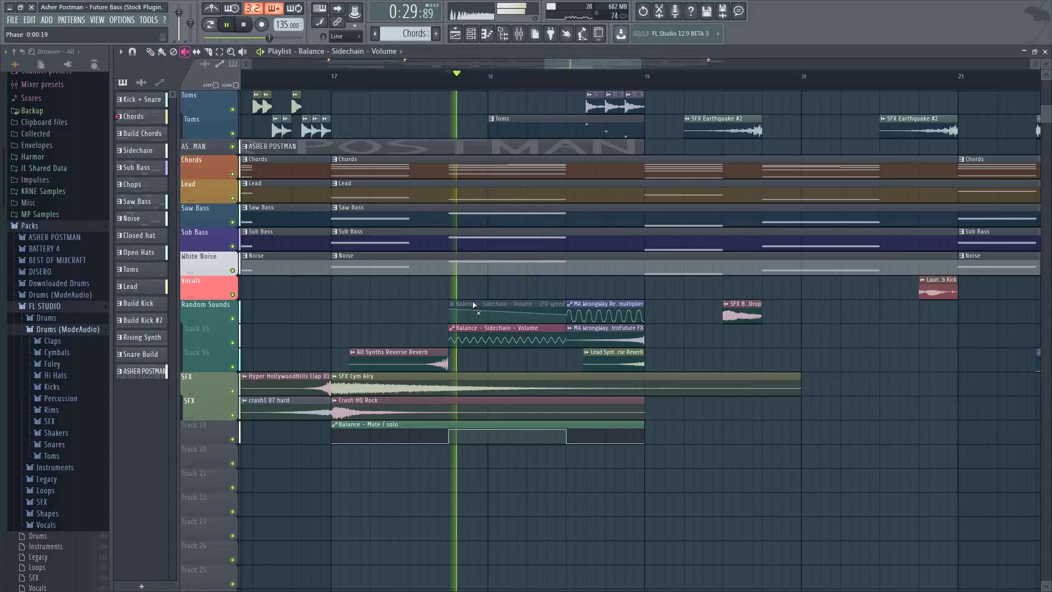
key("space")
key("space")
key("space")
key("p")
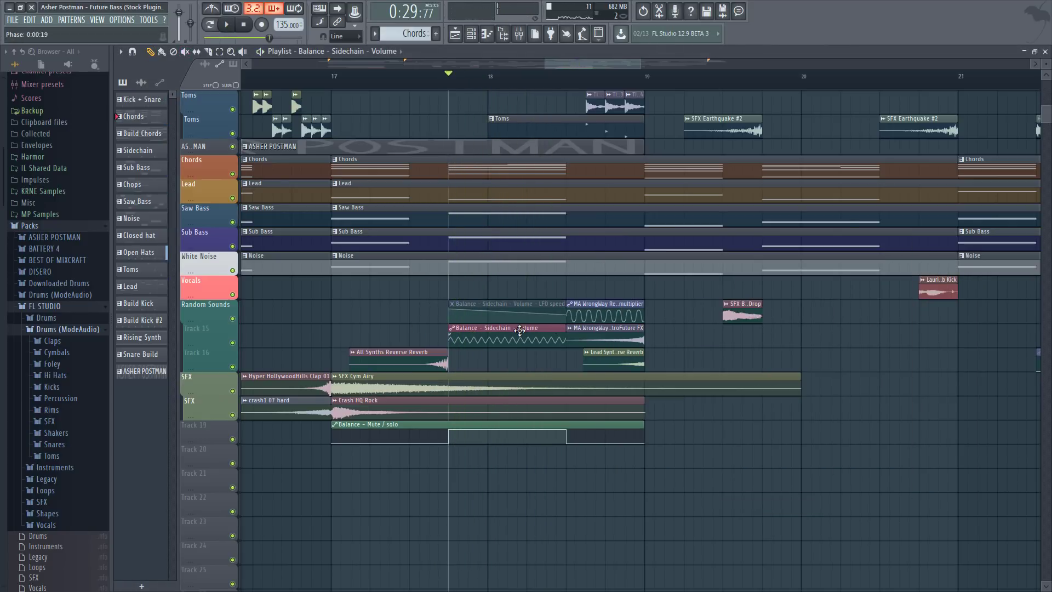
- Open the Balance - Sidechain - Volume clip's settings and audition the section with its constant-speed LFO
double_click(519, 329)
key("space")
key("space")
left_click_drag(682, 245, 658, 220)
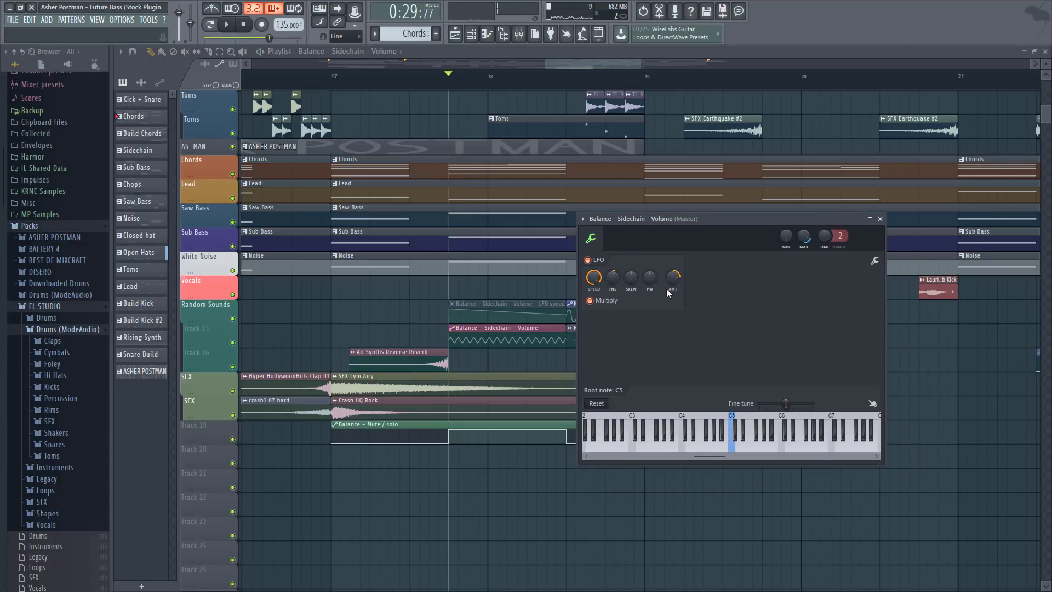
key("space")
key("space")
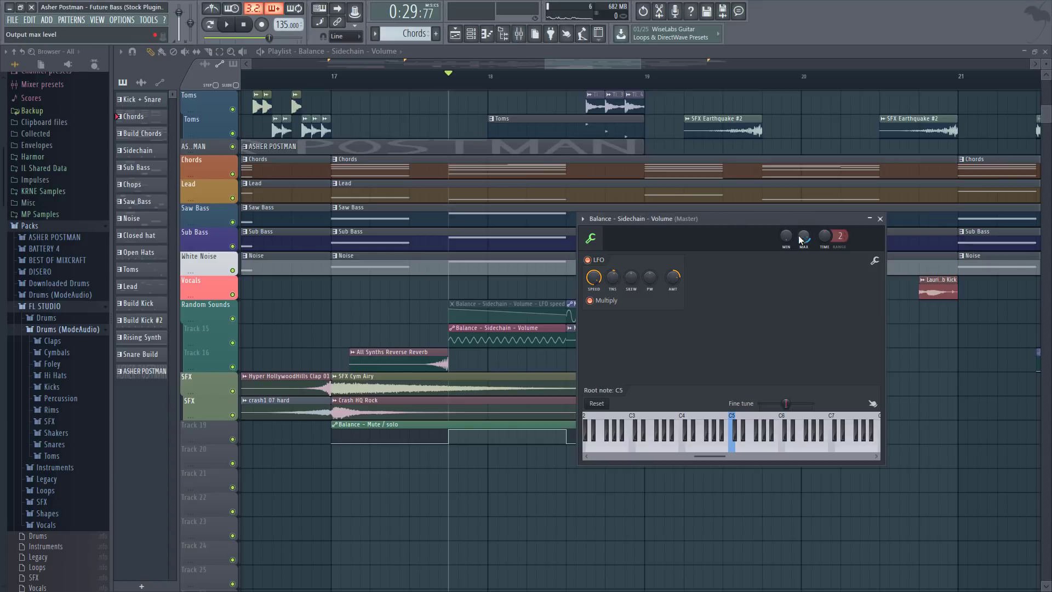
- Open the Volume LFO effect on the Sidechain mixer track and watch its Volume knob during playback
key("F9")
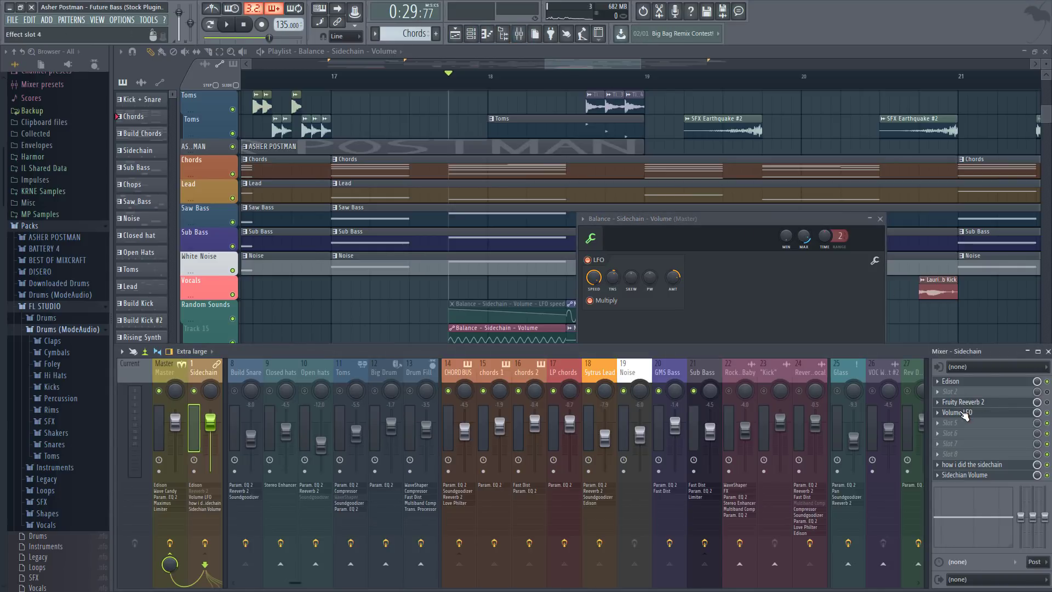
left_click(964, 412)
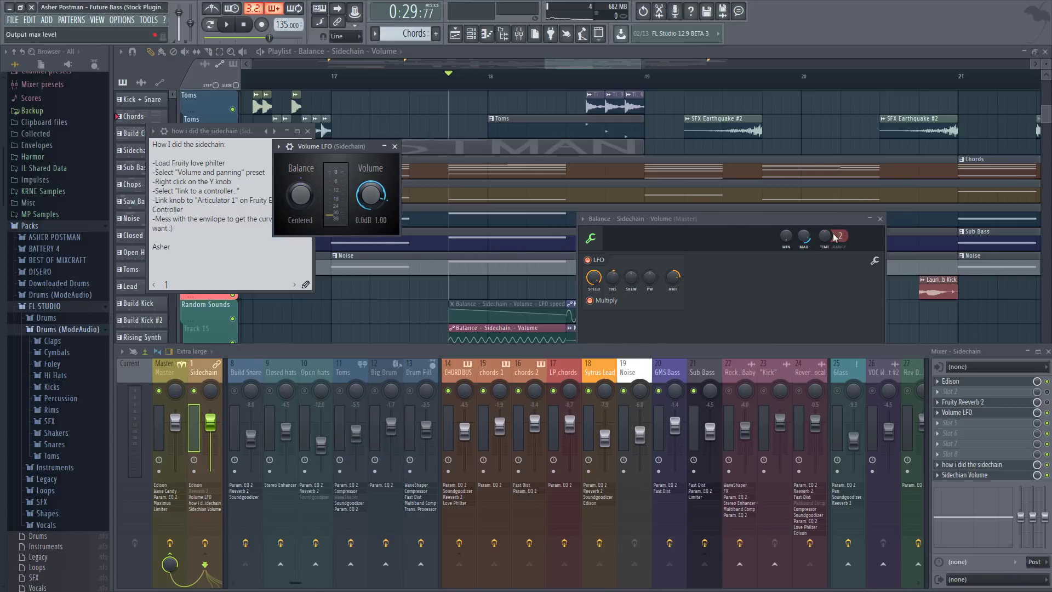
key("space")
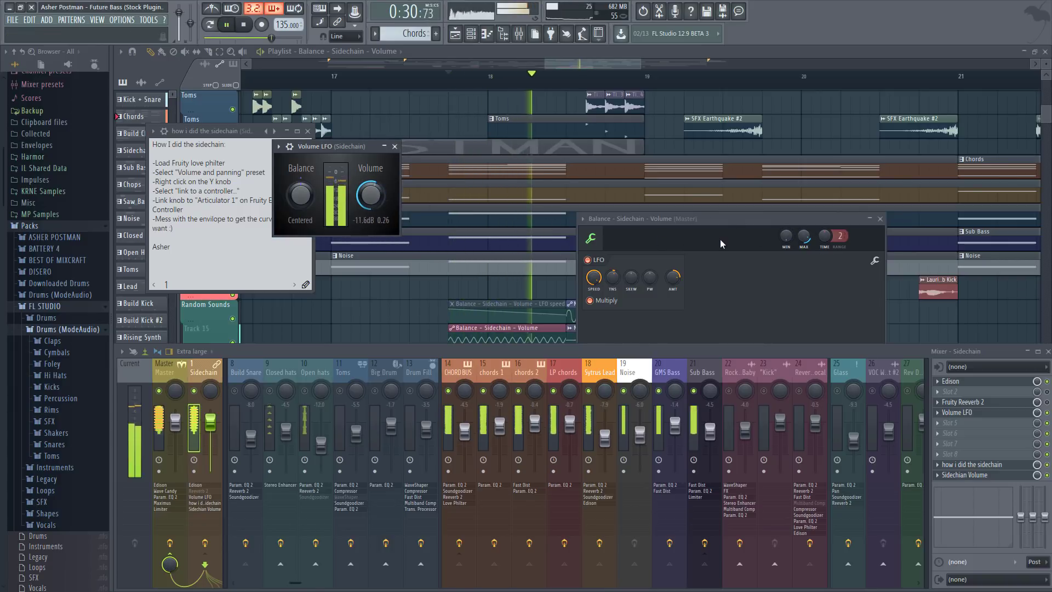
key("space")
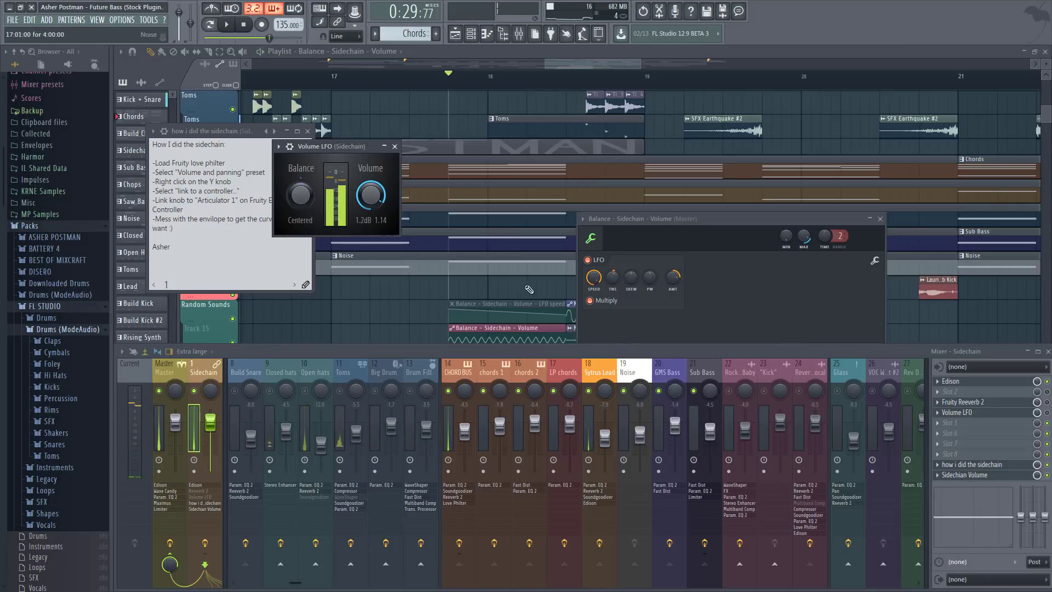
- Try different LFO amounts on the Balance - Sidechain - Volume clip while replaying the section
left_click(674, 282)
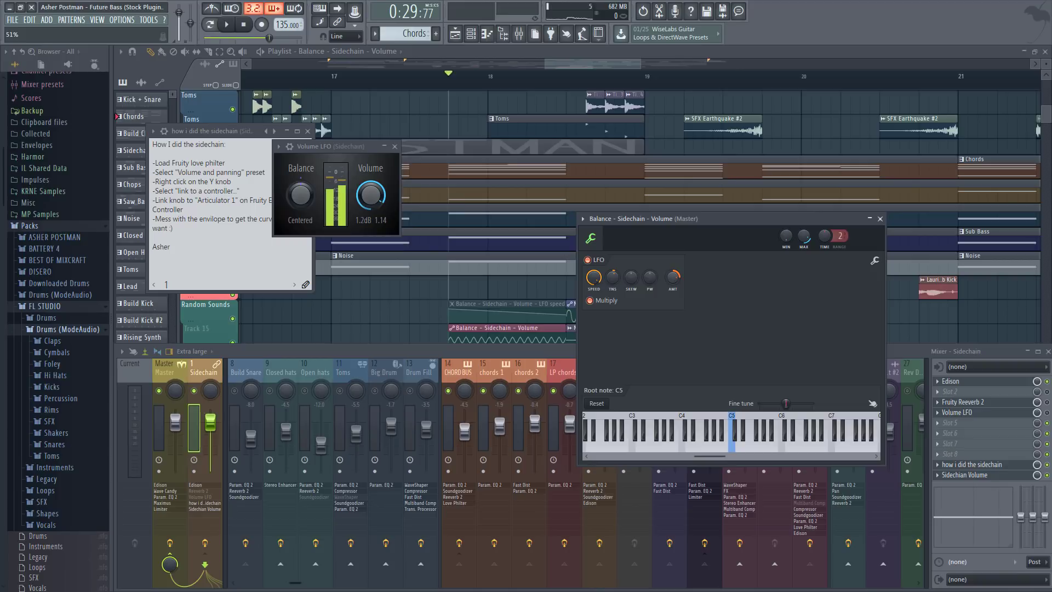
key("space")
key("space")
key("space")
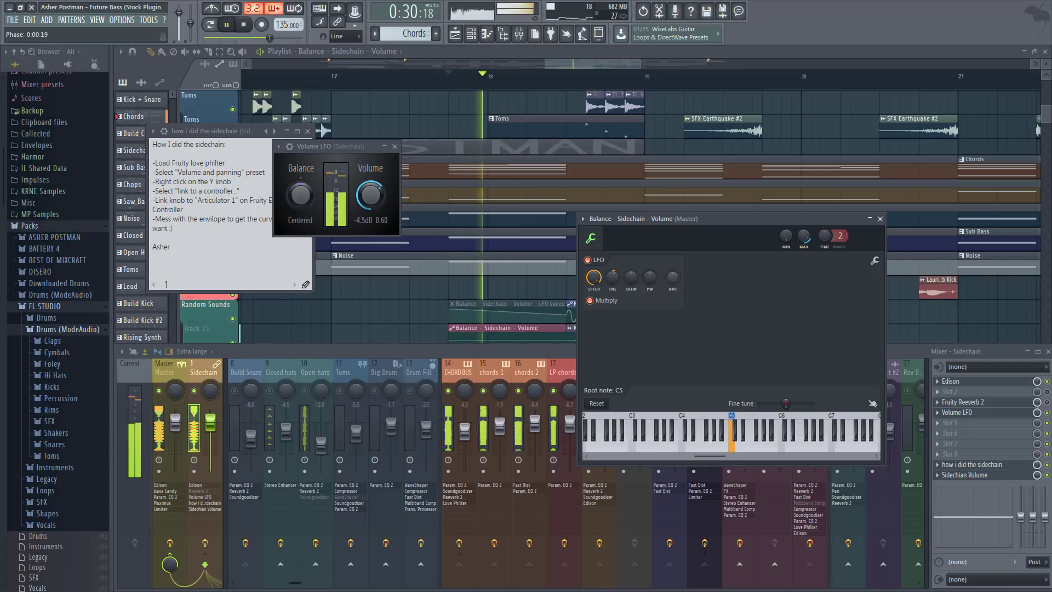
key("space")
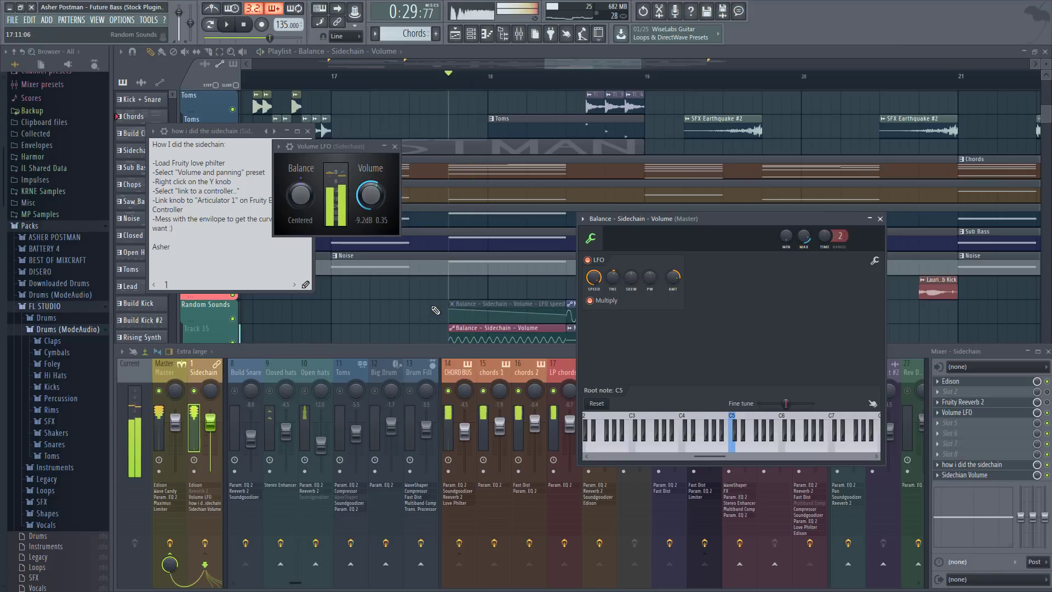
key("space")
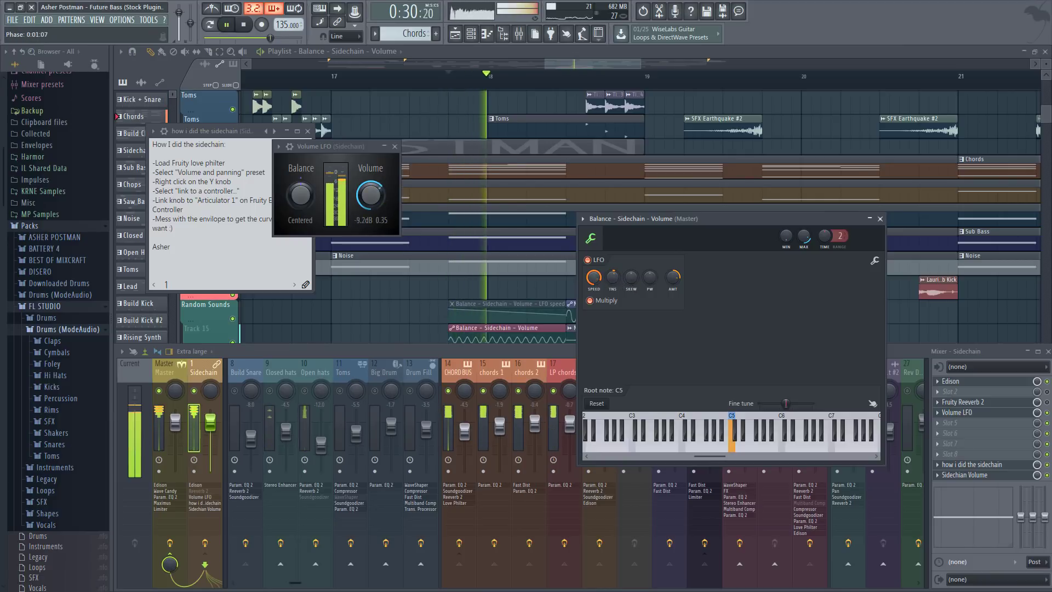
key("space")
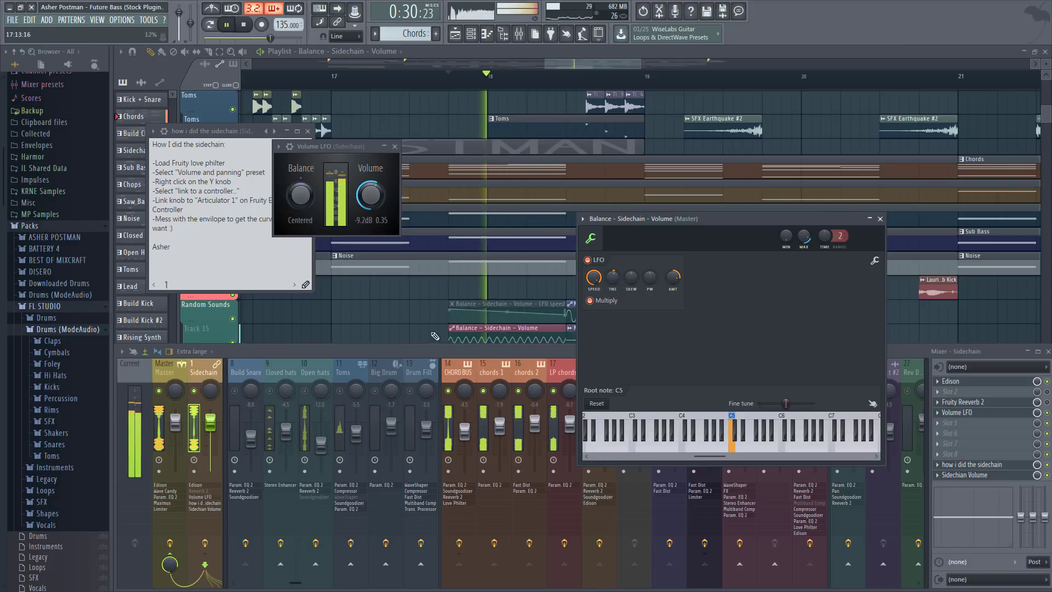
- Close the open windows, re-enable the Random Sounds track, unmute its LFO speed clip and play the section
key("F12")
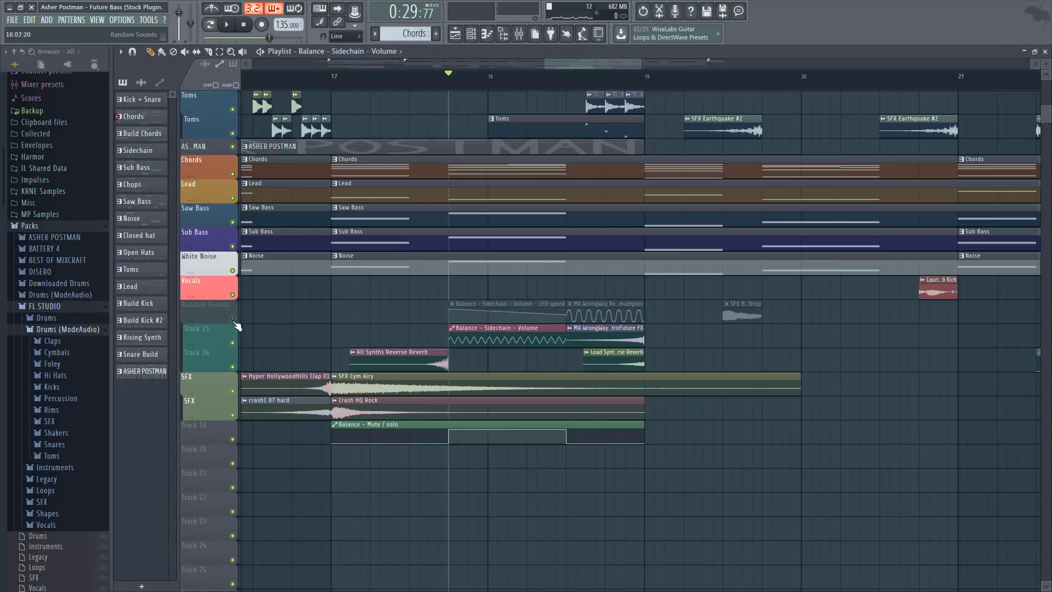
left_click(233, 319)
key("t")
left_click(457, 317)
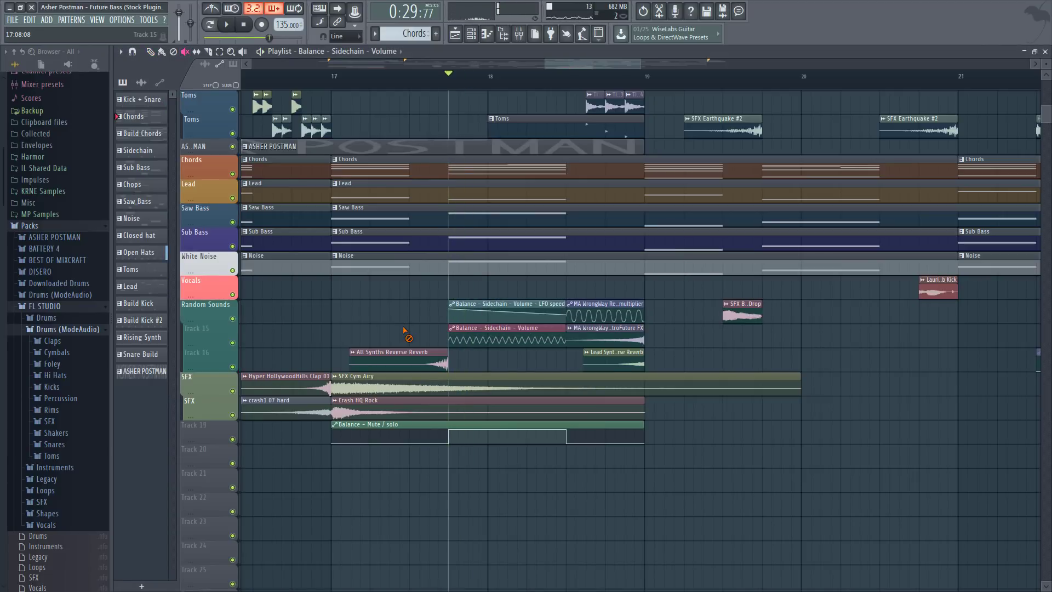
key("p")
key("space")
key("space")
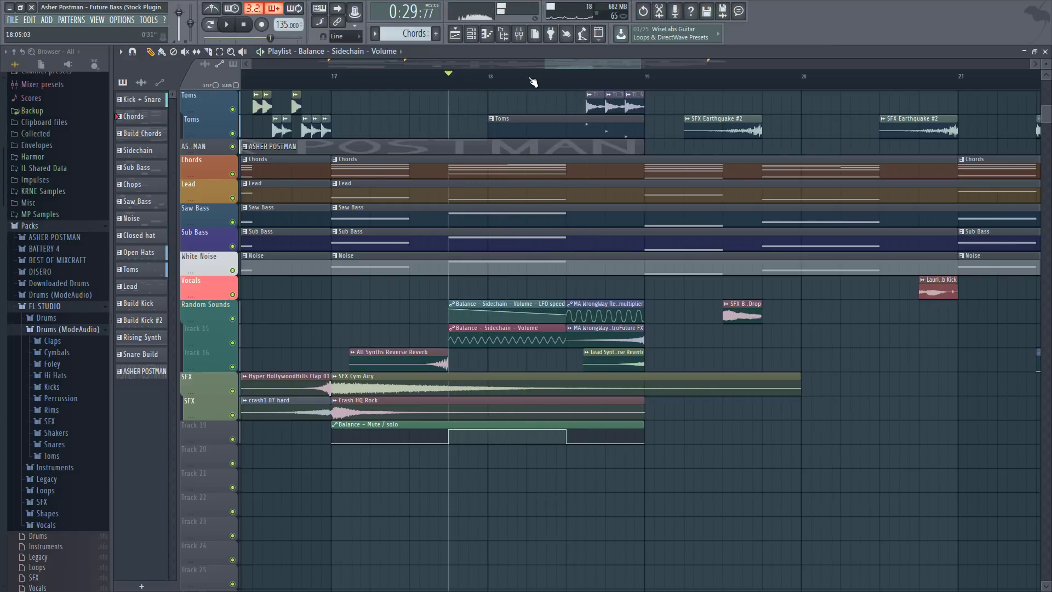
- Try bending the LFO speed clip's curve to a 26% tension, audition it, and undo the change
scroll(535, 82, "up", 2)
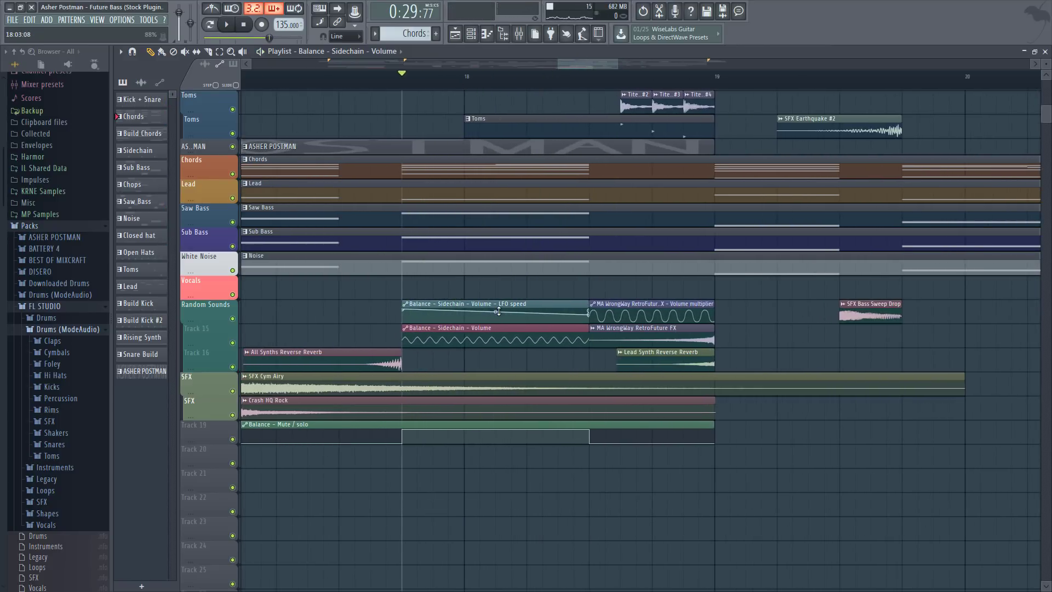
left_click_drag(498, 311, 499, 313)
key("space")
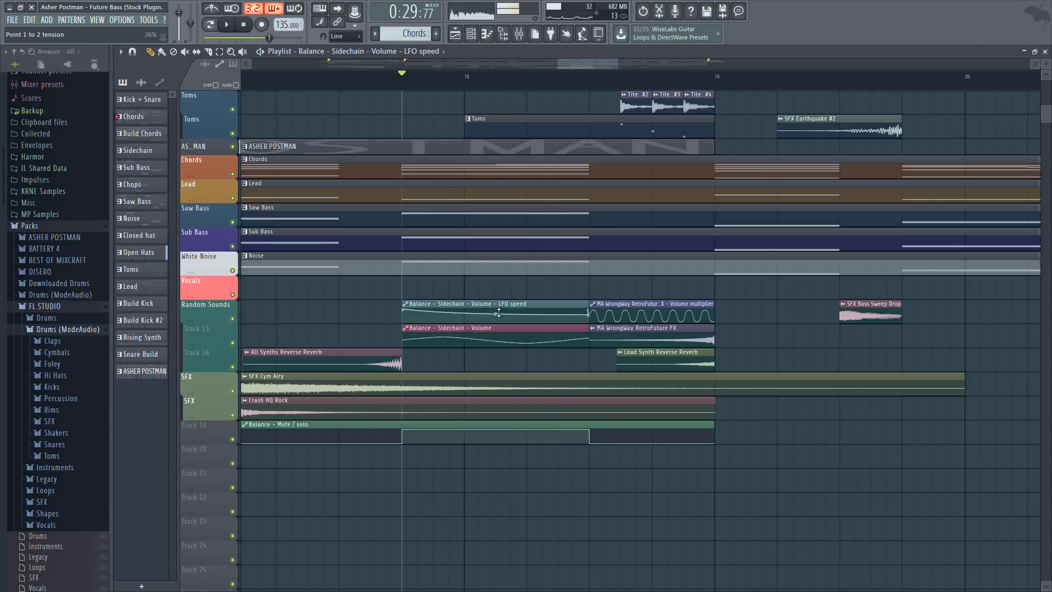
key("ctrl+z")
- Play the volume LFO section with the original LFO speed curve, stopping after bar 18
scroll(565, 92, "down", 2)
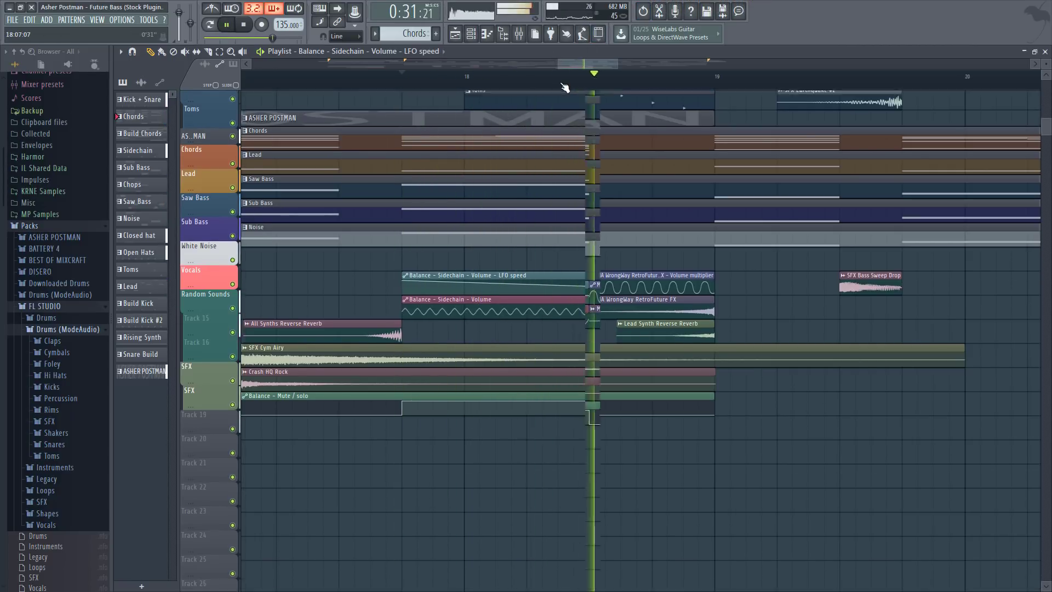
scroll(564, 85, "down", 4)
key("space")
- Move the playhead to just after bar 17, solo Track 16 and audition its All Synths Reverse Reverb clip
scroll(549, 154, "up", 5)
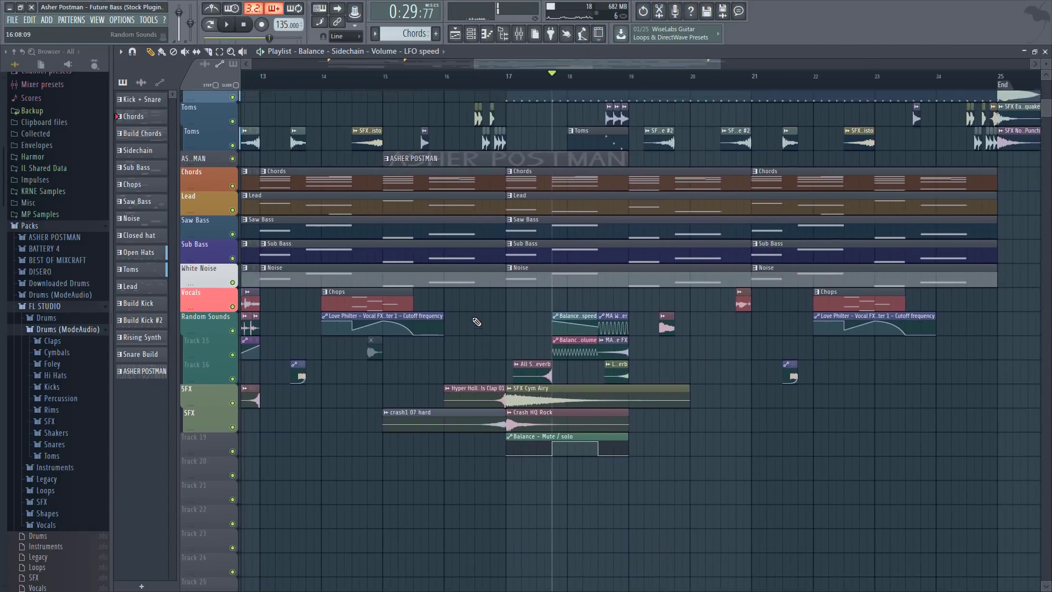
scroll(550, 155, "up", 3)
scroll(550, 155, "down", 3)
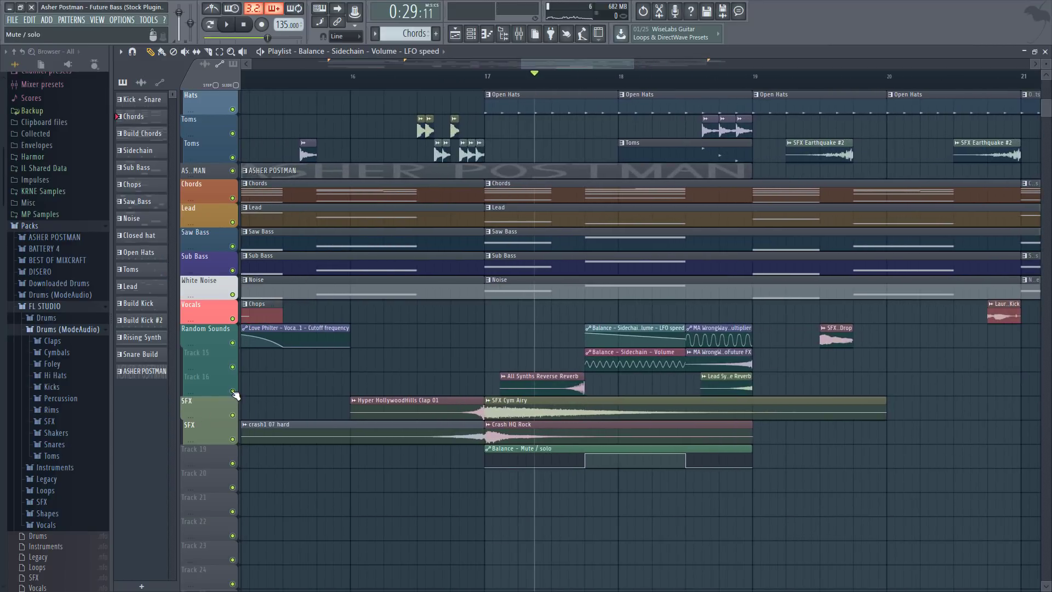
left_click(232, 391, "ctrl")
key("space")
key("space")
scroll(567, 94, "down", 3)
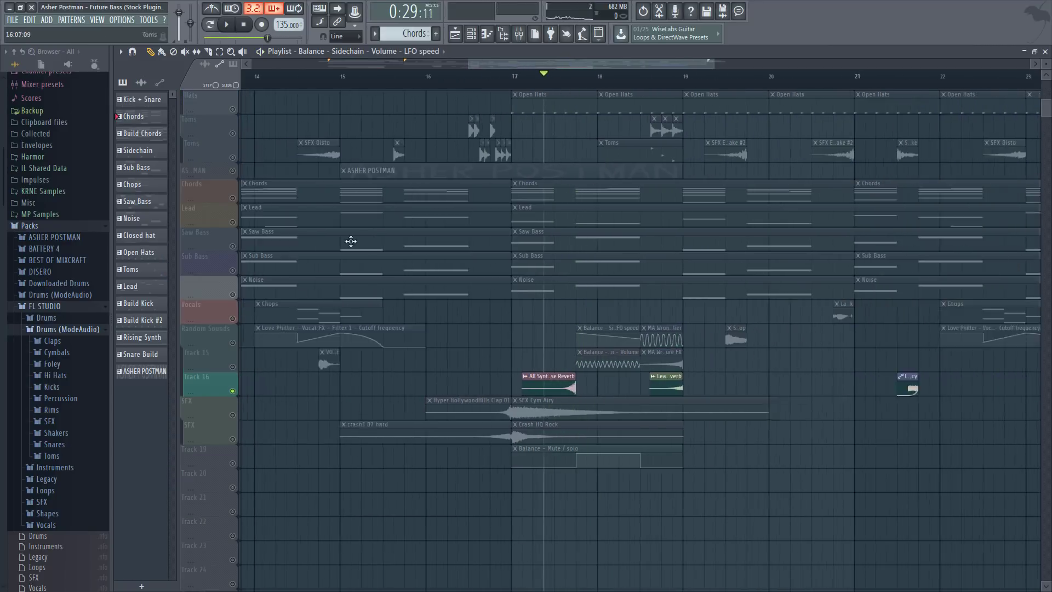
- Enable all playlist tracks, solo the LP chords mixer track and play the section from just after bar 17
left_click(233, 391, "ctrl")
left_click(520, 35)
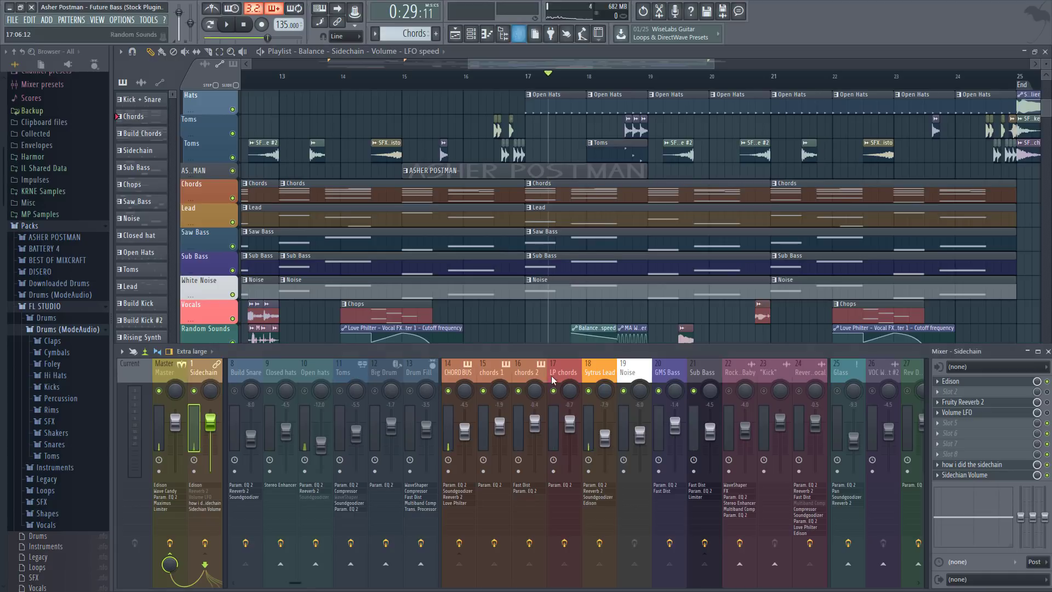
left_click(555, 391, "ctrl")
key("space")
key("F9")
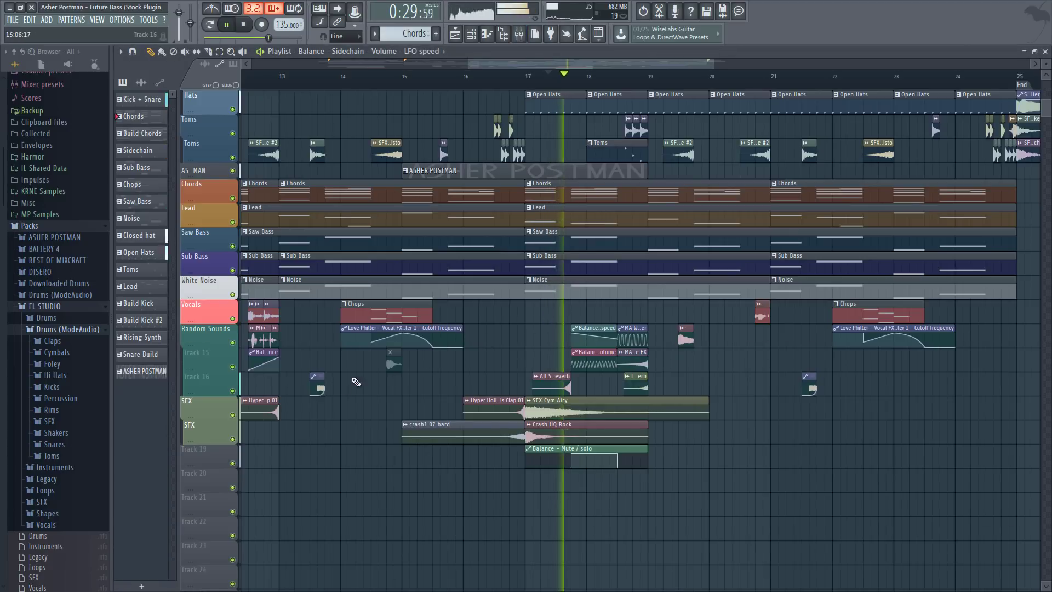
key("space")
- Solo Track 16 again, replay the All Synths Reverse Reverb clip and briefly check the mixer
left_click(232, 391, "ctrl")
scroll(528, 77, "up", 4)
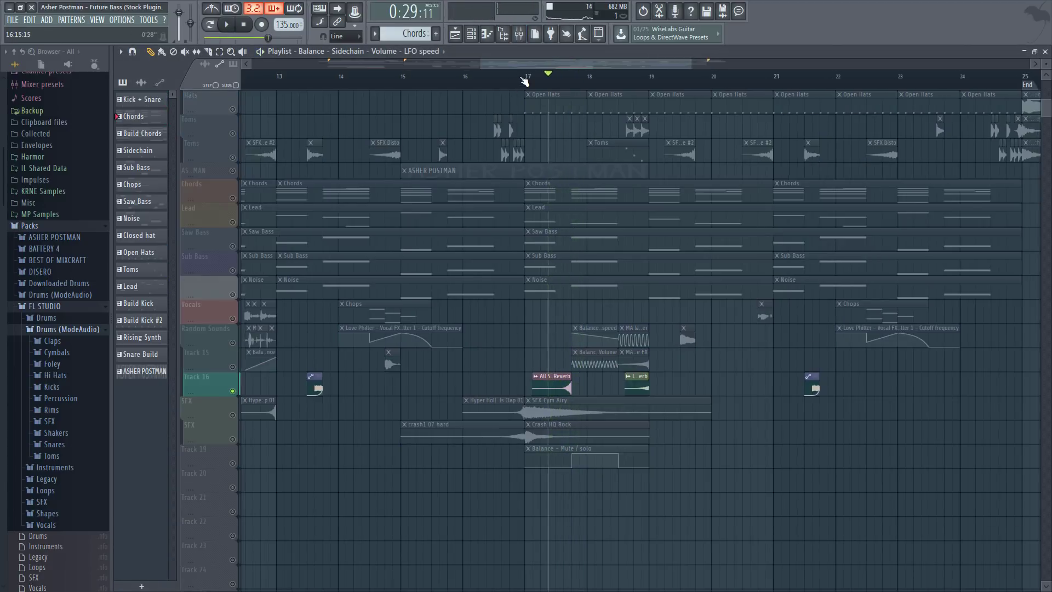
key("space")
left_click_drag(575, 67, 581, 67)
key("space")
key("space")
left_click(519, 36)
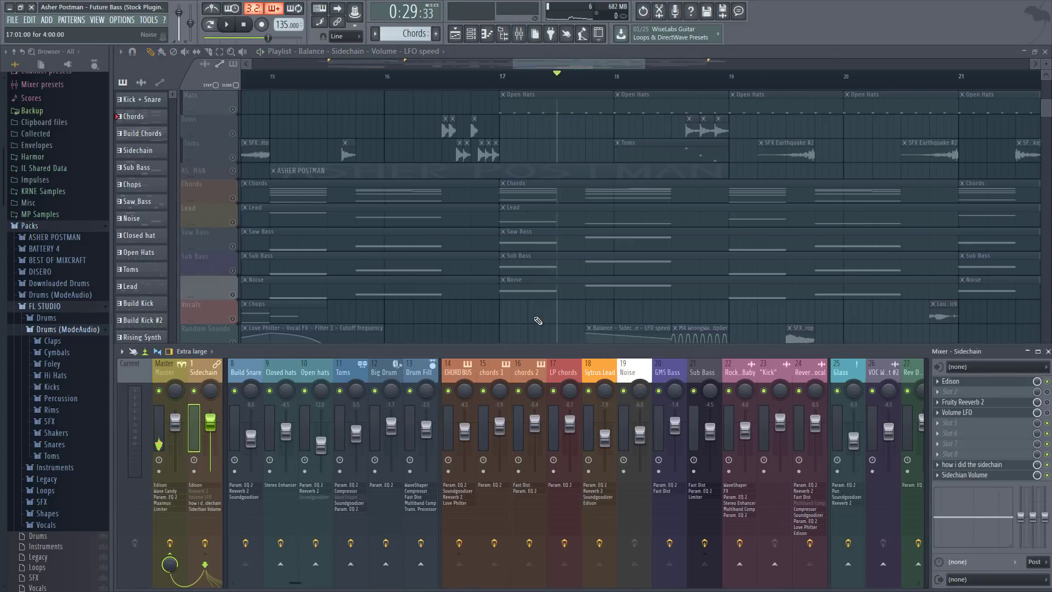
key("F9")
scroll(551, 334, "down", 2)
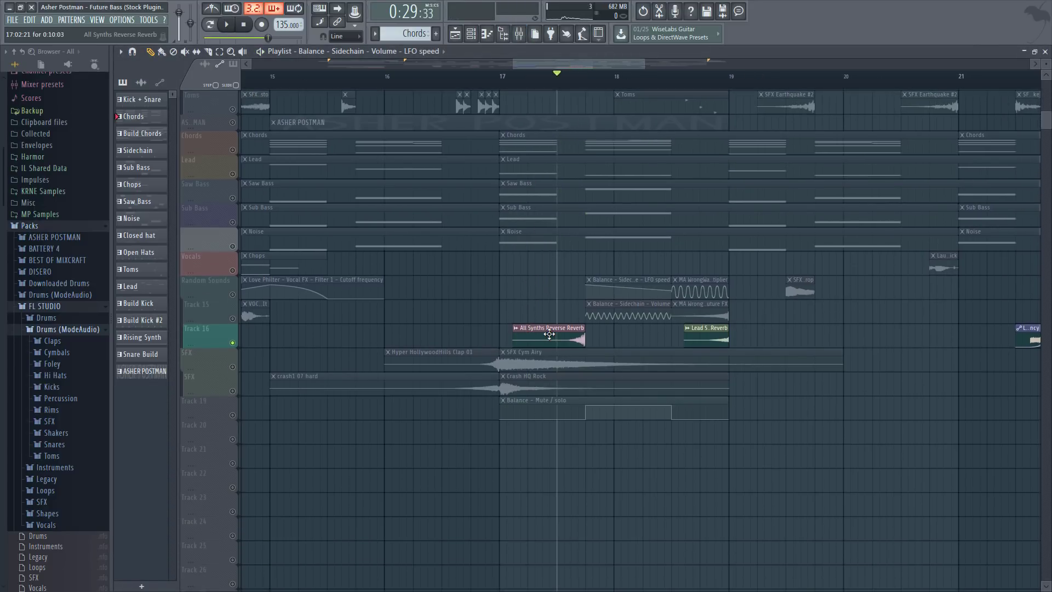
- Enable all playlist tracks and play the drop from the All Synths Reverse Reverb clip
right_click(233, 343)
key("space")
scroll(607, 90, "down", 5, "ctrl")
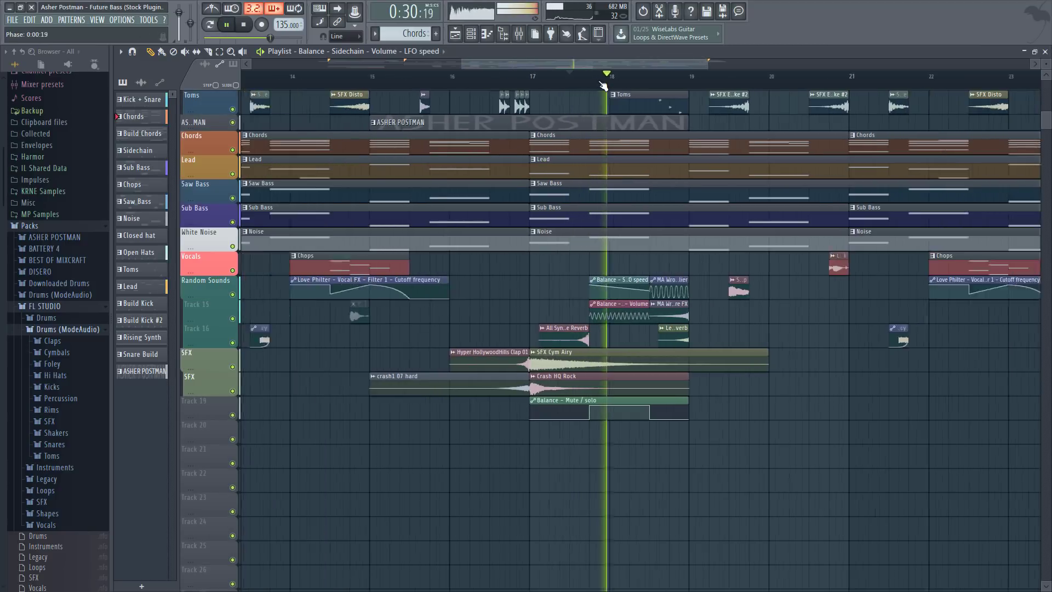
- Play the drop on to about bar 20 and stop playback
scroll(603, 137, "up", 2)
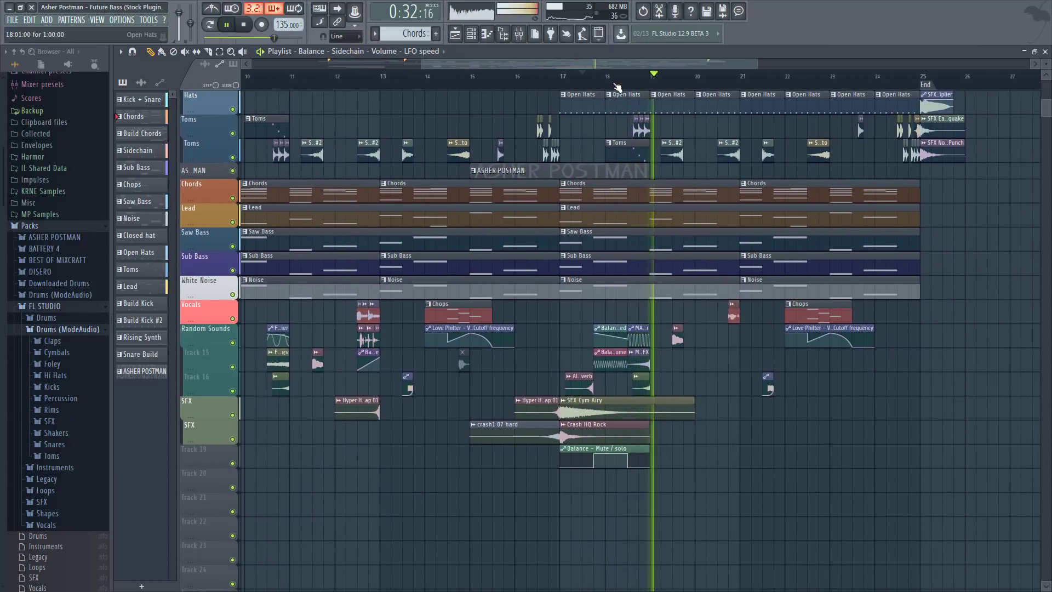
left_click_drag(615, 64, 625, 64)
scroll(654, 81, "down", 3, "ctrl")
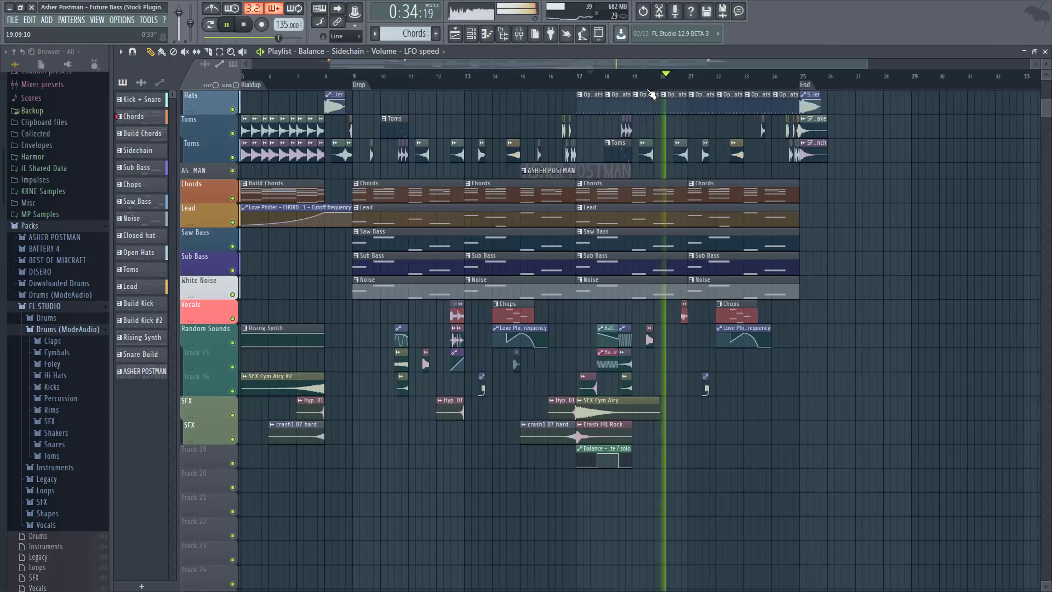
scroll(654, 81, "up", 3)
key("space")
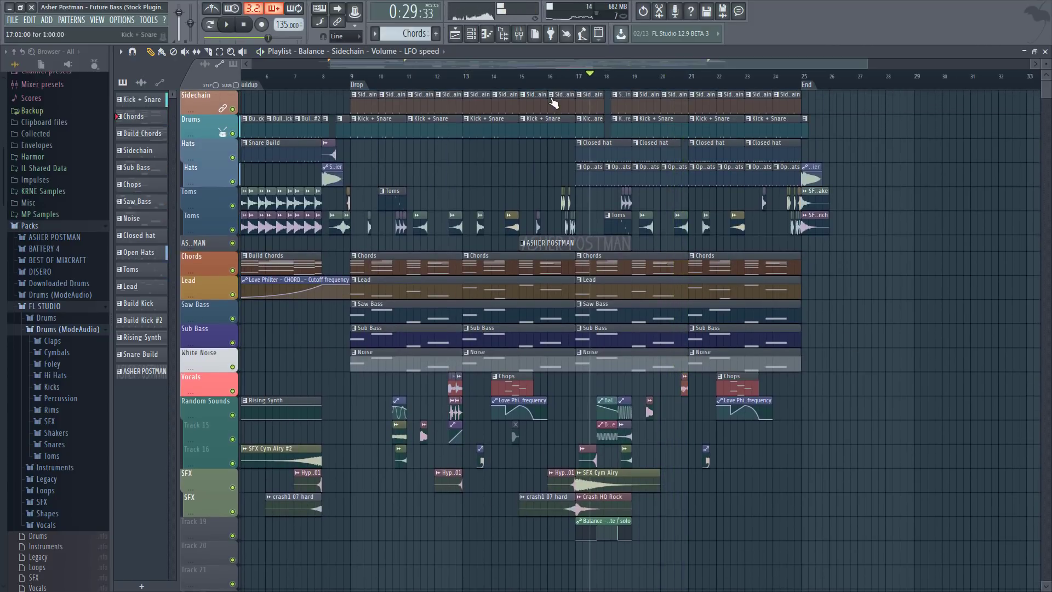
- Move the playhead to the middle of bar 12, solo the Vocals track and audition its clips up to the Chops
scroll(528, 85, "up", 5, "ctrl")
left_click_drag(541, 64, 527, 64)
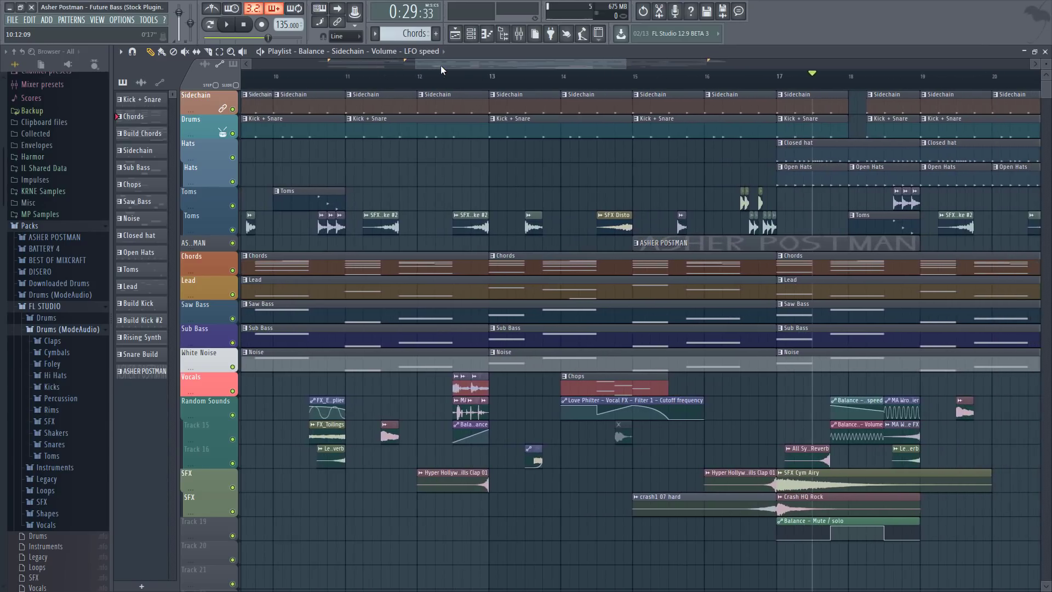
scroll(446, 79, "up", 2)
left_click(442, 76)
right_click(233, 392)
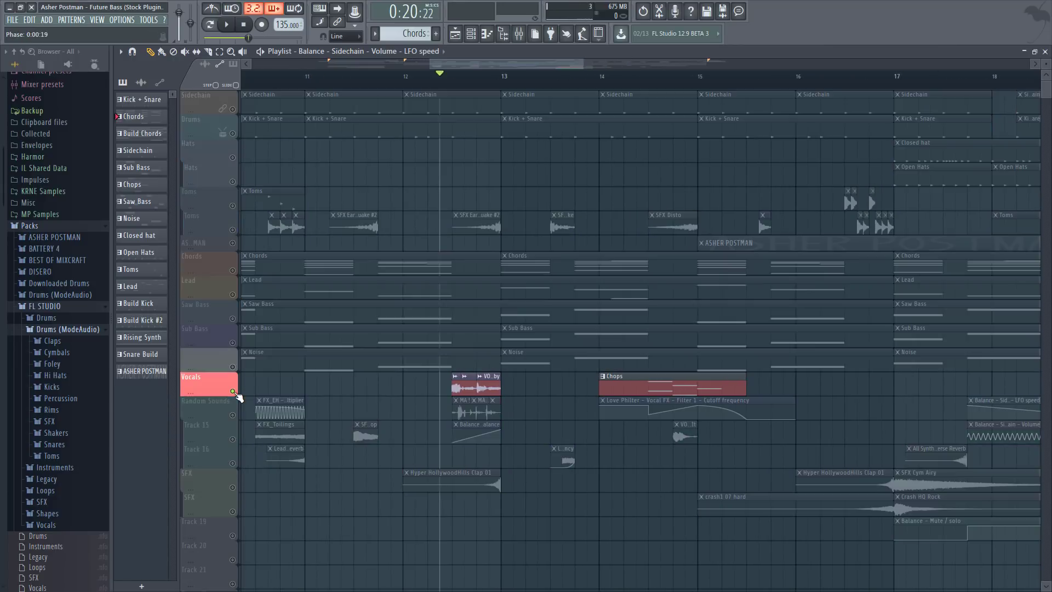
key("space")
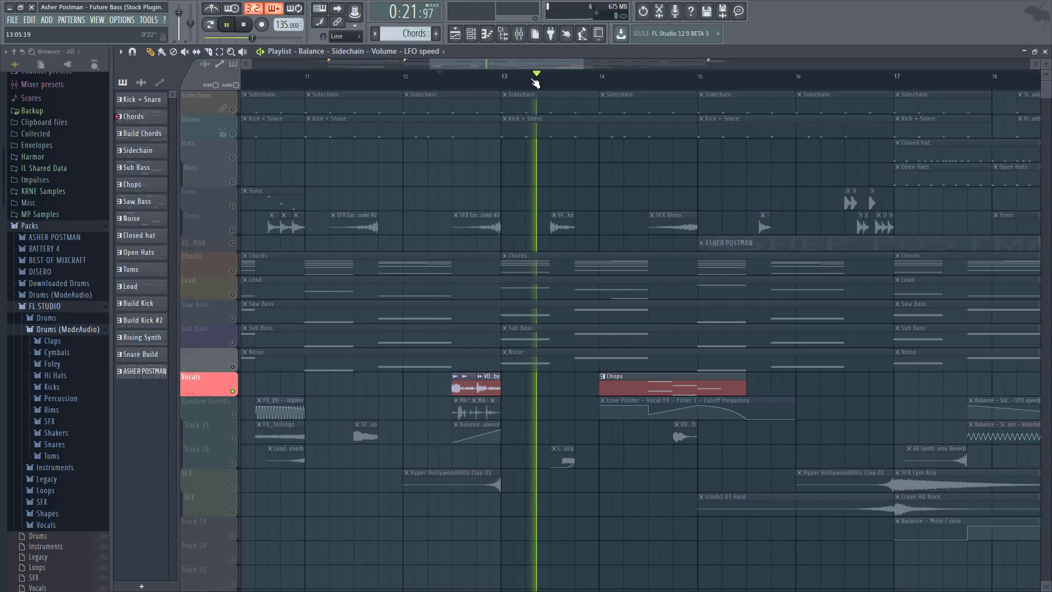
scroll(535, 83, "down", 2)
key("space")
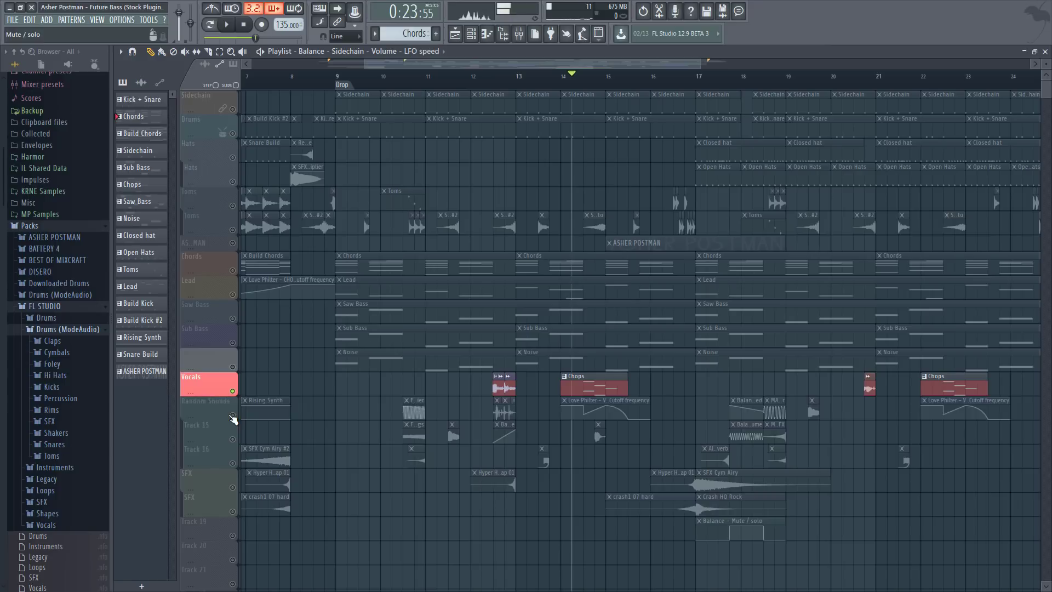
- Play the Chops clip with the Random Sounds track enabled alongside Vocals, and re-enable all playlist tracks
left_click(232, 415)
key("space")
scroll(562, 62, "down", 1)
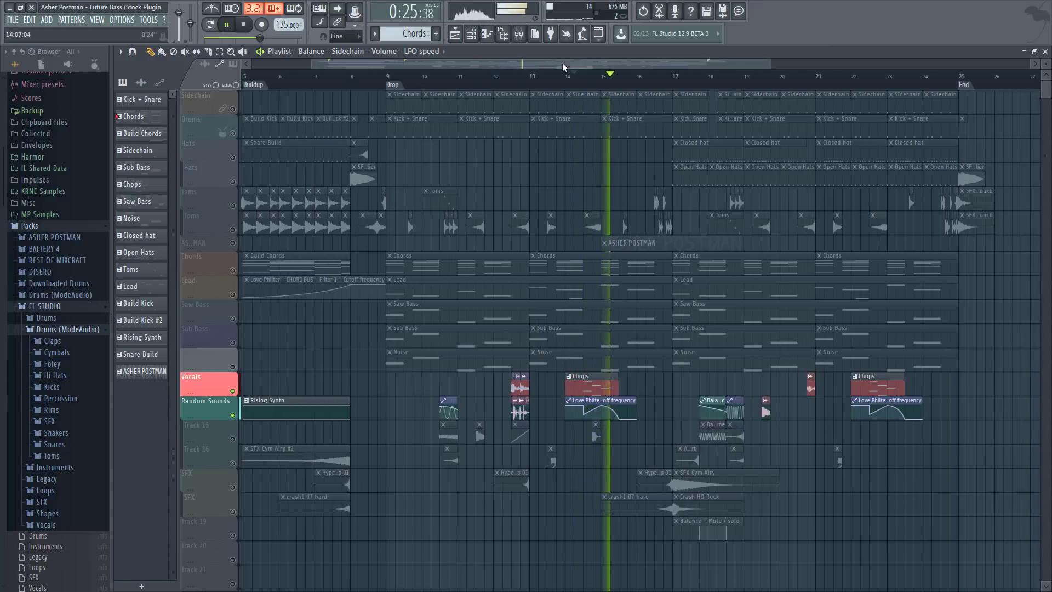
key("space")
scroll(564, 63, "up", 3)
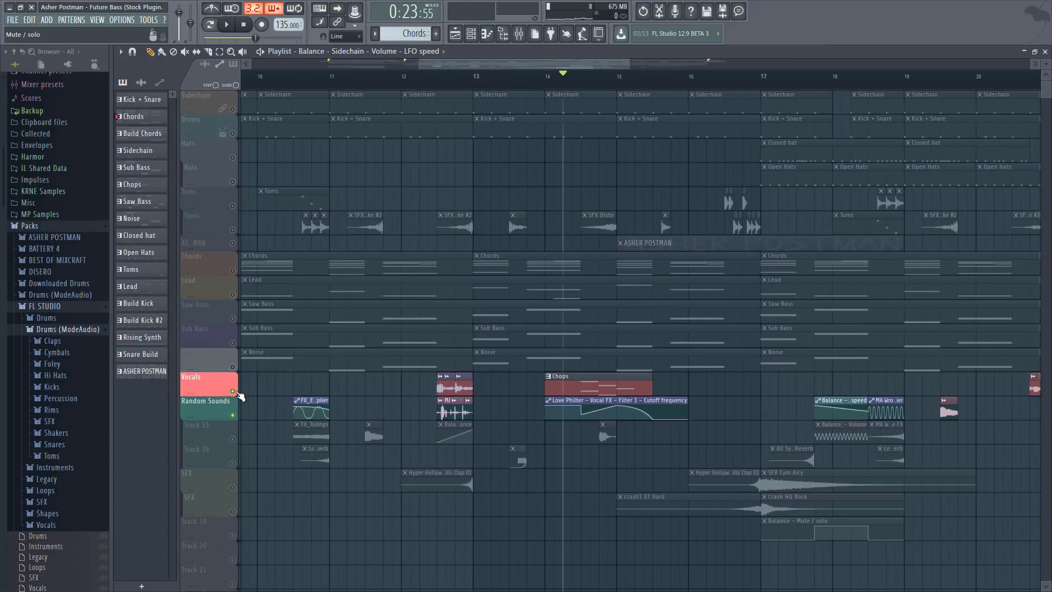
right_click(232, 391)
right_click(233, 391)
scroll(473, 83, "down", 1)
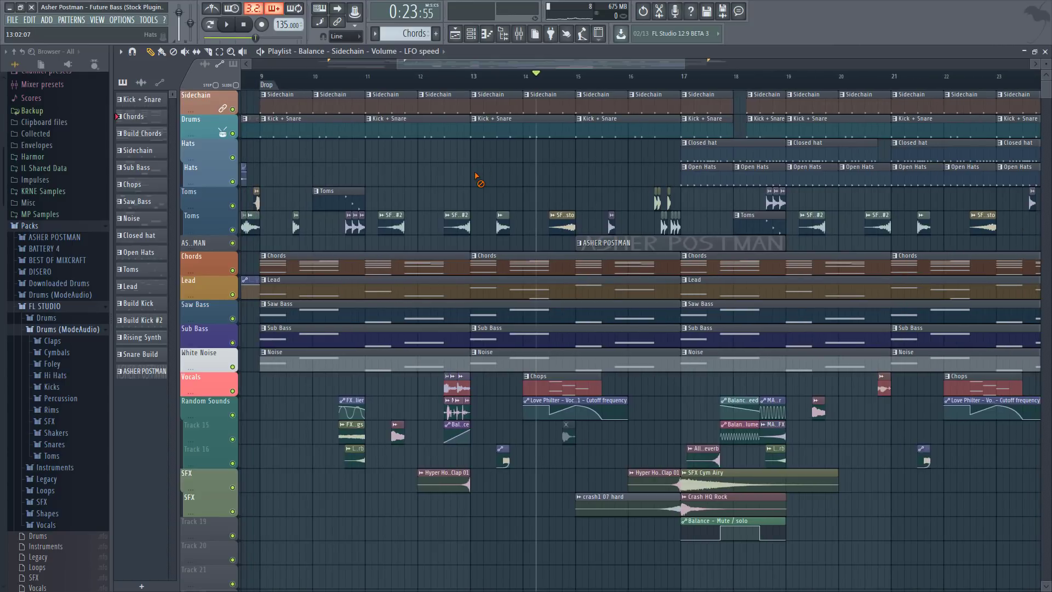
- Solo the Vocals track and audition the Rock Me Baby mixer track from mid bar 12 with its effects disabled
scroll(422, 164, "up", 3)
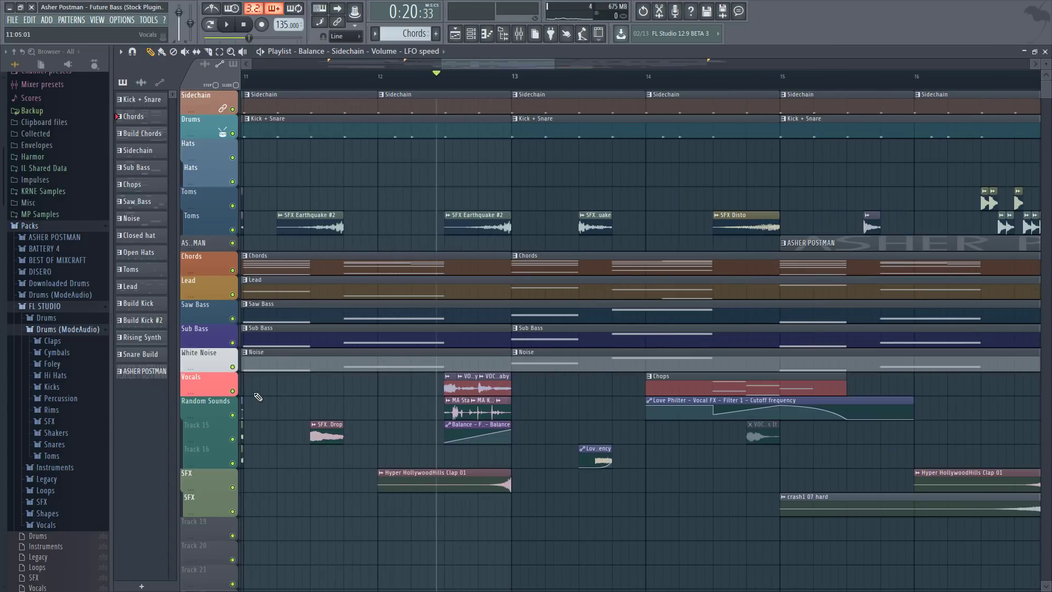
right_click(232, 390)
scroll(478, 63, "left", 1)
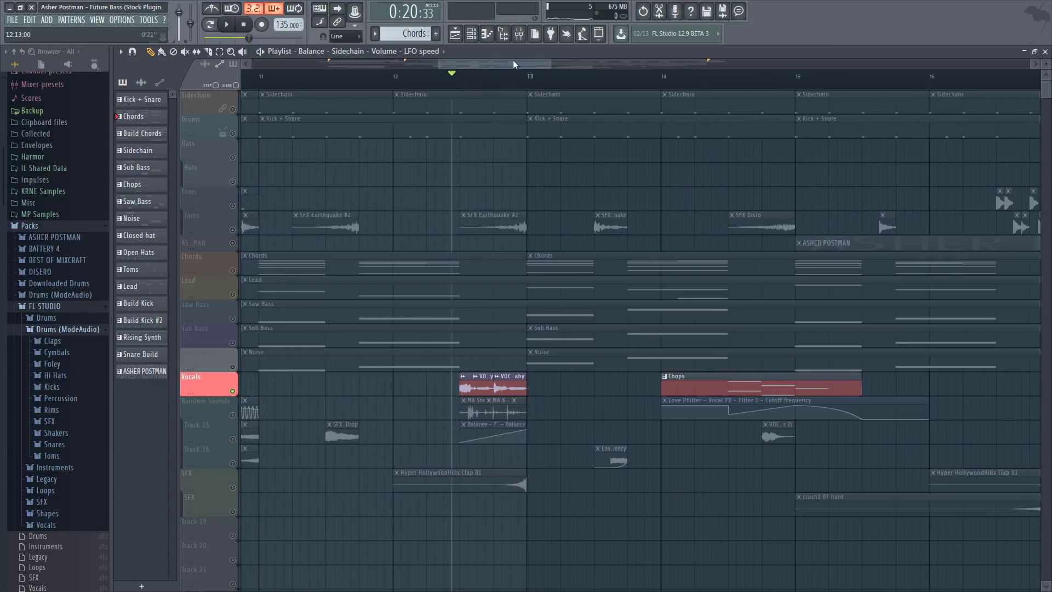
left_click(520, 34)
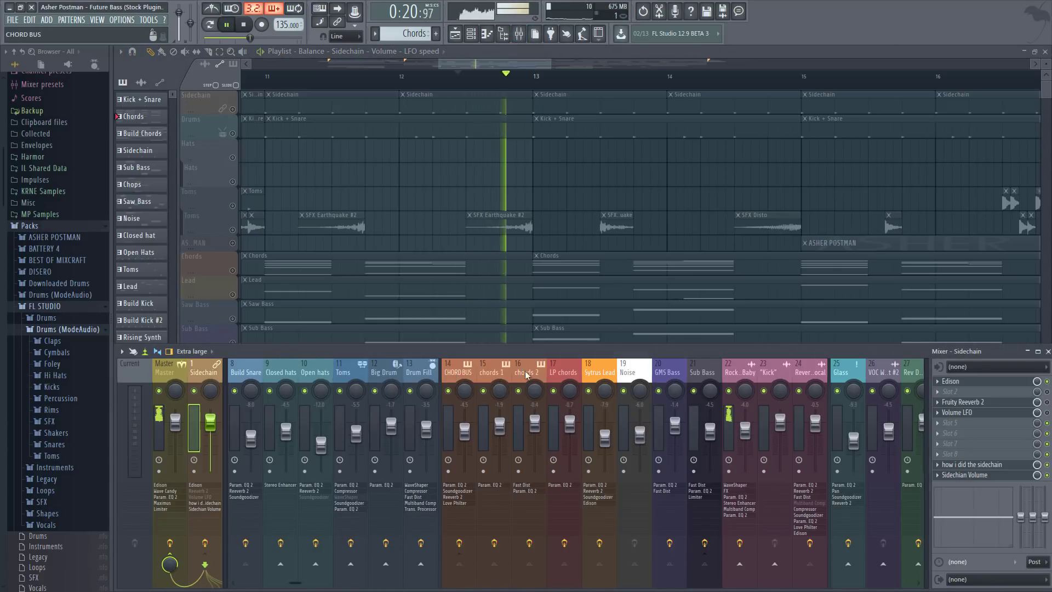
left_click(729, 374)
key("space")
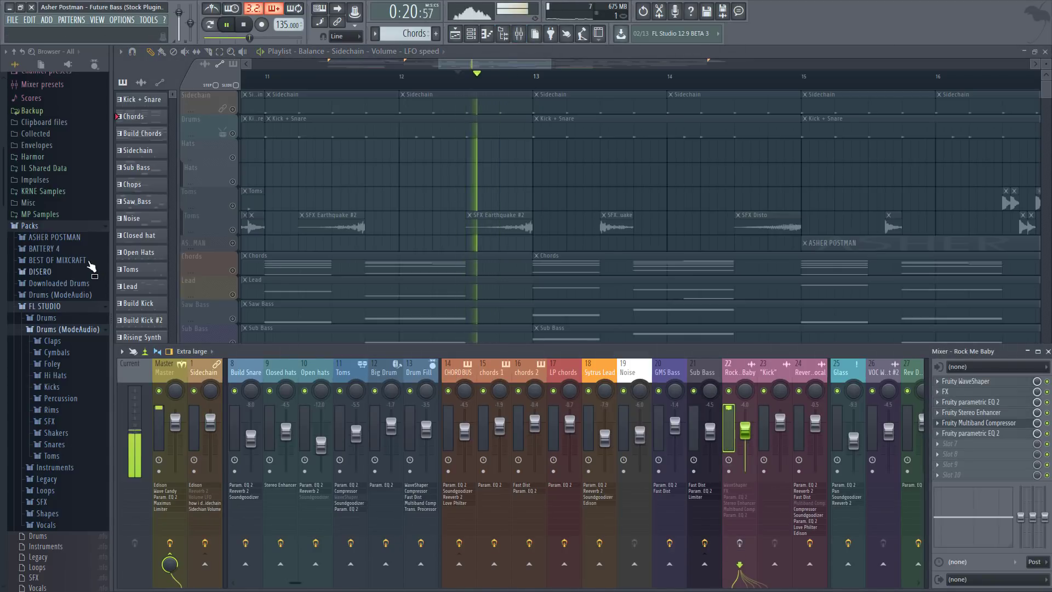
key("space")
- Browse to the Vocals folder of the FL STUDIO pack and close the mixer
left_click(48, 308)
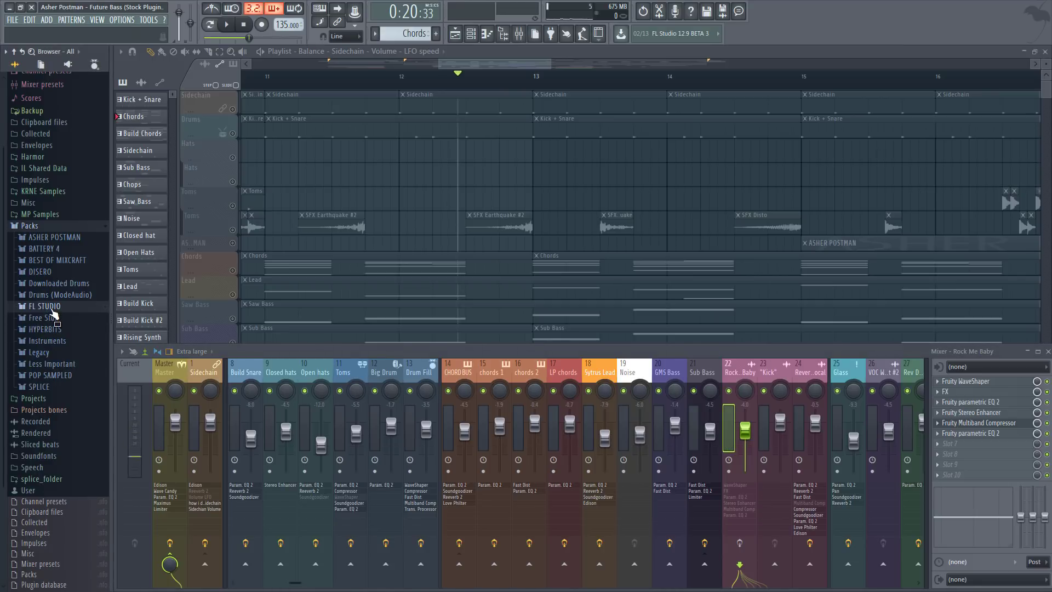
left_click(52, 308)
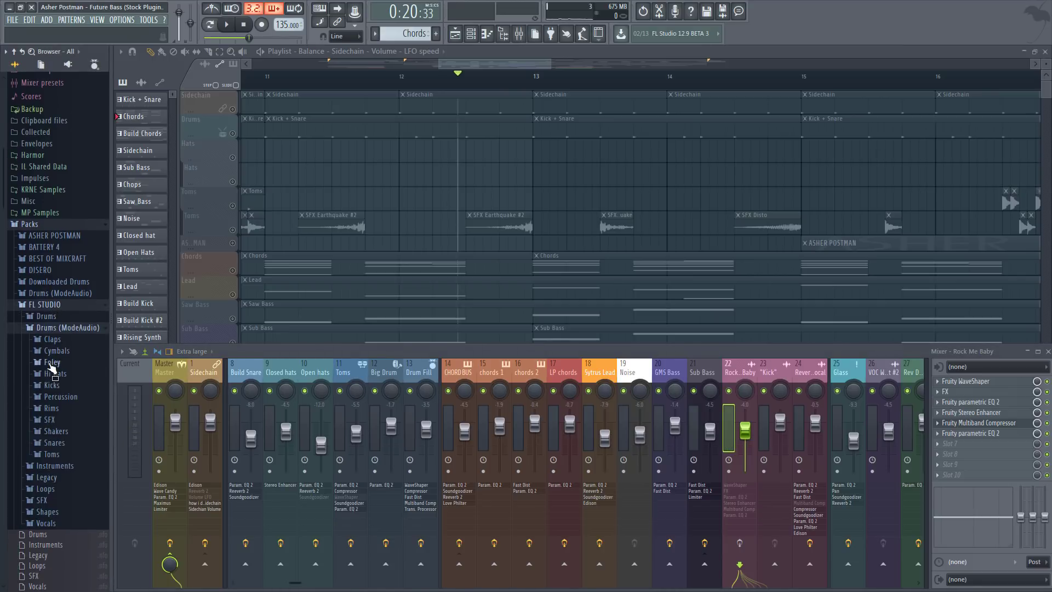
left_click(54, 328)
left_click(48, 395)
scroll(77, 274, "down", 6)
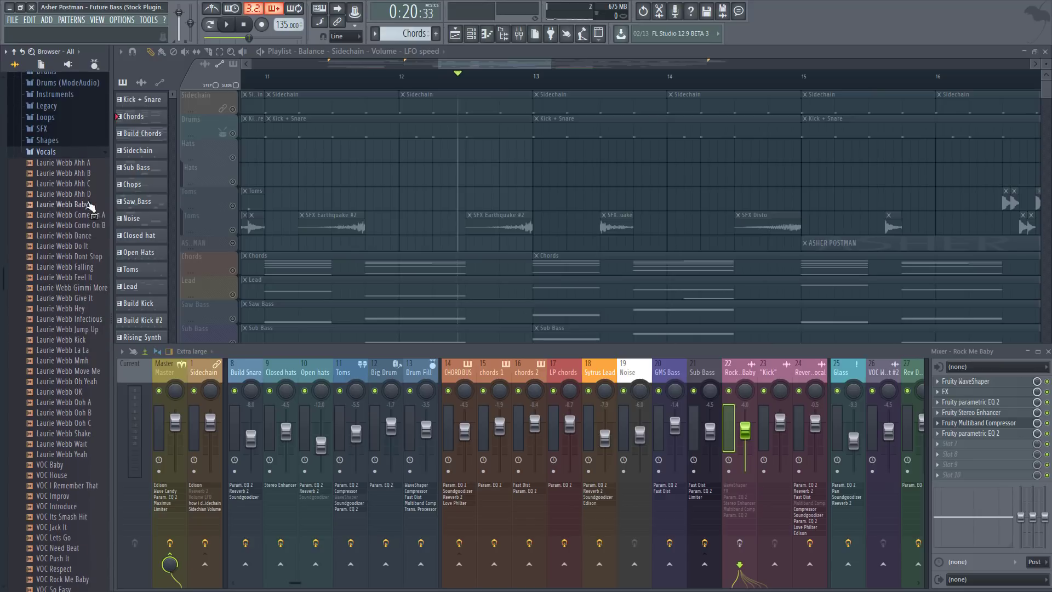
key("F9")
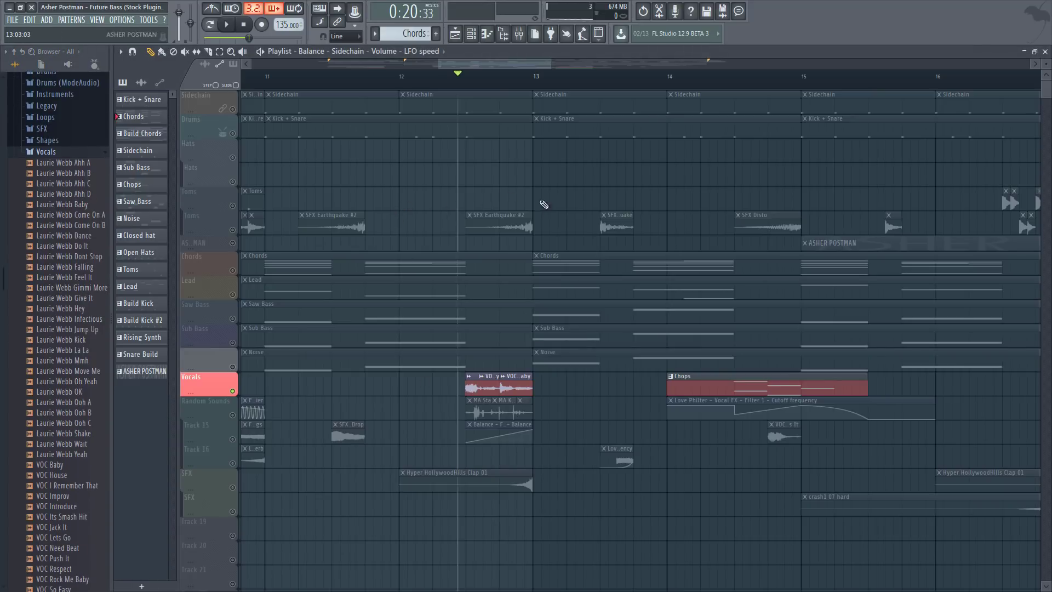
- Play the VOC Rock Me Baby clips dry, and again with the Rock Me Baby mixer track's effects enabled
scroll(475, 81, "up", 5)
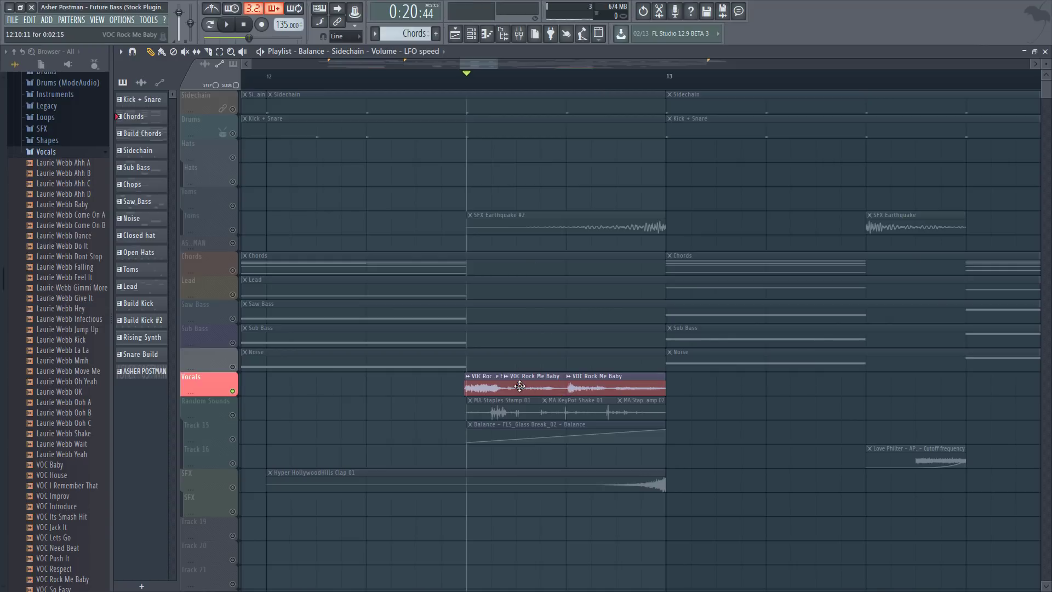
key("space")
key("space")
key("F9")
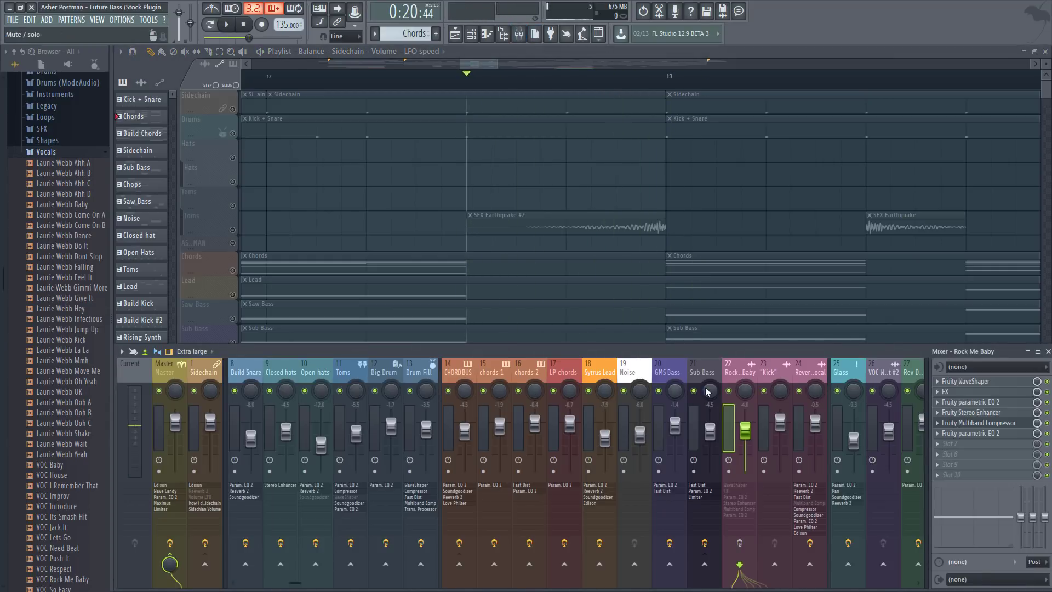
left_click(740, 544)
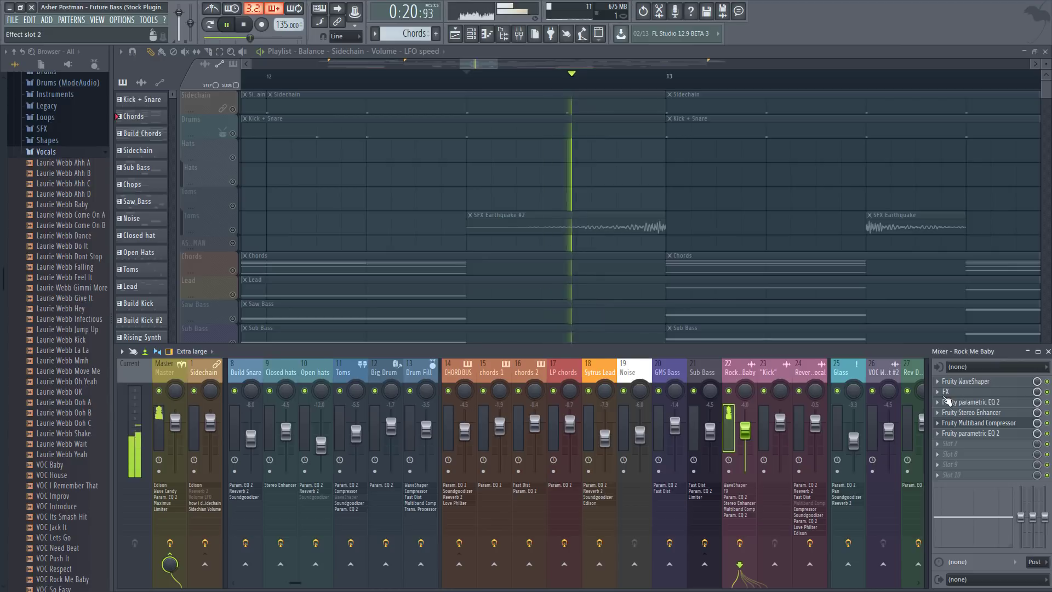
- Open Fruity WaveShaper on the Rock Me Baby track and audition the vocal with only that effect enabled
scroll(605, 321, "down", 4)
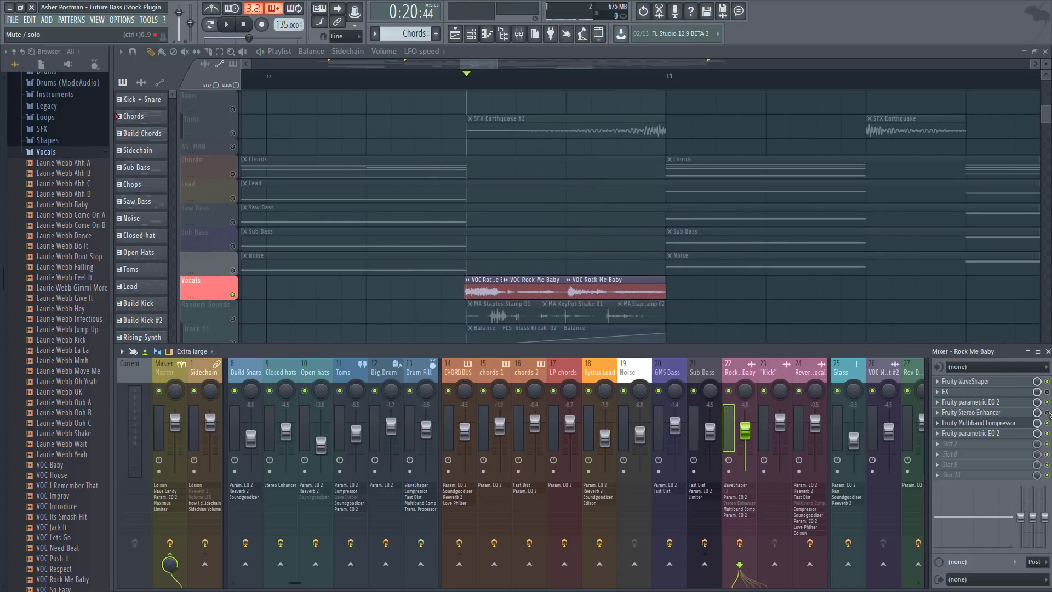
left_click(975, 384)
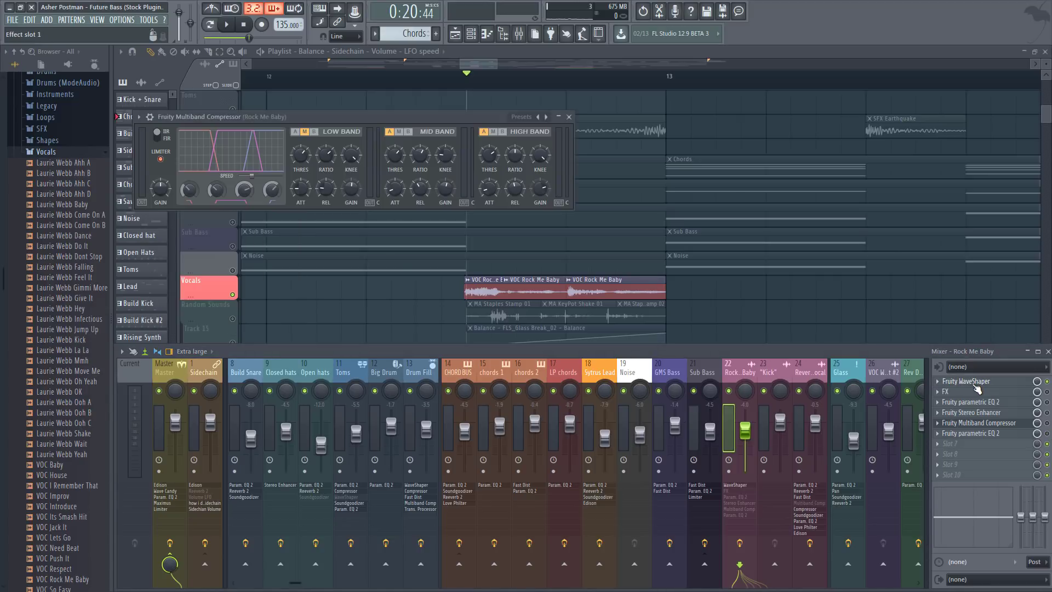
key("space")
key("space")
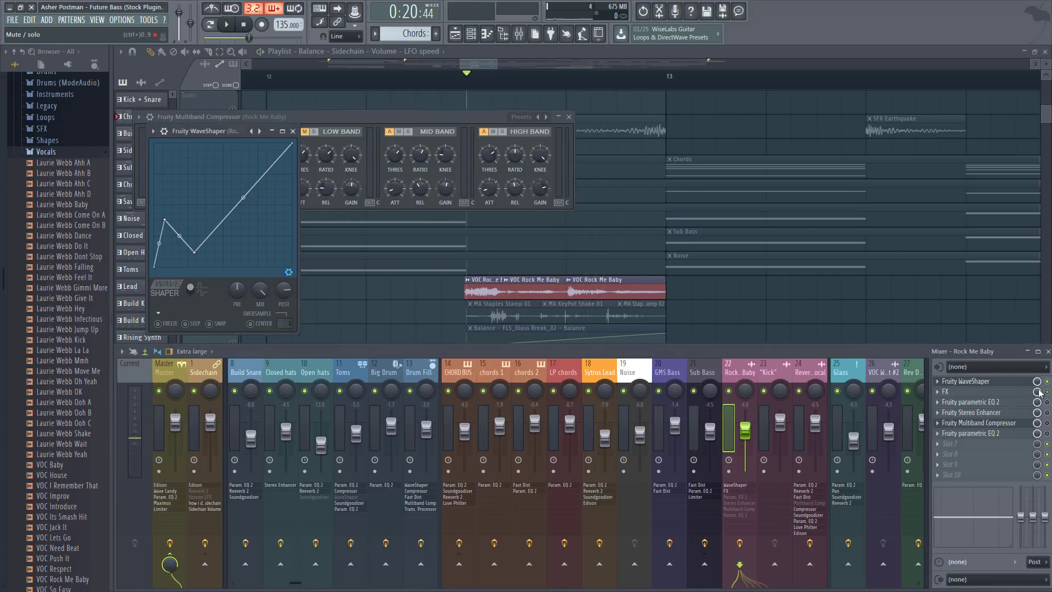
- Enable and open the FX Effector on the Rock Me Baby track and audition the vocal with its lo-fi effect
left_click(971, 392)
left_click(971, 393)
left_click(971, 392)
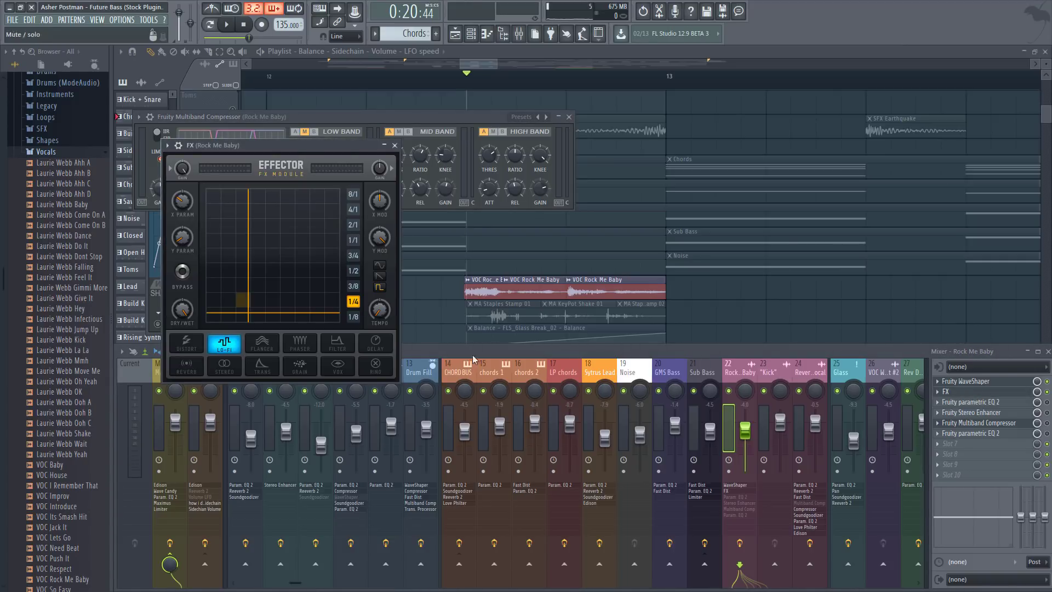
key("space")
key("space")
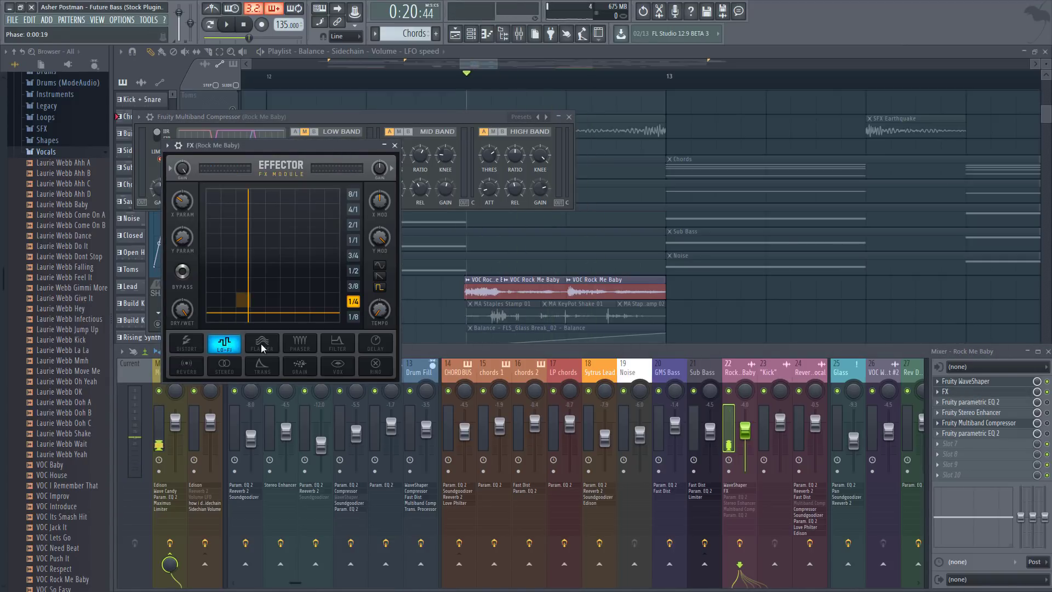
key("space")
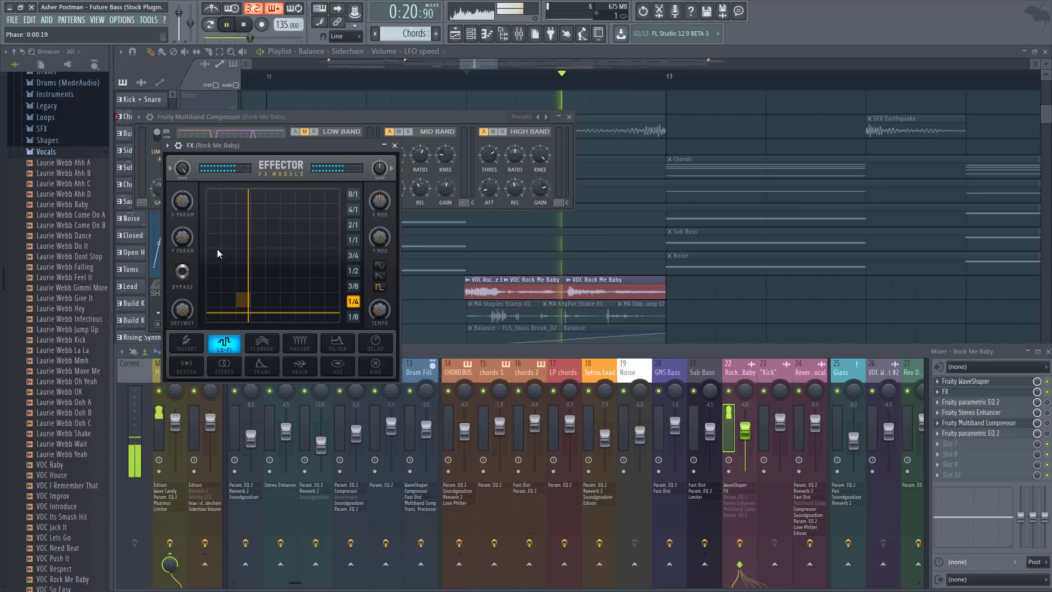
- Compare the Rock Me Baby vocal with the Effector bypassed and active
left_click(182, 271)
key("space")
key("space")
left_click(182, 271)
key("space")
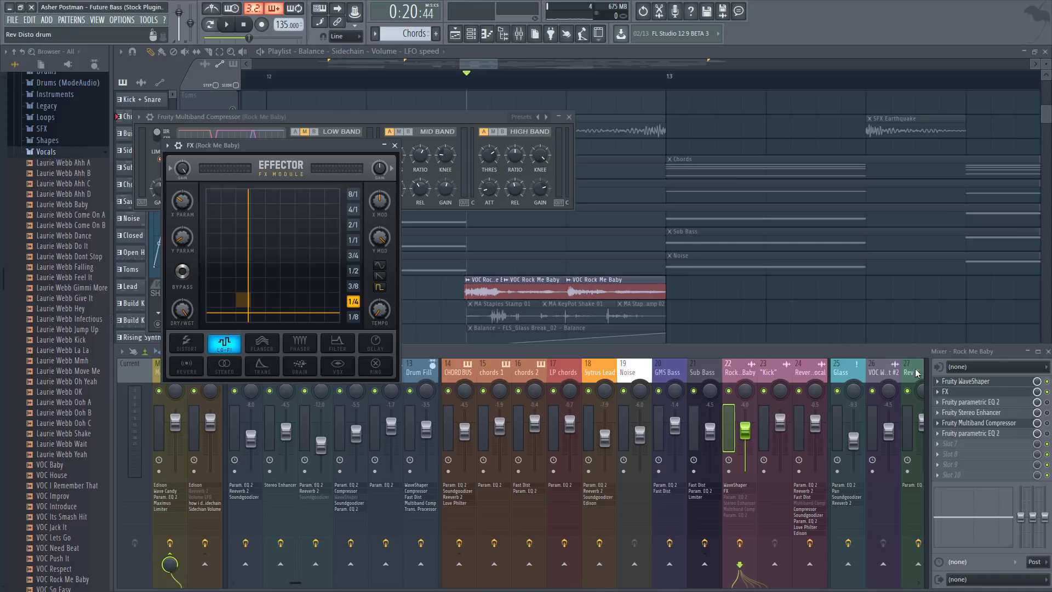
- Enable and open the first Fruity parametric EQ 2 on the Rock Me Baby track and audition the filtered vocal
left_click(975, 402)
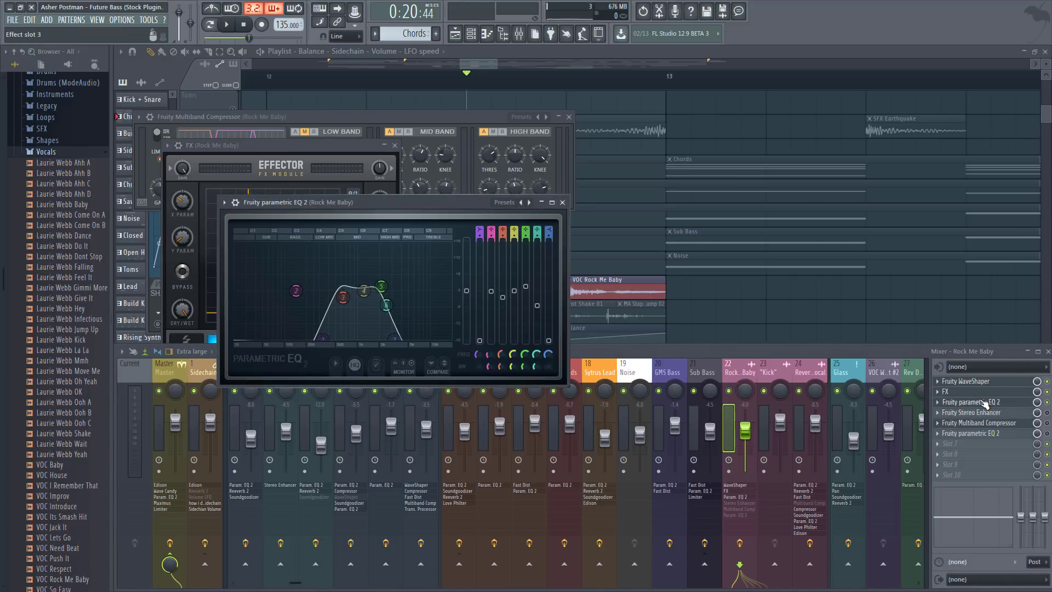
key("space")
key("space")
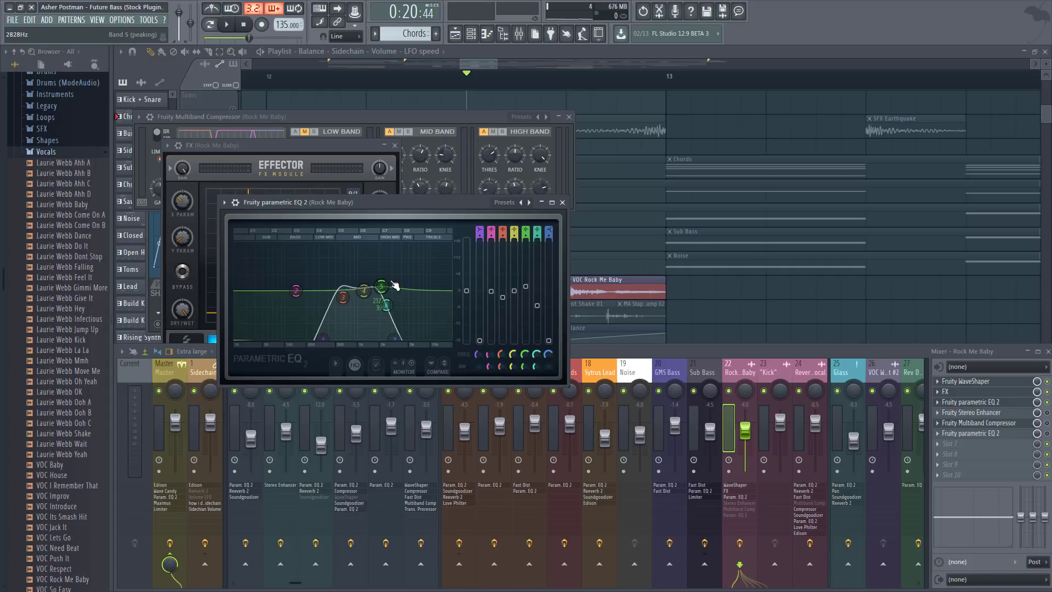
key("space")
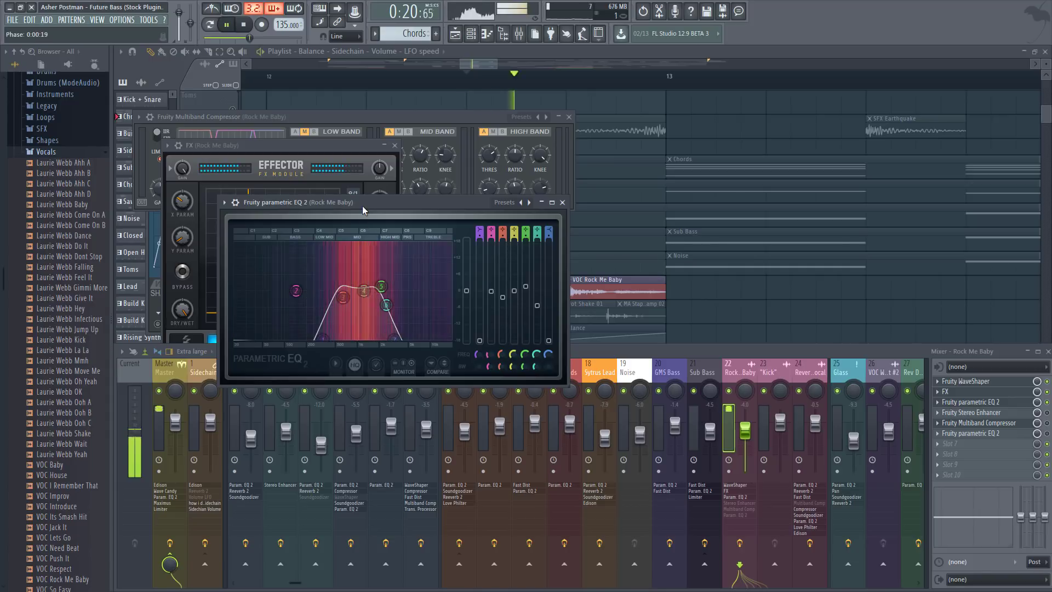
key("space")
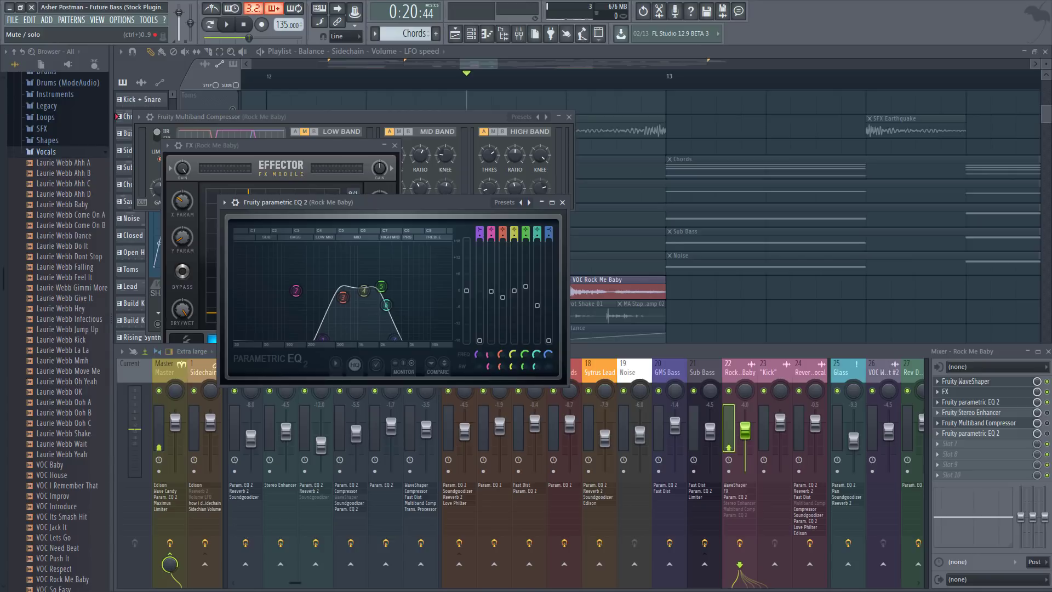
- Enable the Fruity Stereo Enhancer on the Rock Me Baby track, audition the vocal and open the enhancer's settings
left_click(1047, 412)
key("space")
key("space")
left_click(973, 414)
left_click(973, 413)
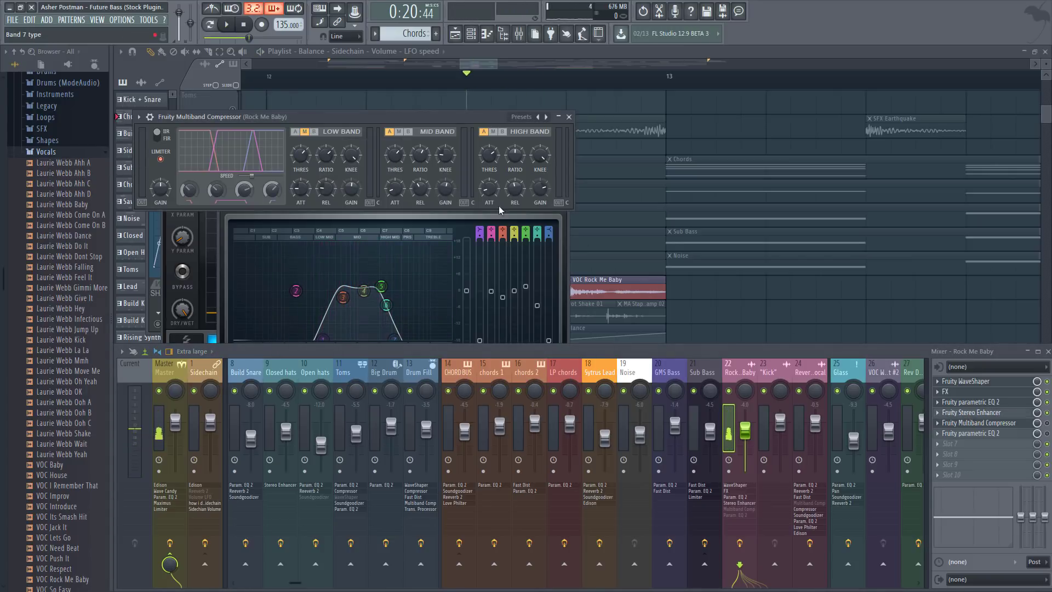
left_click(978, 413)
key("space")
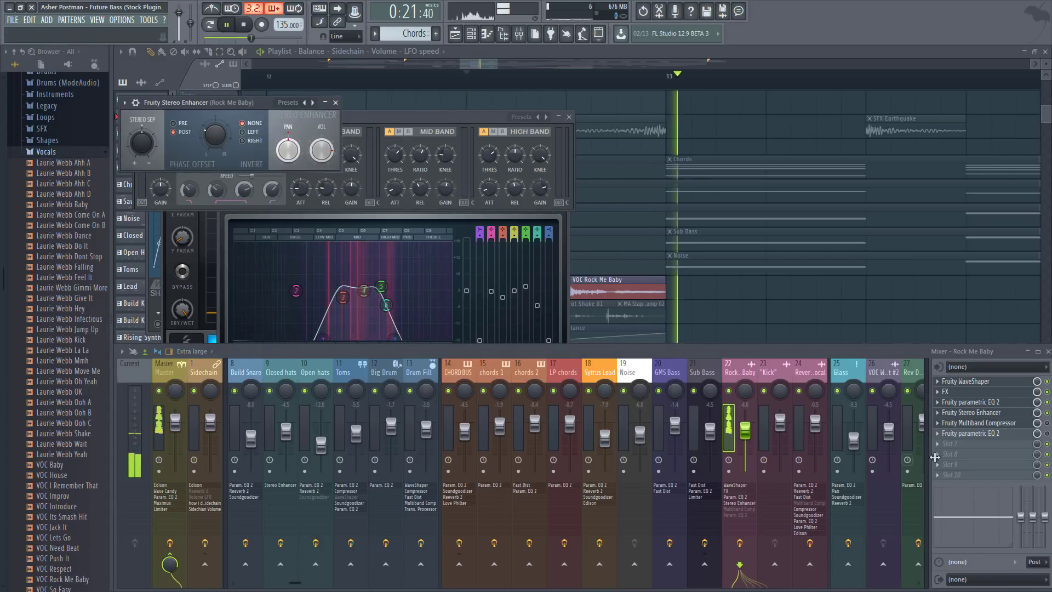
key("space")
- Enable and open the Fruity Multiband Compressor on the Rock Me Baby track and audition the compressed vocal
left_click(1047, 423)
key("space")
key("space")
left_click(996, 423)
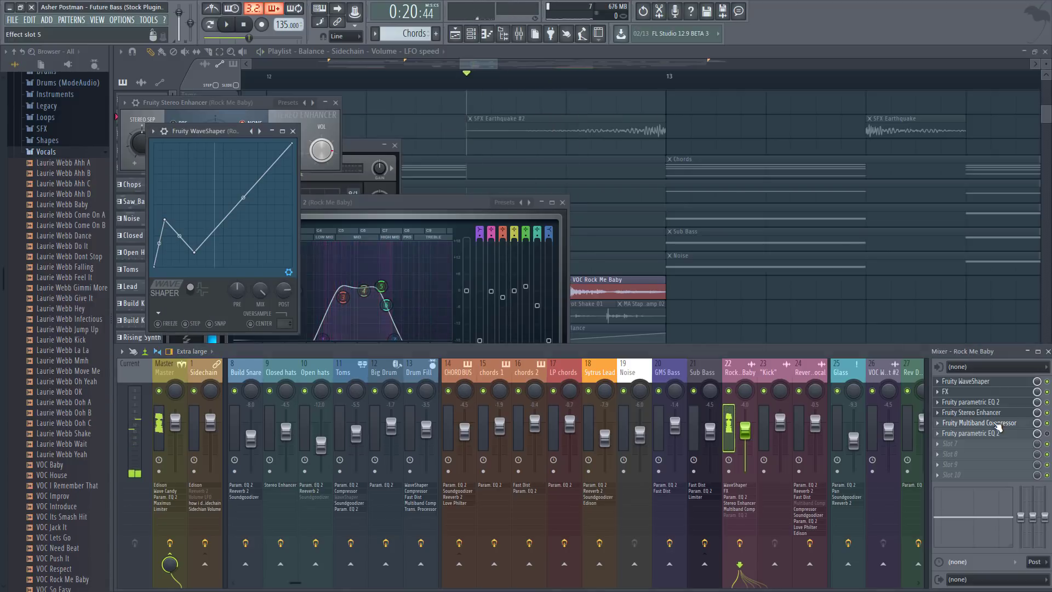
left_click(995, 424)
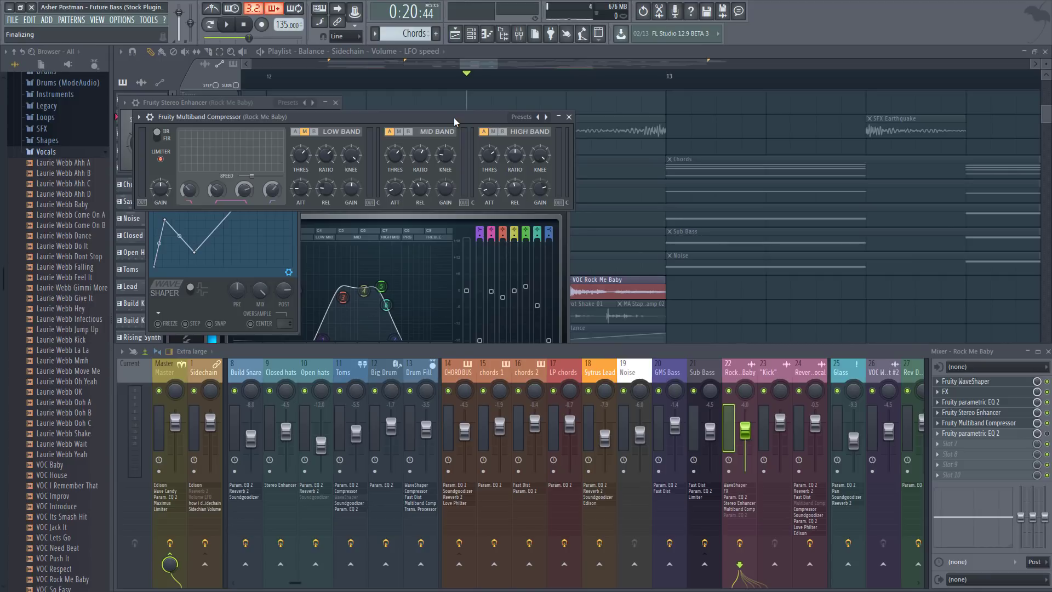
key("space")
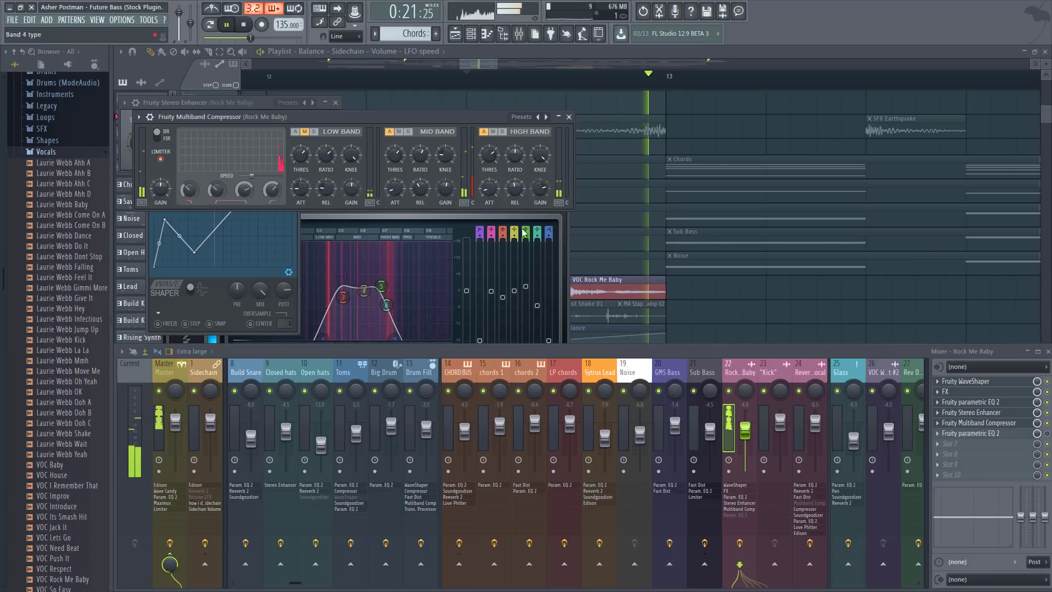
key("space")
key("space")
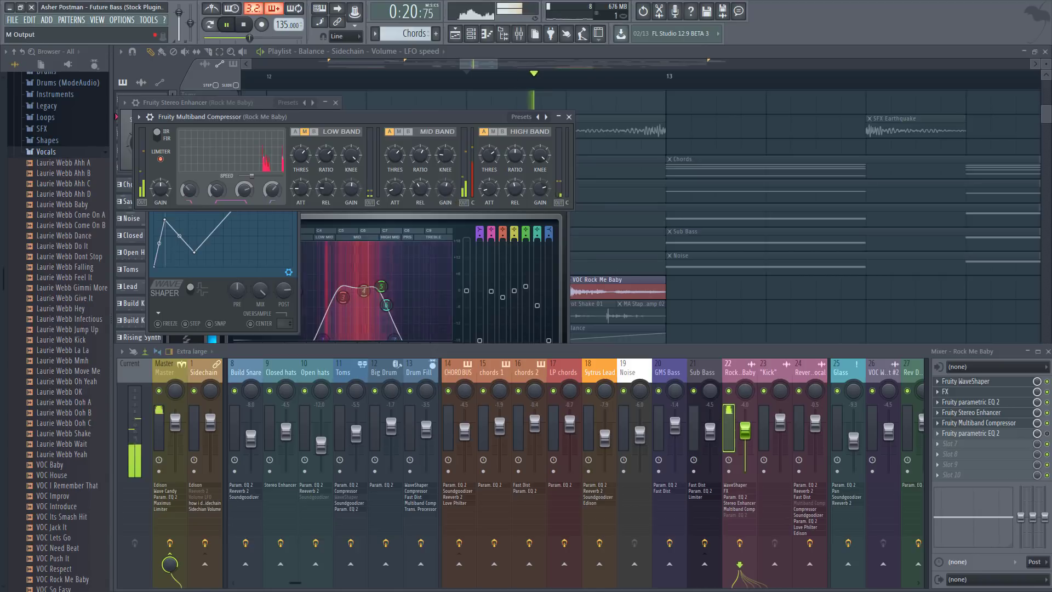
key("space")
- Enable and open the second Fruity parametric EQ 2 on the Rock Me Baby track and audition the complete effect chain
left_click(1047, 434)
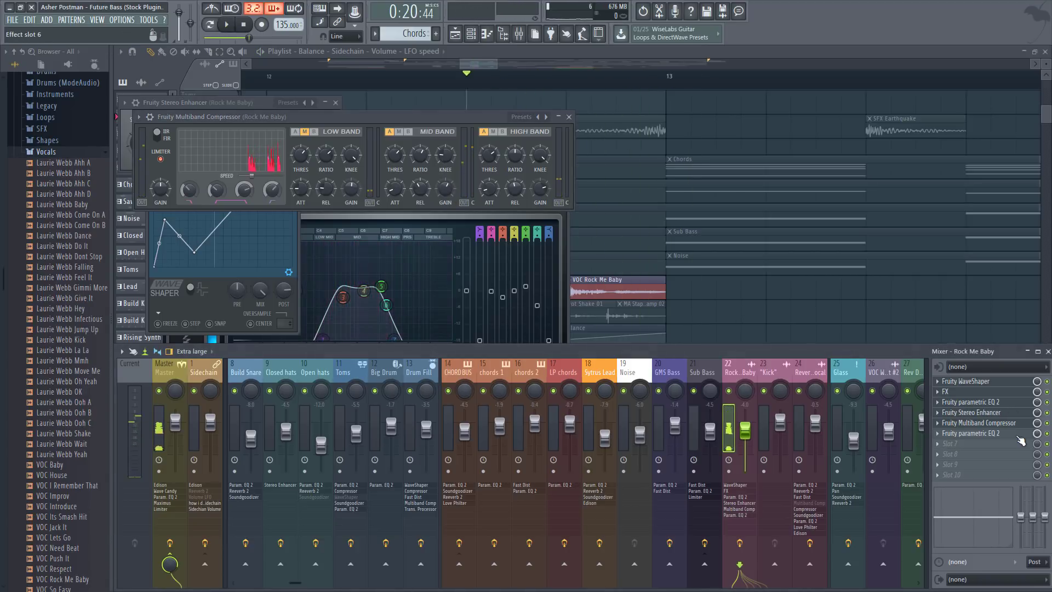
double_click(1018, 436)
left_click(945, 433)
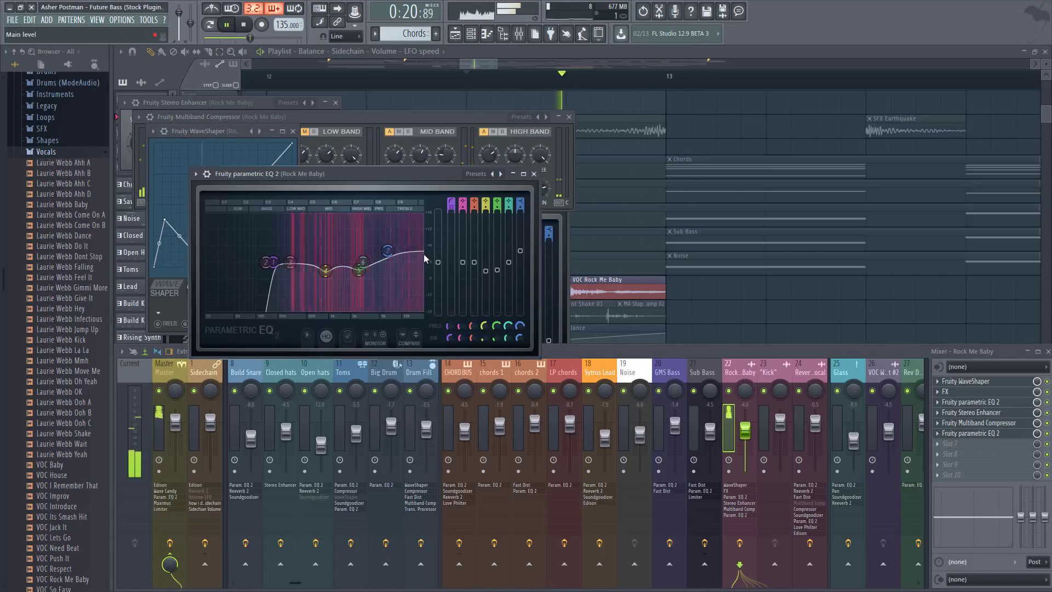
scroll(489, 67, "down", 1)
- Return to the playlist, unsolo the Vocals track and play the full drop from the Rock Me Baby vocal into the Chops clip
left_click(489, 67)
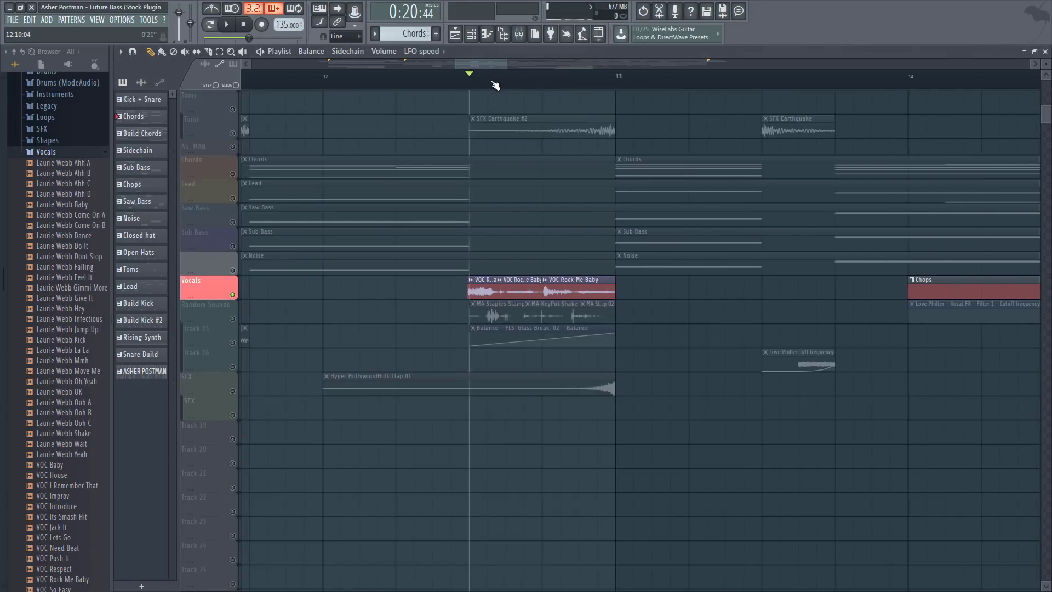
scroll(495, 82, "down", 4)
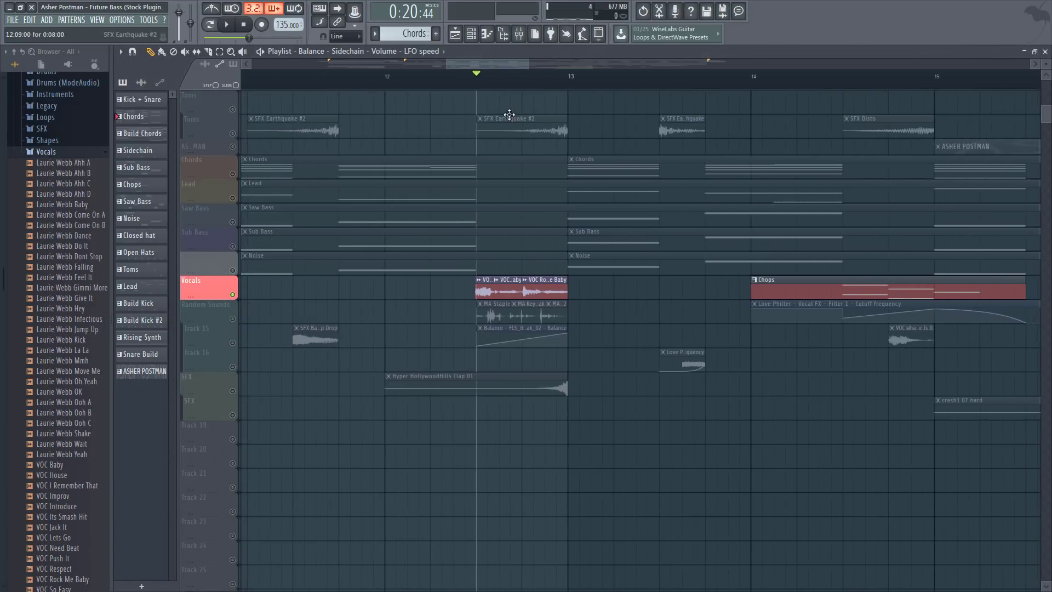
scroll(507, 84, "up", 2)
scroll(512, 127, "up", 2)
right_click(231, 344)
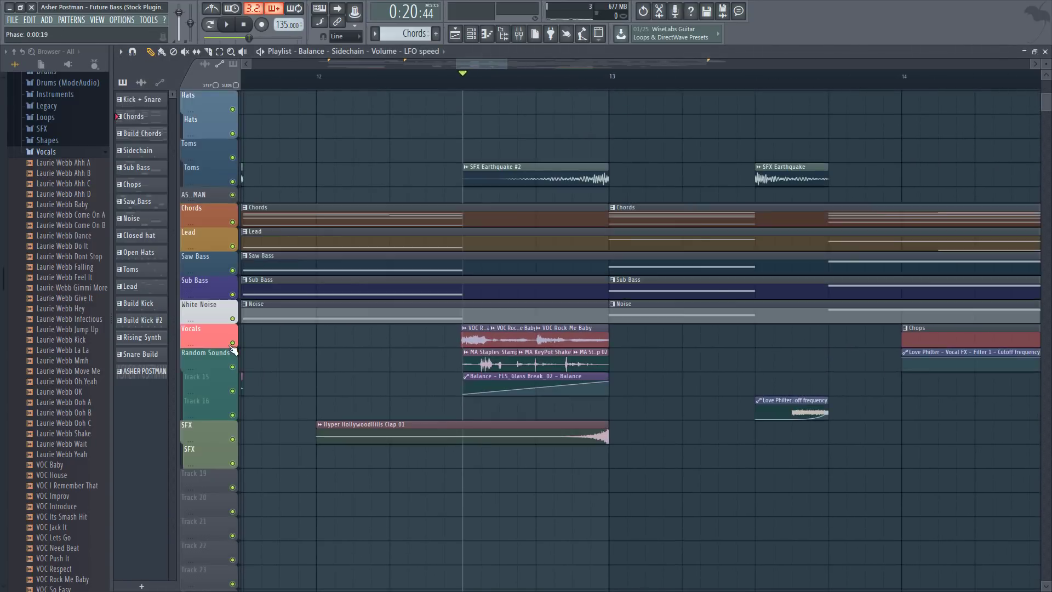
scroll(464, 61, "down", 5)
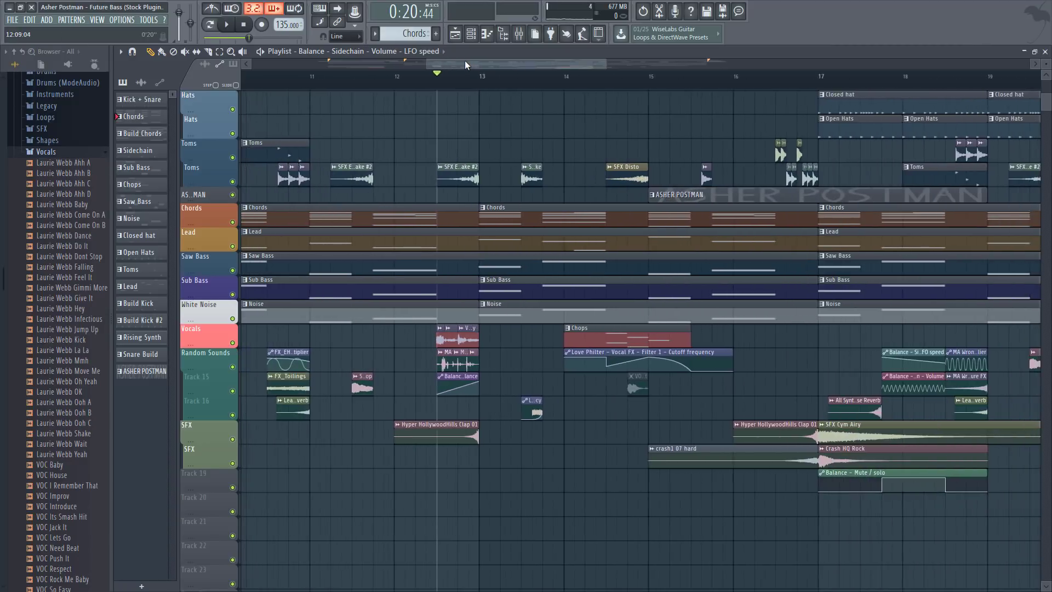
key("space")
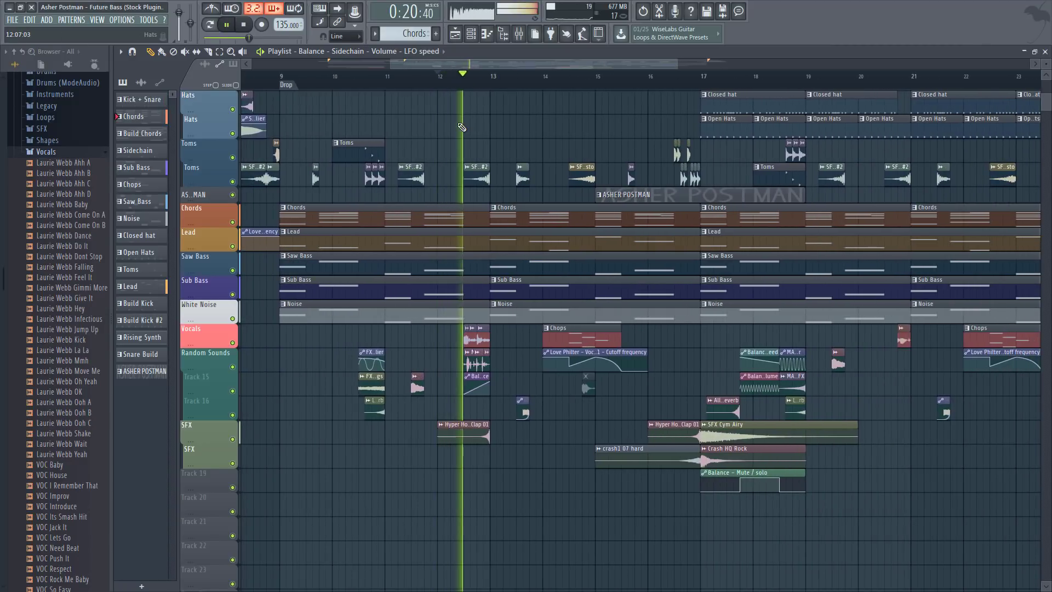
scroll(503, 76, "up", 3)
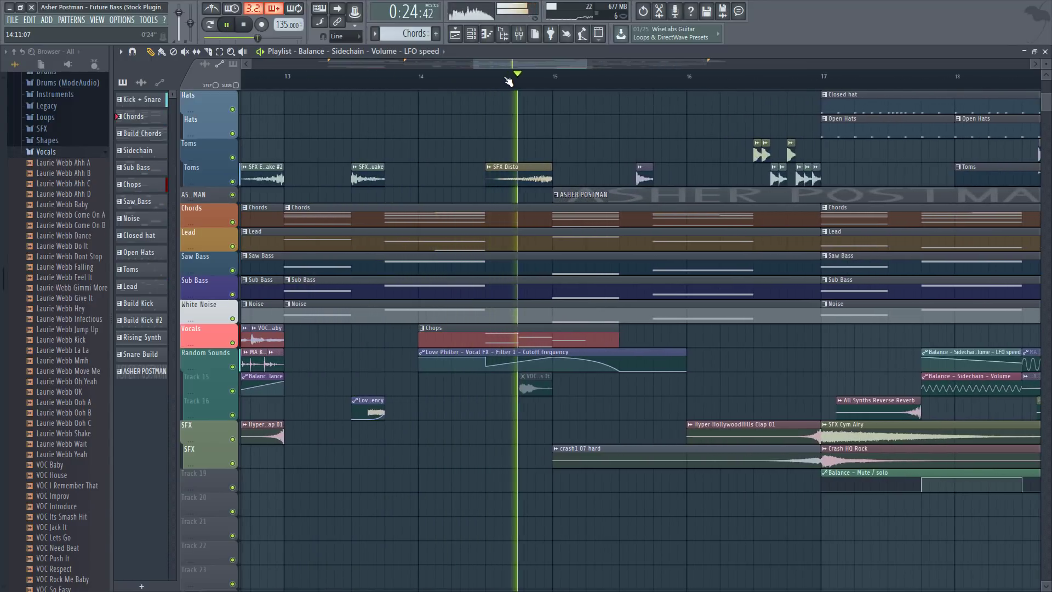
key("space")
- Move the playhead to the middle of bar 14, solo the Vocals track and open the Chops pattern
left_click(496, 81)
scroll(496, 82, "down", 2)
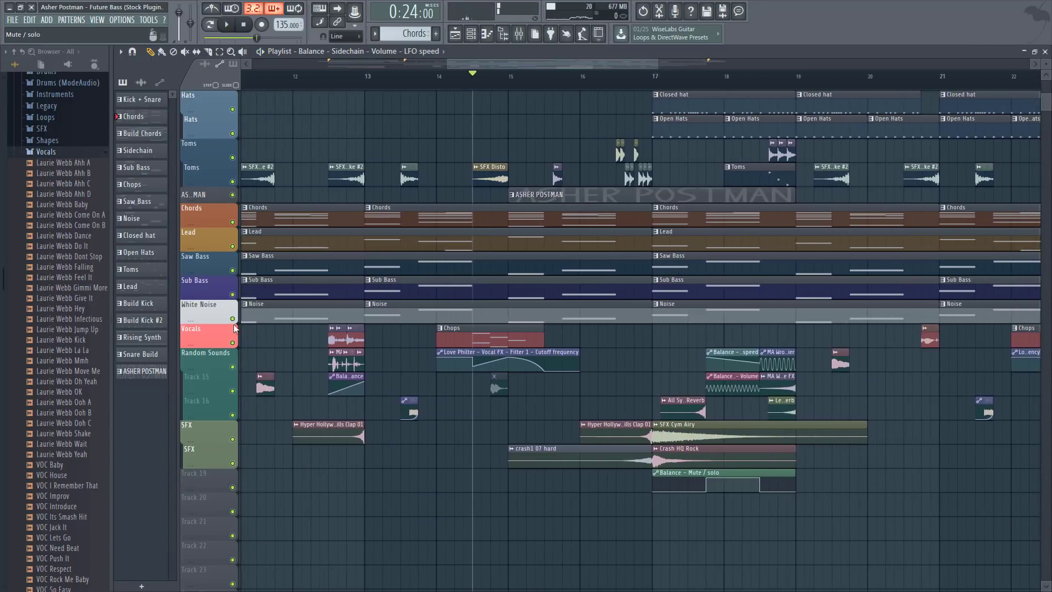
right_click(233, 343)
double_click(489, 338)
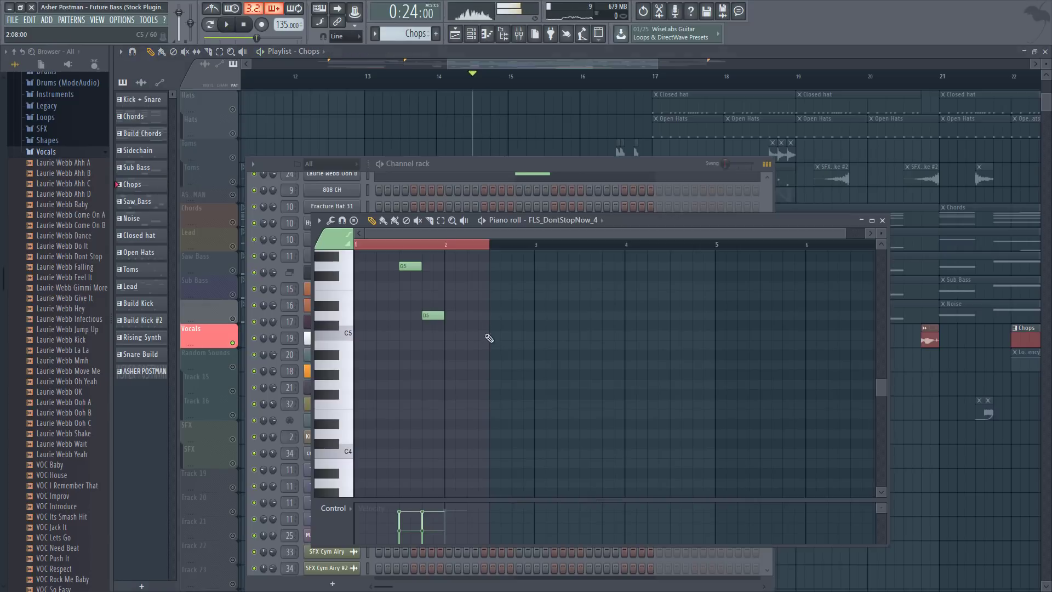
- Open the FLS_DontStopNow_02 channel settings and audition the sample with the Reverb Vocal track's effects active and bypassed
left_click(516, 158)
scroll(466, 291, "up", 9)
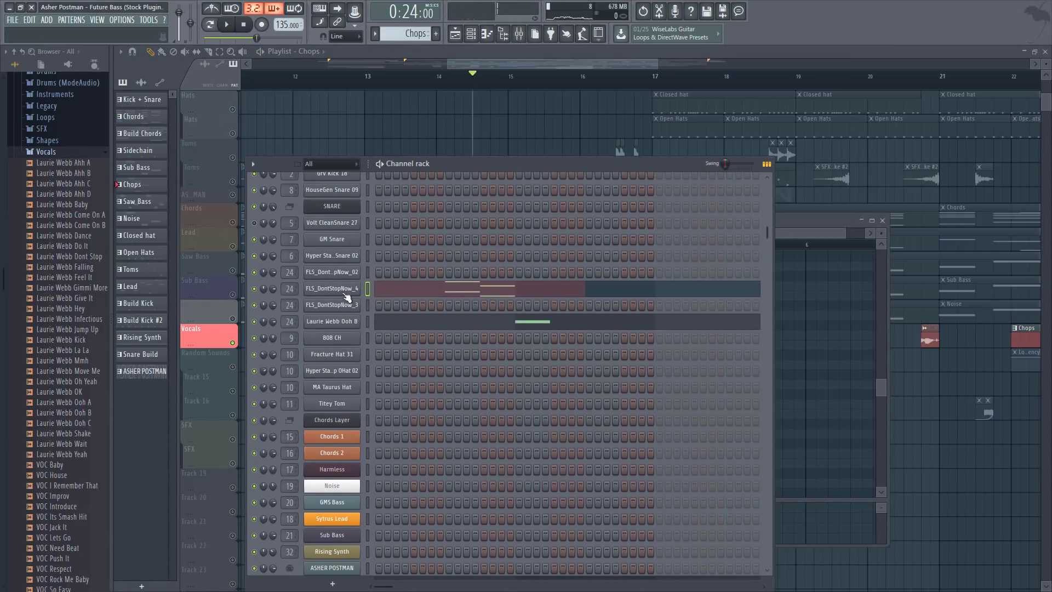
left_click(329, 274)
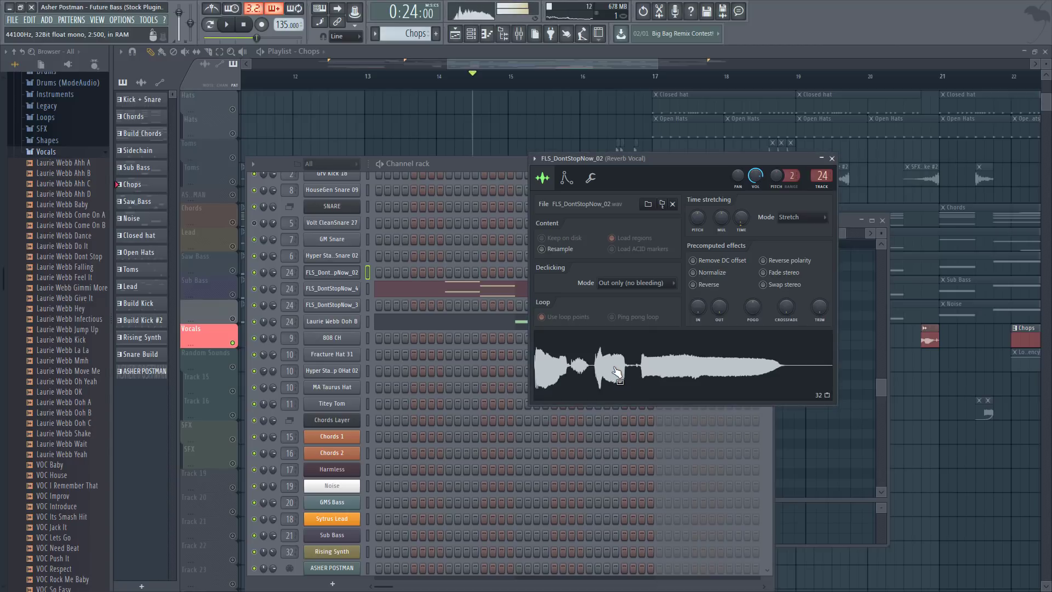
left_click(519, 33)
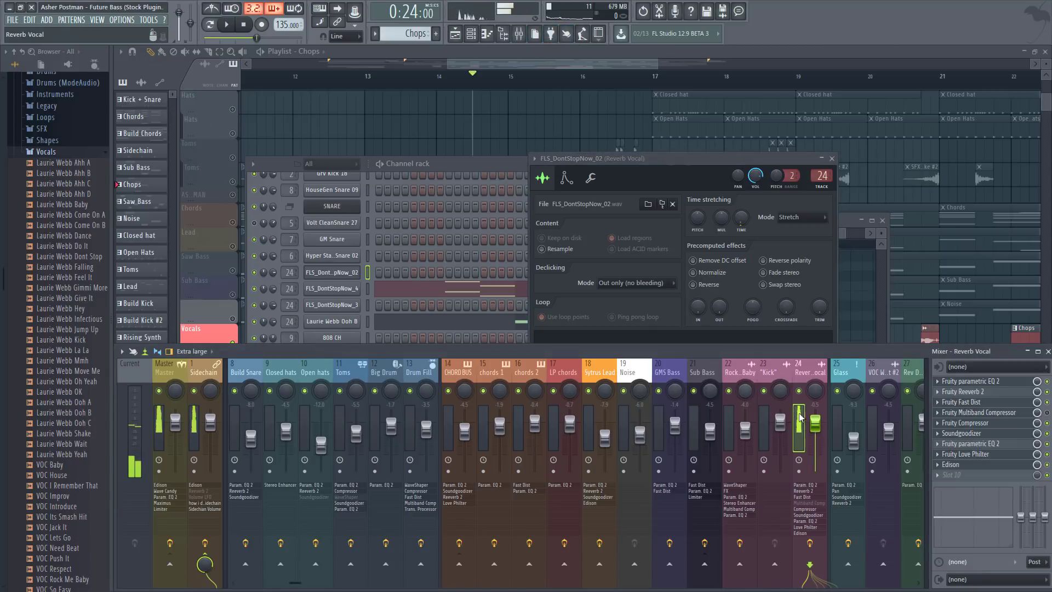
left_click_drag(704, 170, 674, 141)
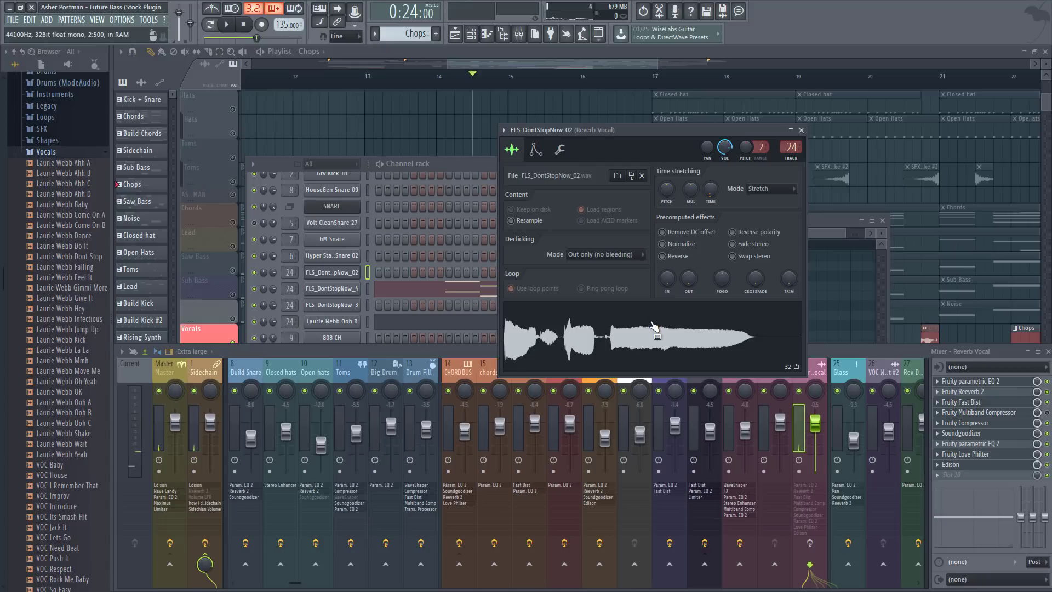
left_click(821, 359)
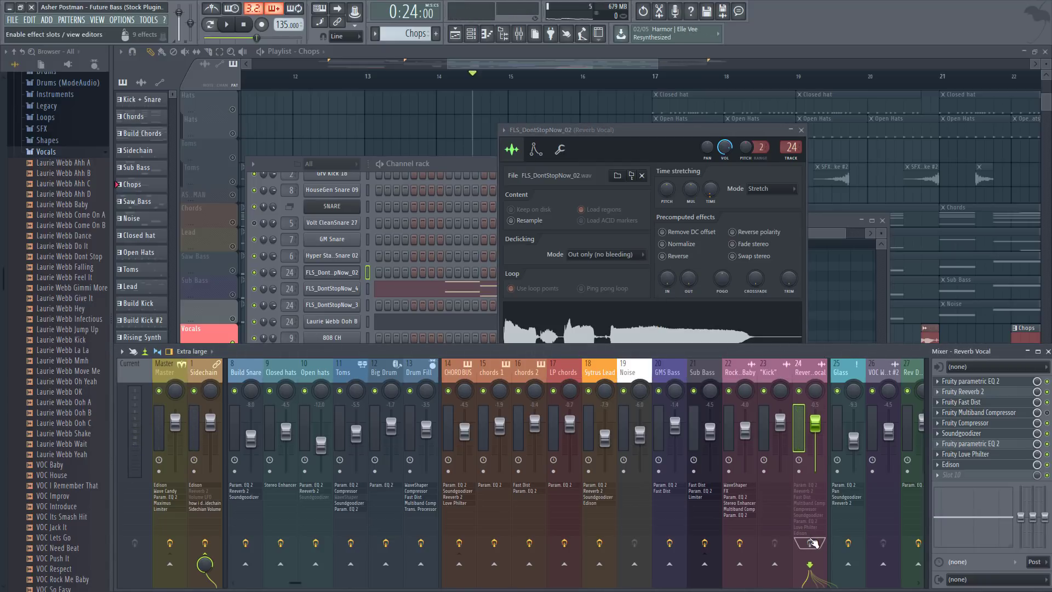
- Open the FLS_DontStopNow_4 channel settings and compare the sample with the Reverb Vocal track's effects active and bypassed
left_click(469, 165)
left_click(332, 289)
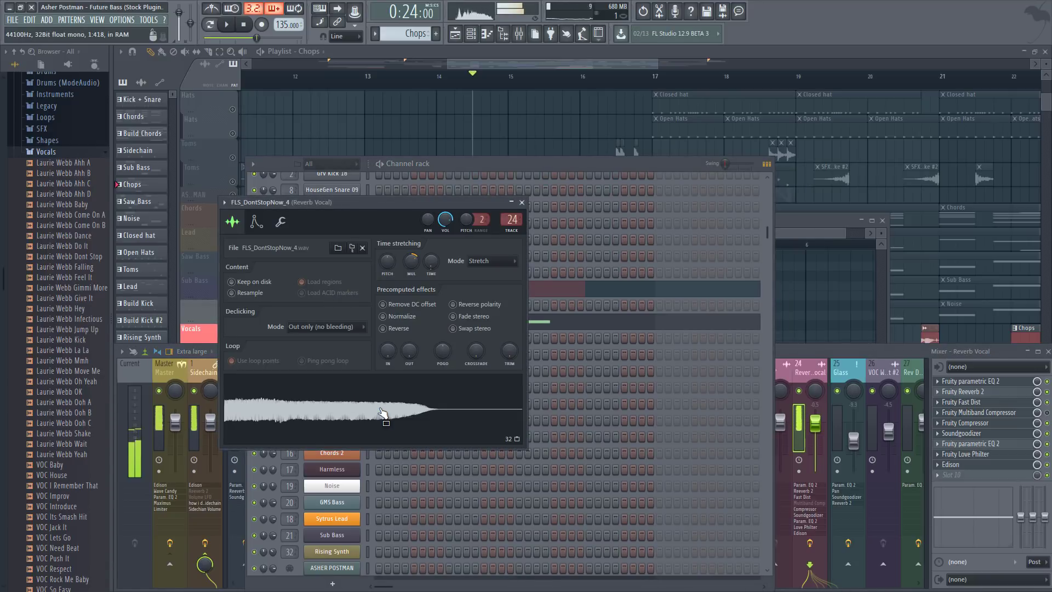
left_click(816, 539)
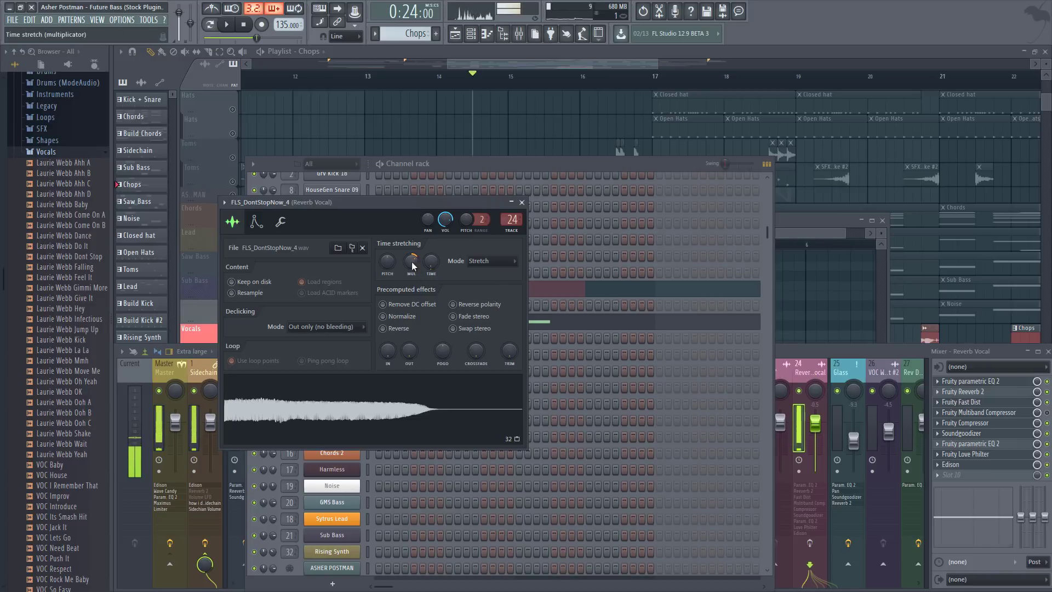
left_click_drag(434, 204, 603, 154)
left_click(827, 433)
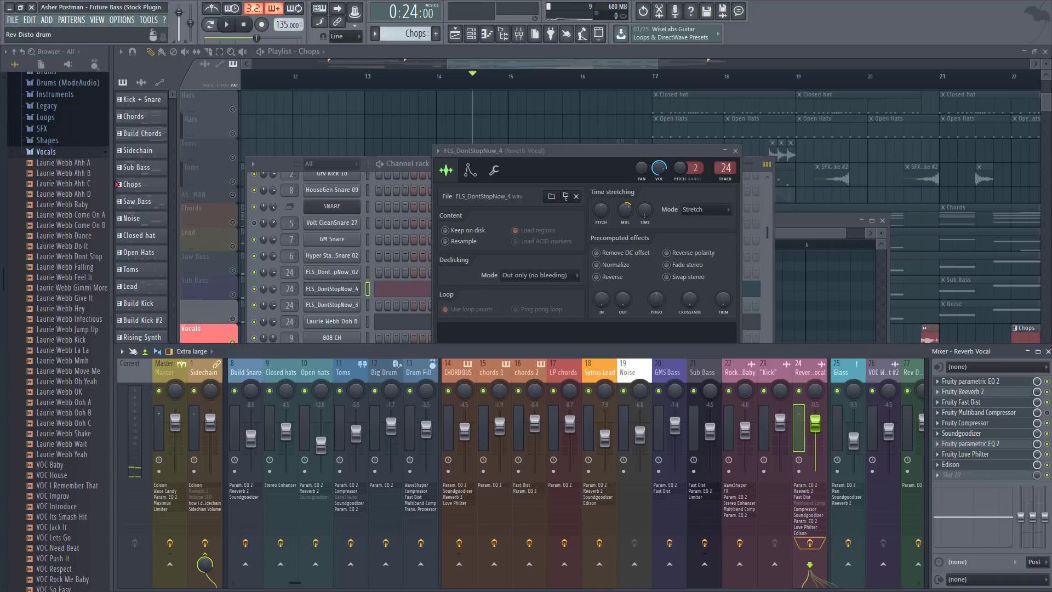
- Inspect the first parametric EQ 2, Reeverb 2, Fast Dist and Multiband Compressor on the Reverb Vocal track while auditioning the chop
left_click(987, 391)
left_click(976, 381)
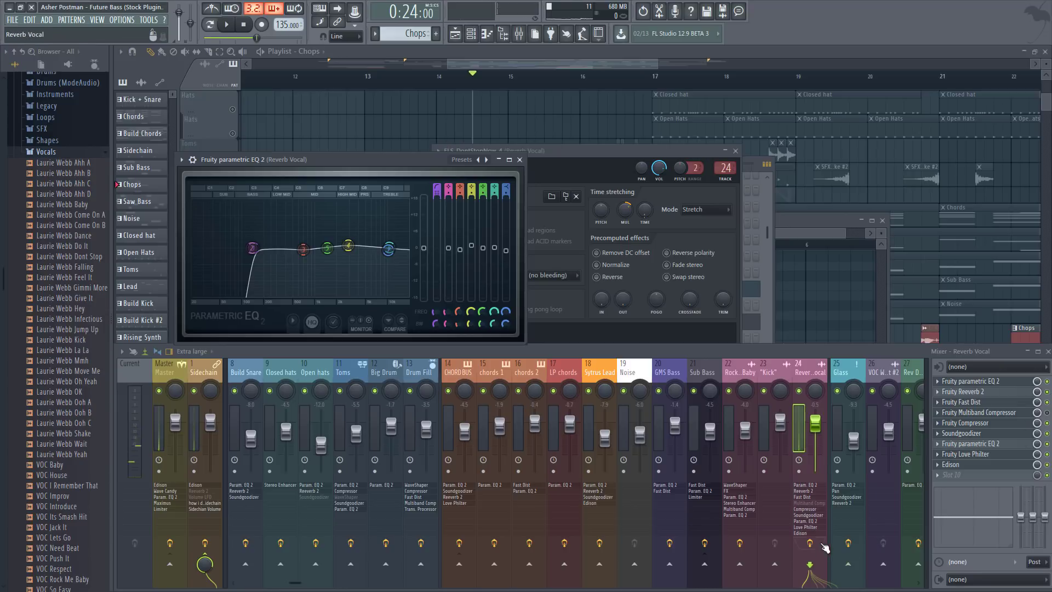
left_click(965, 401)
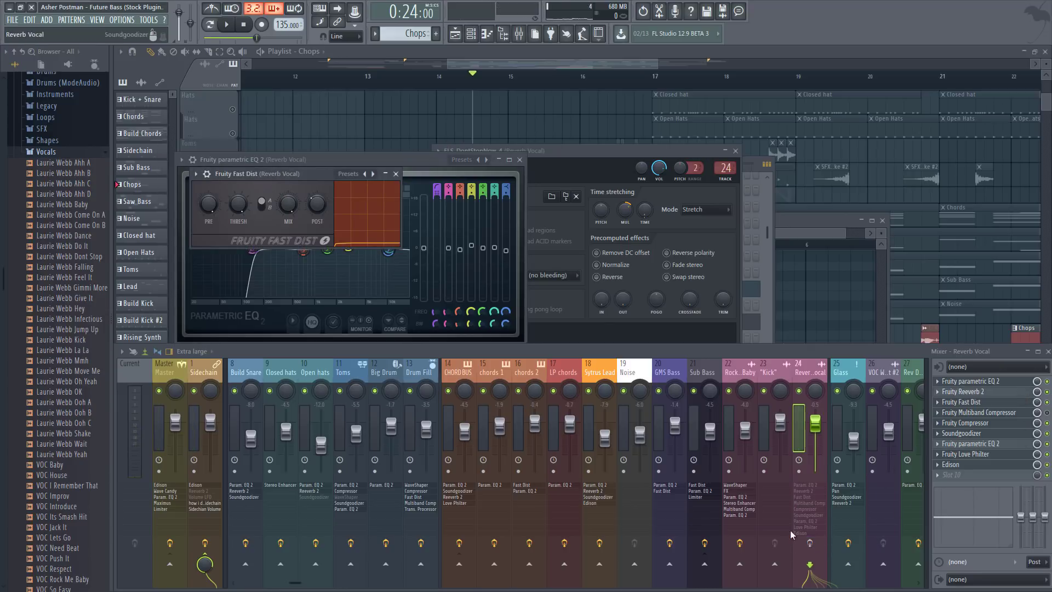
left_click(812, 543)
left_click(979, 392)
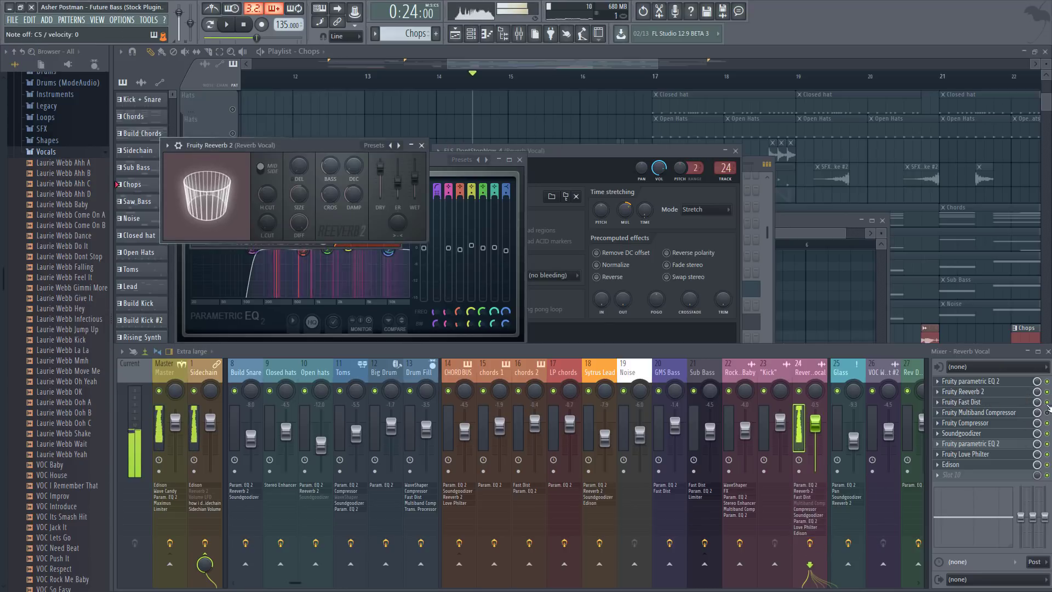
left_click(1003, 412)
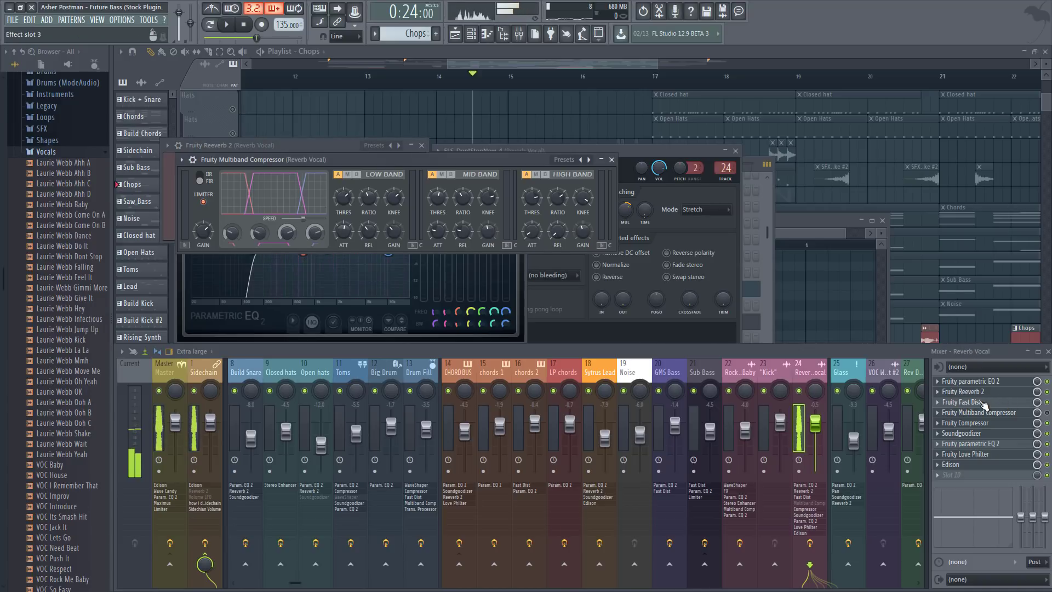
left_click(980, 402)
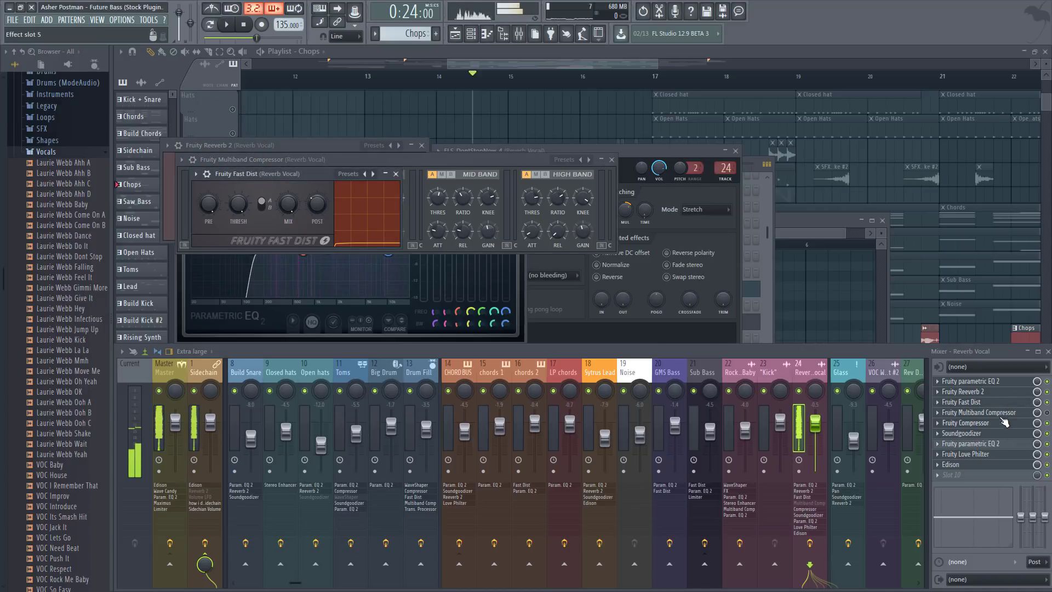
- Open the Compressor, Soundgoodizer and second parametric EQ 2 on the Reverb Vocal track and nudge the EQ's band 7 high shelf
left_click(981, 433)
left_click(975, 423)
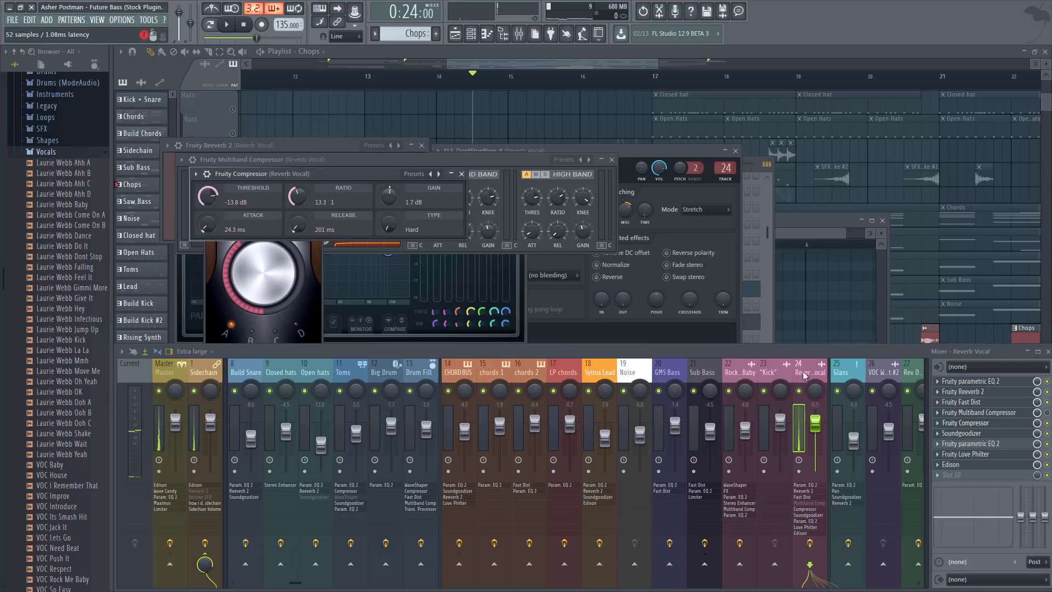
left_click(978, 434)
left_click(978, 434)
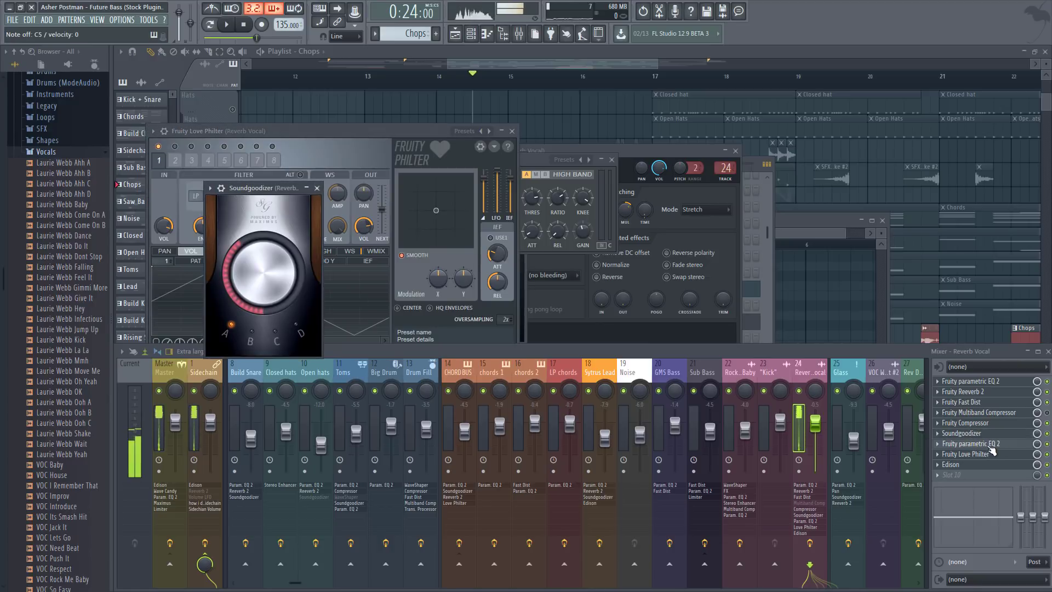
left_click(973, 445)
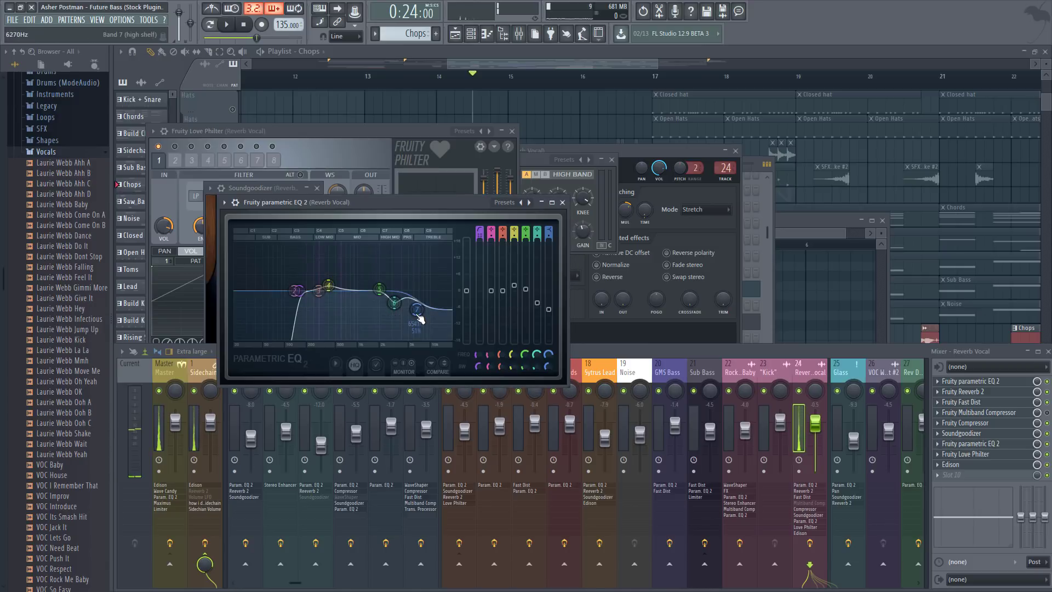
mouse_move(421, 314)
left_mouse_down()
mouse_move(426, 258)
mouse_move(423, 302)
left_mouse_up()
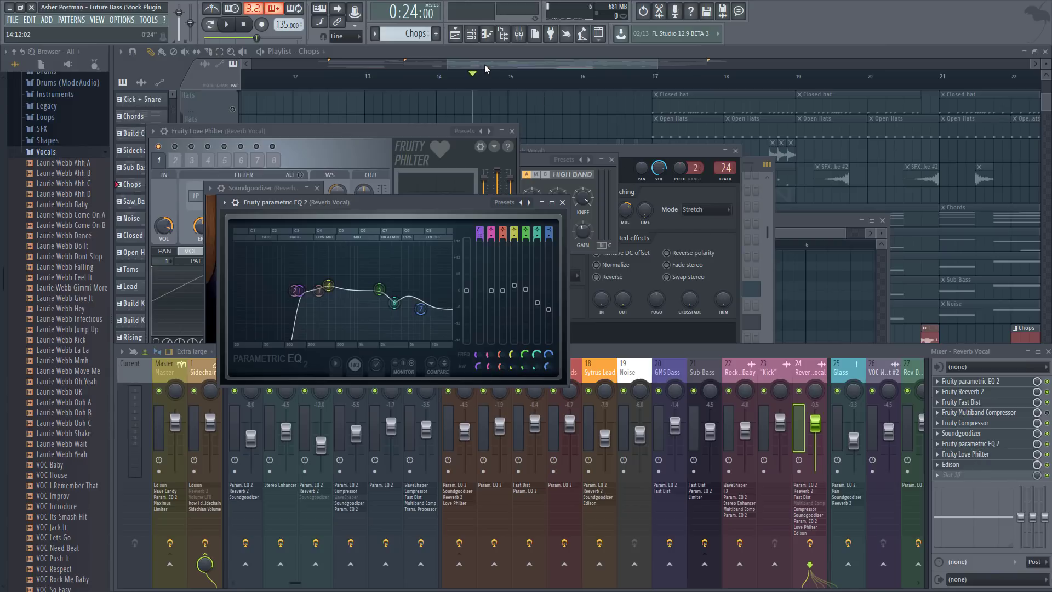
- Open the FLS_DontStopNow_4 notes in the piano roll and audition their pitches an octave apart
left_click(745, 173)
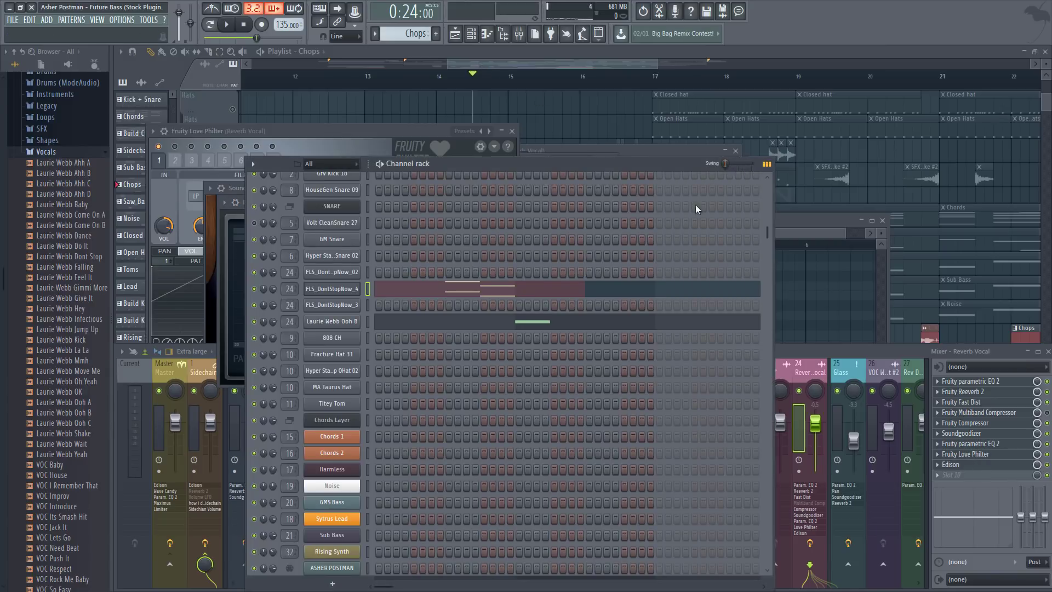
left_click(500, 288)
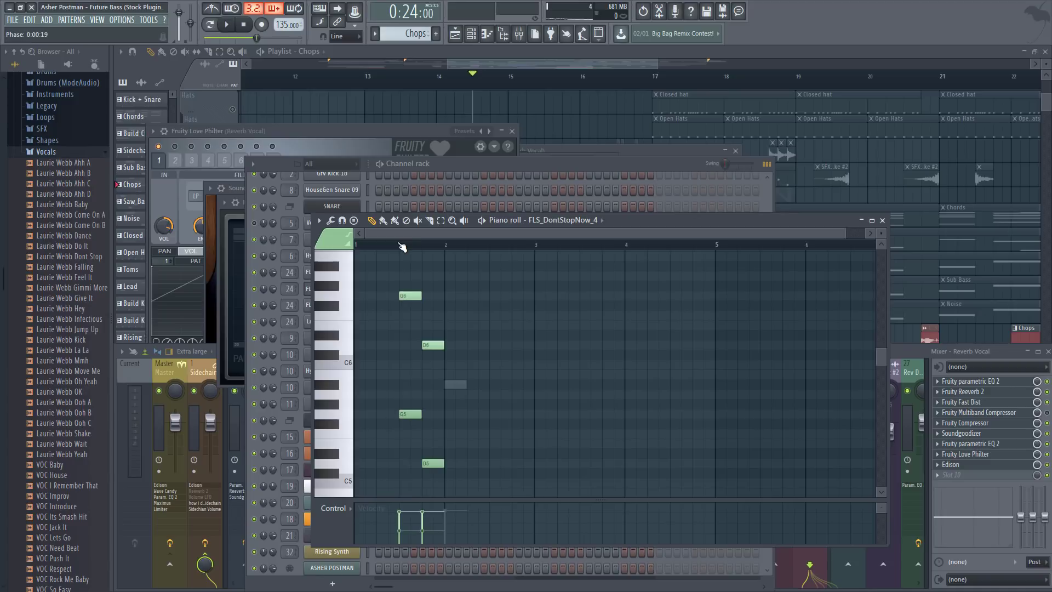
key("space")
scroll(402, 246, "up", 2)
key("space")
left_click_drag(412, 235, 407, 236)
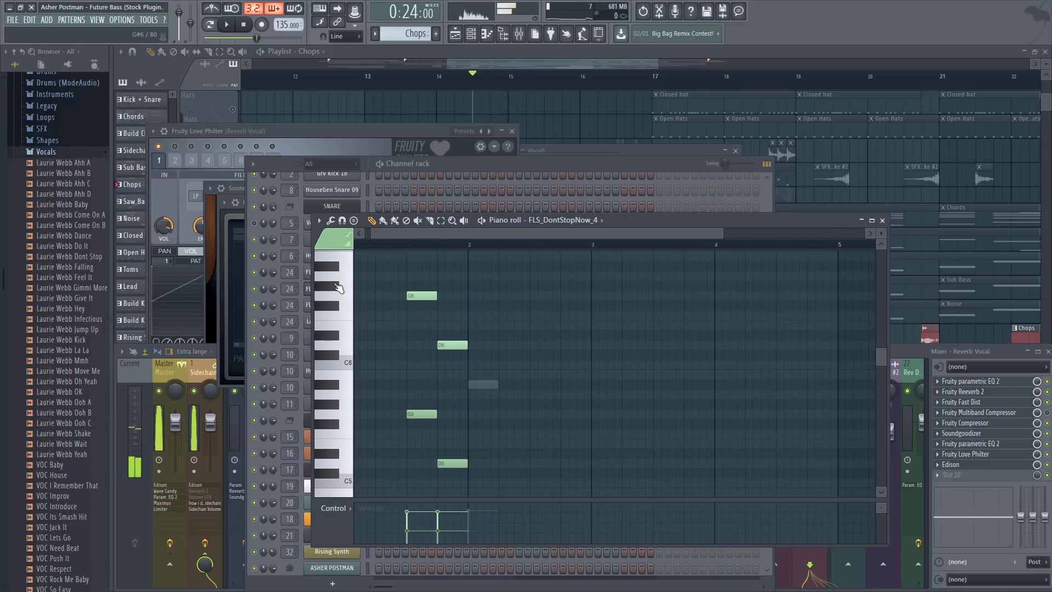
left_click(339, 289)
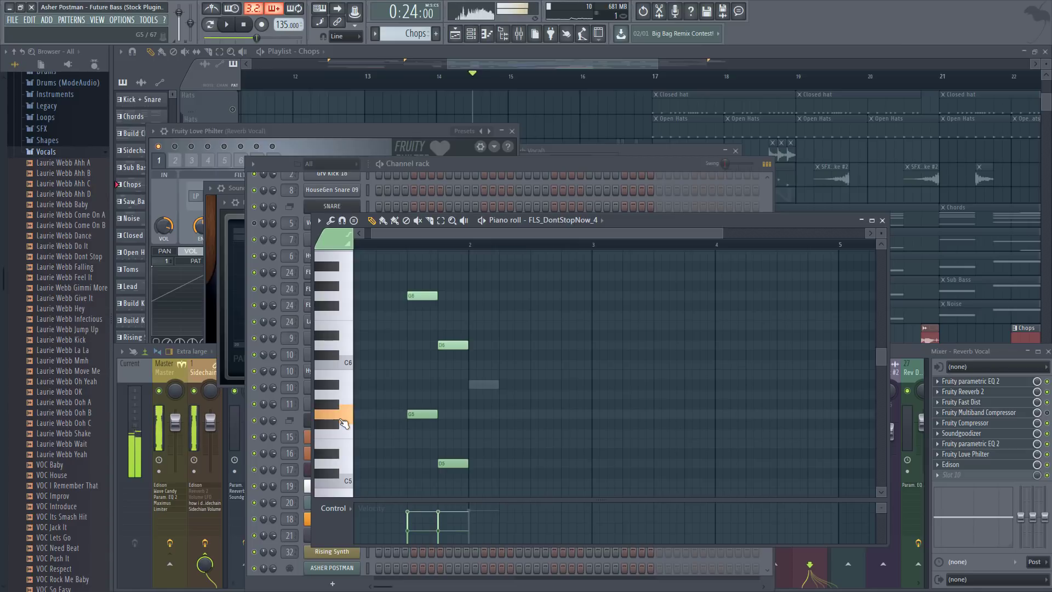
- Play the FLS_DontStopNow_4 notes in the piano roll several times and close all the open plugin and editor windows
scroll(403, 353, "down", 3)
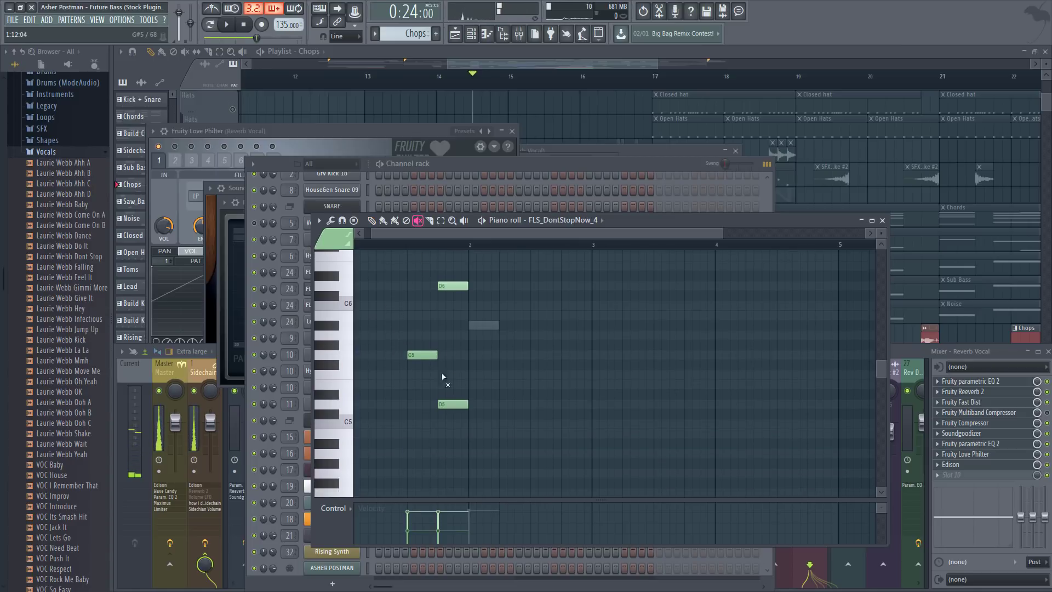
key("space")
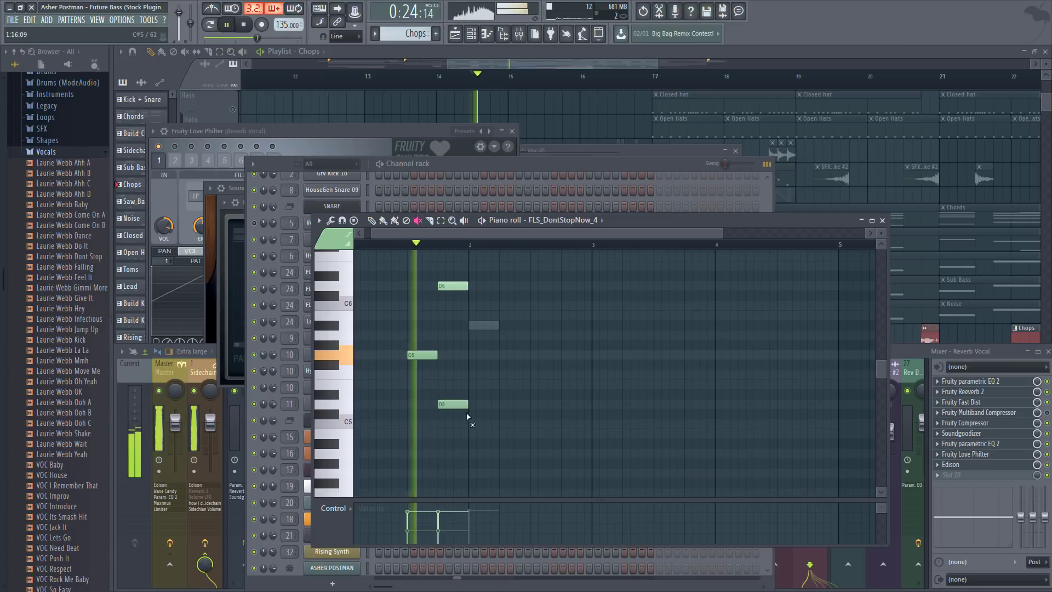
key("space")
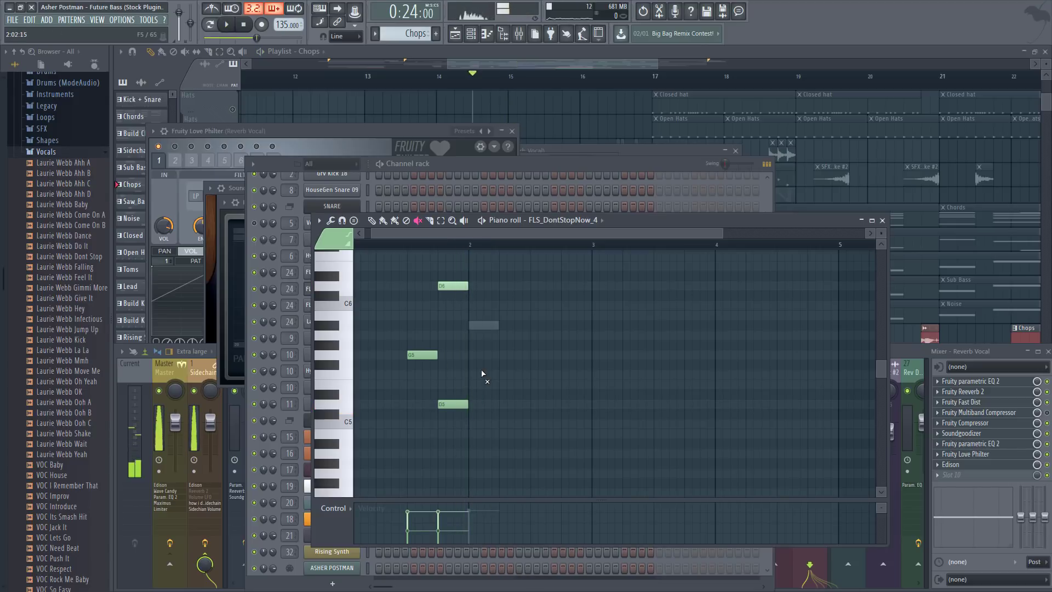
key("space")
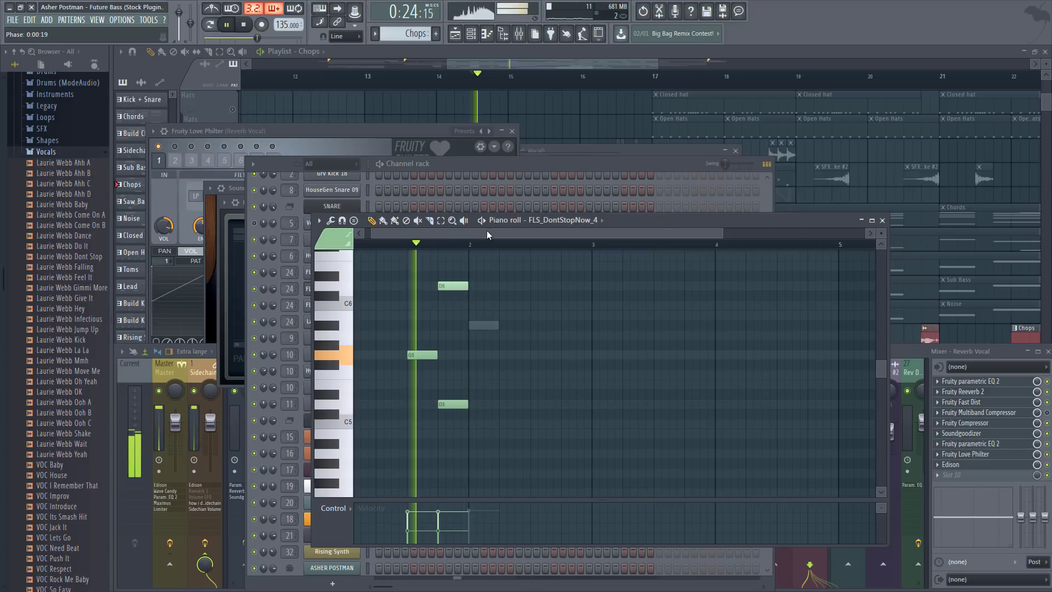
key("space")
left_click(907, 352)
key("F12")
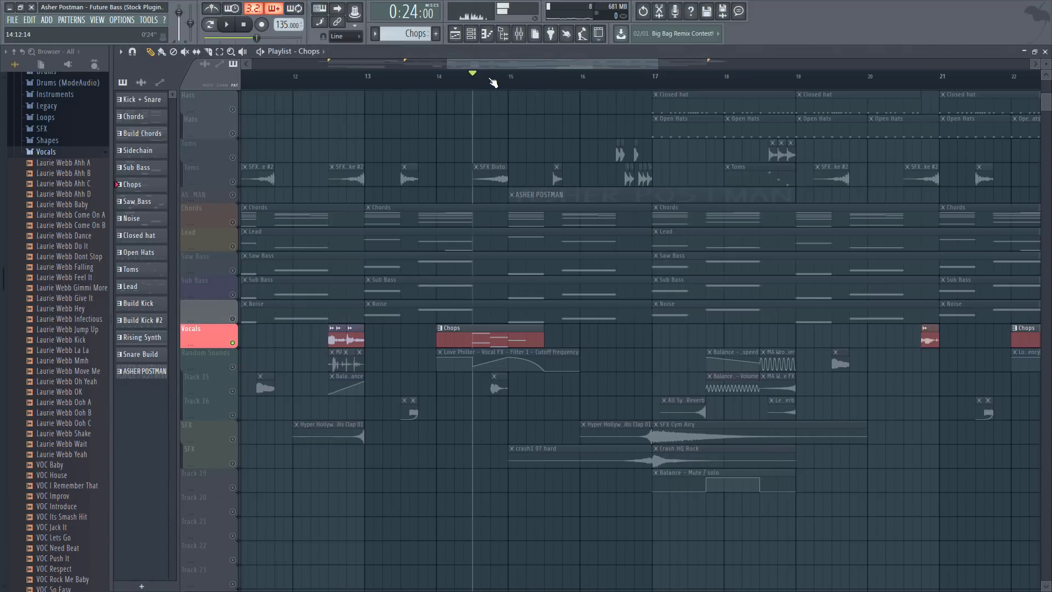
- Enable Random Sounds beside Vocals, play the Chops with the cutoff automation while viewing Love Philter, and return the playhead to bar 14
left_click(234, 366)
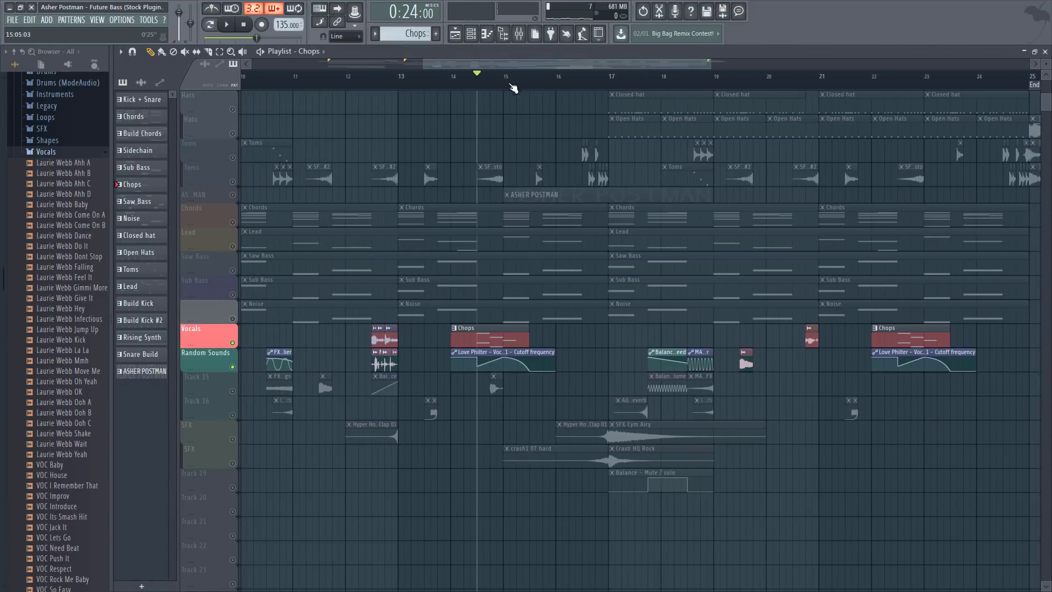
left_click(517, 39)
left_click(973, 459)
key("space")
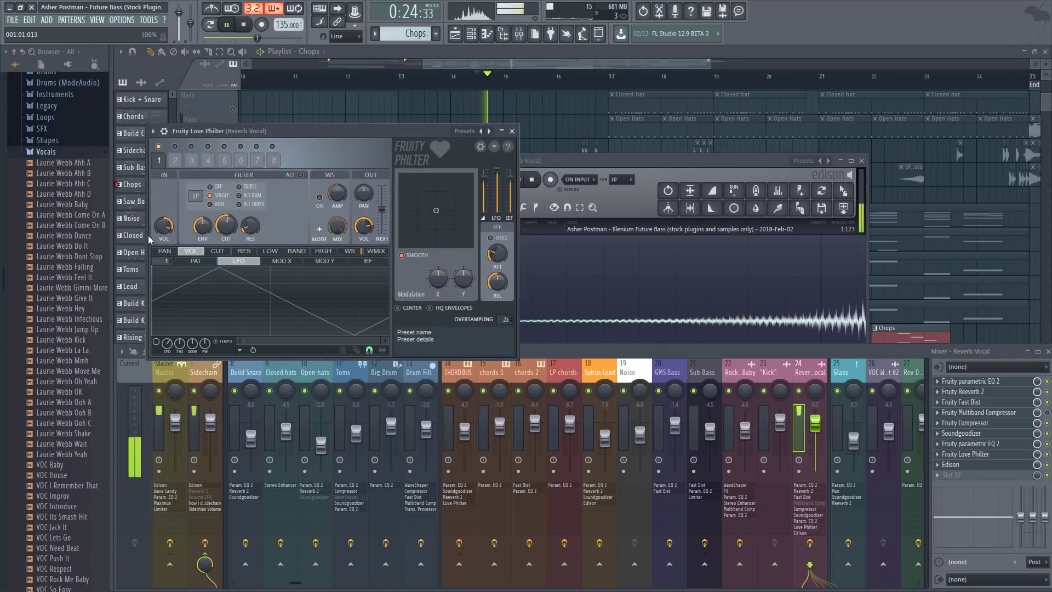
left_click(477, 77)
key("space")
left_click(453, 79)
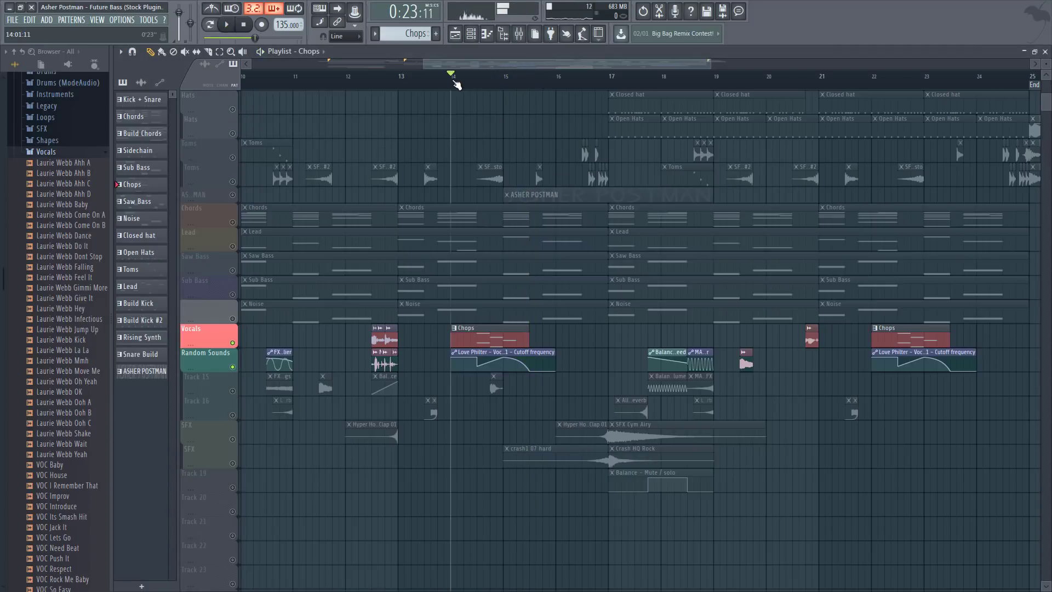
- Unsolo the Vocals track so every track is active and play the drop with all layers from bar 13
scroll(453, 78, "up", 2)
right_click(234, 343)
right_click(234, 343)
scroll(443, 75, "down", 2)
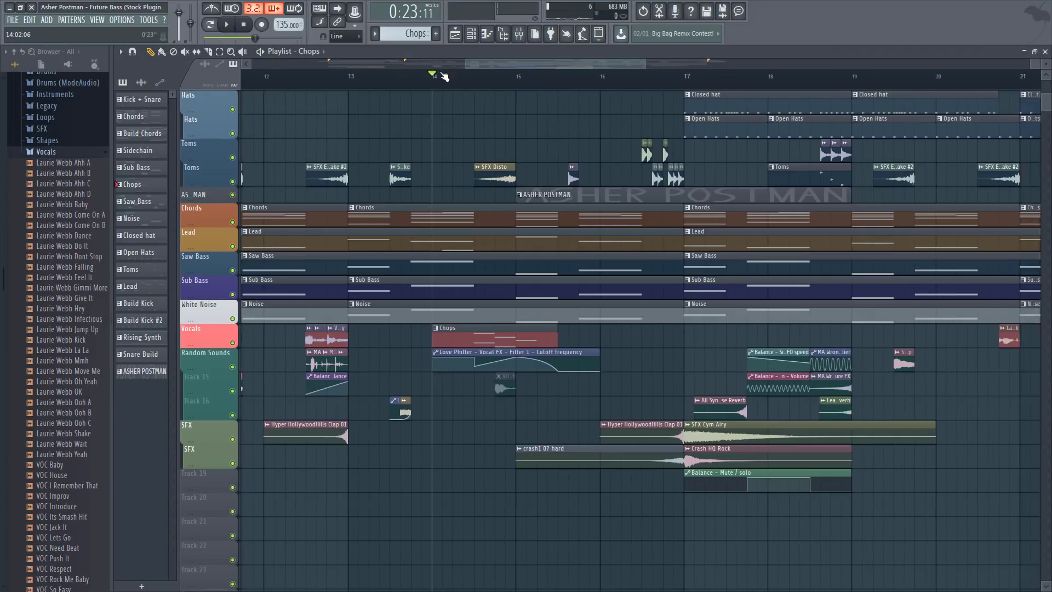
left_click(365, 79)
key("space")
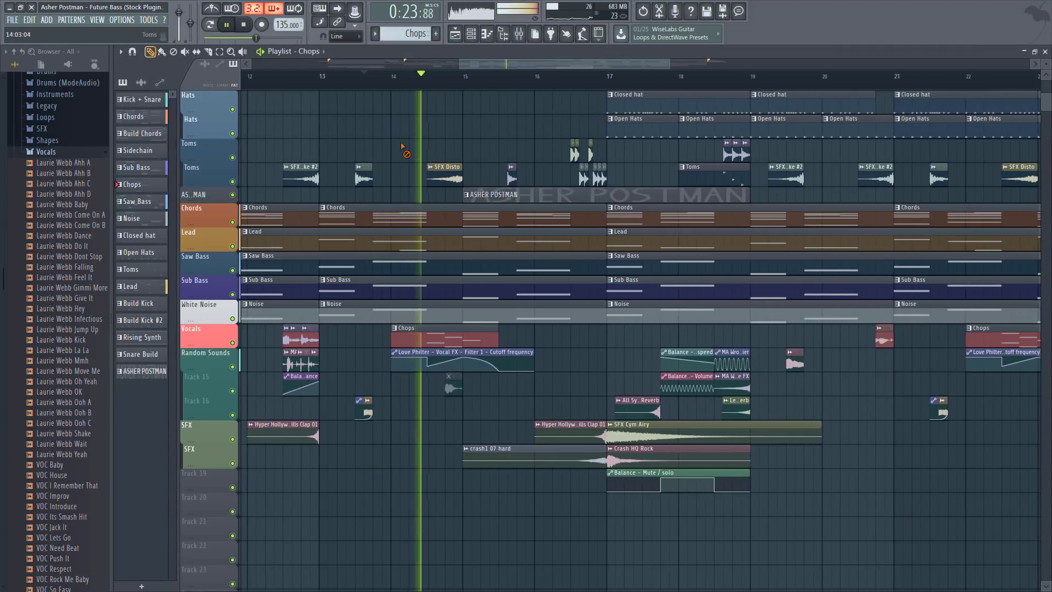
scroll(507, 81, "down", 3)
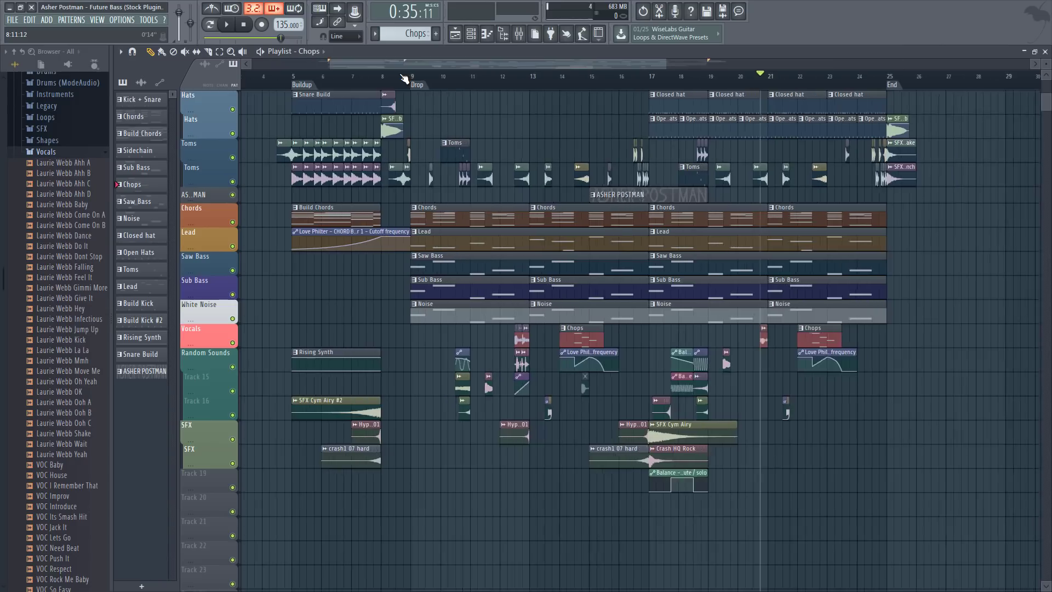
- Solo the Random Sounds track and play the Rising Synth clip from the Buildup marker
scroll(404, 78, "up", 4)
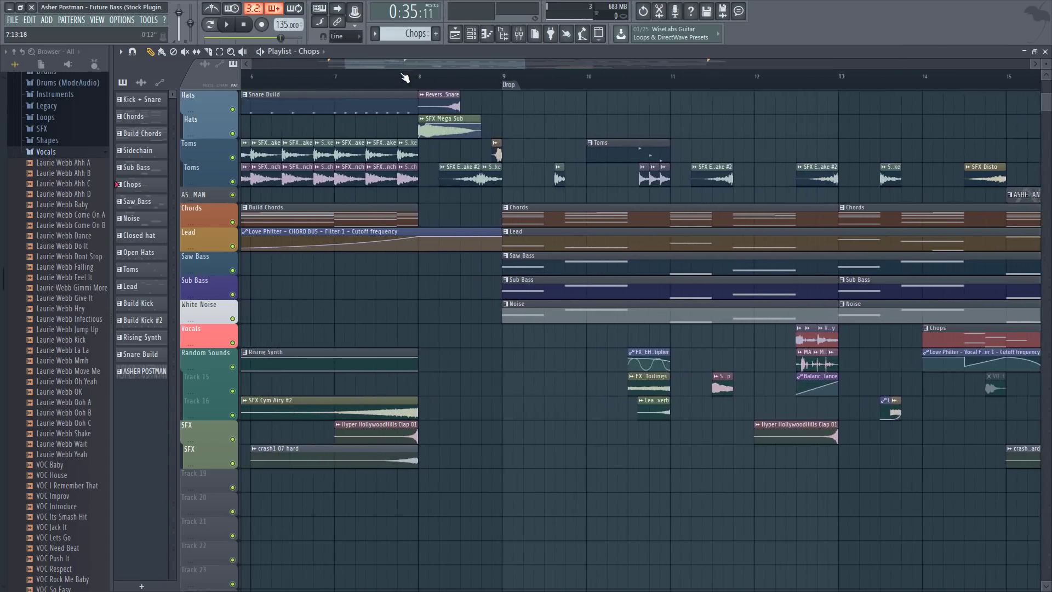
scroll(405, 77, "down", 5)
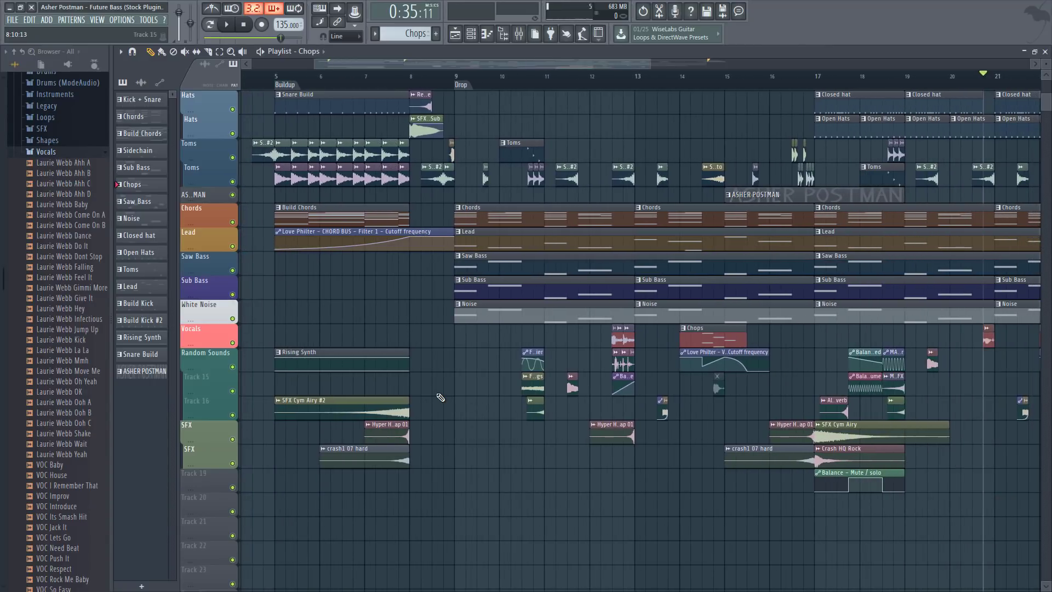
scroll(522, 77, "up", 3)
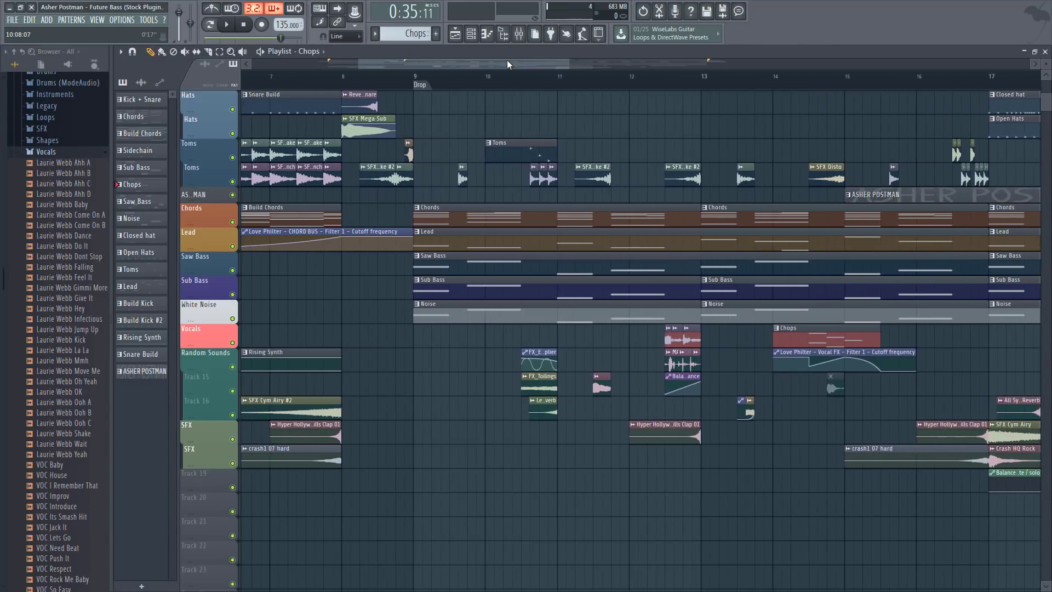
scroll(508, 64, "down", 6)
left_click(337, 86)
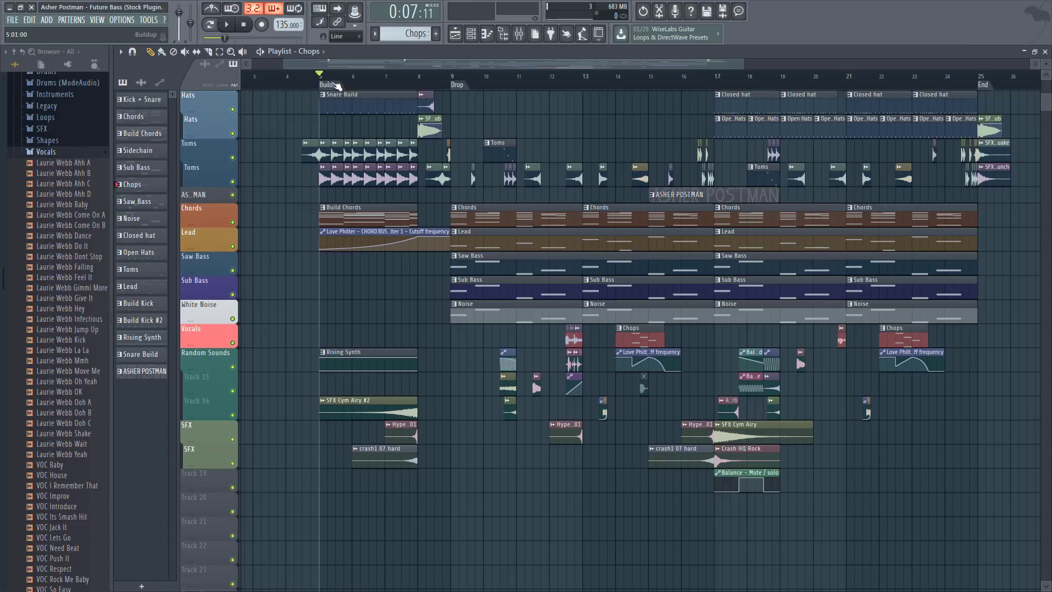
scroll(337, 86, "up", 3)
key("space")
right_click(233, 367)
key("space")
key("space")
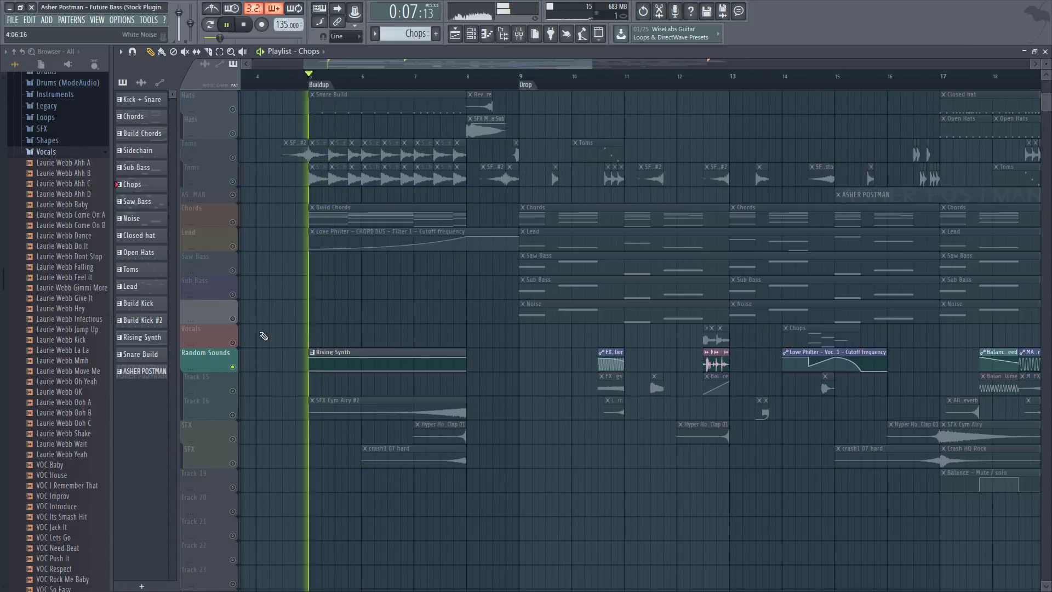
scroll(388, 367, "up", 2)
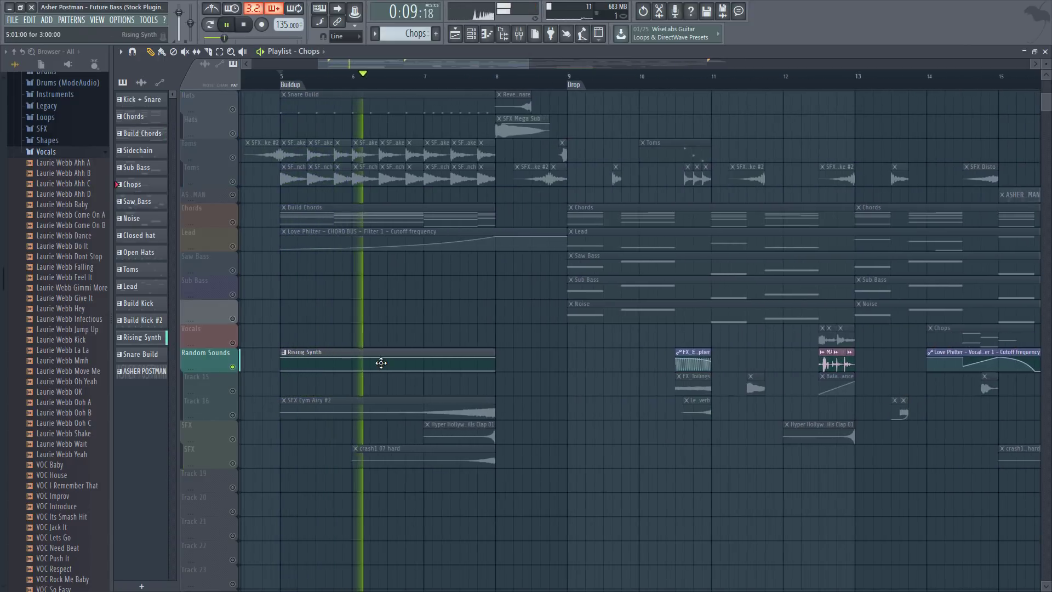
- Open the Rising Synth pattern, its 3x Osc settings and its notes in the piano roll
double_click(380, 363)
left_click(443, 165)
scroll(444, 270, "down", 3)
key("space")
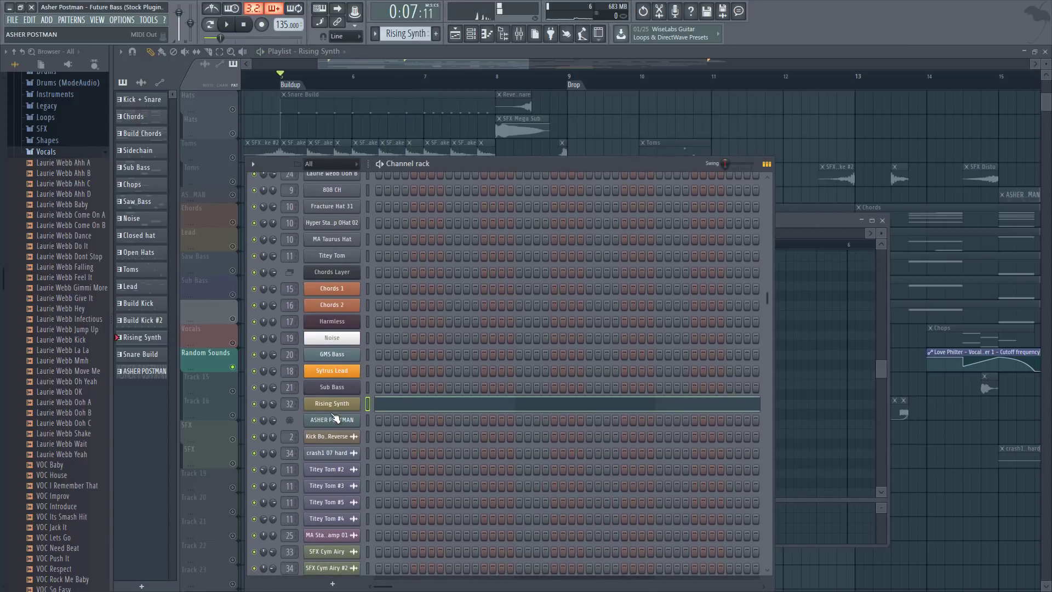
left_click(335, 419)
left_click(332, 404)
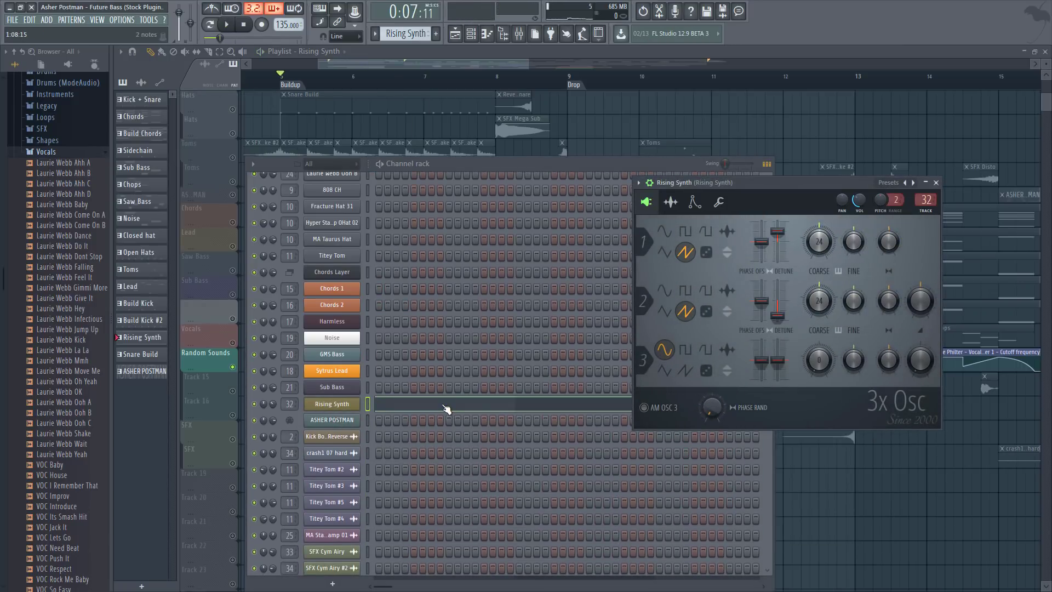
left_click(447, 409)
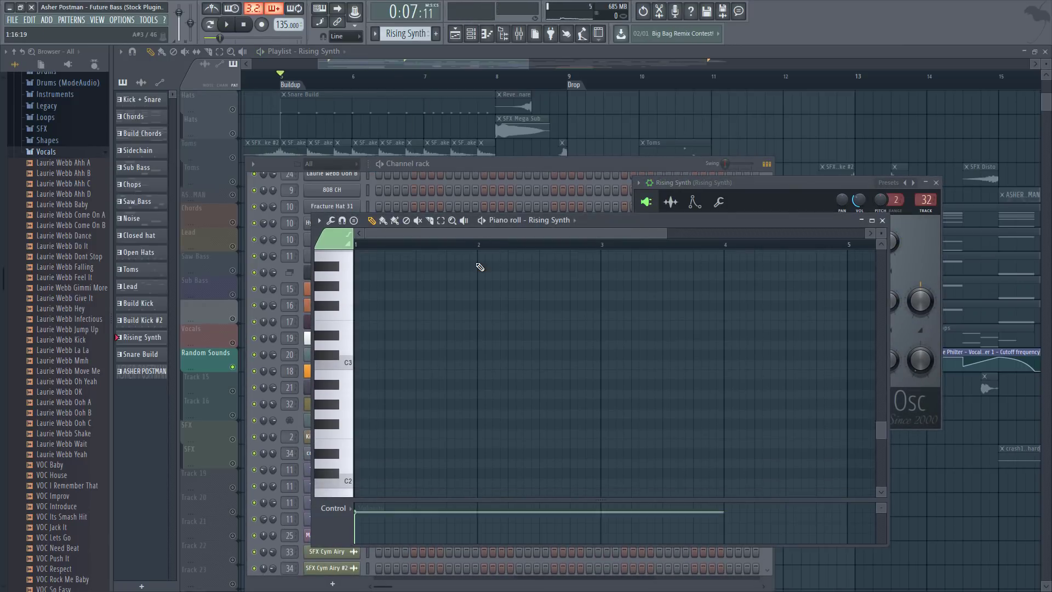
scroll(486, 281, "up", 10)
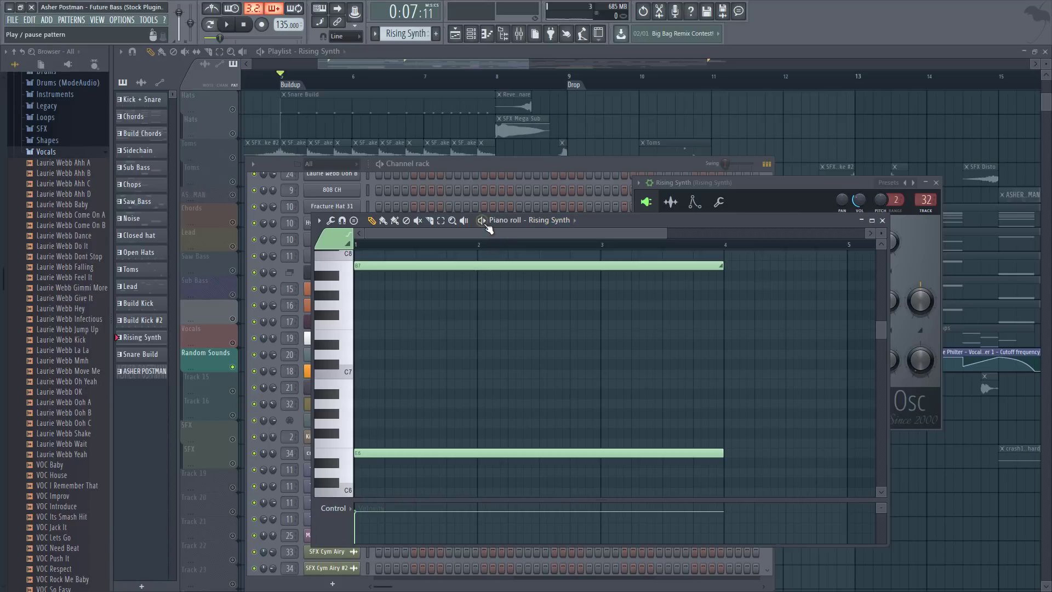
- Add an A7 note about three bars long to Rising Synth, mute the B7 slide note, and play the pattern in pattern mode
key("space")
key("space")
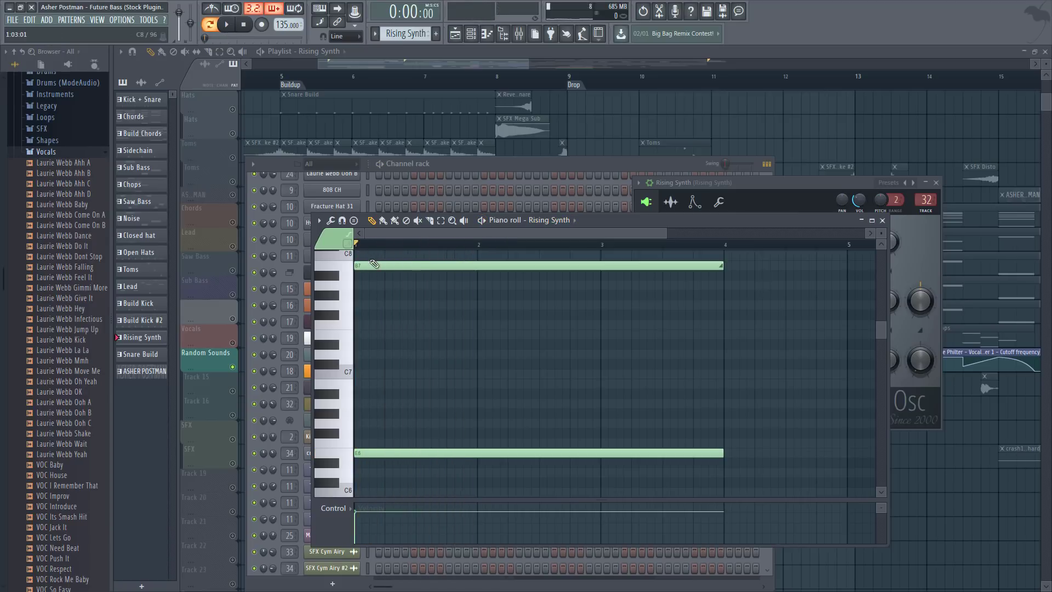
left_click_drag(382, 286, 712, 317)
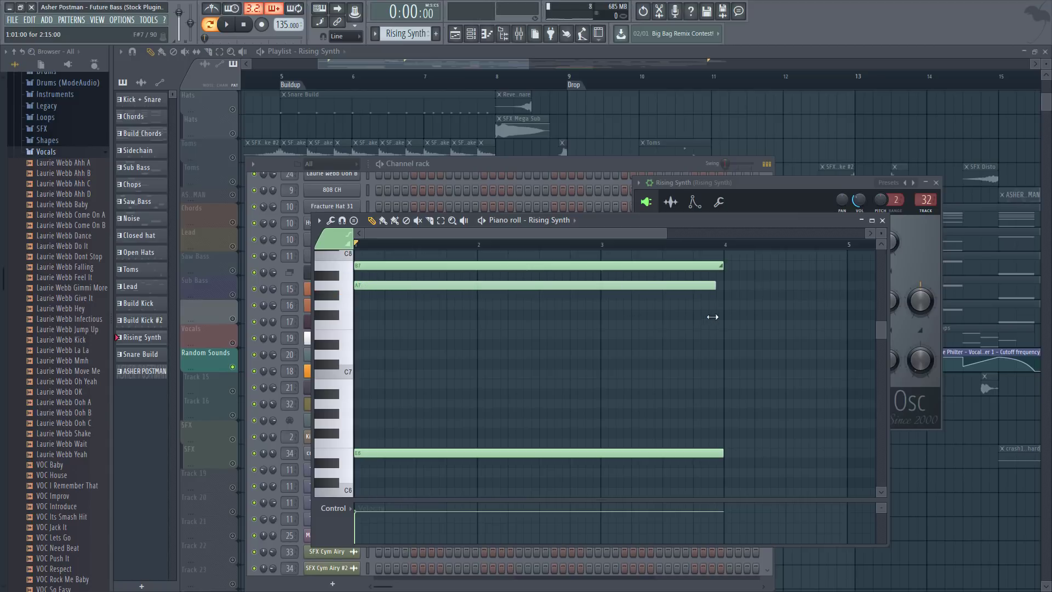
key("t")
left_click(657, 265)
key("space")
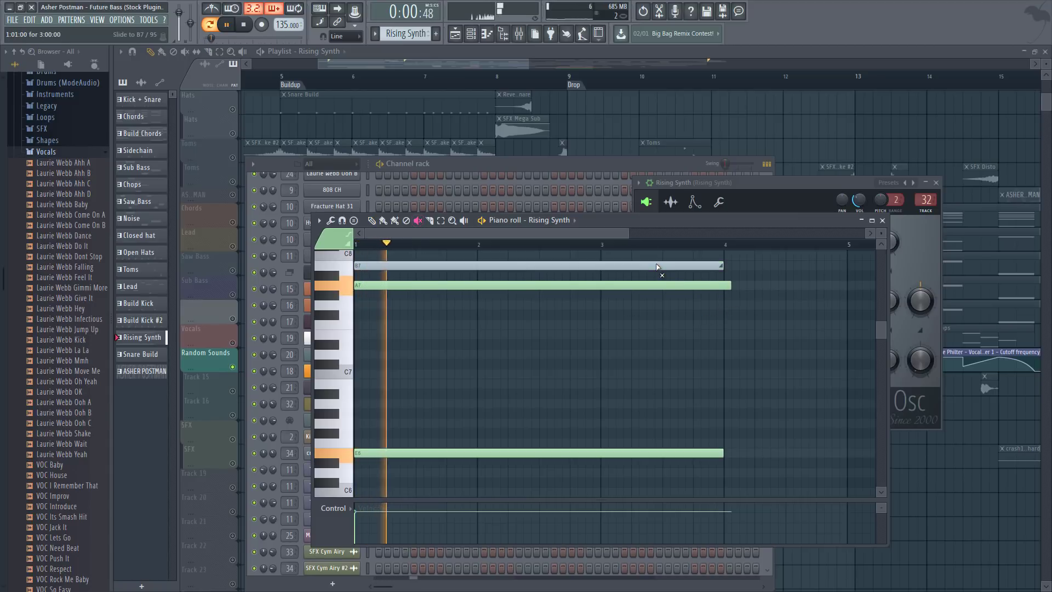
key("space")
- Unmute the B7 slide note, delete the added A7 note, and play the pattern with the slide
left_click(560, 266)
left_click(708, 285)
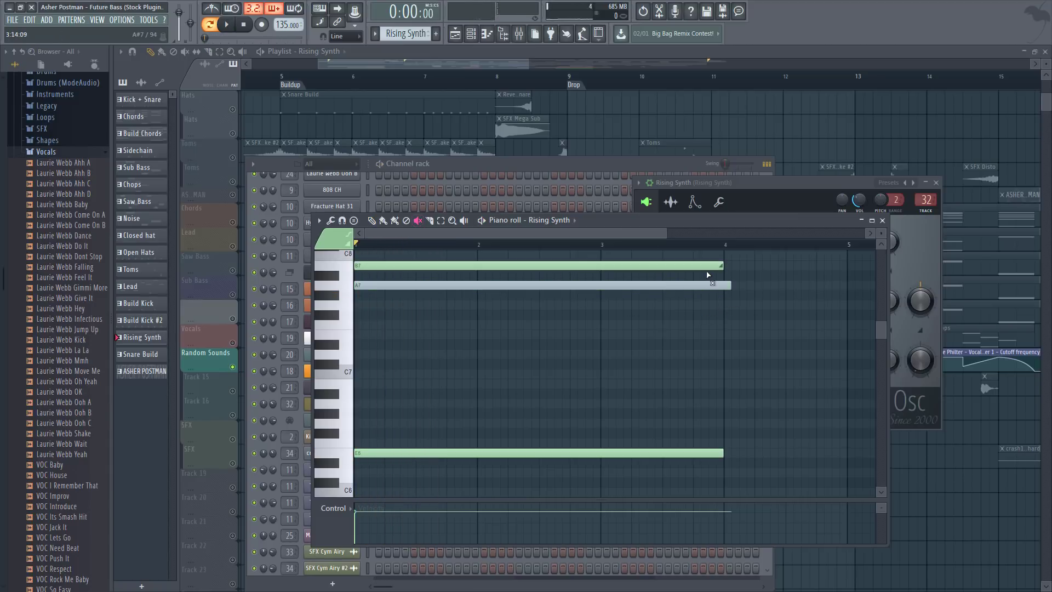
key("p")
right_click(707, 286)
key("space")
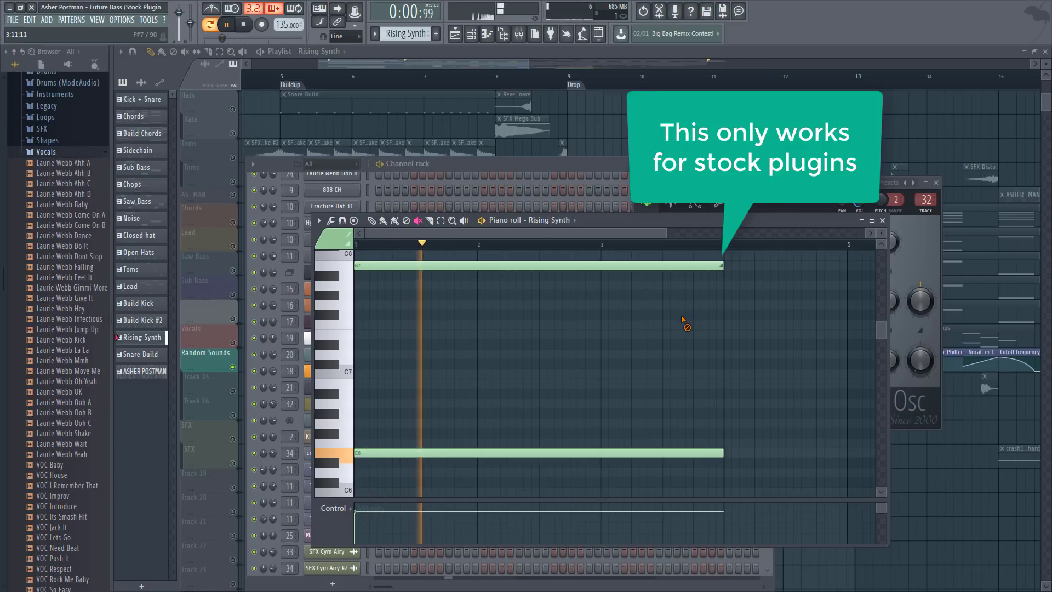
- View the Rising Synth's 3x Osc settings again, return to the playlist and replay the pattern
left_click(544, 167)
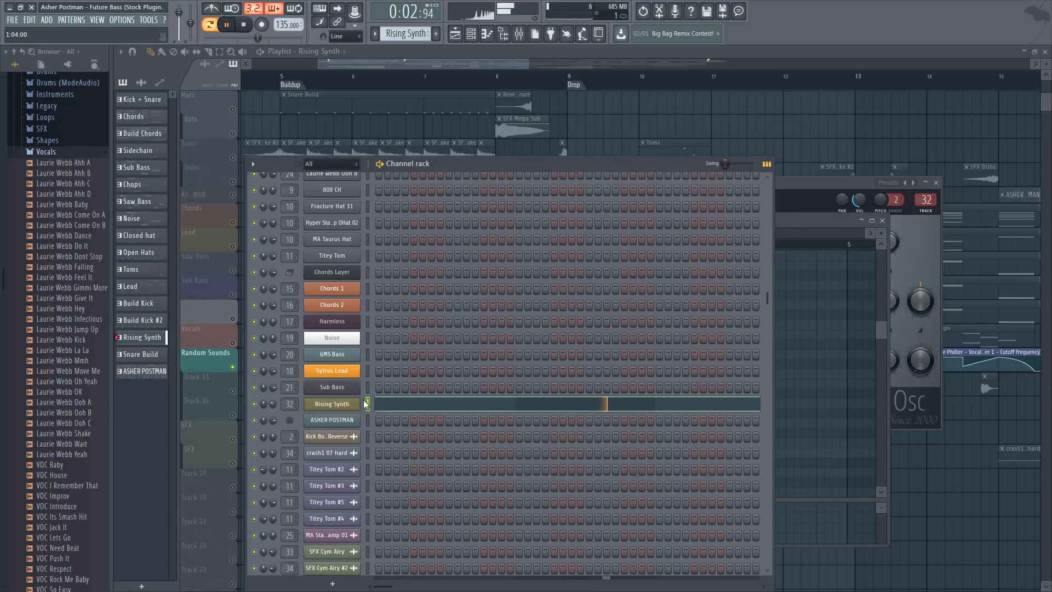
left_click(831, 186)
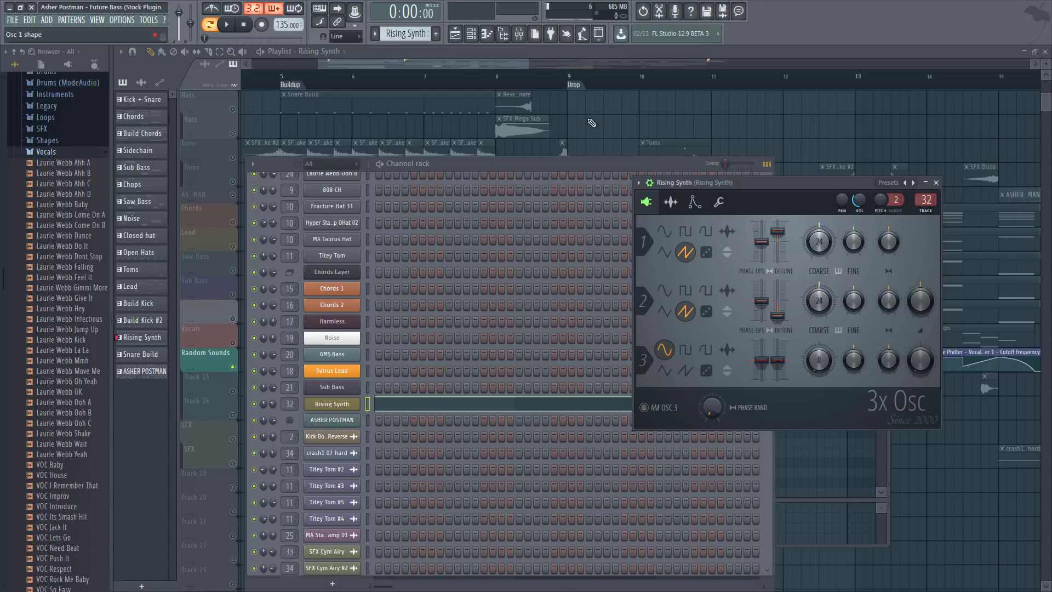
left_click(520, 39)
key("space")
scroll(647, 378, "down", 6)
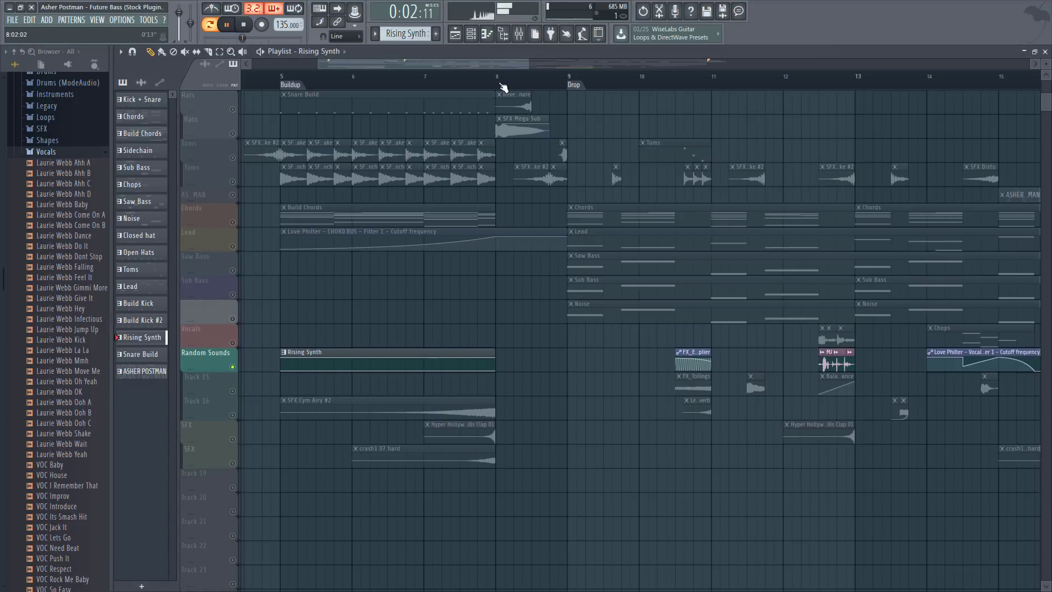
key("space")
- Solo Track 16 and play the SFX Cym Airy #2 riser through the buildup in song mode
scroll(433, 89, "up", 3)
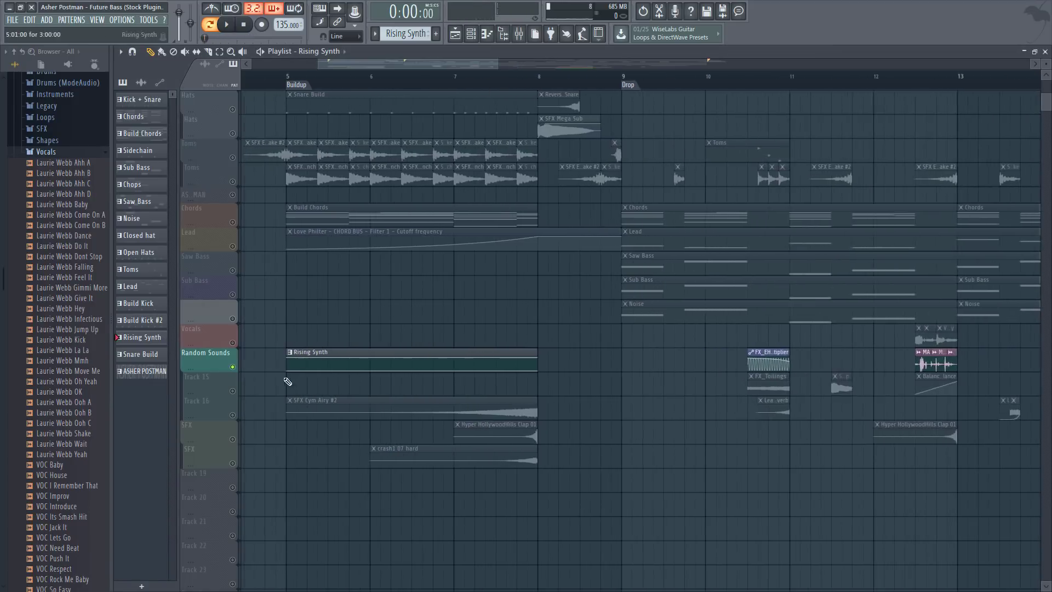
left_click(235, 416)
key("space")
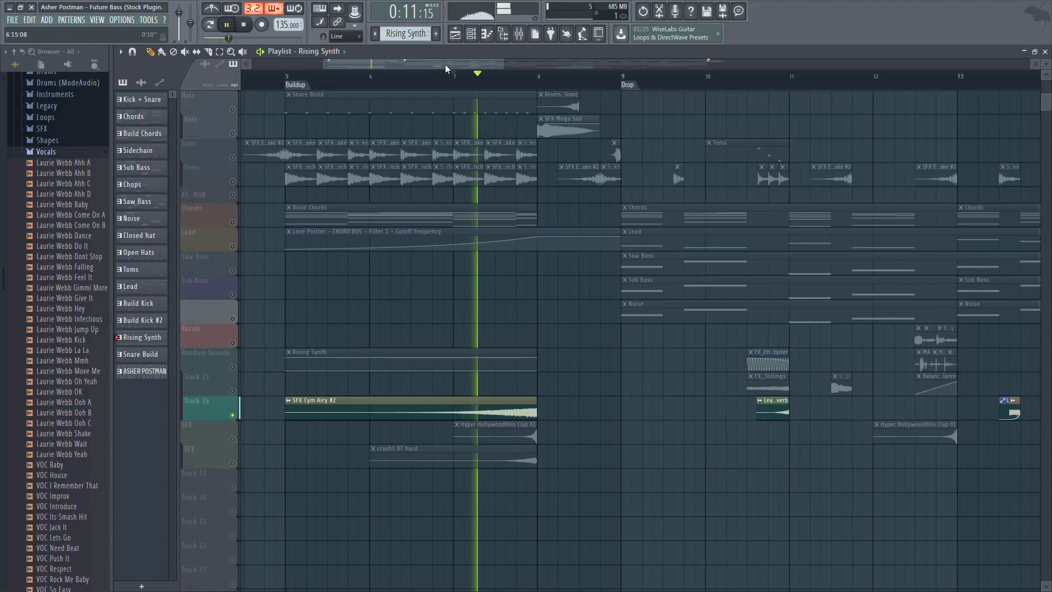
scroll(447, 68, "down", 2)
key("space")
- Solo the first SFX track, enable the second SFX track, and play their reversed clap and crash clips through the buildup
right_click(233, 438)
key("space")
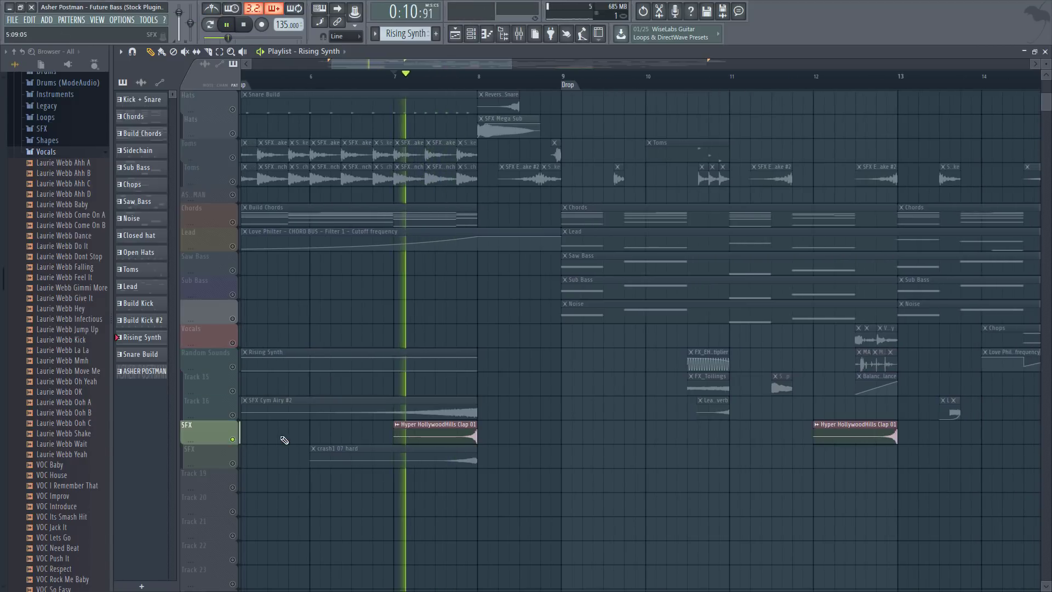
left_click(233, 463)
scroll(421, 68, "down", 2)
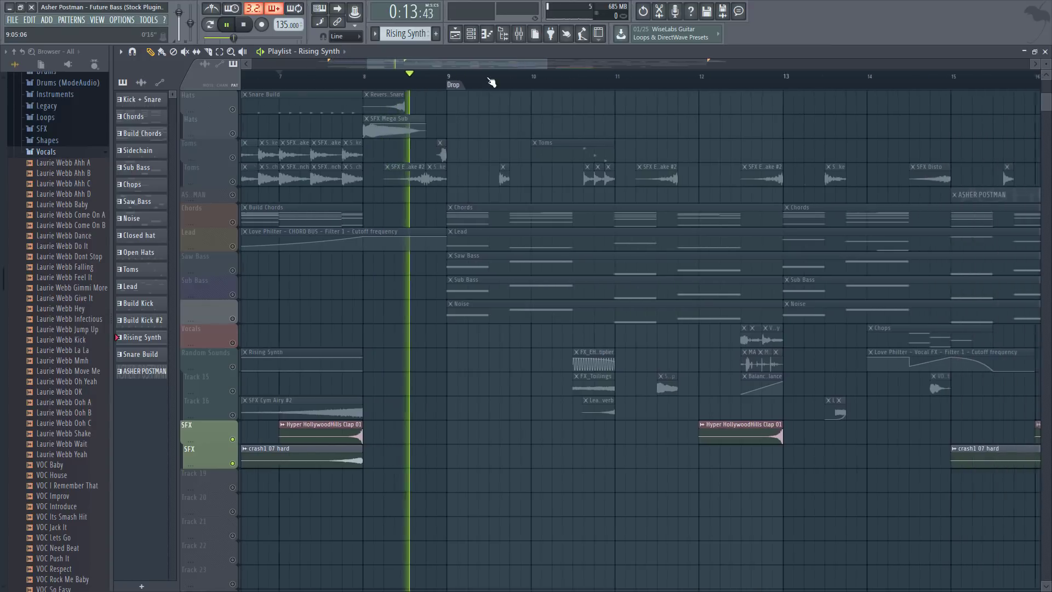
scroll(493, 83, "down", 2)
scroll(533, 87, "down", 2)
scroll(540, 87, "down", 3)
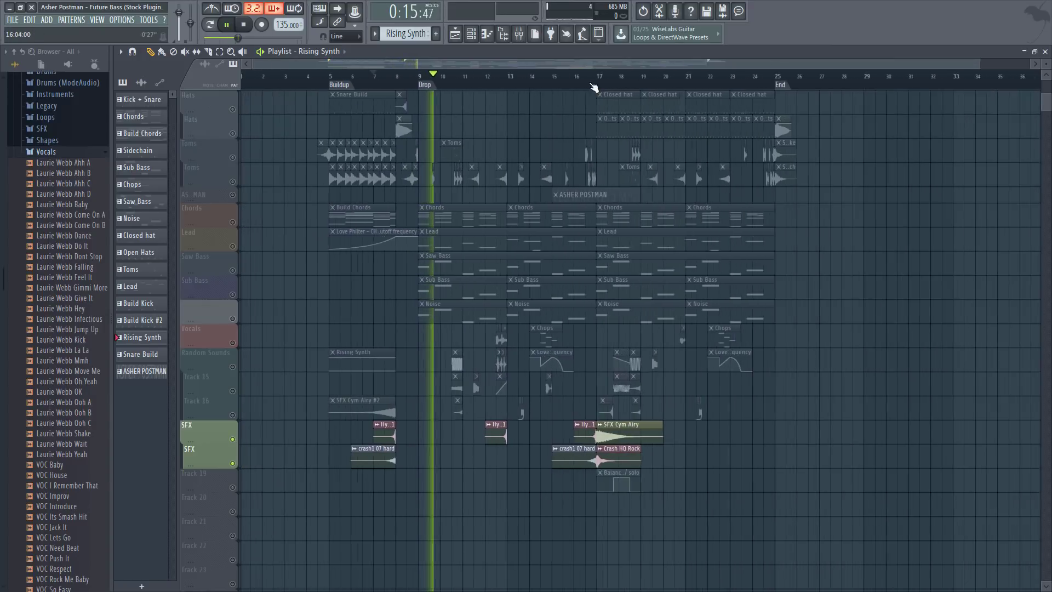
- Play the soloed SFX clap, crash and cymbal clips around the bar 17 transition
key("space")
scroll(569, 84, "up", 4)
left_click(578, 81)
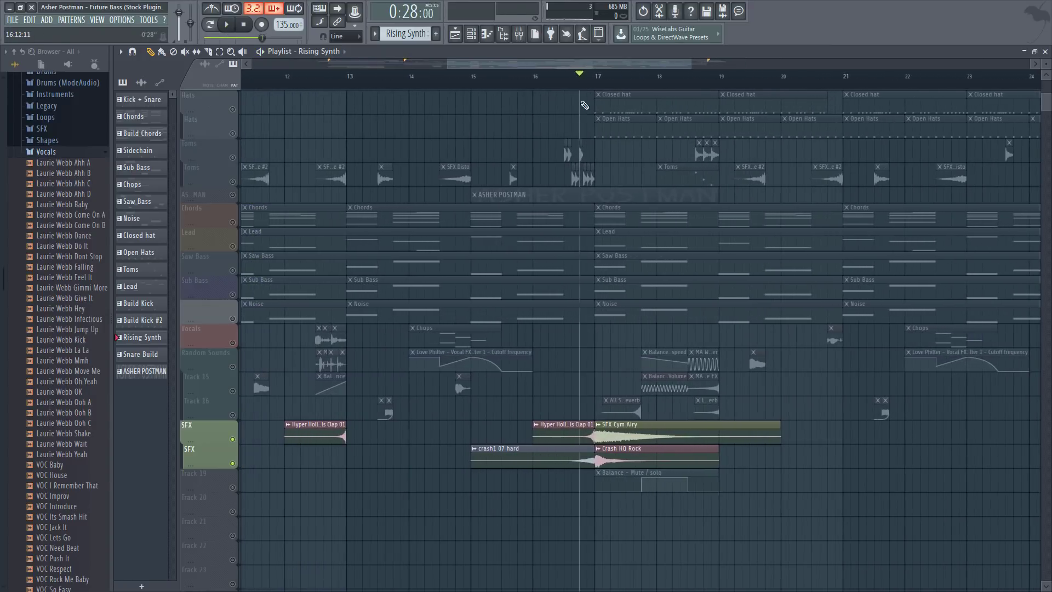
key("space")
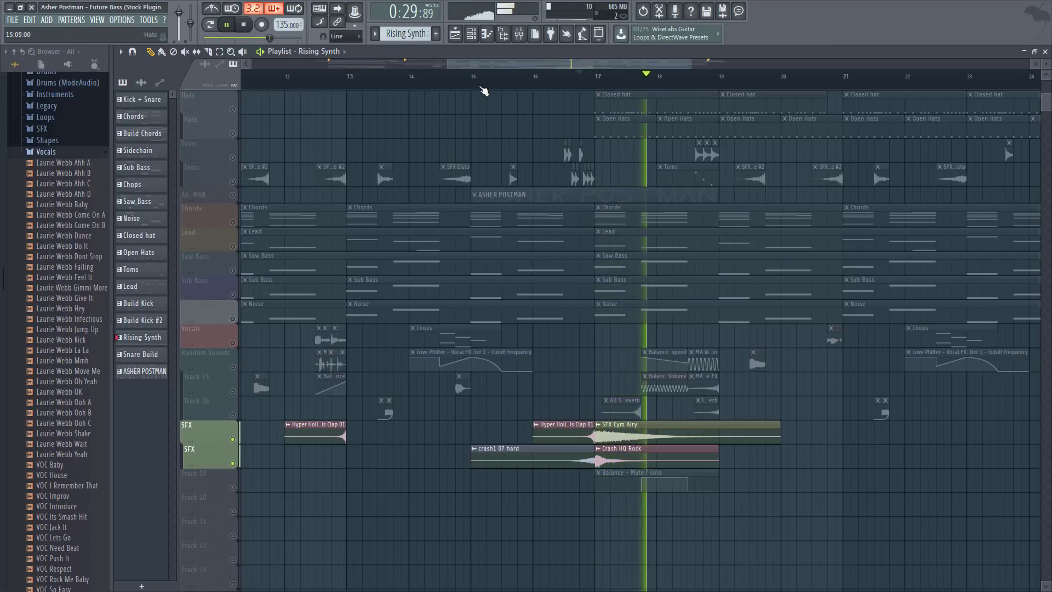
scroll(481, 90, "down", 3)
key("space")
- Restore all playlist tracks from solo and play the full mix from bar 10
right_click(239, 448)
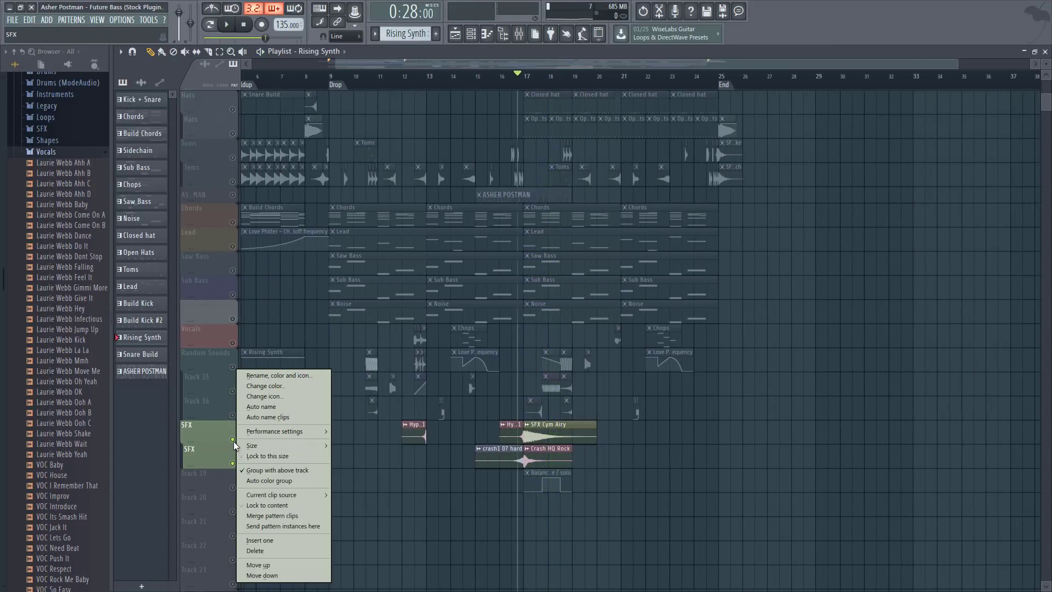
right_click(234, 441)
right_click(234, 441)
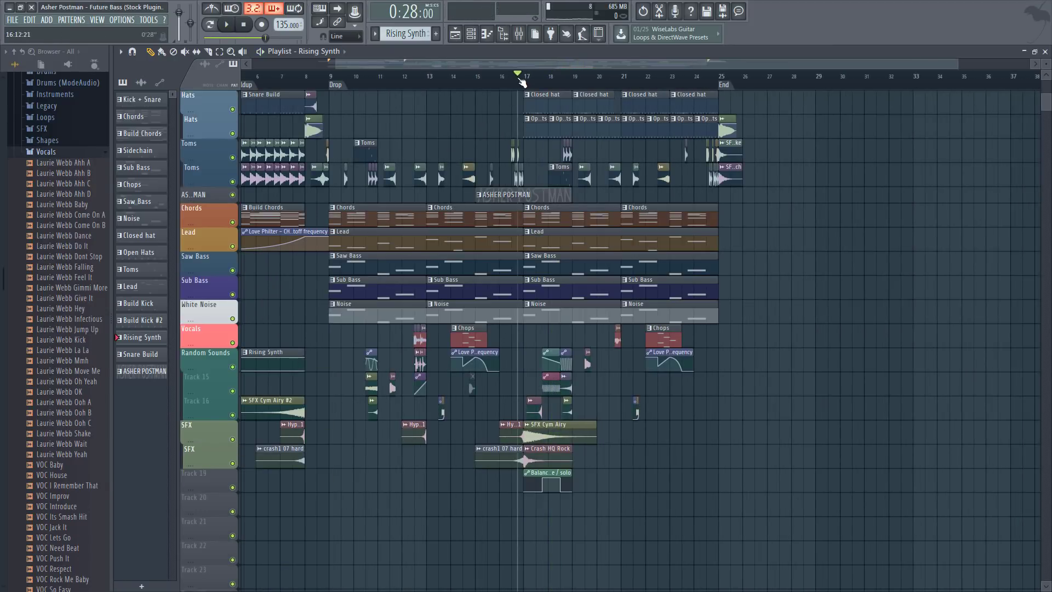
scroll(522, 83, "up", 4)
scroll(484, 90, "down", 3)
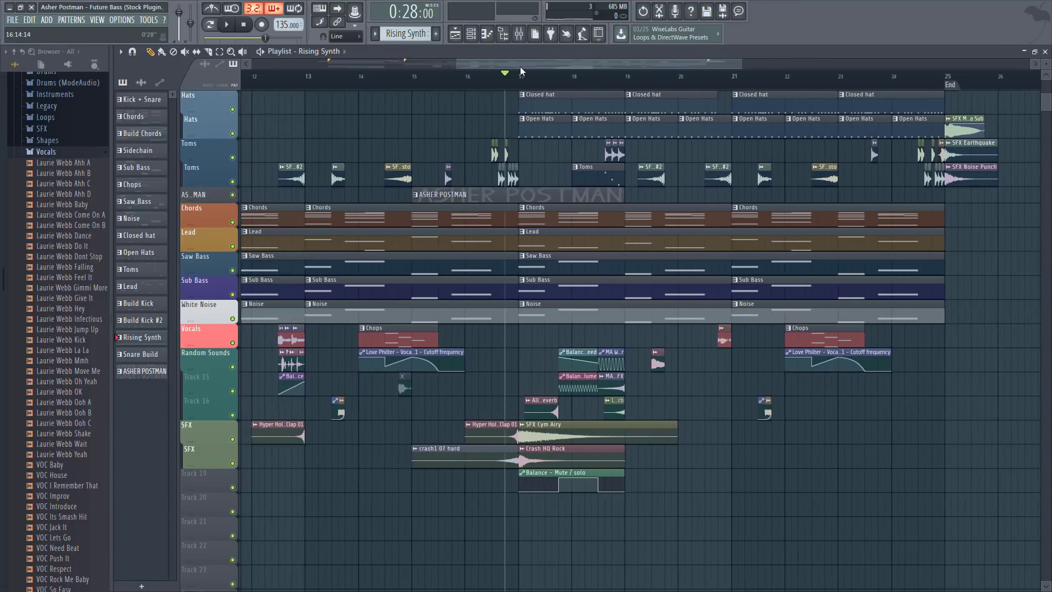
left_click(403, 82)
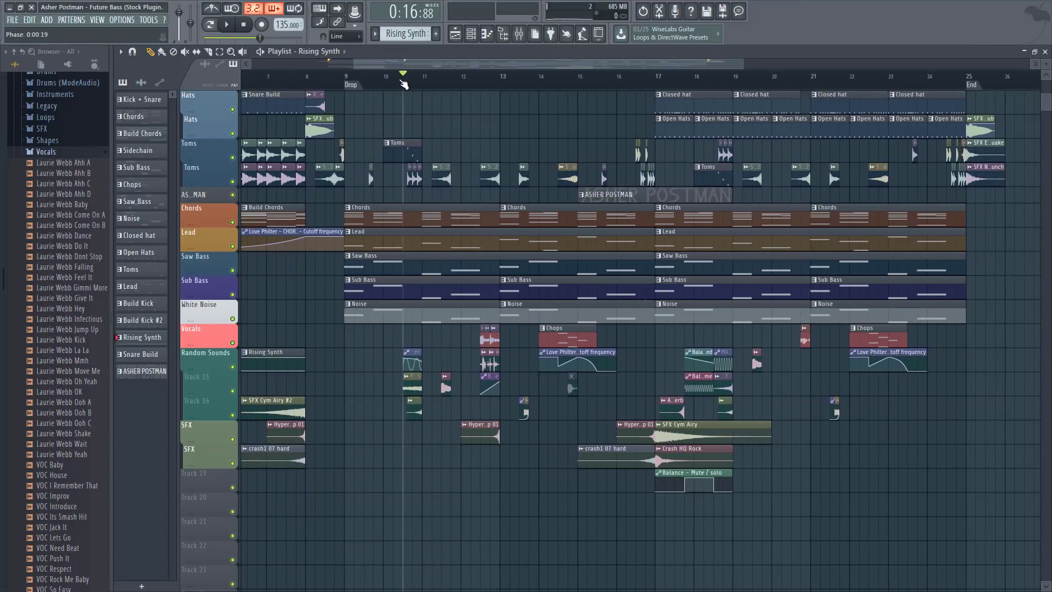
left_click(385, 83)
scroll(383, 84, "up", 2)
key("space")
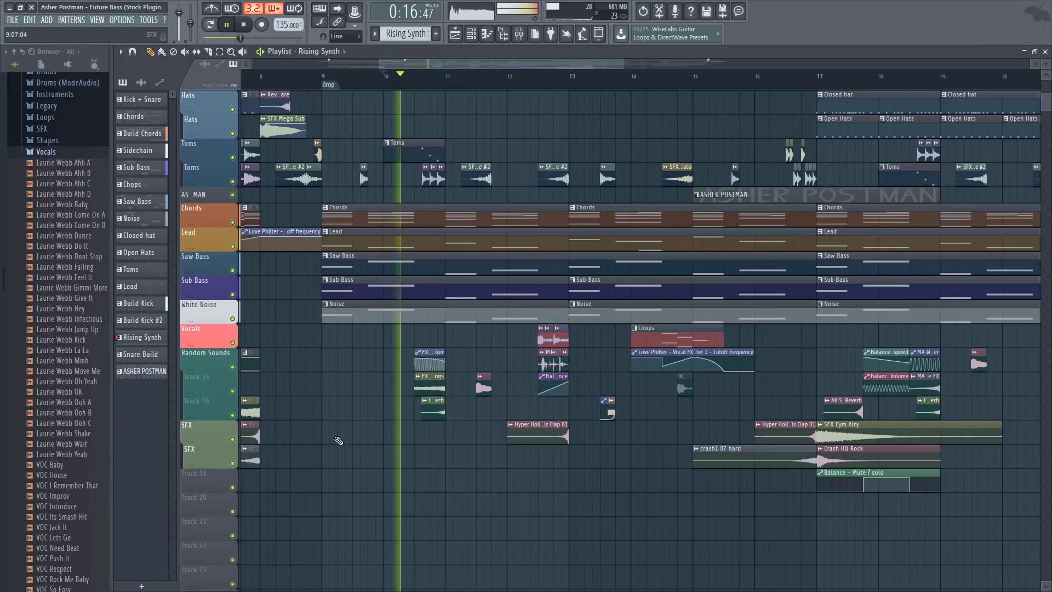
- Solo the Random Sounds track with Tracks 15 and 16 and play their clips from bar 10
key("space")
left_click(232, 391, "ctrl")
left_click(232, 415)
left_click(233, 366)
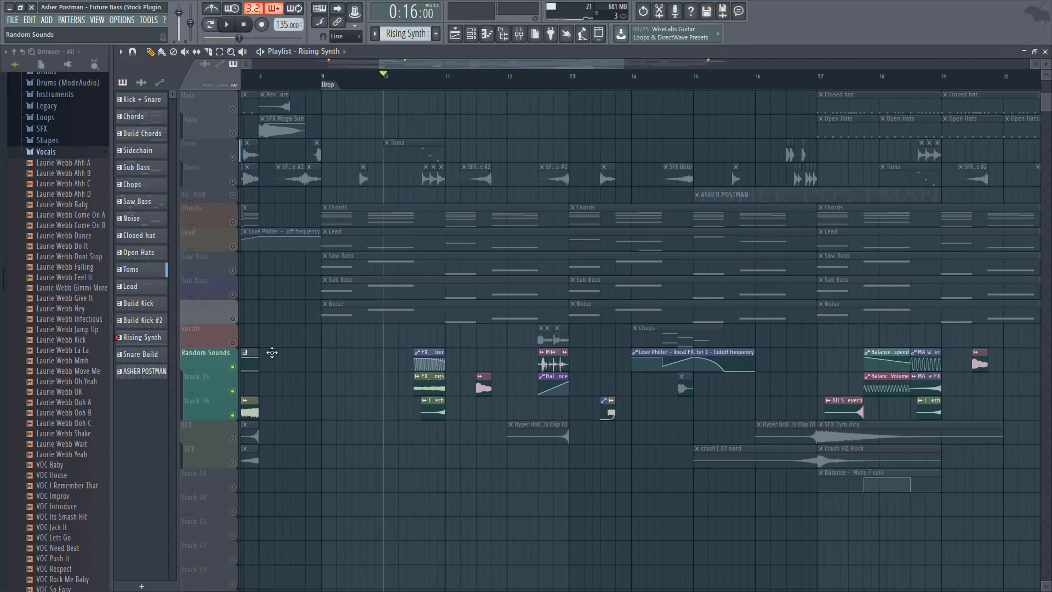
key("space")
scroll(423, 91, "up", 3)
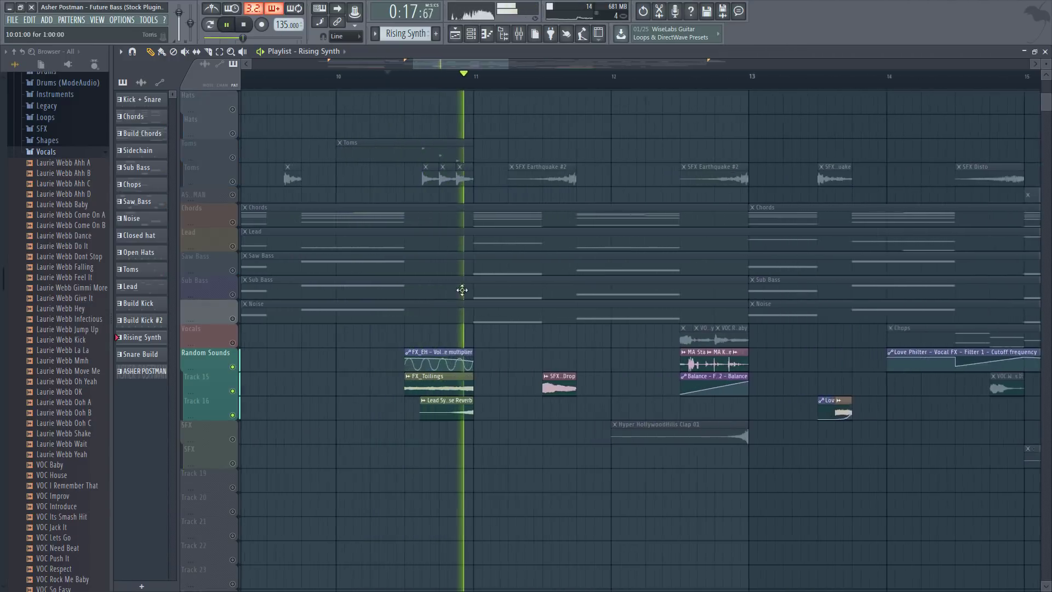
key("space")
- Open the FX_Toilings sample settings and vary its Pogo amount between none and a positive bend
double_click(435, 382)
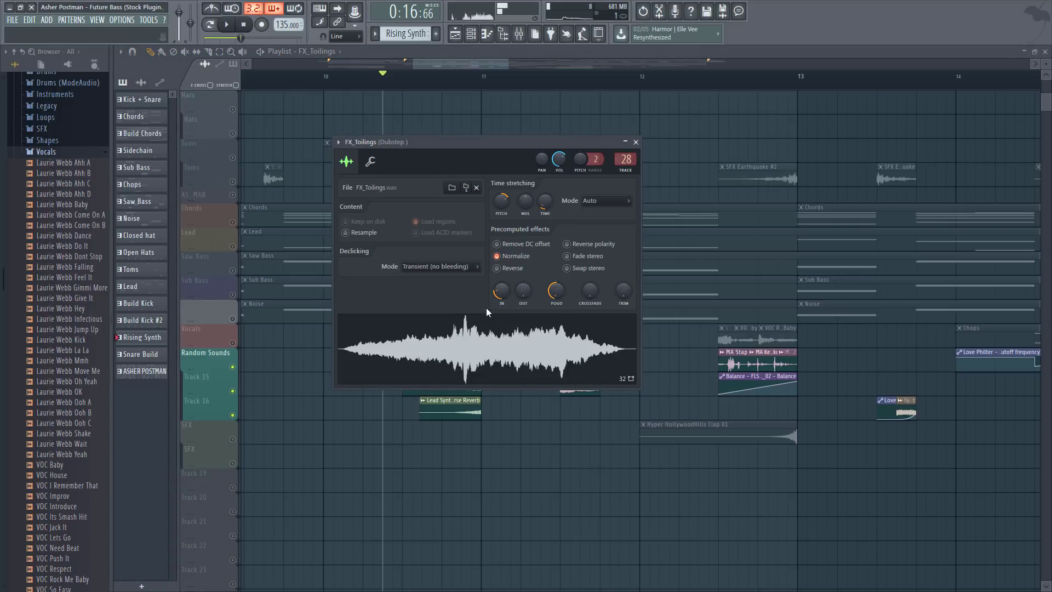
left_click_drag(392, 146, 379, 144)
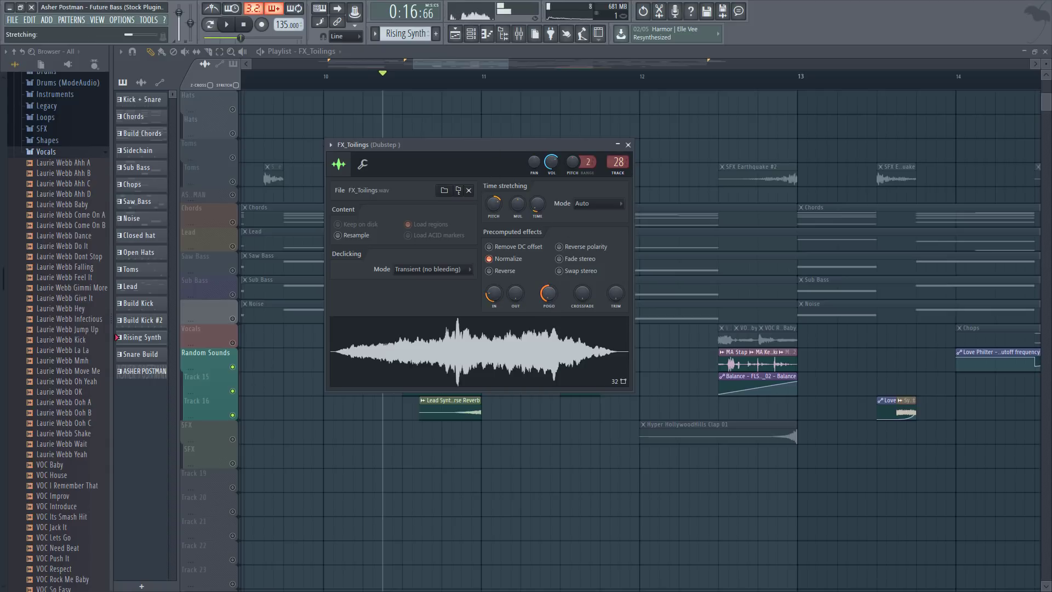
left_click_drag(549, 293, 553, 303)
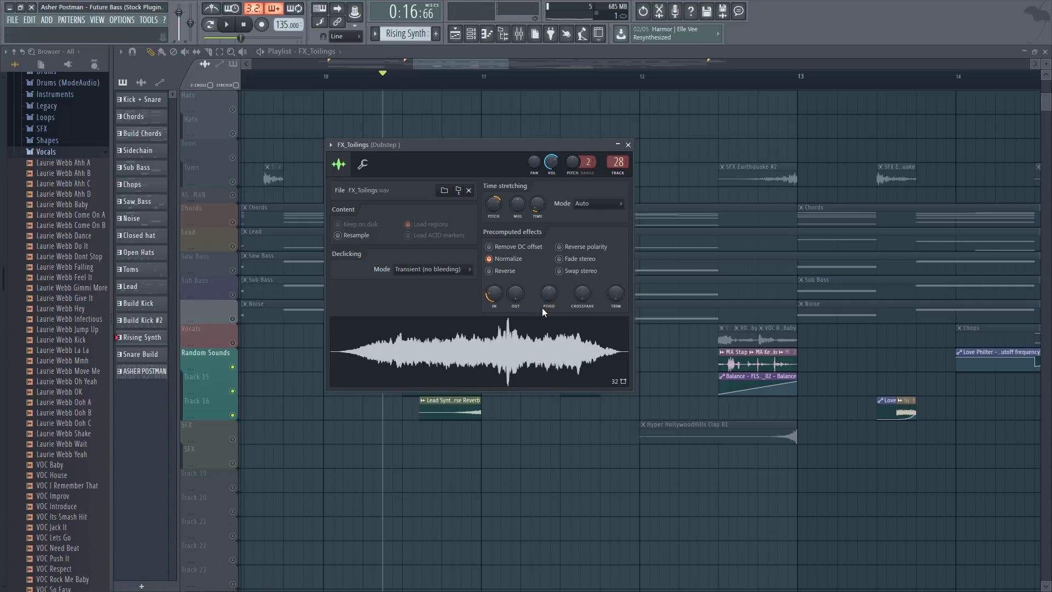
left_click_drag(548, 294, 547, 304)
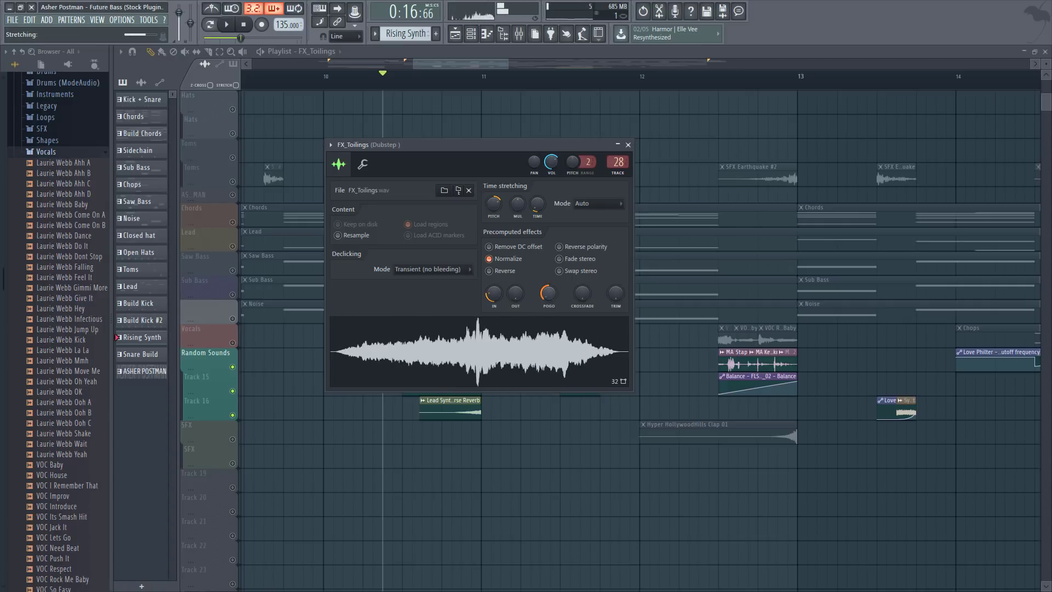
key("Escape")
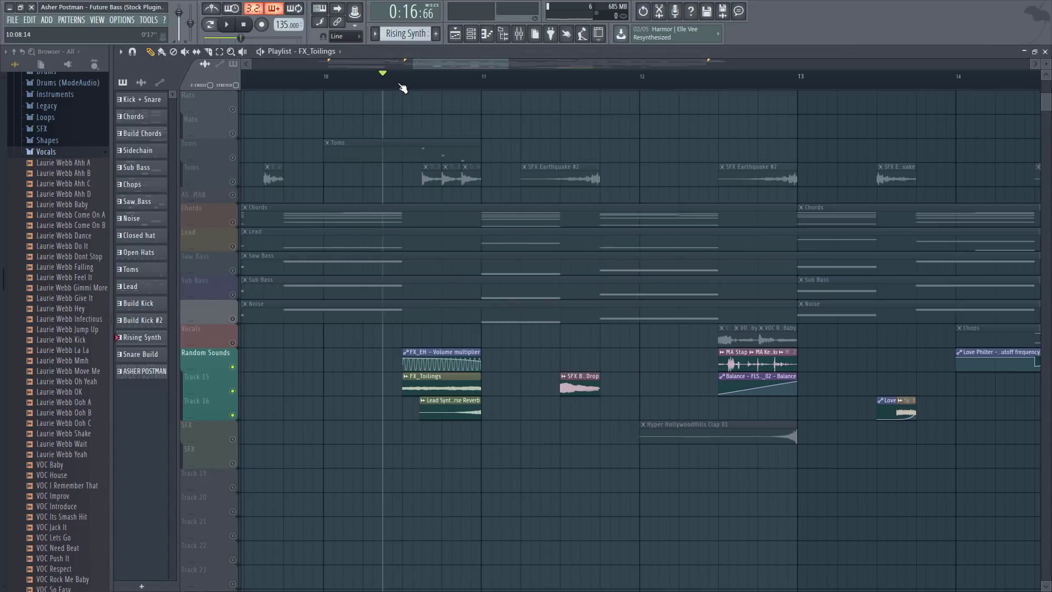
- Solo Track 15 to hear FX_Toilings alone, and re-enable the Random Sounds track holding its volume automation
right_click(233, 392)
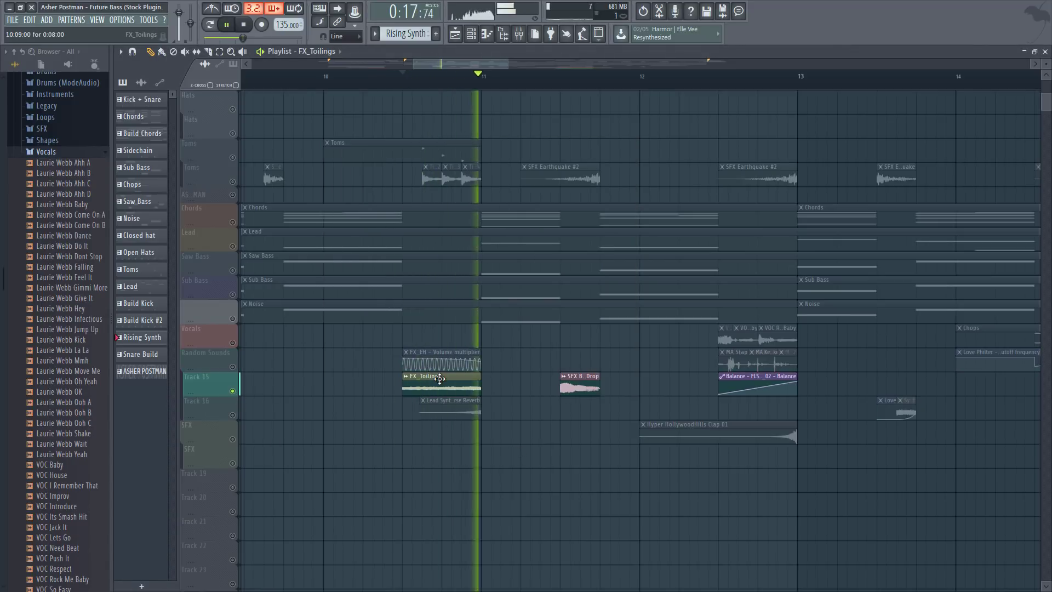
left_click(234, 367)
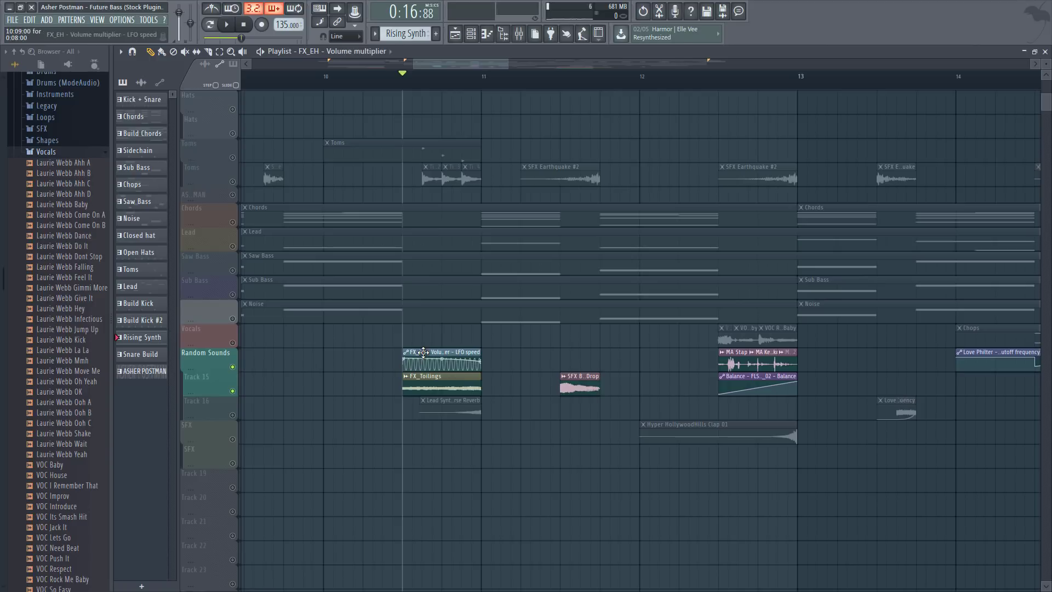
double_click(423, 353)
right_click(538, 399)
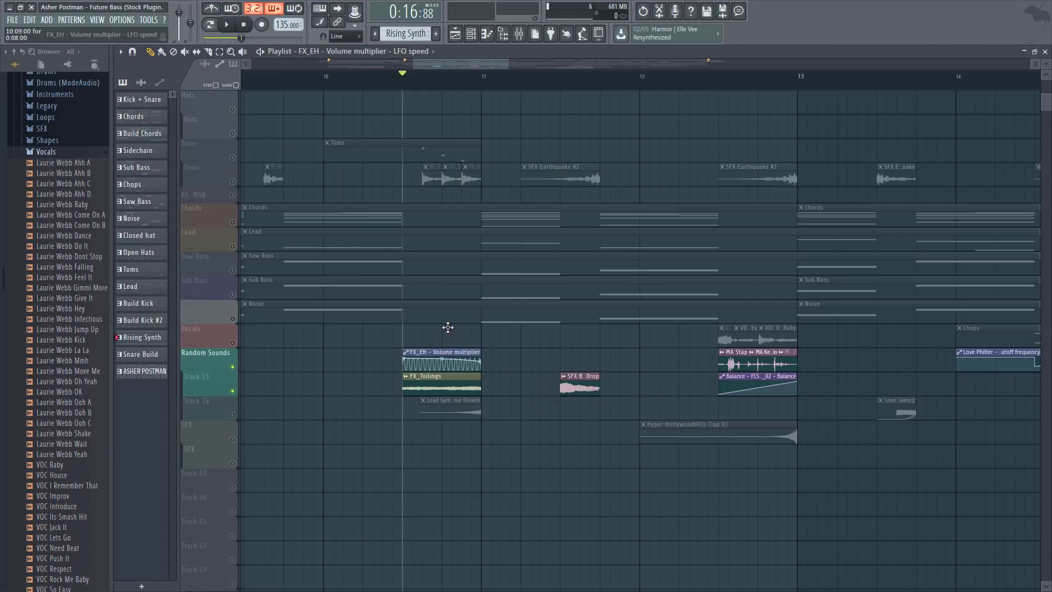
- Move the FX_EH LFO speed automation clip onto the disabled Vocals track and play FX_Toilings without it
left_click(448, 327)
key("space")
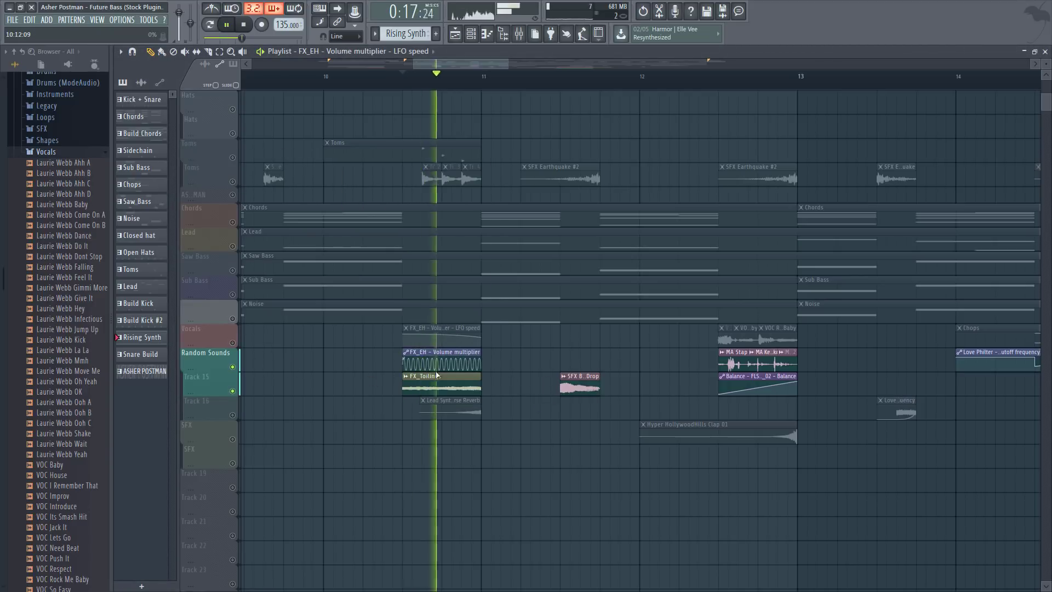
key("space")
key("space")
key("space")
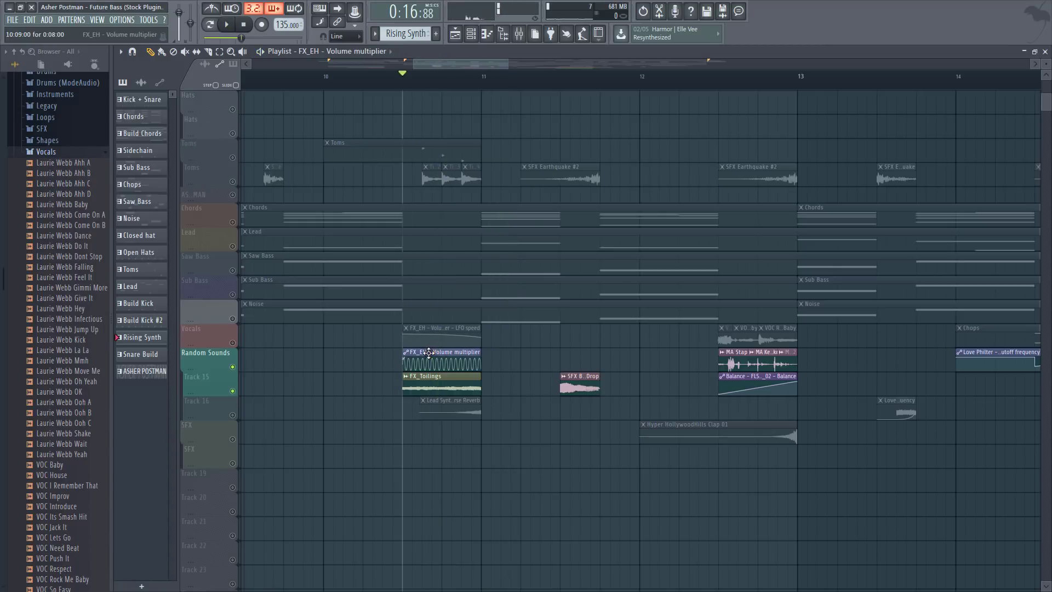
- Replay FX_Toilings with the volume multiplier automation, and enable the Vocals track holding the LFO speed clip
double_click(435, 351)
key("space")
key("space")
left_click(234, 343)
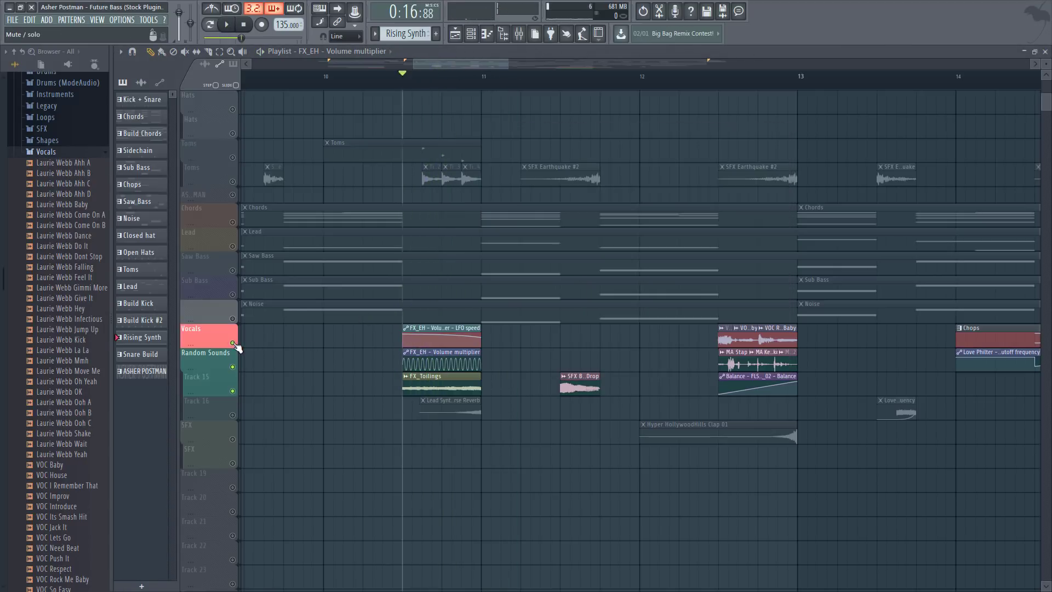
- View the LFO settings of the FX_EH Volume multiplier automation and play FX_Toilings with the LFO speed automation
double_click(430, 352)
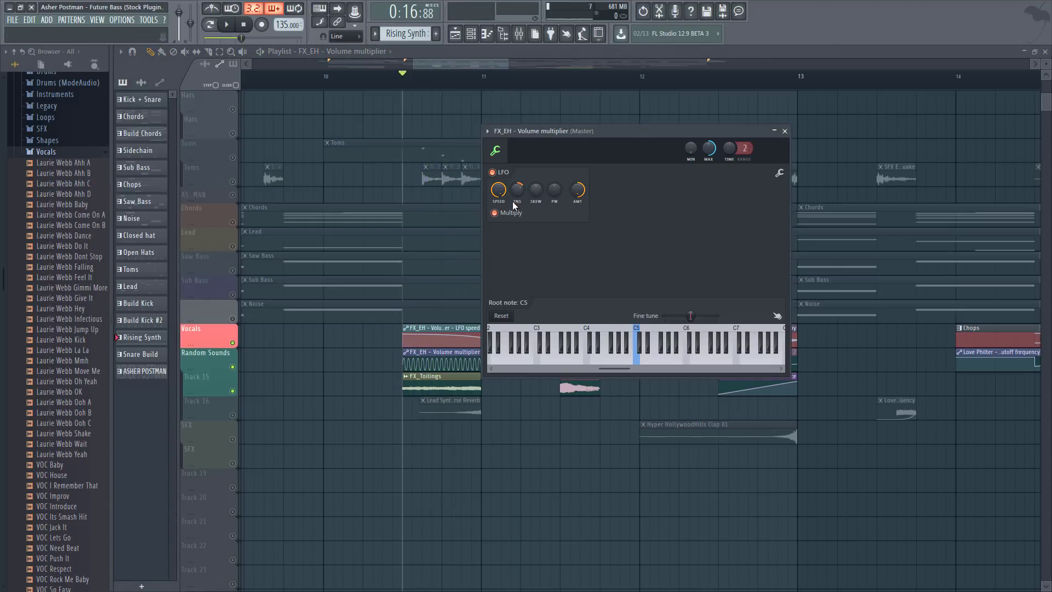
key("space")
key("space")
key("space")
left_click(447, 394)
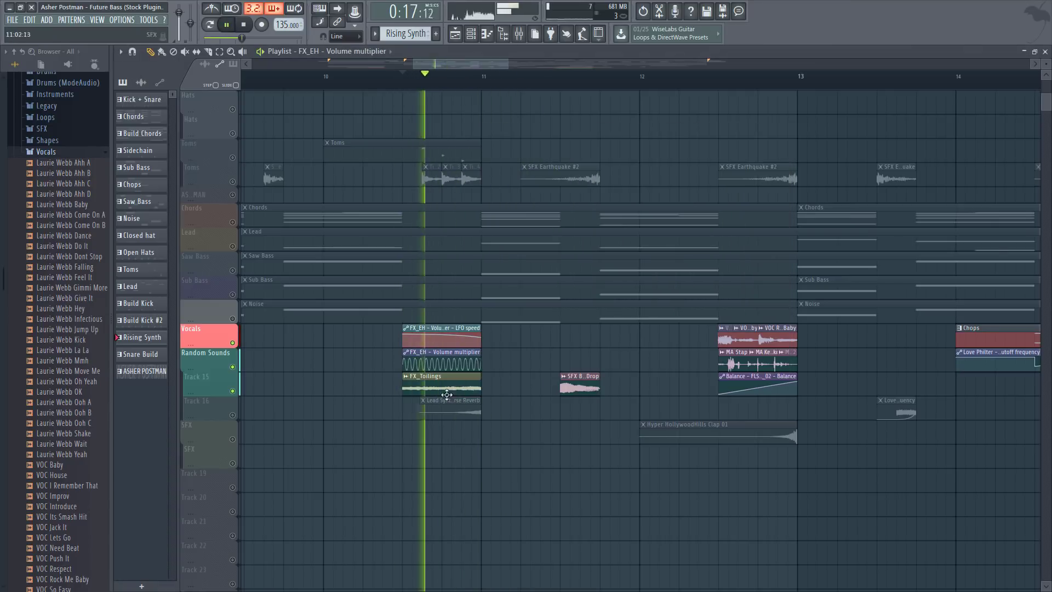
key("space")
- Inspect the Dubstep mixer track's Fruity parametric EQ 2 and Fruity Reeverb 2 while playing FX_Toilings
left_click(519, 34)
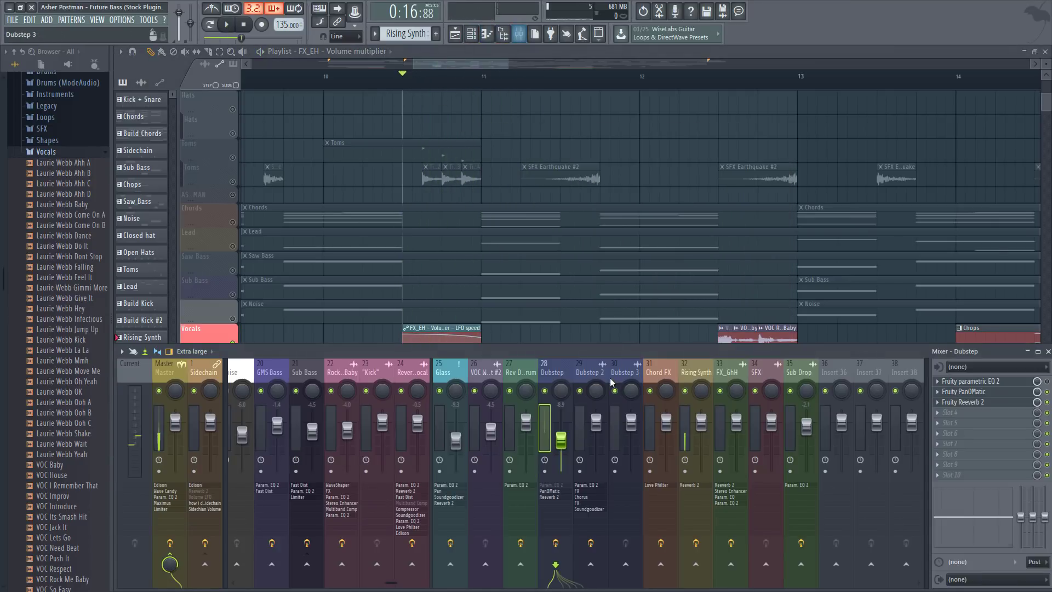
key("space")
key("space")
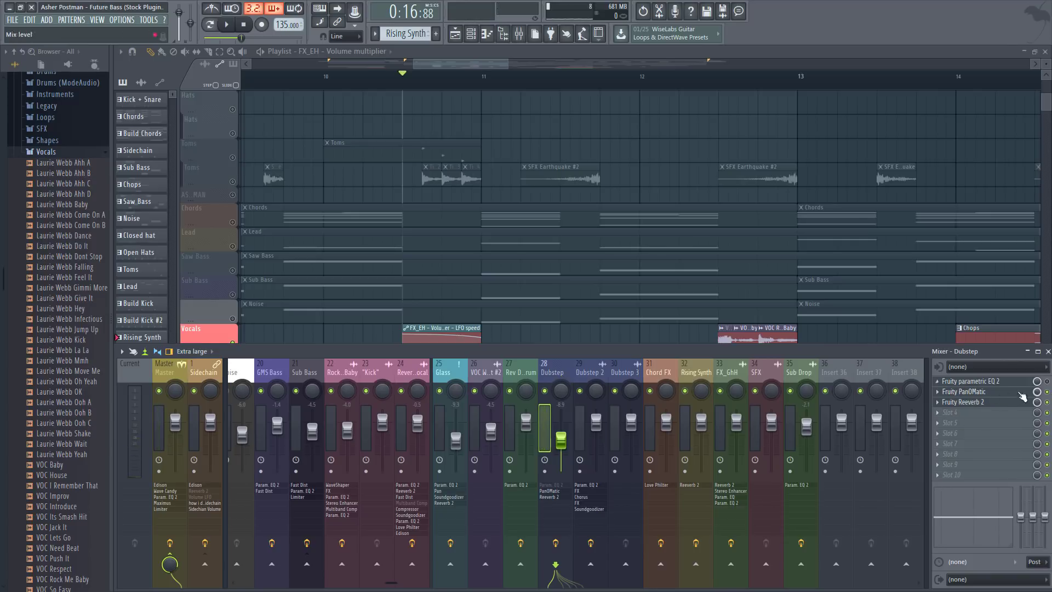
left_click(989, 404)
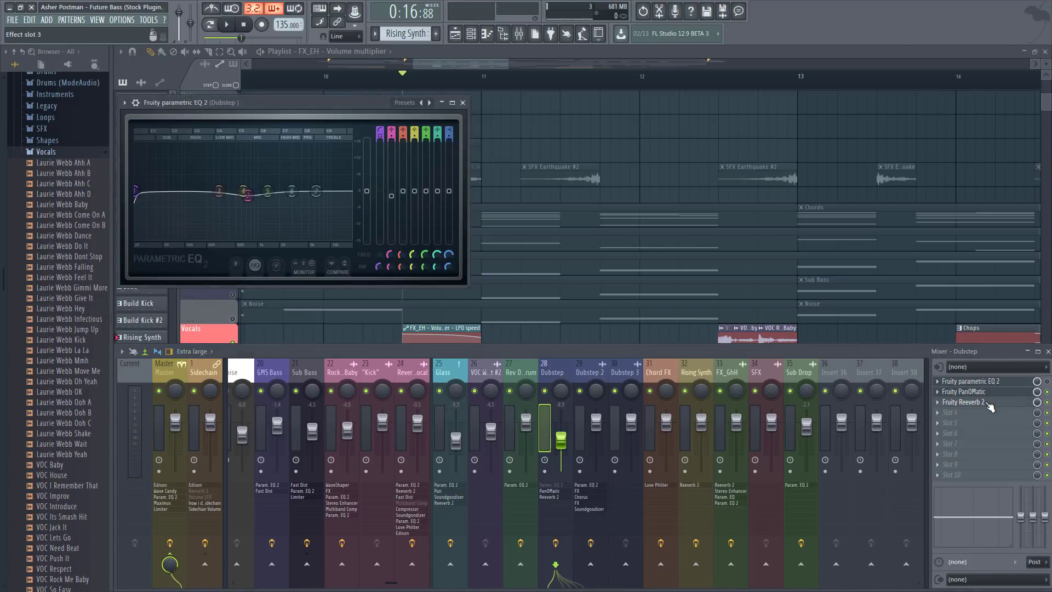
key("space")
key("space")
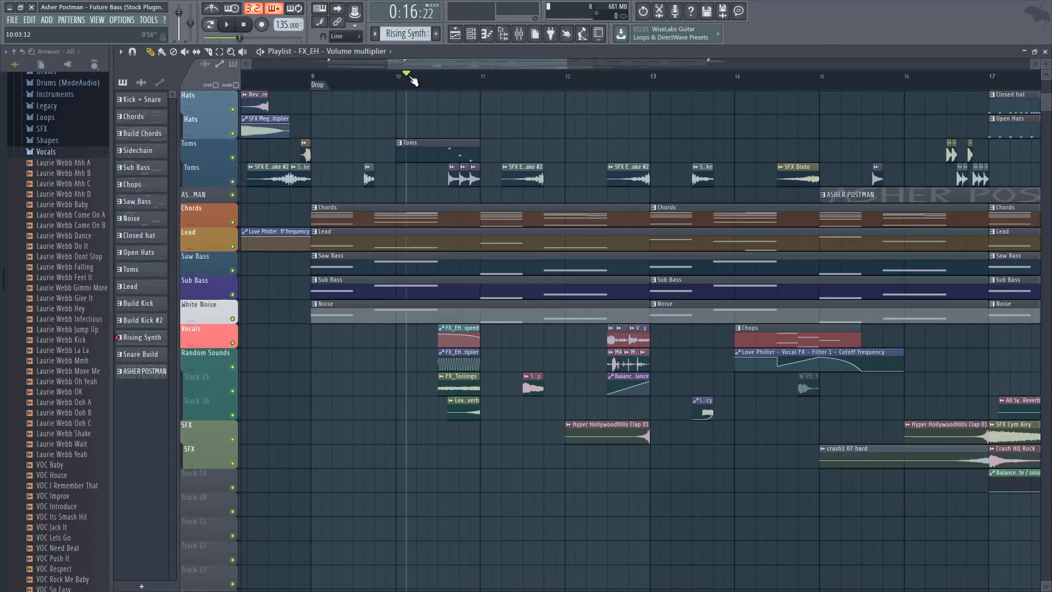
- Play the full mix from just after bar 10 up to the bass sweep in bar 11
scroll(414, 81, "down", 3)
key("space")
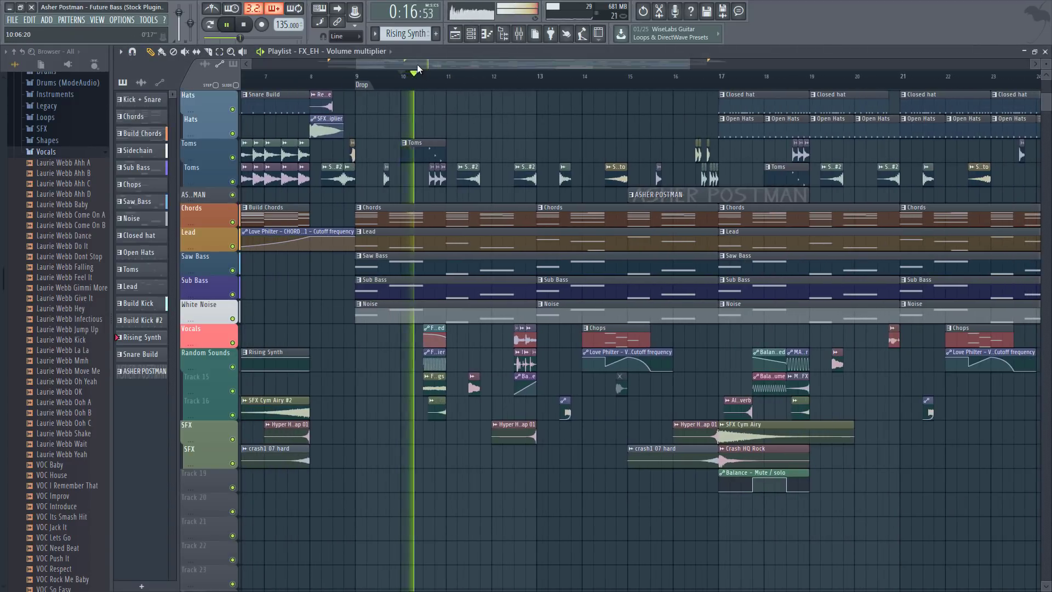
left_click_drag(418, 69, 424, 69)
scroll(458, 81, "up", 2)
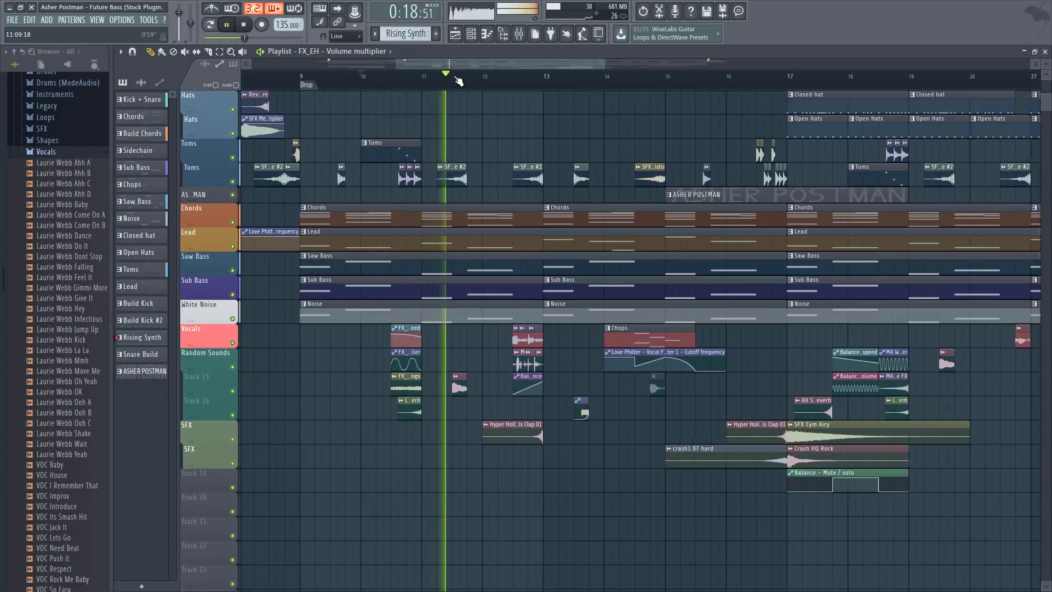
key("space")
- Solo Track 15, play the SFX Bass Sweep Drop clip and open its sample settings
scroll(458, 77, "up", 3)
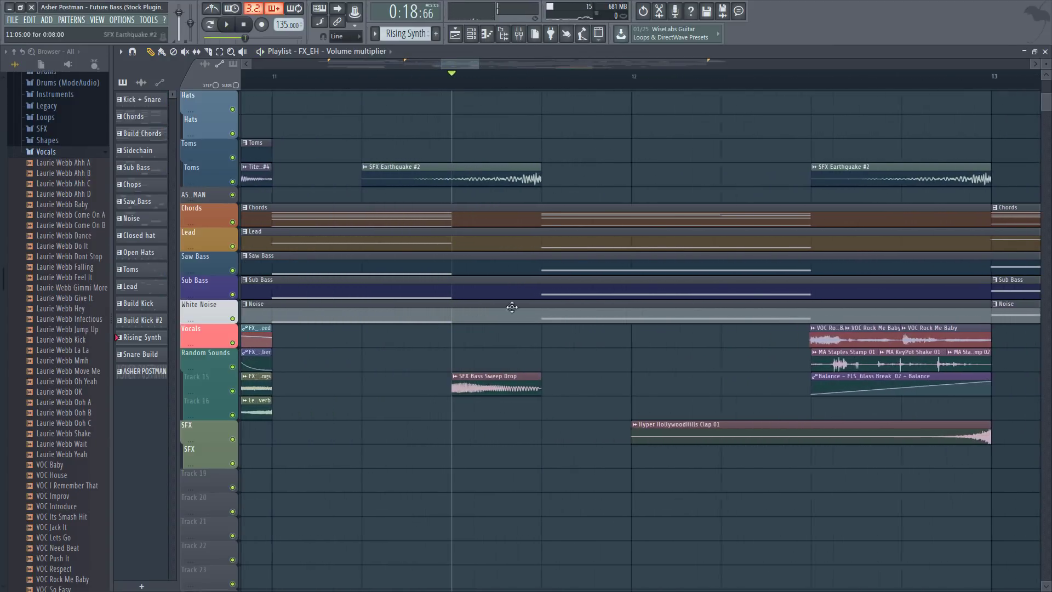
right_click(232, 392)
key("space")
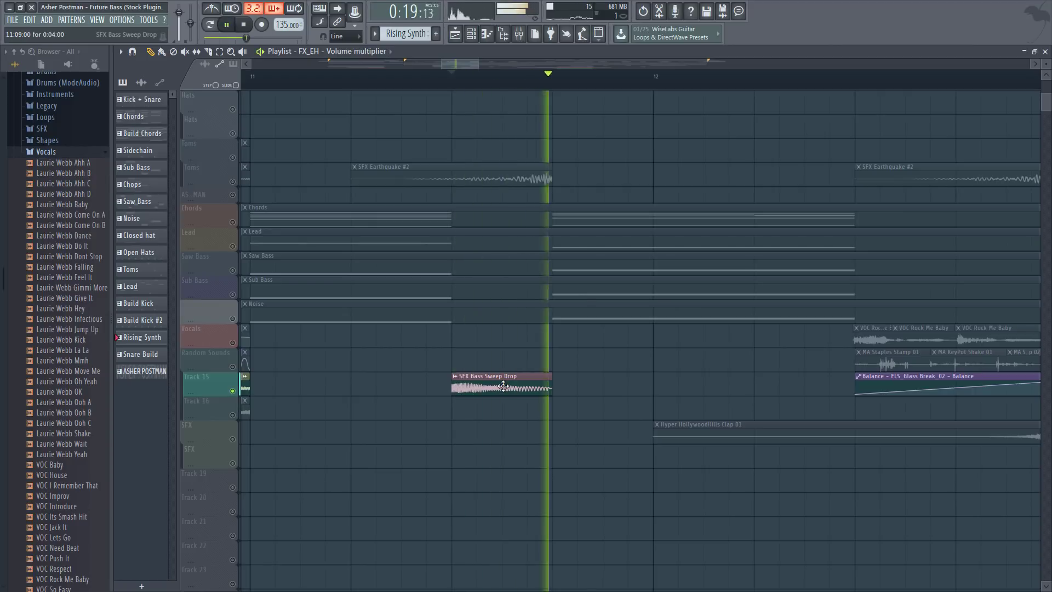
double_click(500, 380)
key("space")
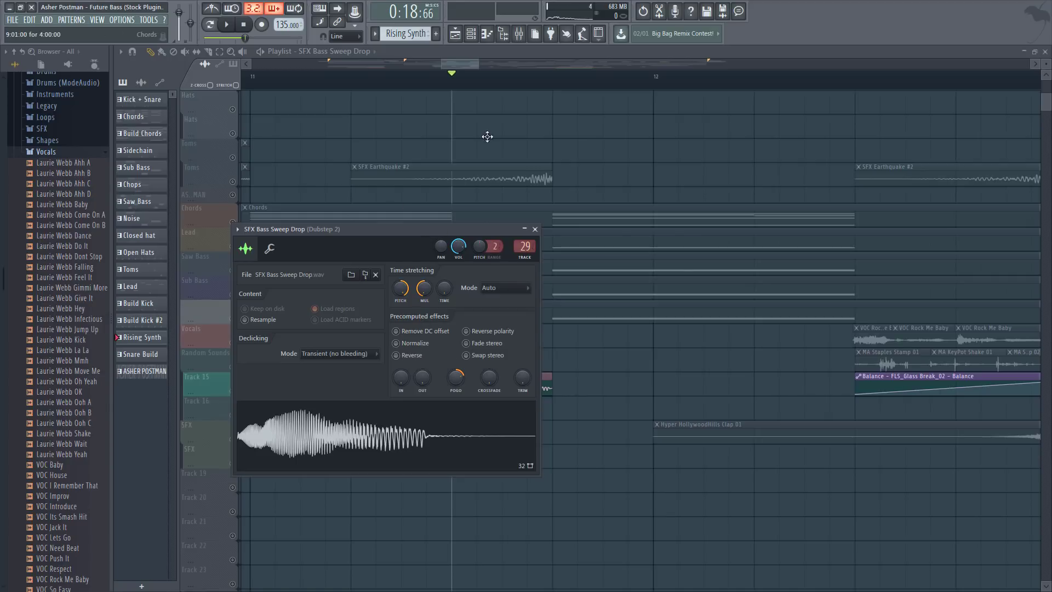
- Show the Dubstep 2 mixer track and view its Fruity parametric EQ 2 while playing the bass sweep
left_click(516, 38)
key("space")
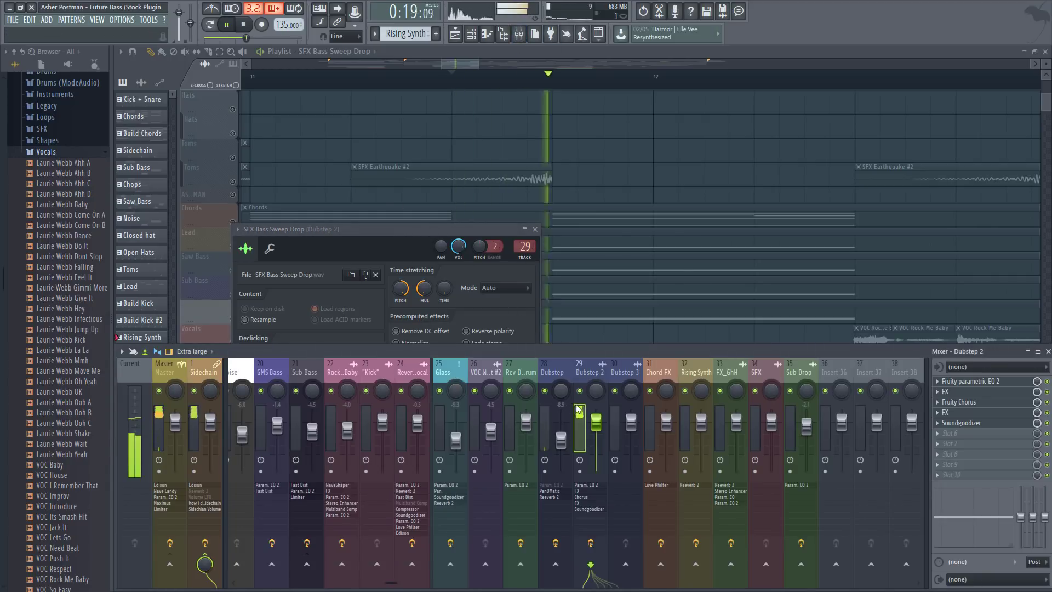
key("space")
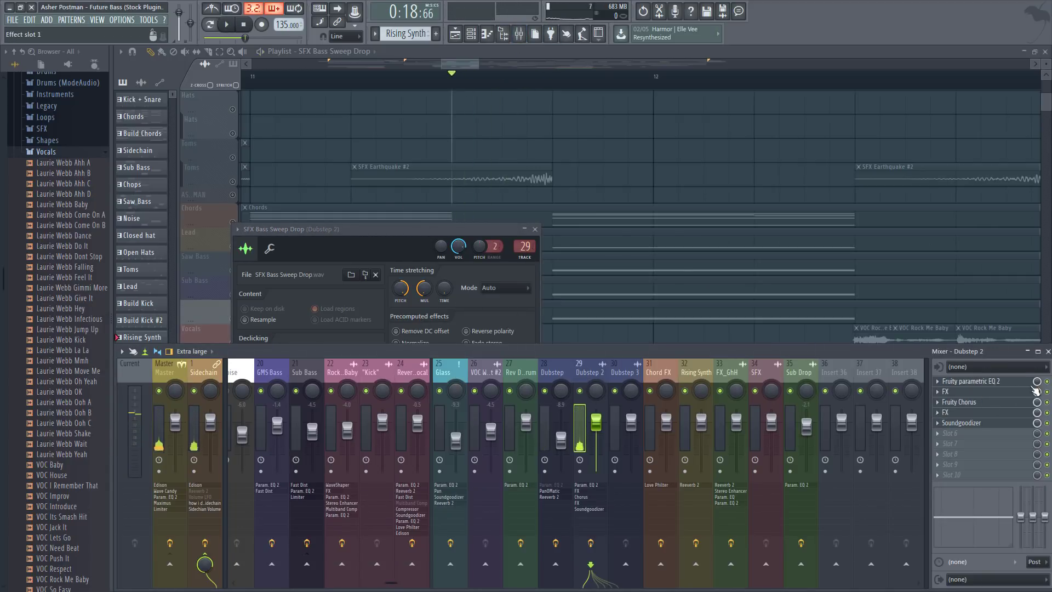
left_click(1003, 391)
left_click(1000, 382)
key("space")
key("space")
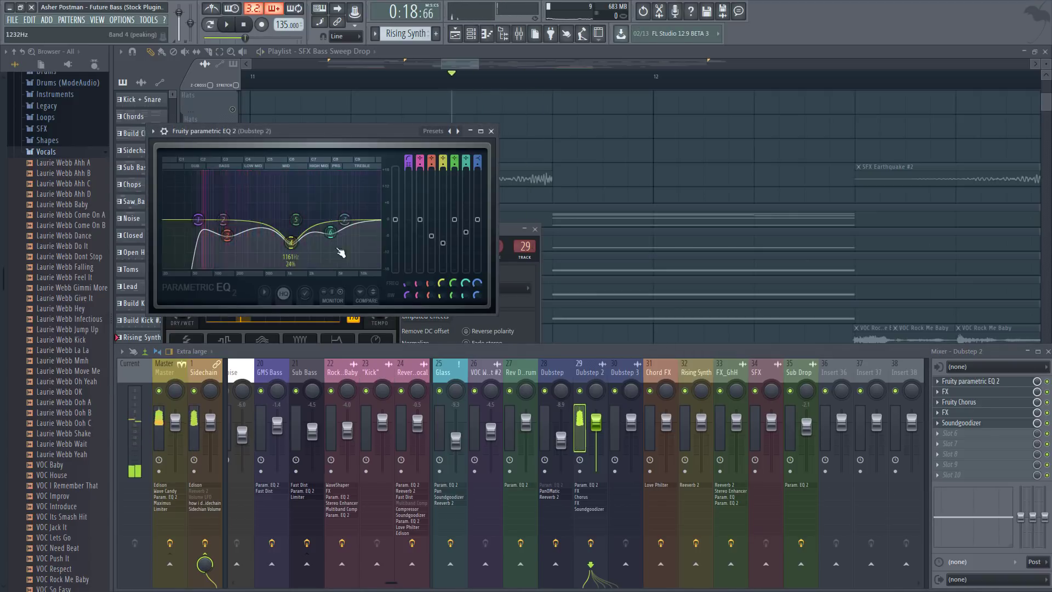
key("space")
- View the ring modulation settings of the first Effector on the Dubstep 2 track while playing the bass sweep
left_click(958, 392)
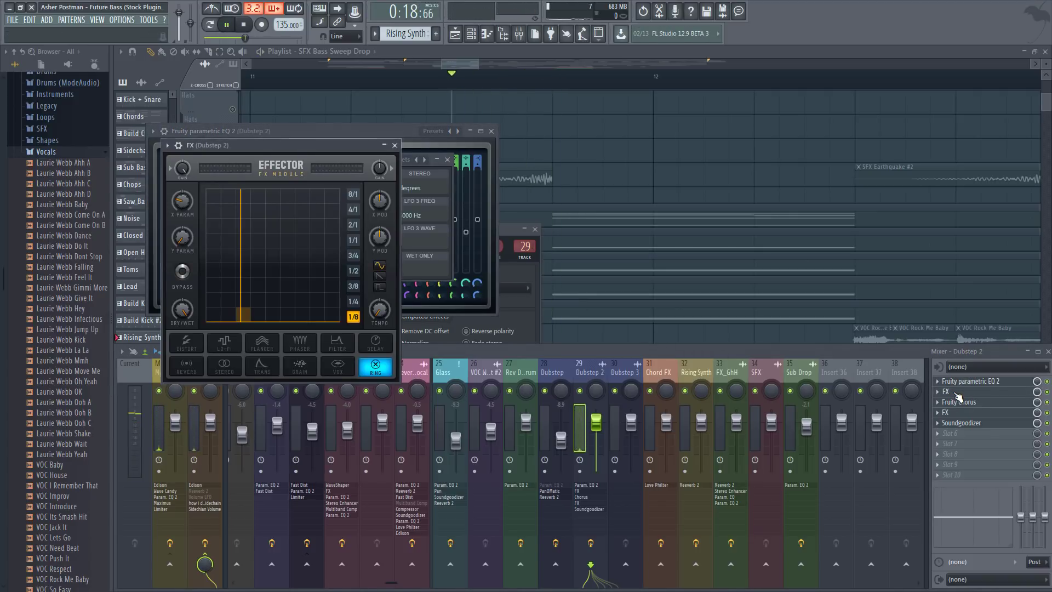
key("space")
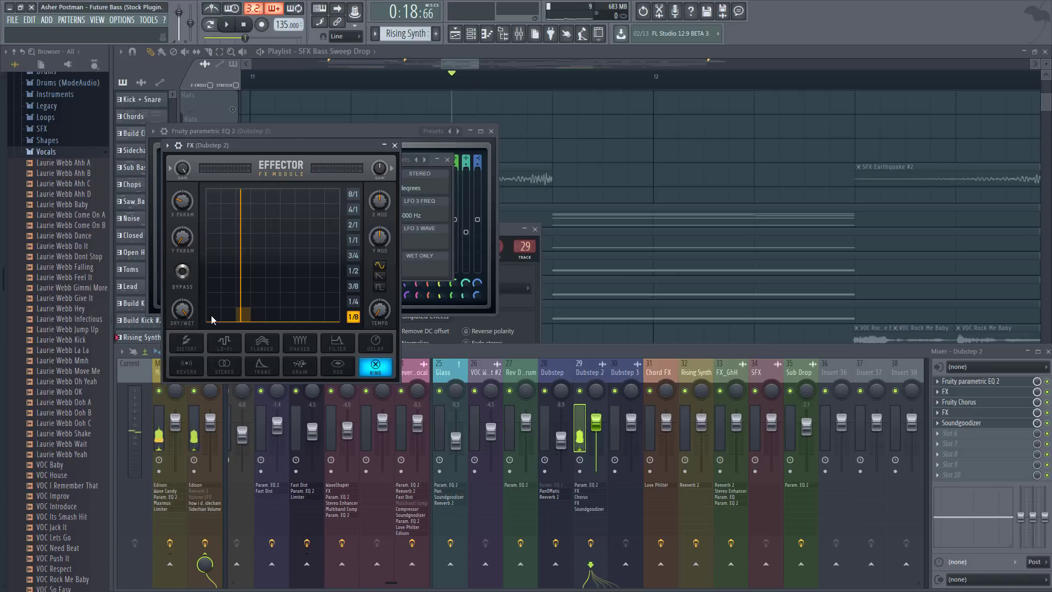
key("space")
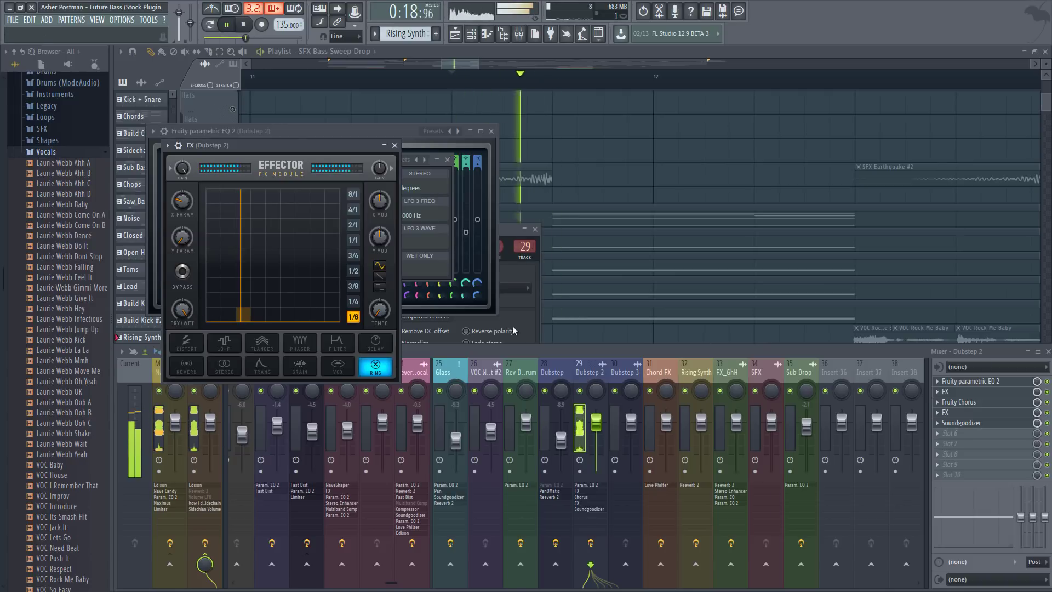
key("space")
- View the Dubstep 2 track's Fruity Chorus, stereo Effector and Soundgoodizer during playback, and return to the playlist
left_click(964, 402)
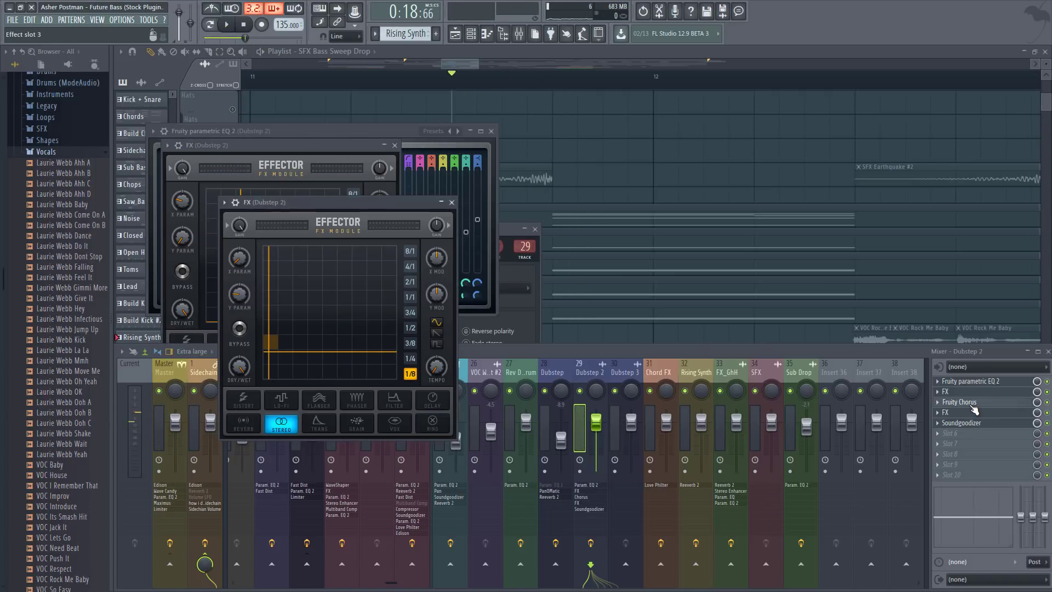
key("space")
key("space")
left_click_drag(248, 163, 272, 146)
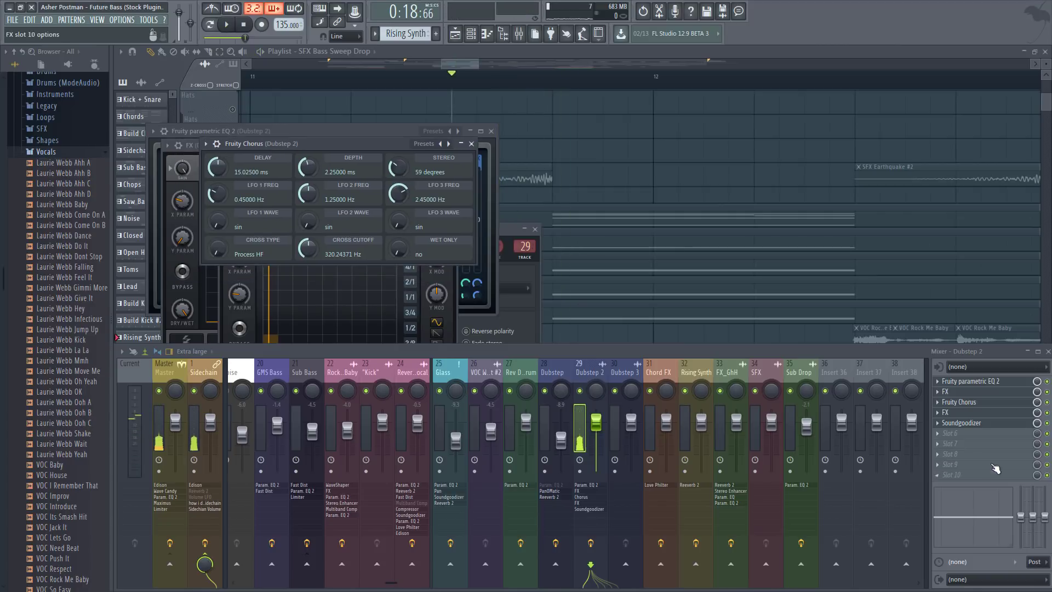
left_click(962, 421)
left_click(961, 414)
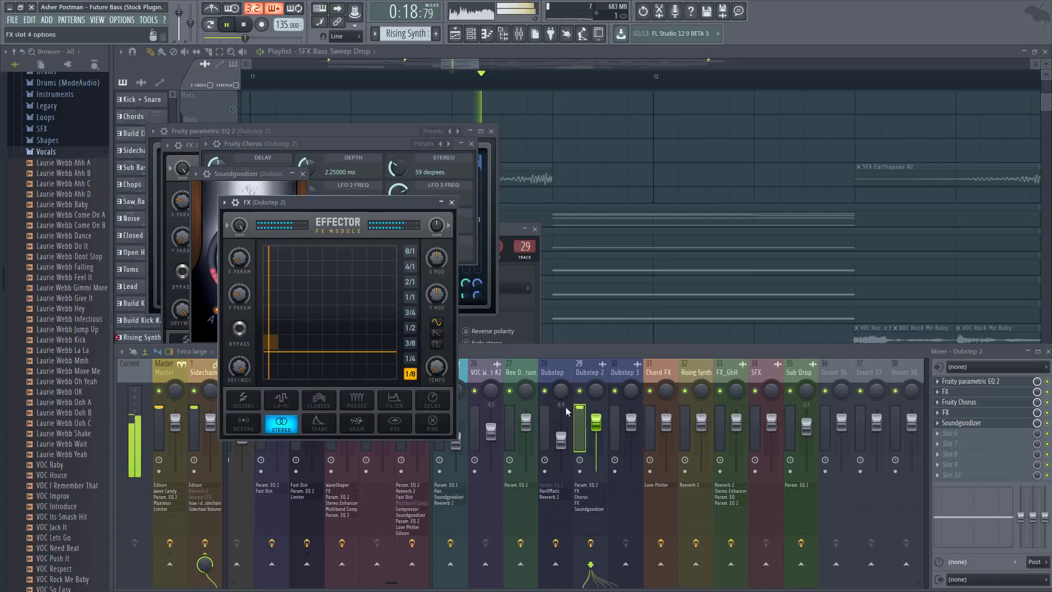
left_click(968, 426)
key("space")
right_click(644, 163)
key("space")
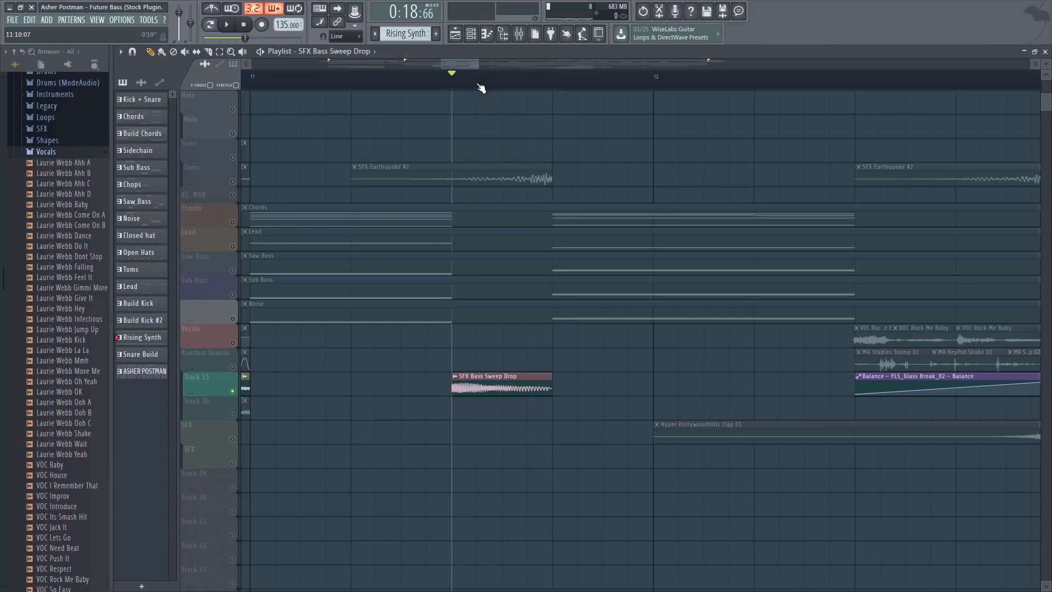
- Unsolo Track 15 and play the full mix from the start of bar 11 to the middle of bar 12
scroll(480, 86, "down", 3)
left_click(386, 85)
right_click(234, 391)
right_click(234, 390)
right_click(233, 391)
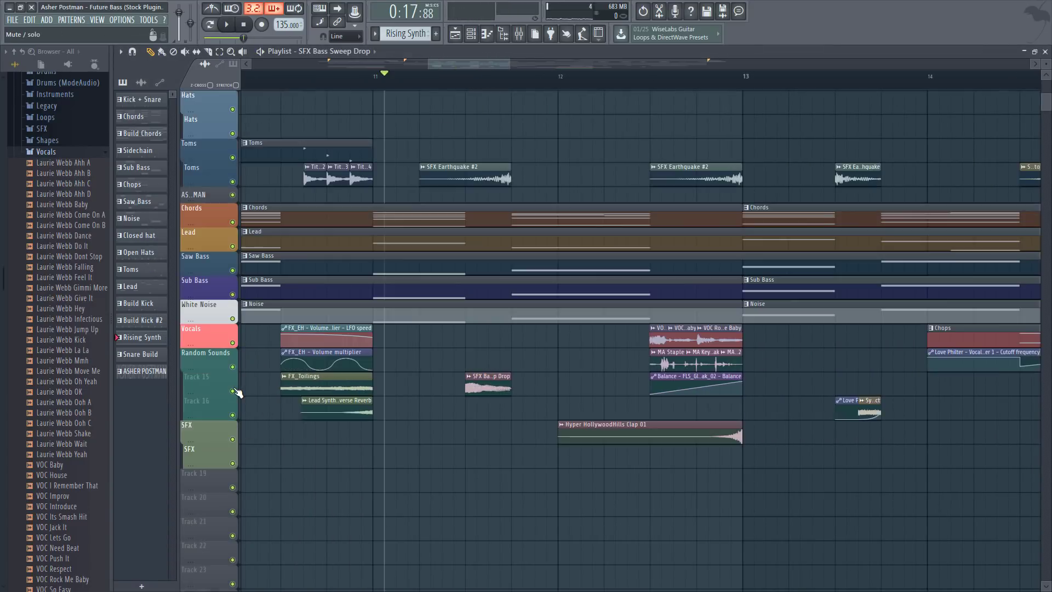
key("space")
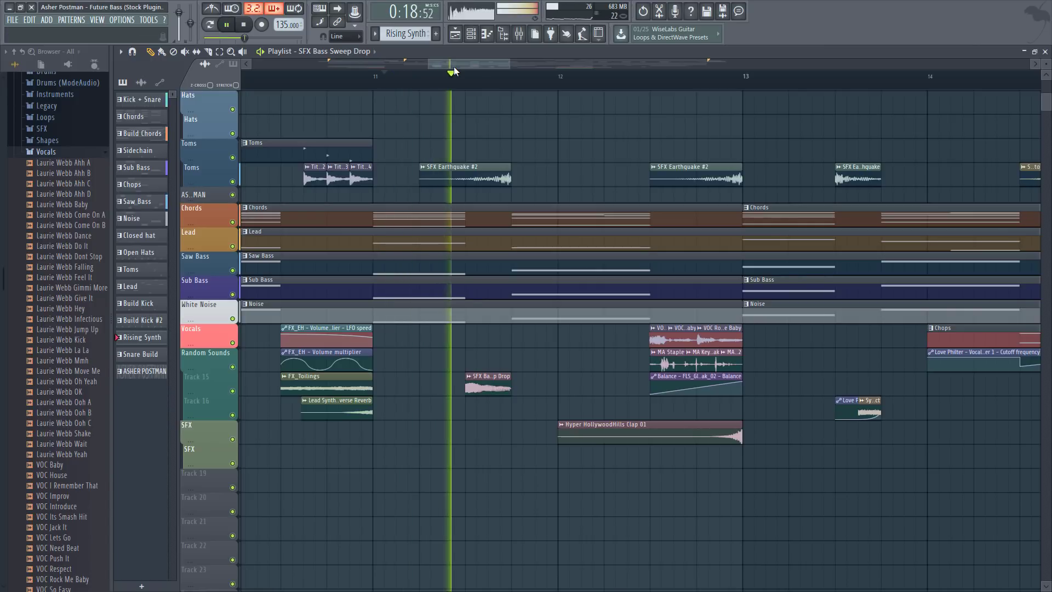
scroll(474, 80, "down", 2)
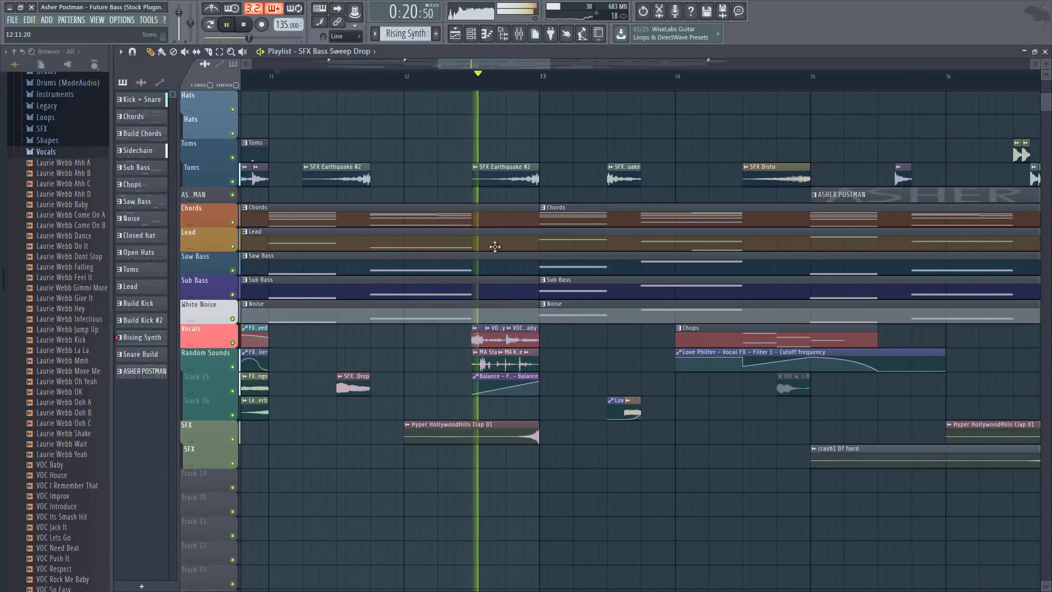
key("space")
- Solo the Random Sounds track and play its MA Staples Stamp and MA KeyPot Shake clips in bar 12
left_click(479, 85)
scroll(479, 87, "up", 4)
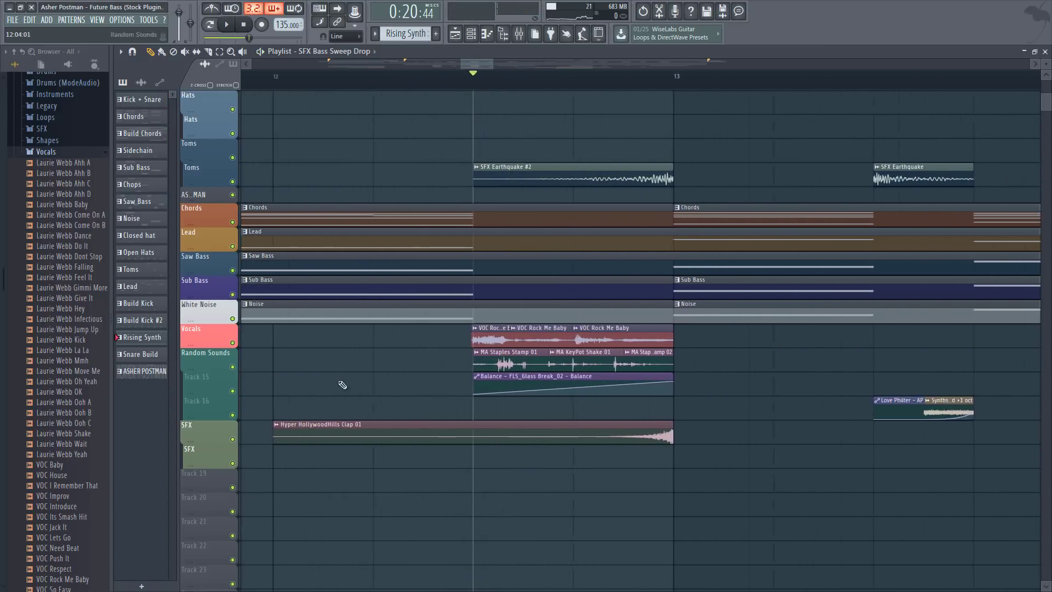
right_click(233, 367)
key("space")
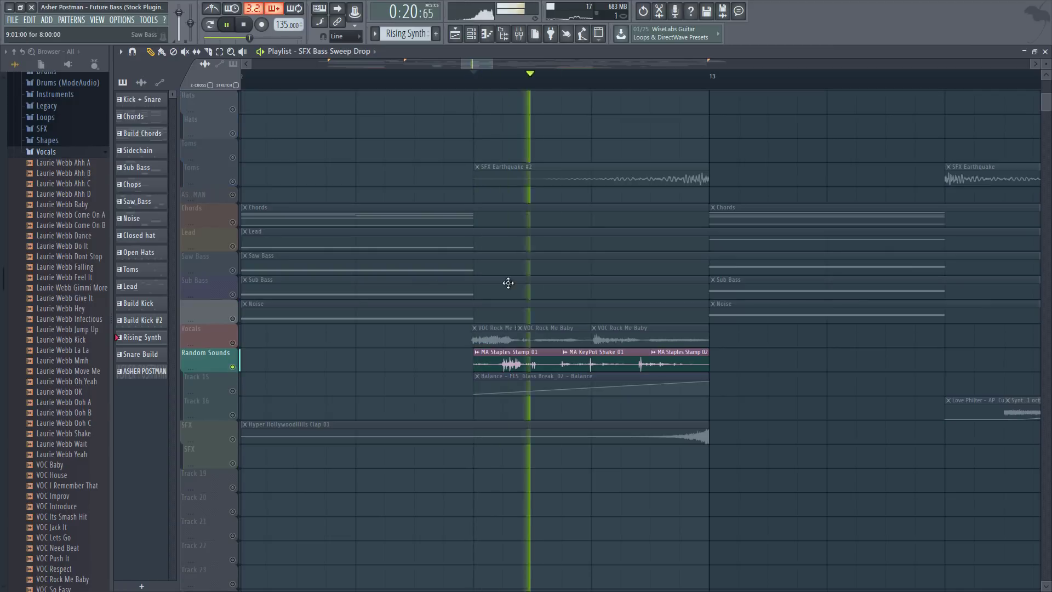
key("space")
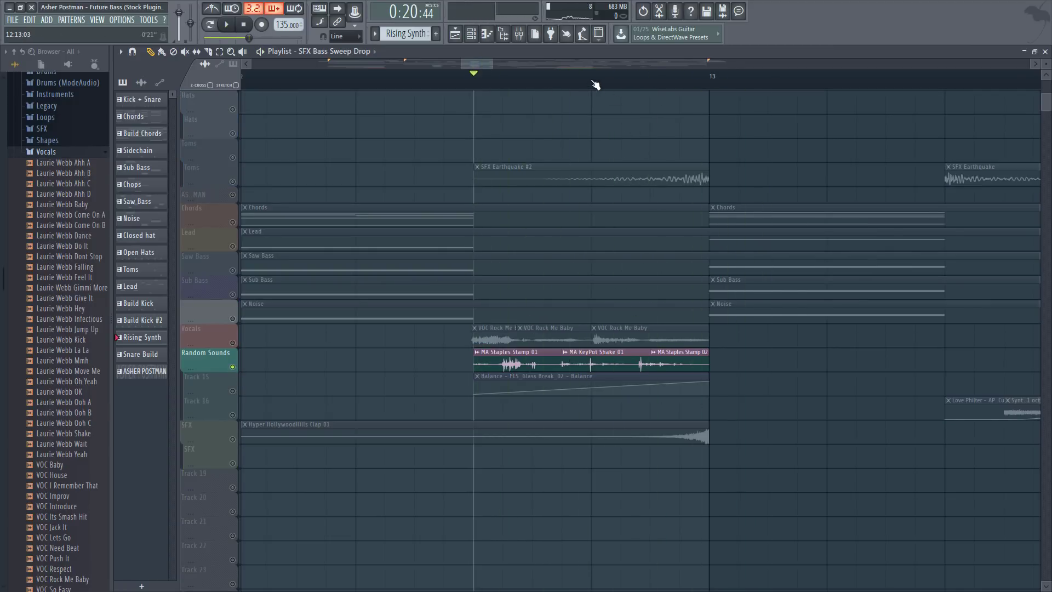
- Unmute Track 15 with the Glass Break balance automation and play it together with the random sounds
scroll(595, 85, "down", 4)
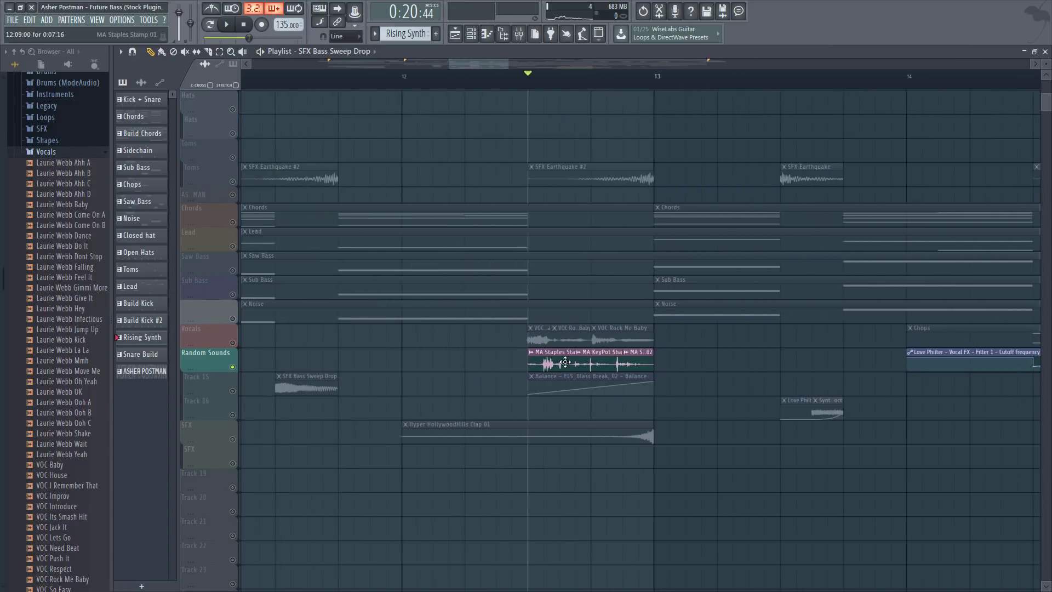
left_click(233, 391)
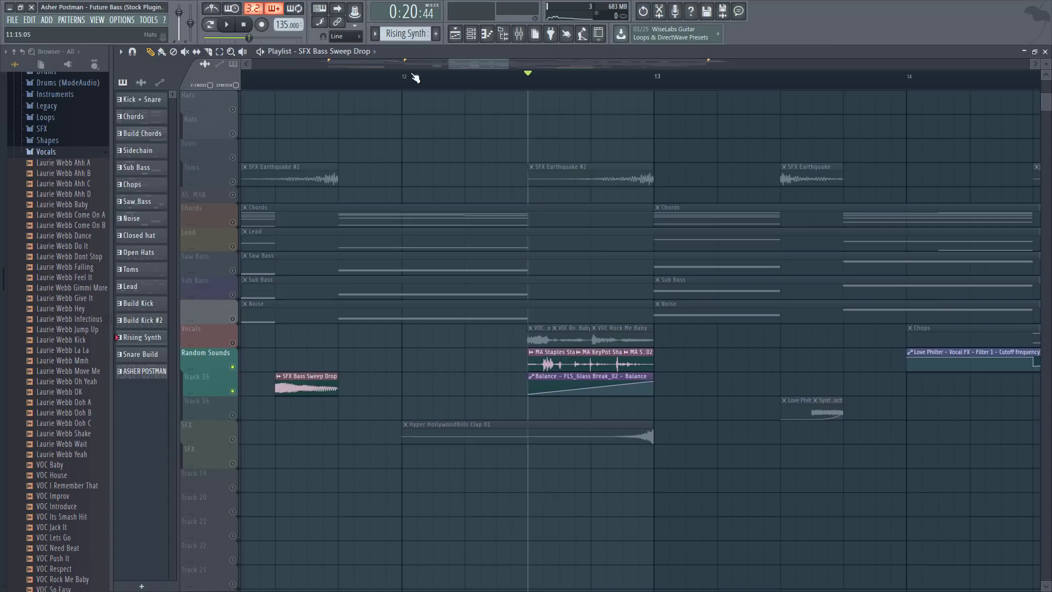
key("space")
- Inspect the Glass mixer track's Soundgoodizer, Pan and Fruity parametric EQ 2 while playing the random sounds
key("F9")
key("space")
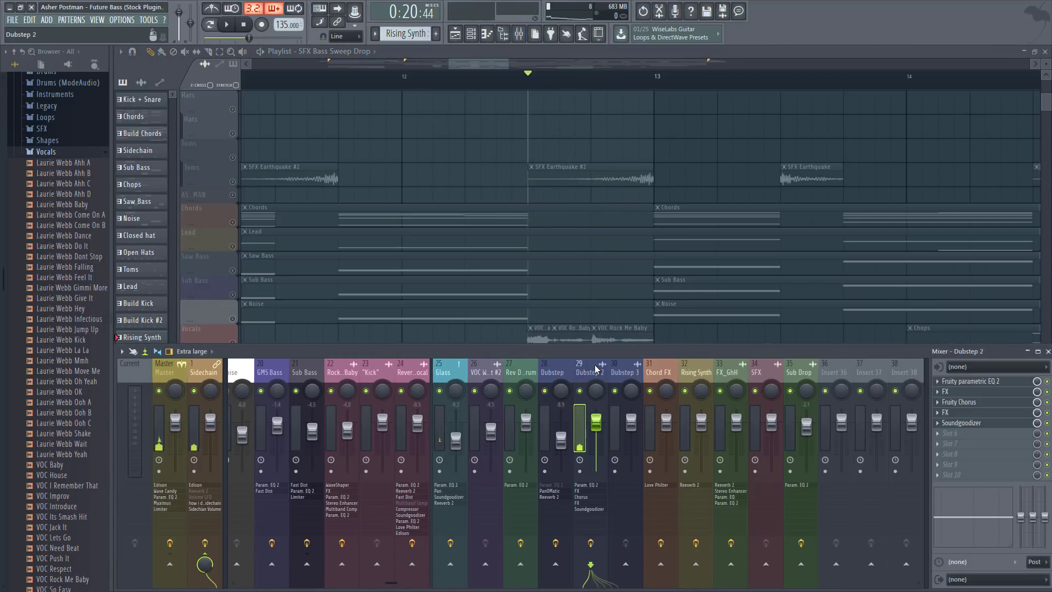
key("space")
left_click(460, 375)
left_click(970, 403)
key("space")
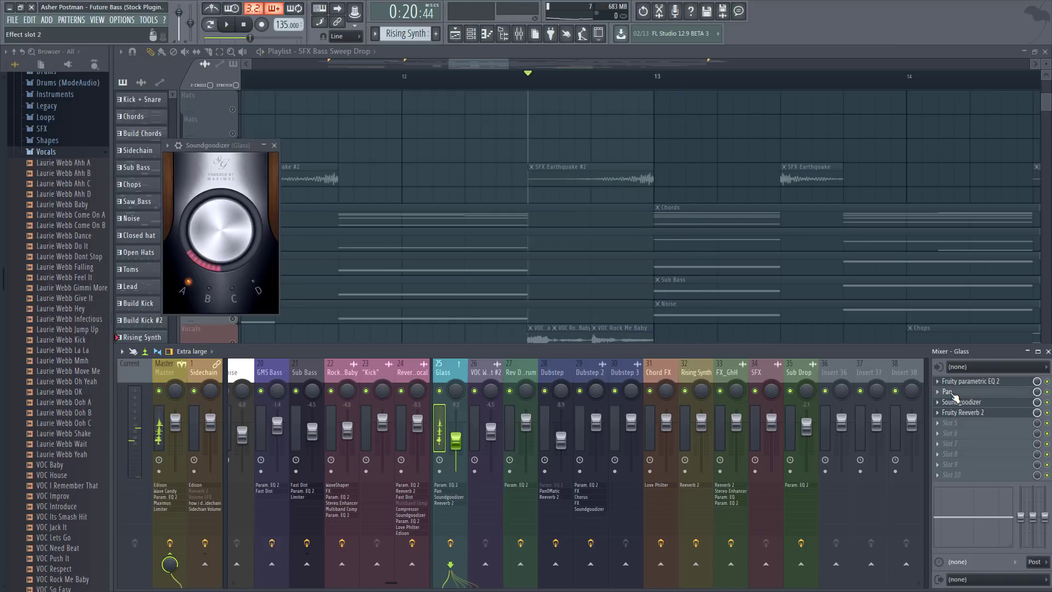
left_click(952, 392)
key("space")
key("space")
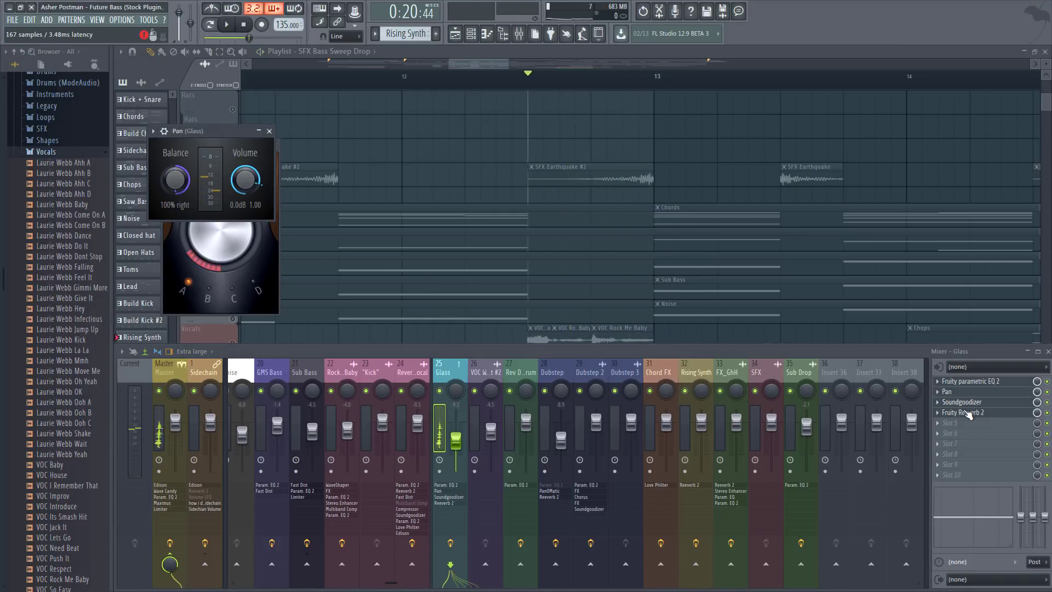
left_click(975, 382)
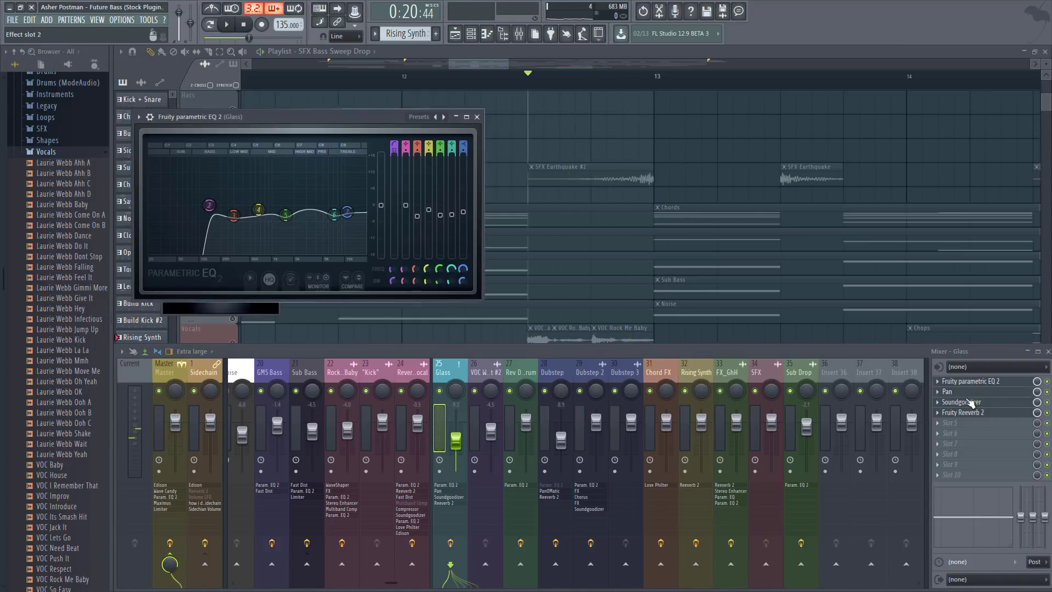
left_click(970, 403)
key("space")
- Return to the playlist, unmute the Vocals track and play its bar 12 clips with the random sounds
key("F12")
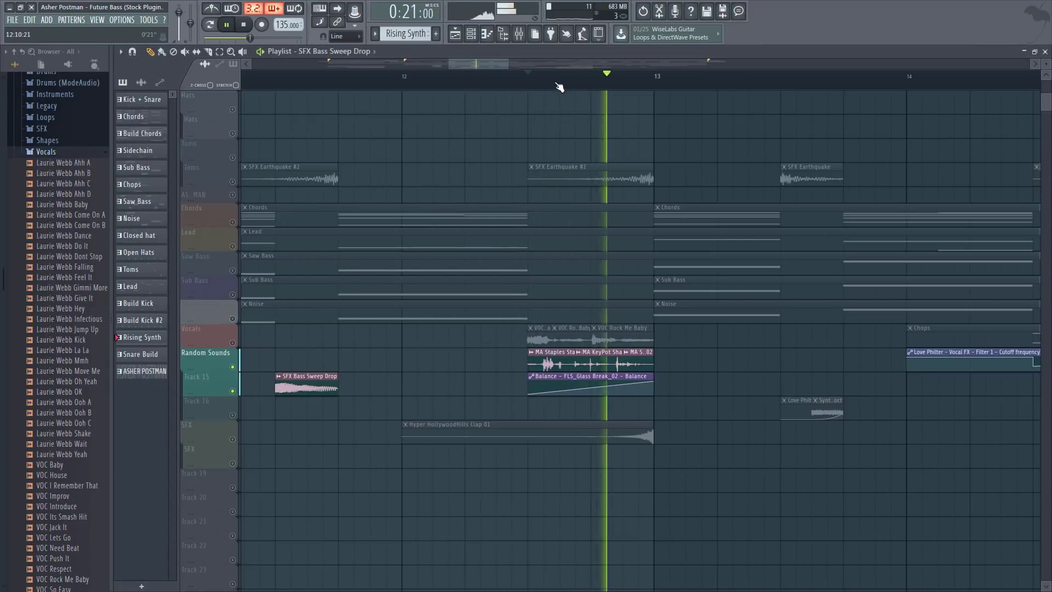
key("space")
scroll(466, 64, "down", 3)
left_click(232, 343)
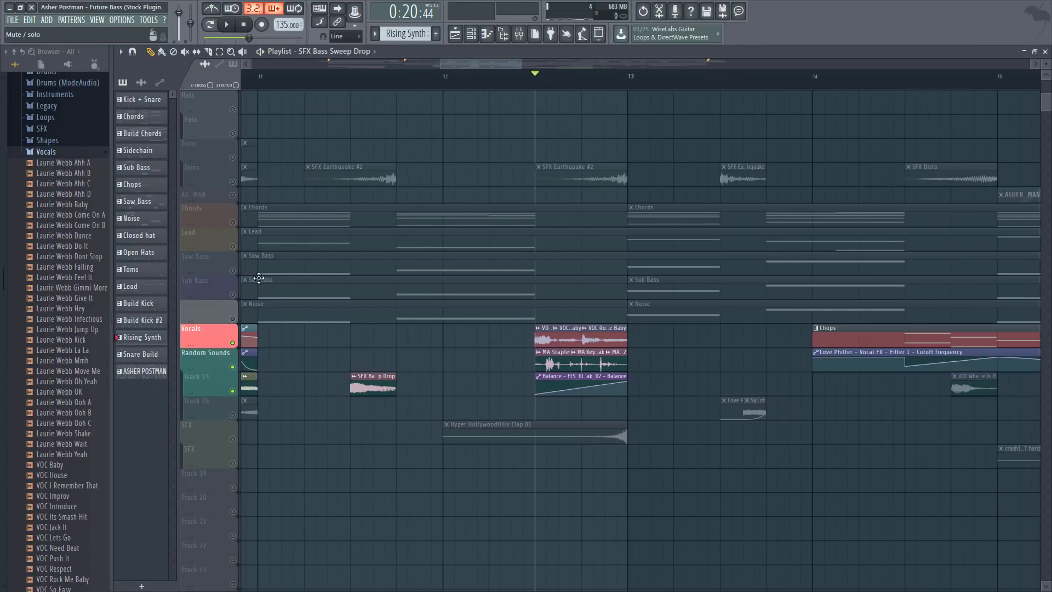
scroll(461, 83, "down", 2)
key("space")
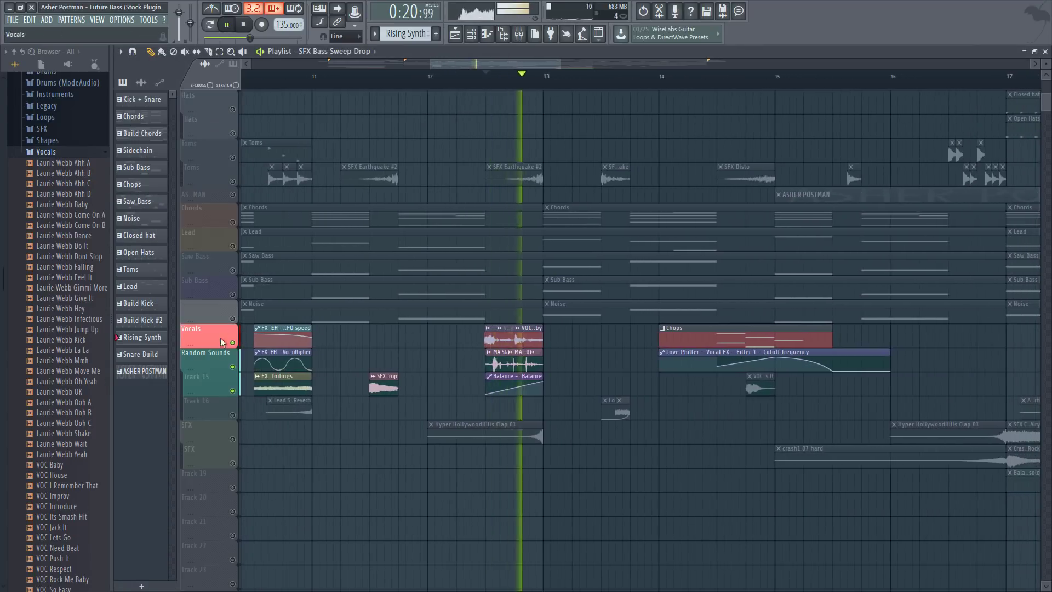
key("space")
- Unsolo all tracks and play the full mix from bar 12 to just past bar 14
right_click(233, 367)
right_click(233, 367)
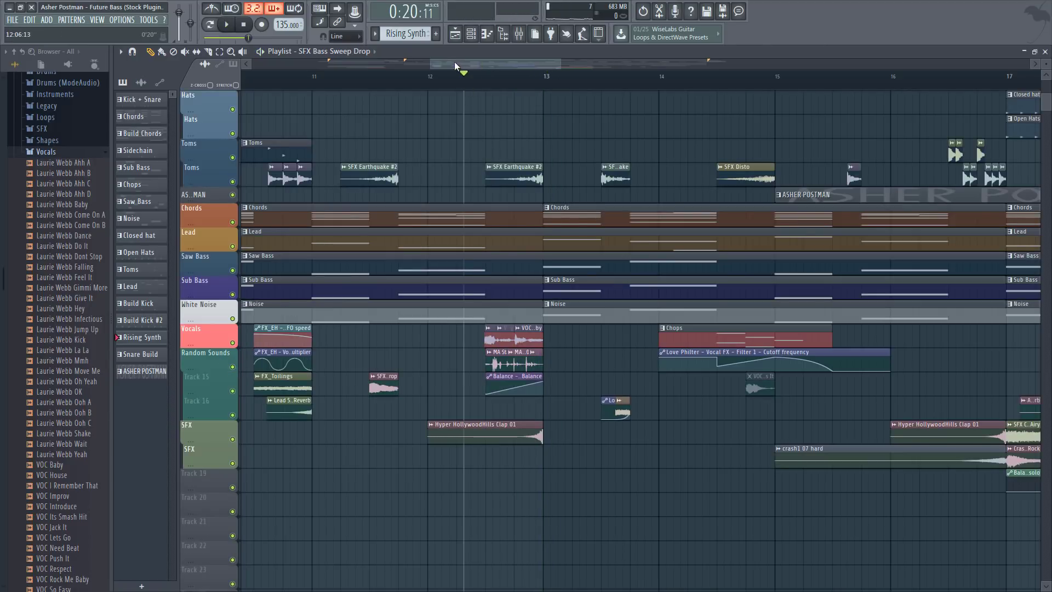
scroll(455, 66, "down", 3)
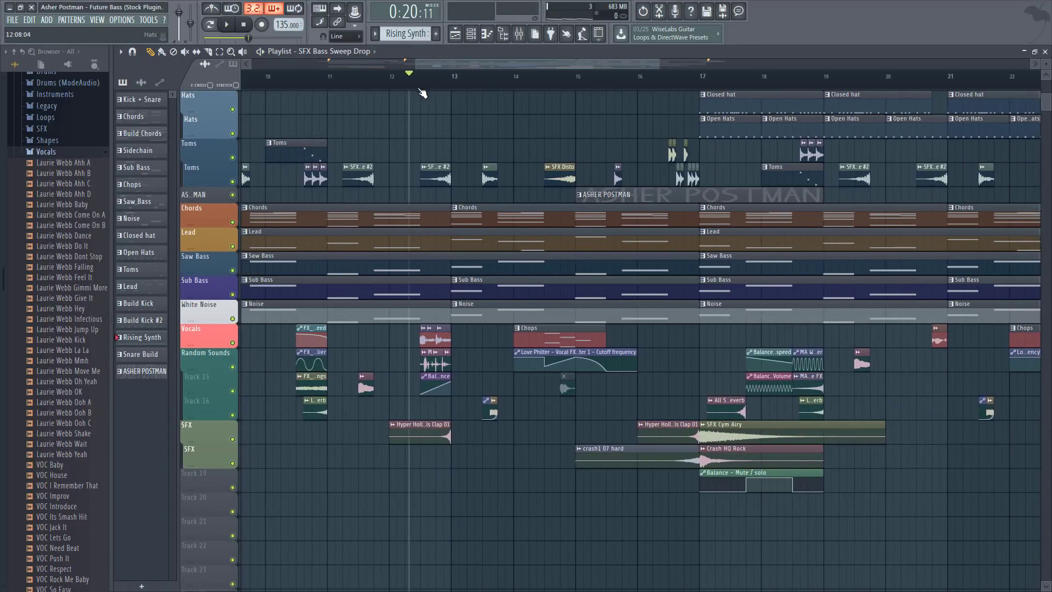
scroll(422, 94, "up", 3)
key("space")
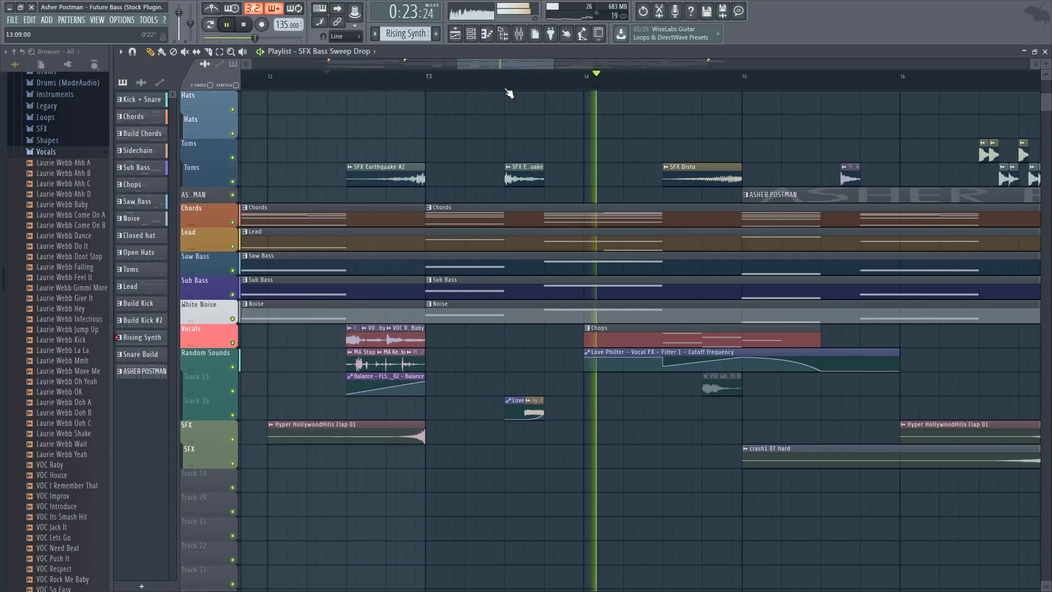
key("space")
- Solo Track 16 and play its synth clip with the Love Philter automation in bar 13
scroll(521, 86, "up", 2)
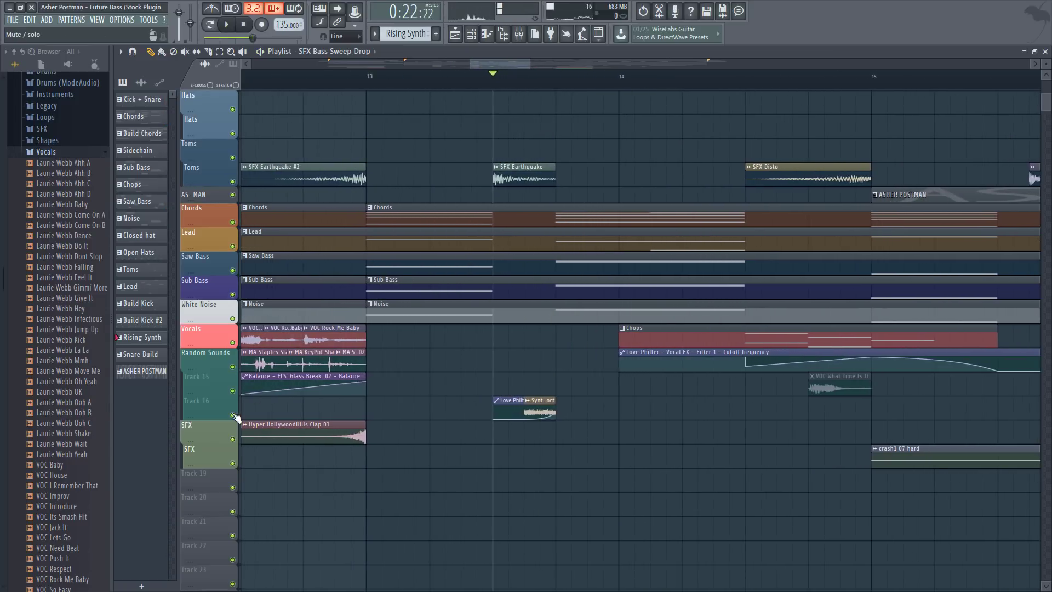
right_click(232, 415)
key("space")
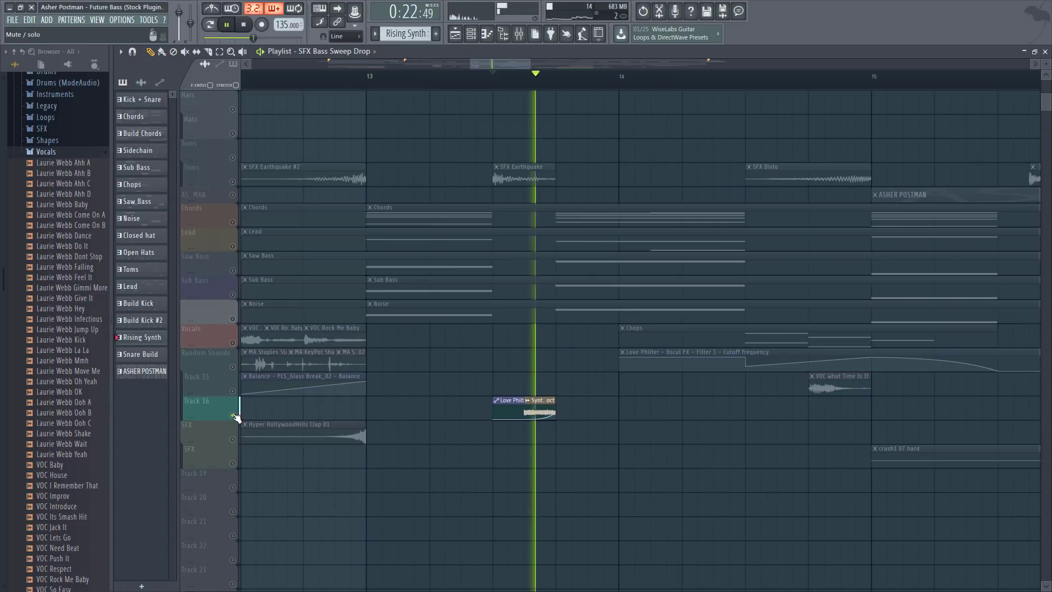
- View the Fruity Love Philter on the Chord FX mixer track while playing the synth clip, and return to the playlist
left_click(525, 40)
key("space")
left_click(660, 376)
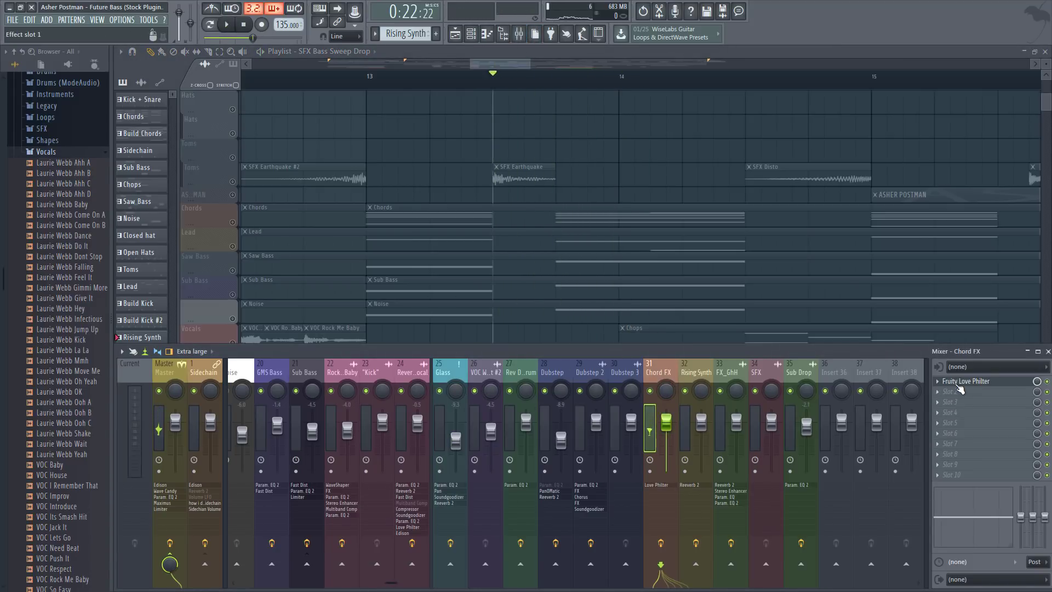
left_click(959, 382)
key("space")
key("space")
right_click(477, 113)
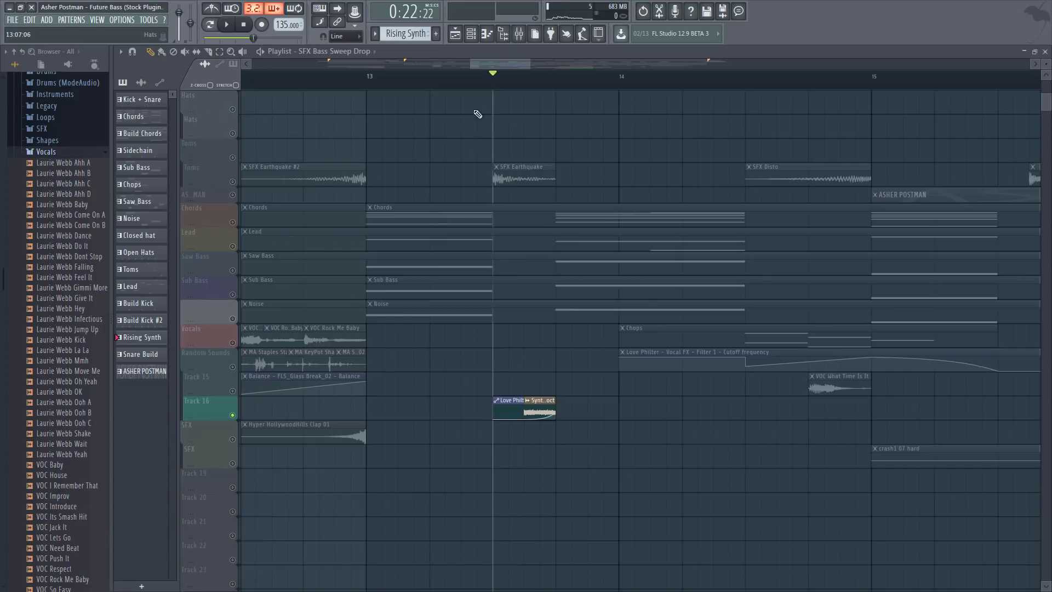
- Unsolo Track 16 and play the full mix from the middle of bar 13 to bar 19
scroll(495, 84, "down", 3)
key("space")
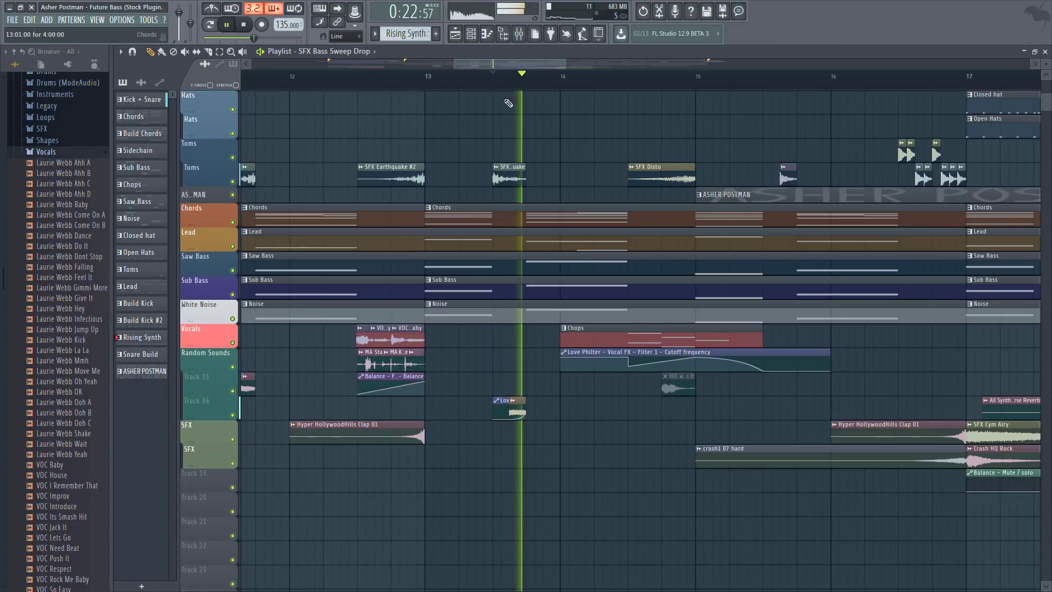
scroll(517, 76, "down", 4)
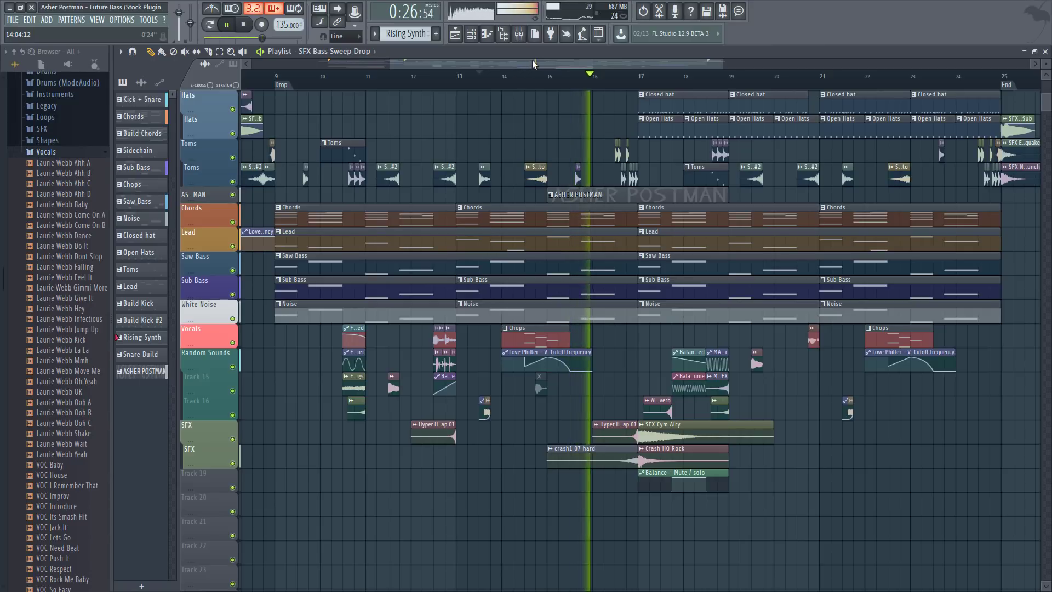
scroll(530, 64, "down", 2)
left_click_drag(543, 64, 644, 76)
scroll(595, 79, "up", 2)
scroll(595, 79, "up", 2)
scroll(638, 79, "down", 2)
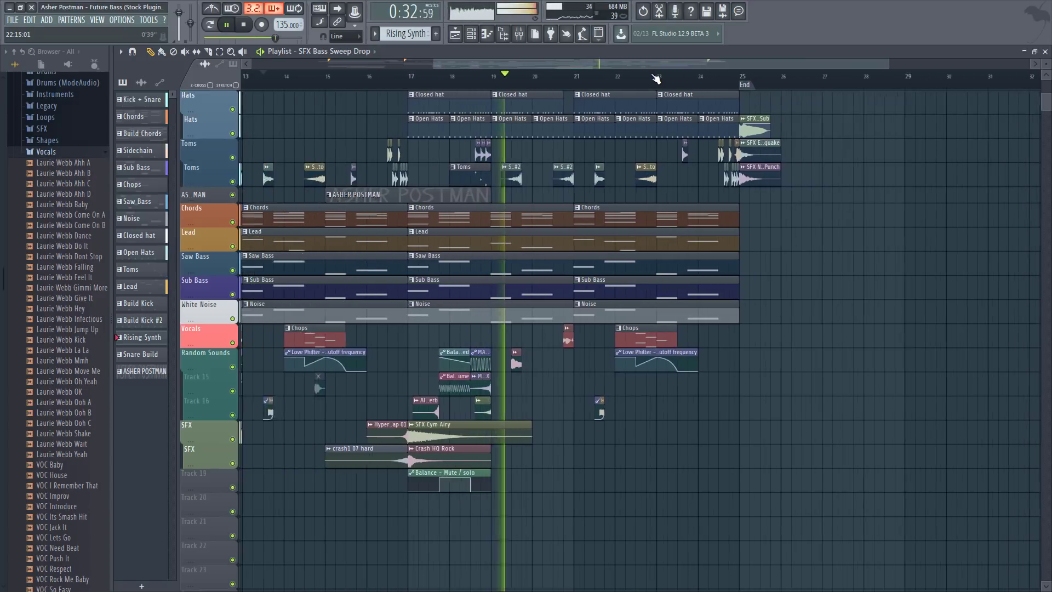
key("space")
scroll(631, 79, "down", 3)
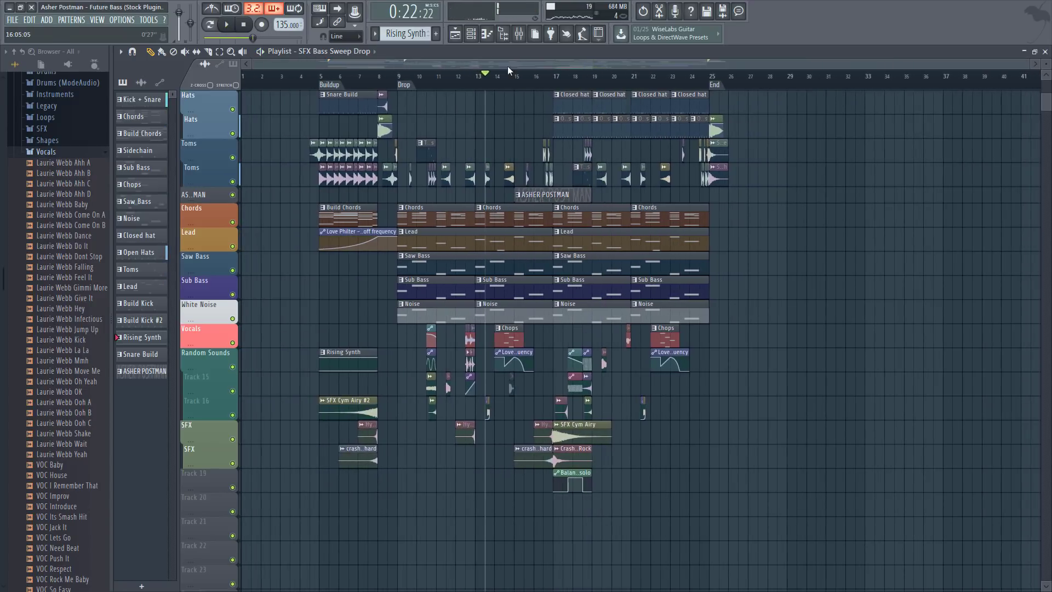
scroll(384, 164, "up", 2)
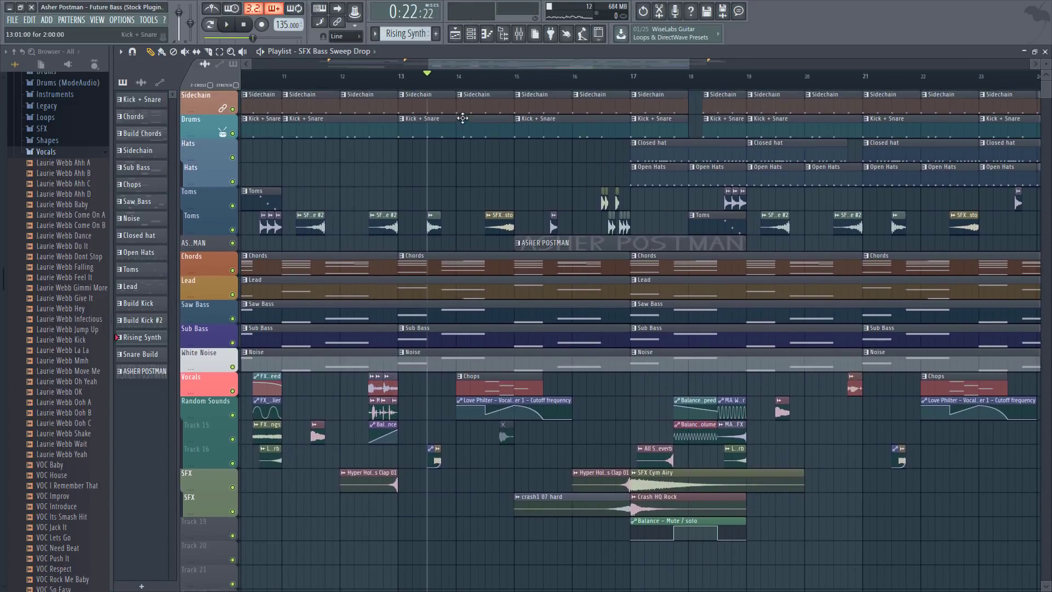
scroll(377, 70, "up", 2)
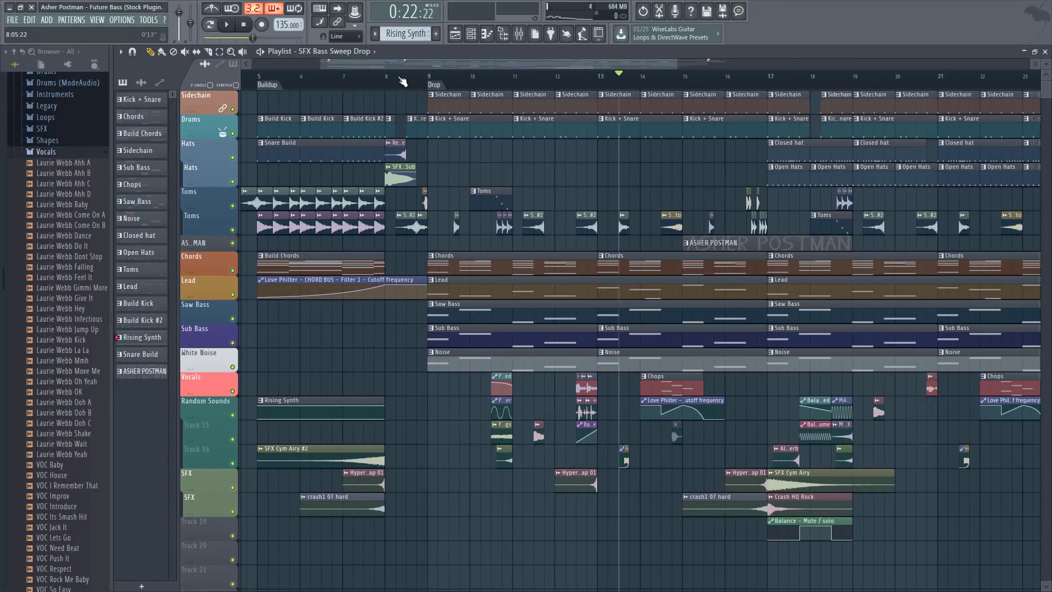
scroll(403, 81, "down", 1)
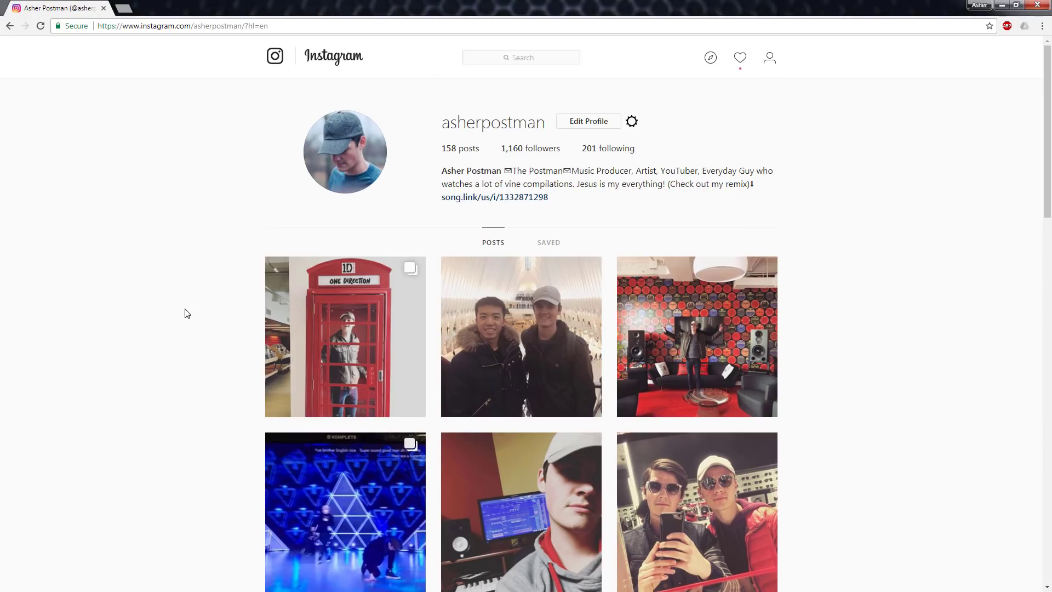
- Switch to the browser and look through the posts on the Instagram profile page
scroll(184, 313, "down", 4)
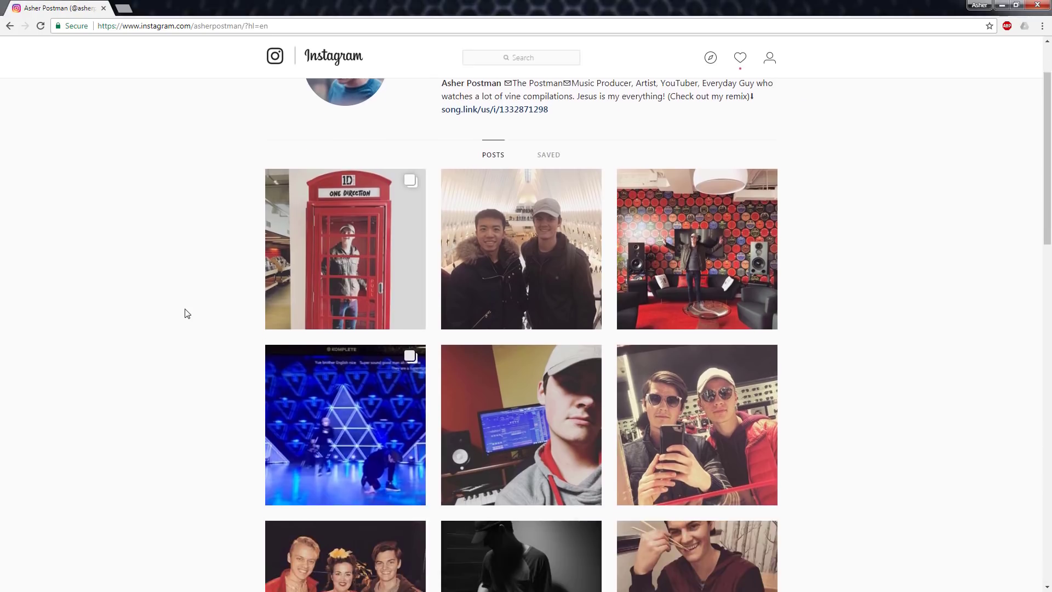